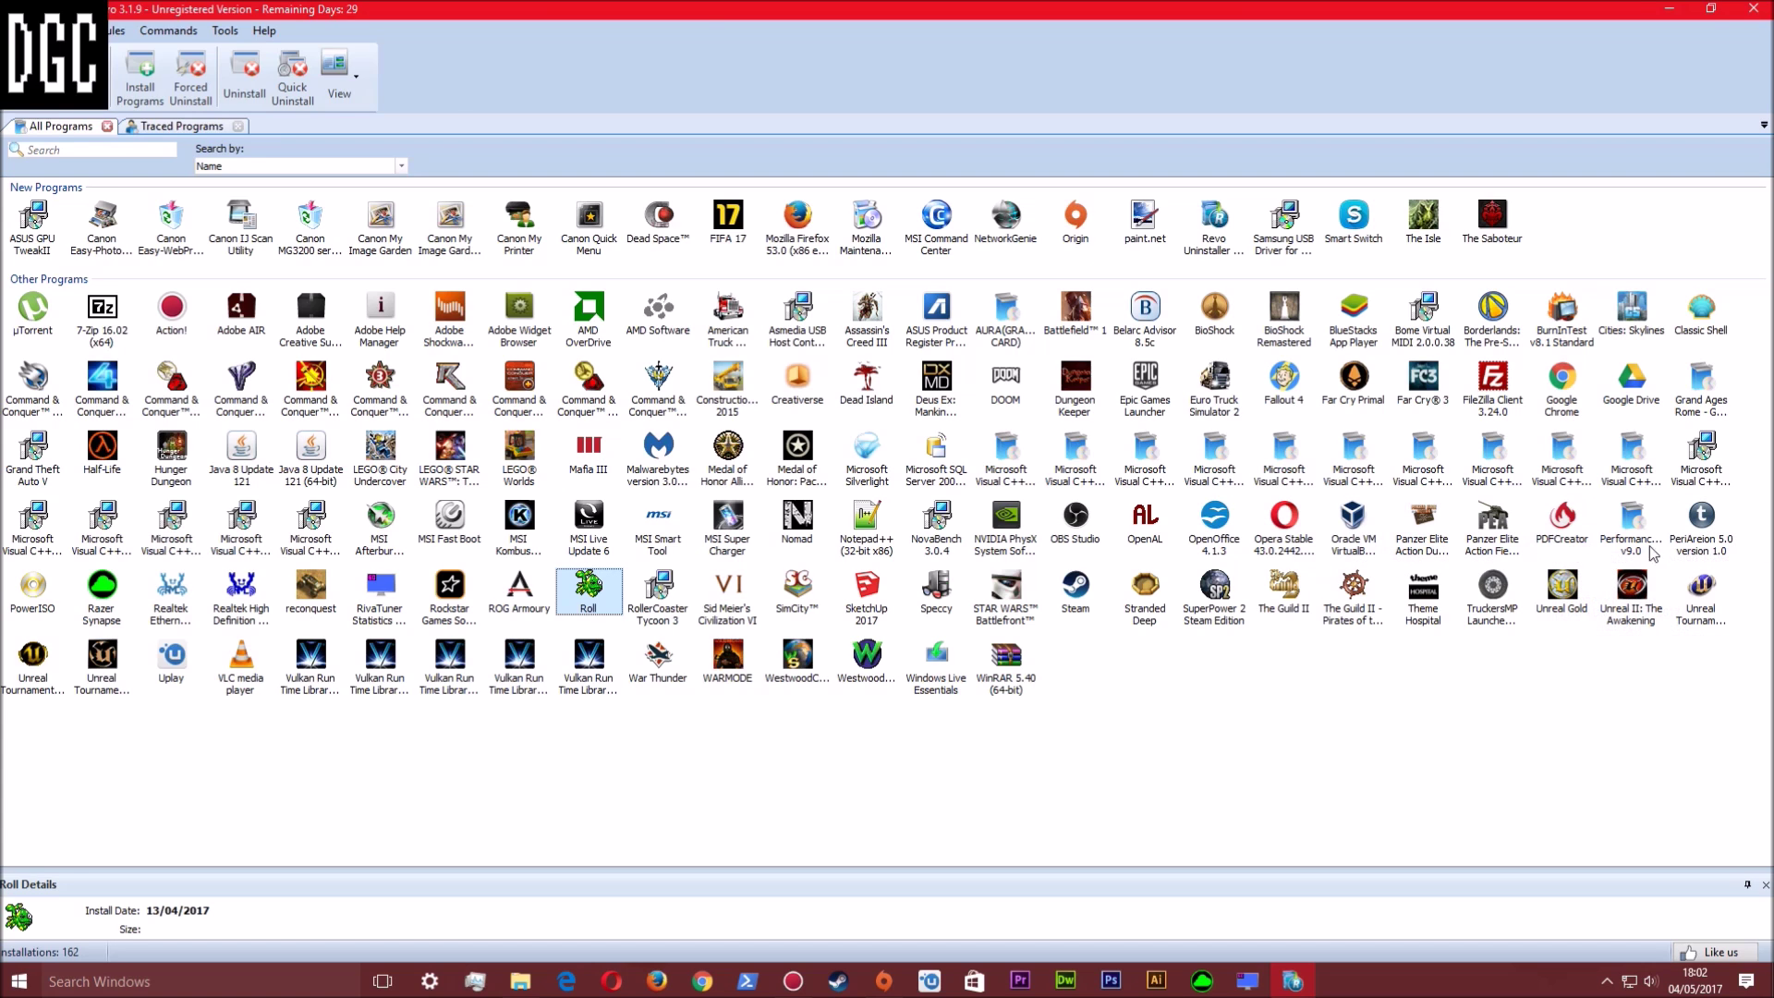
{"action": "mouse_move", "coordinate": [1711, 543]}
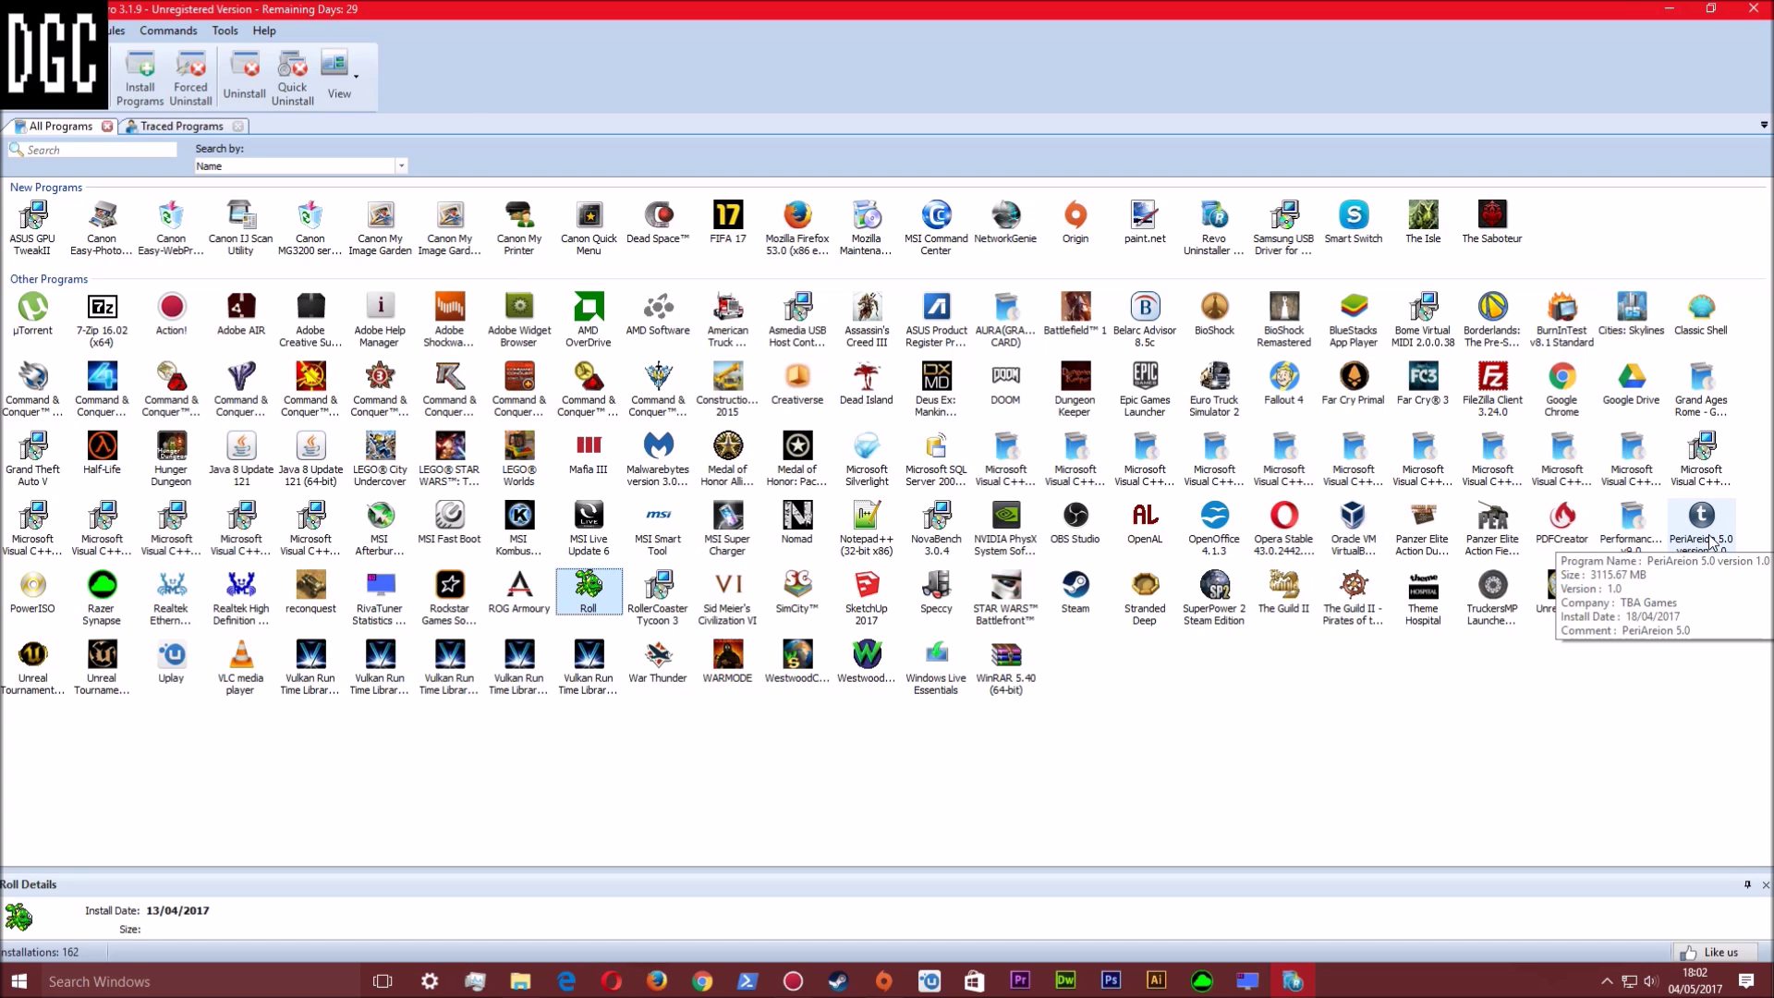
{"action": "right_click", "coordinate": [1710, 544]}
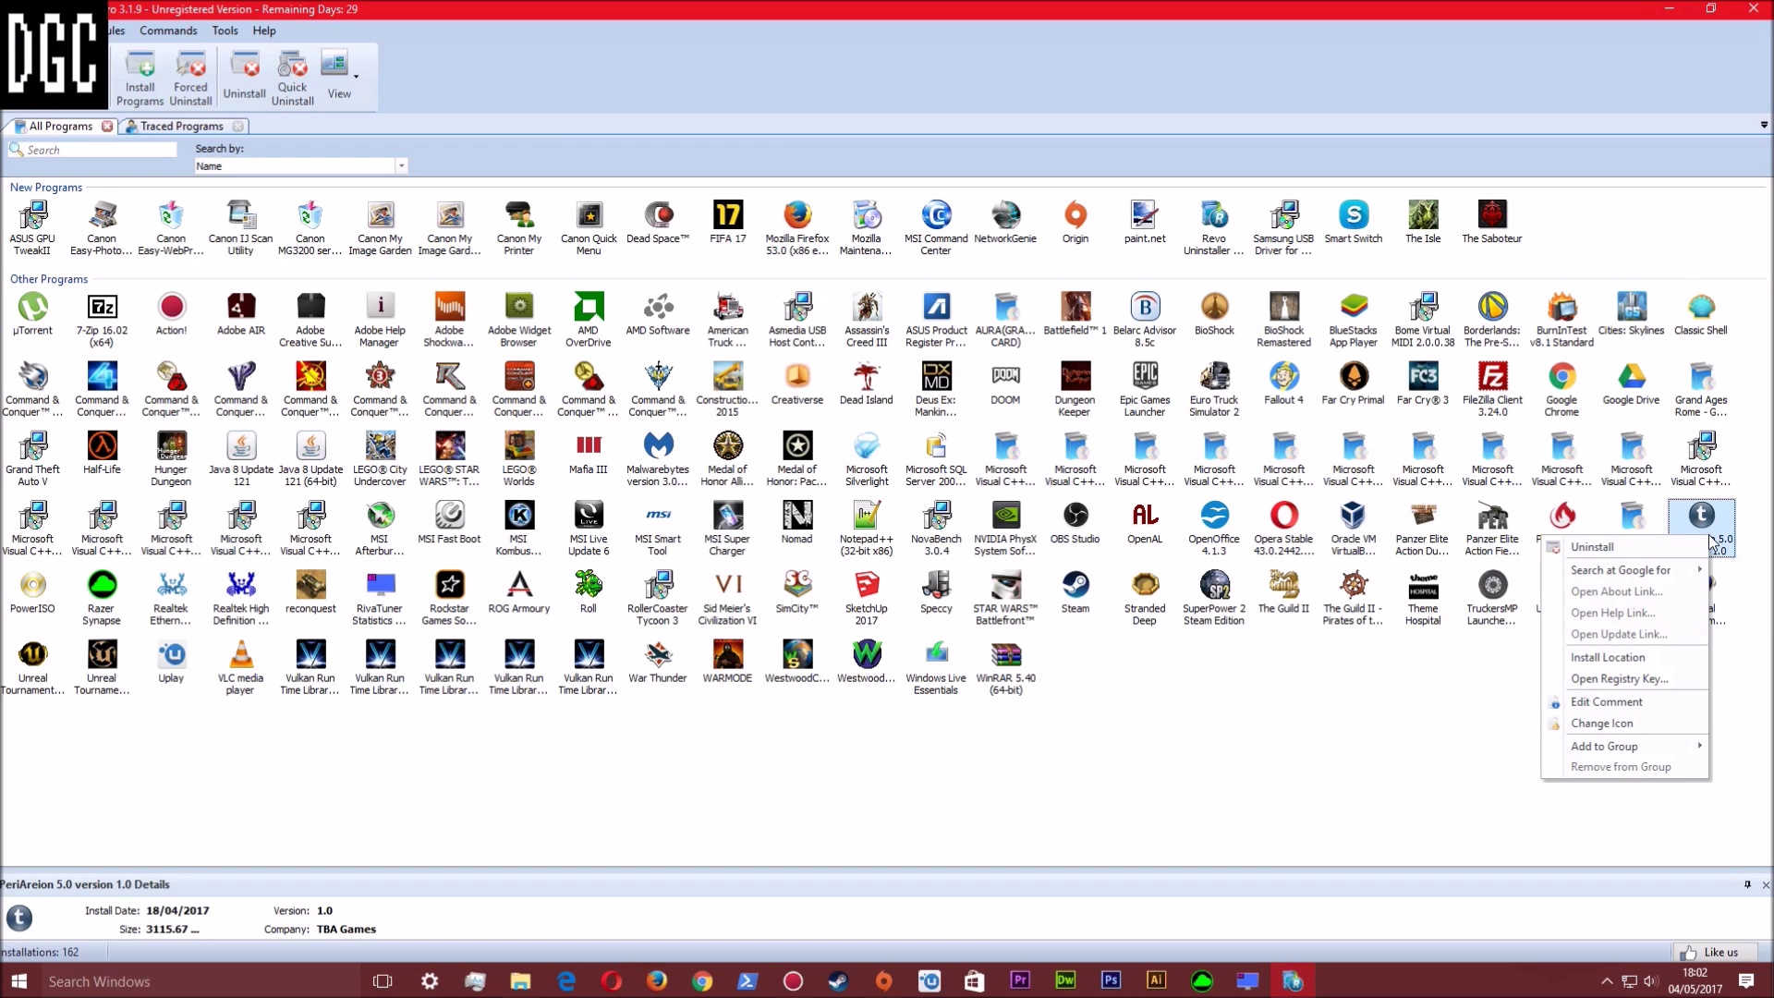
{"action": "key", "text": "Escape"}
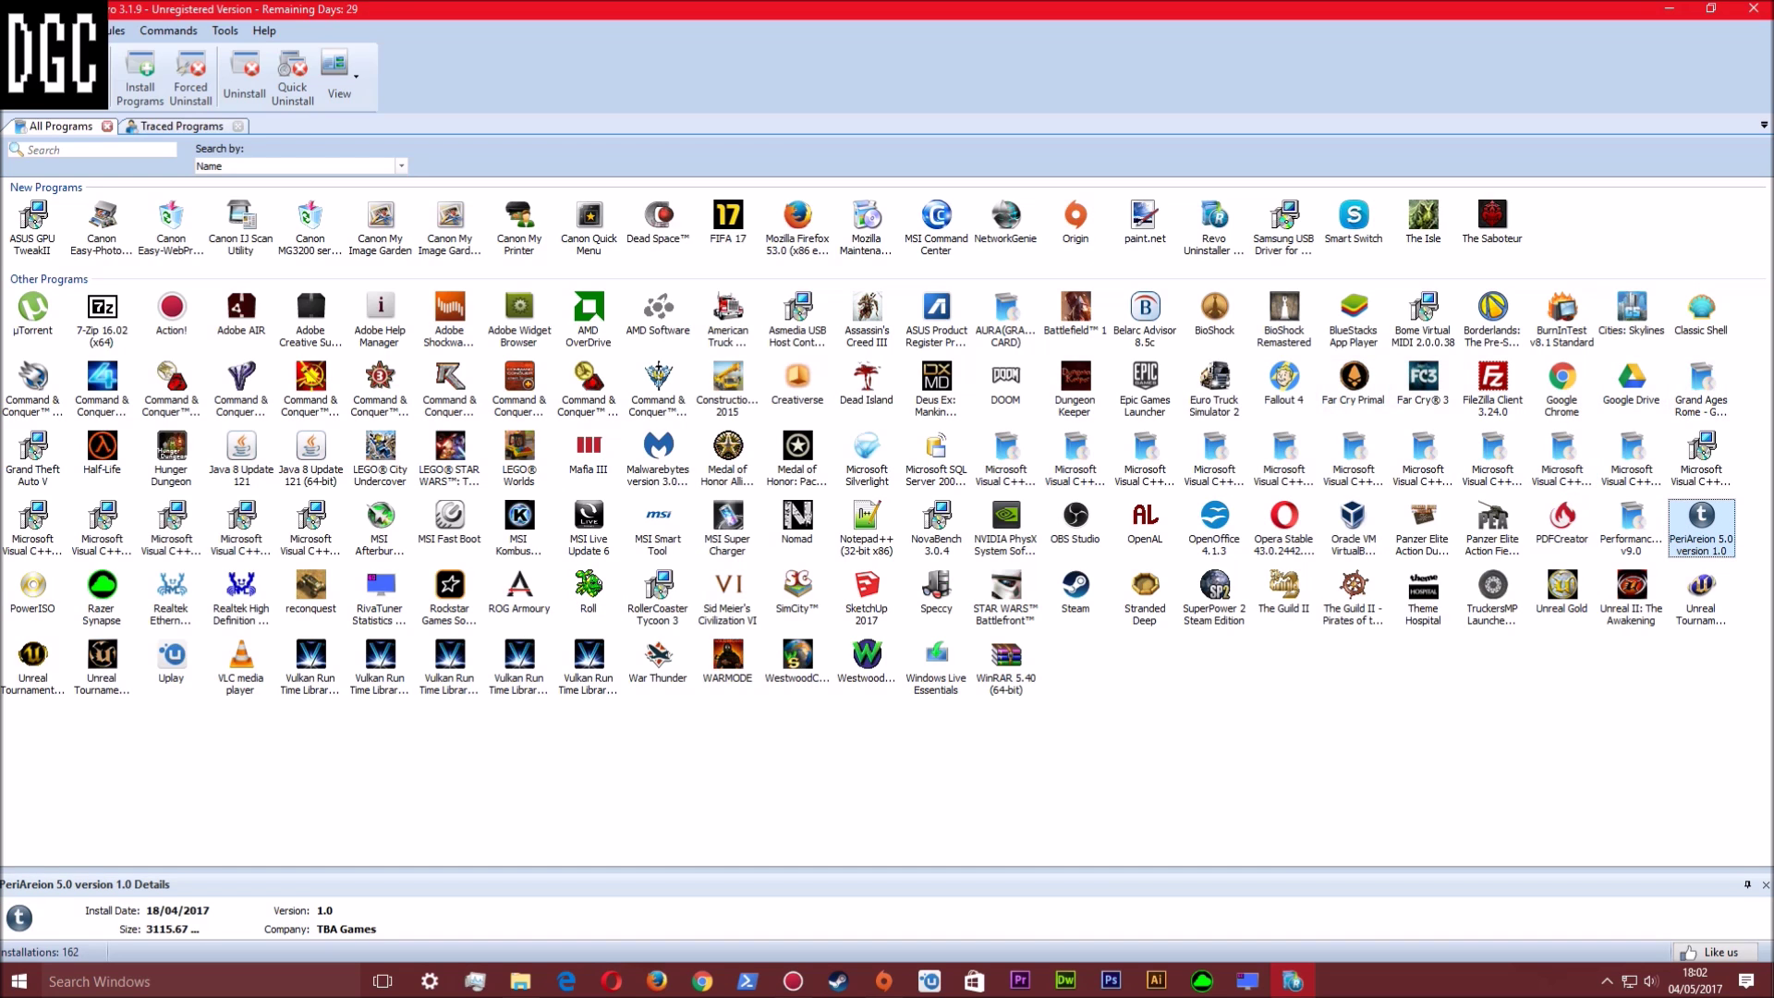
{"action": "left_click", "coordinate": [1759, 379]}
{"action": "mouse_move", "coordinate": [1632, 395]}
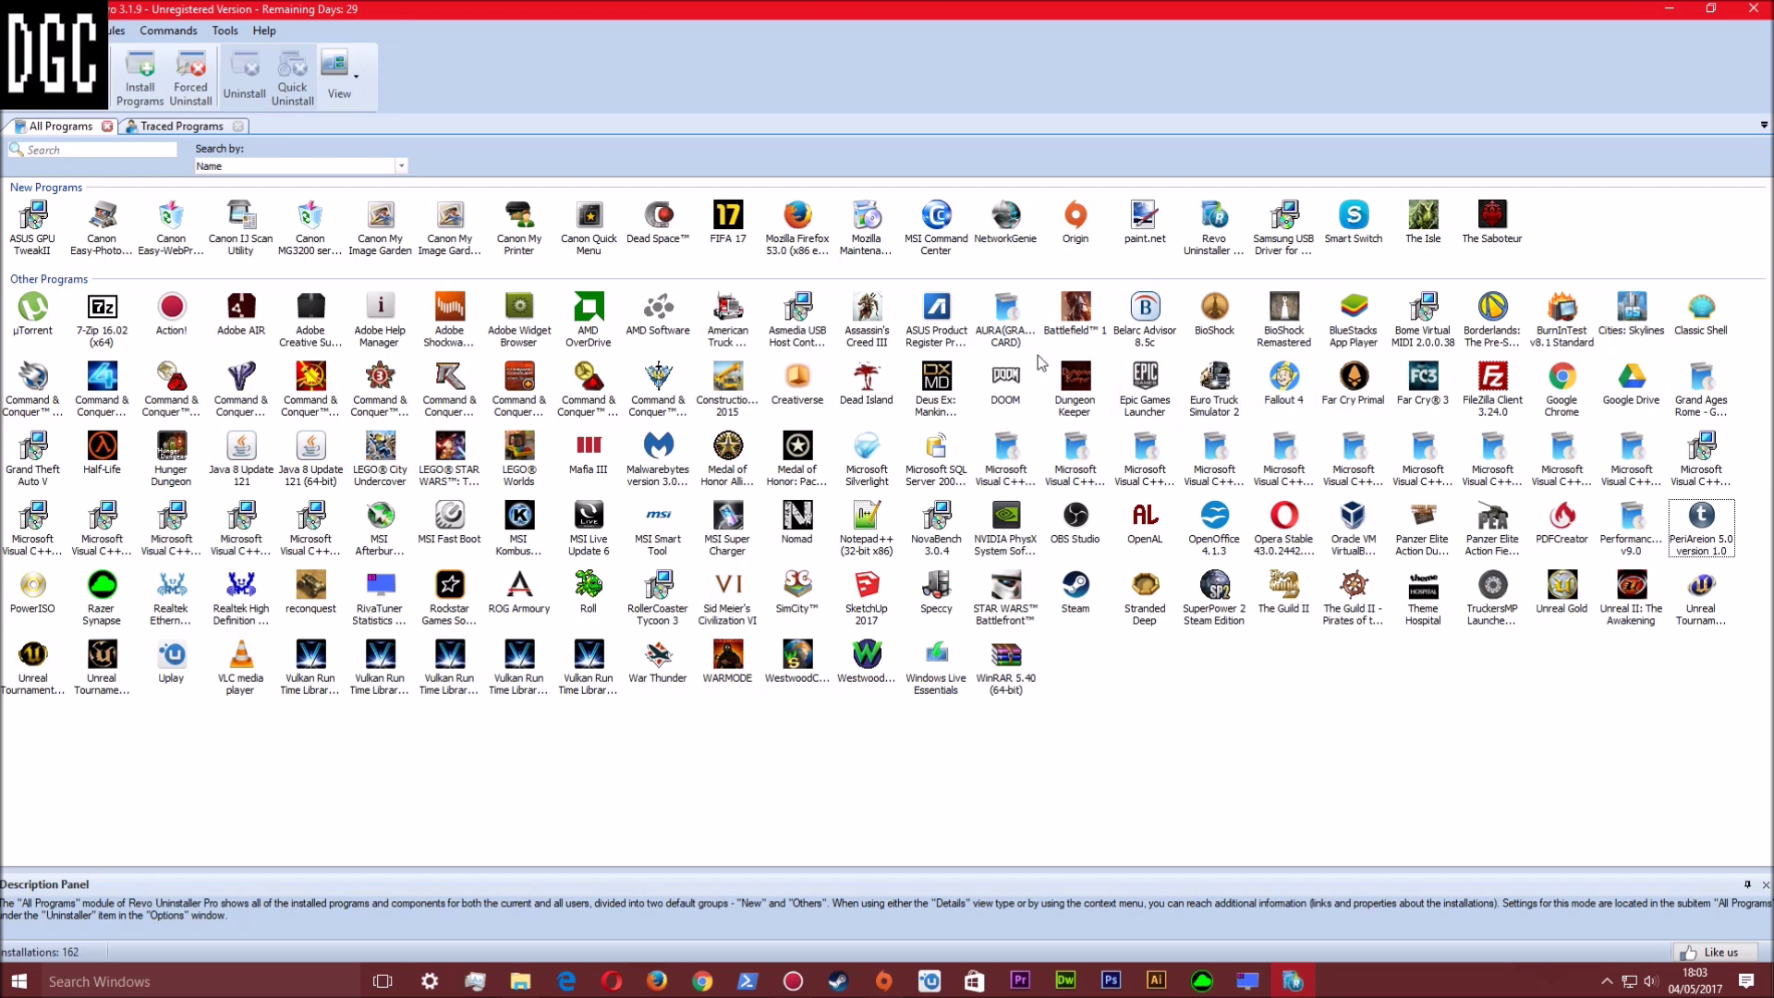
{"action": "right_click", "coordinate": [857, 525]}
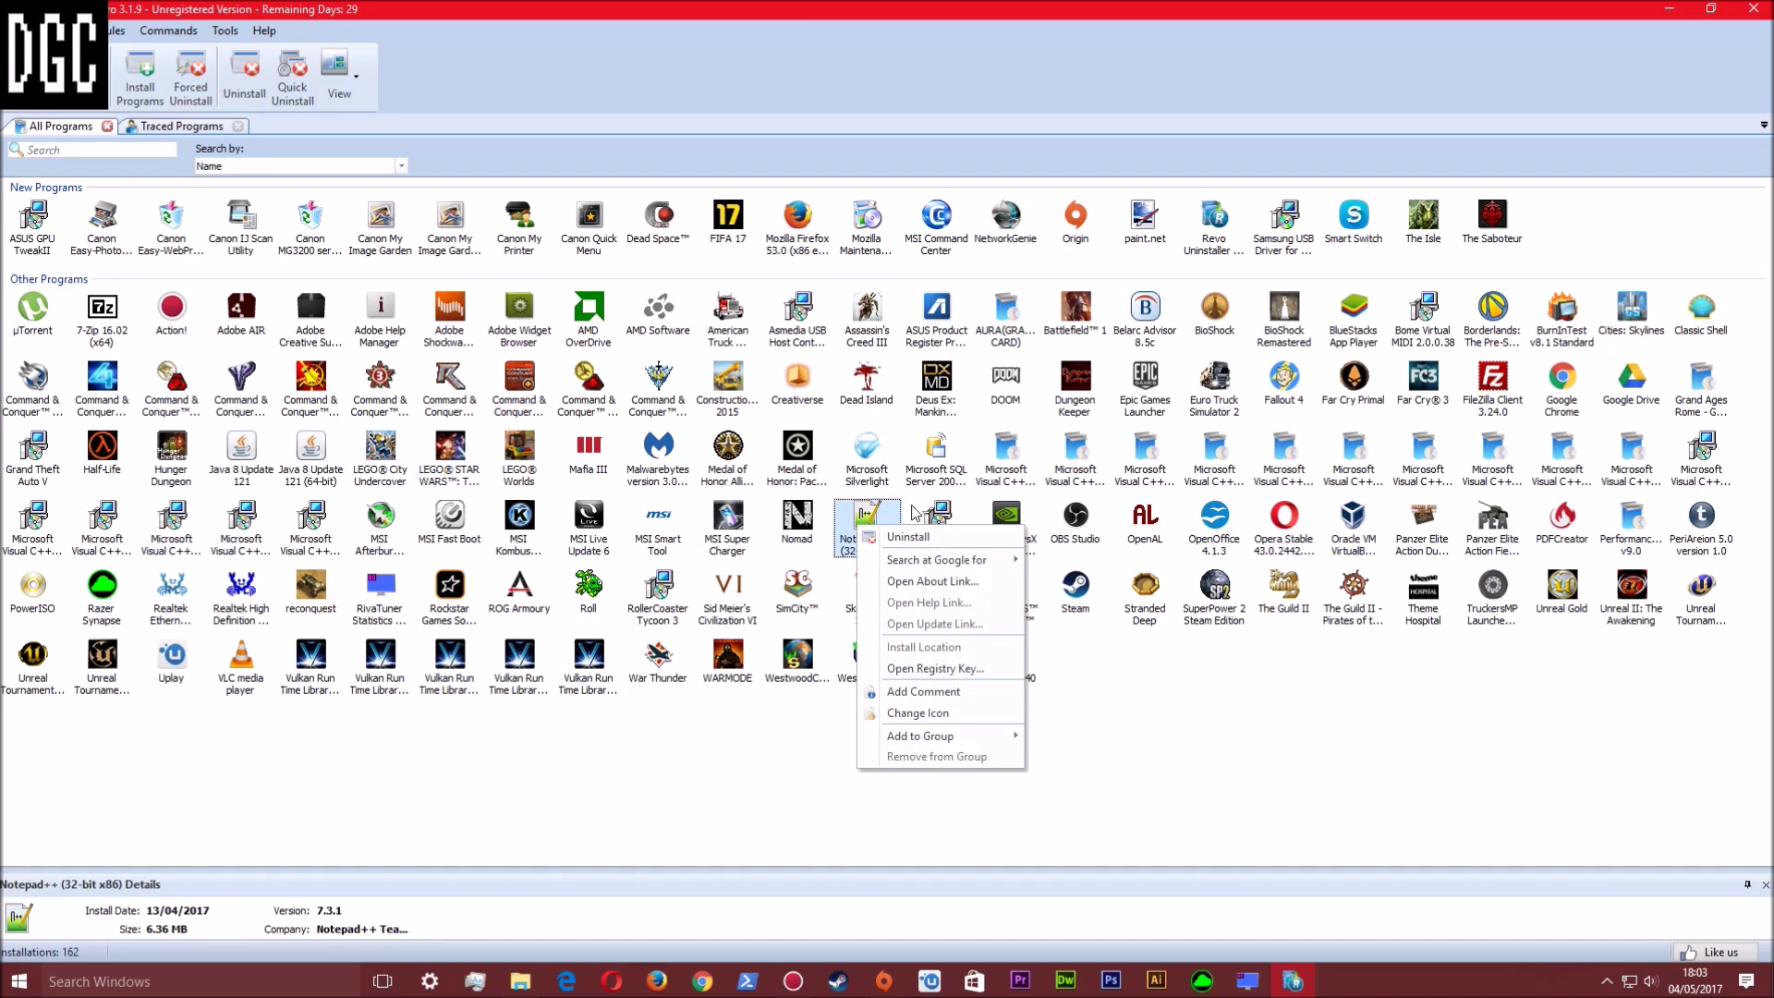
{"action": "left_click", "coordinate": [821, 561]}
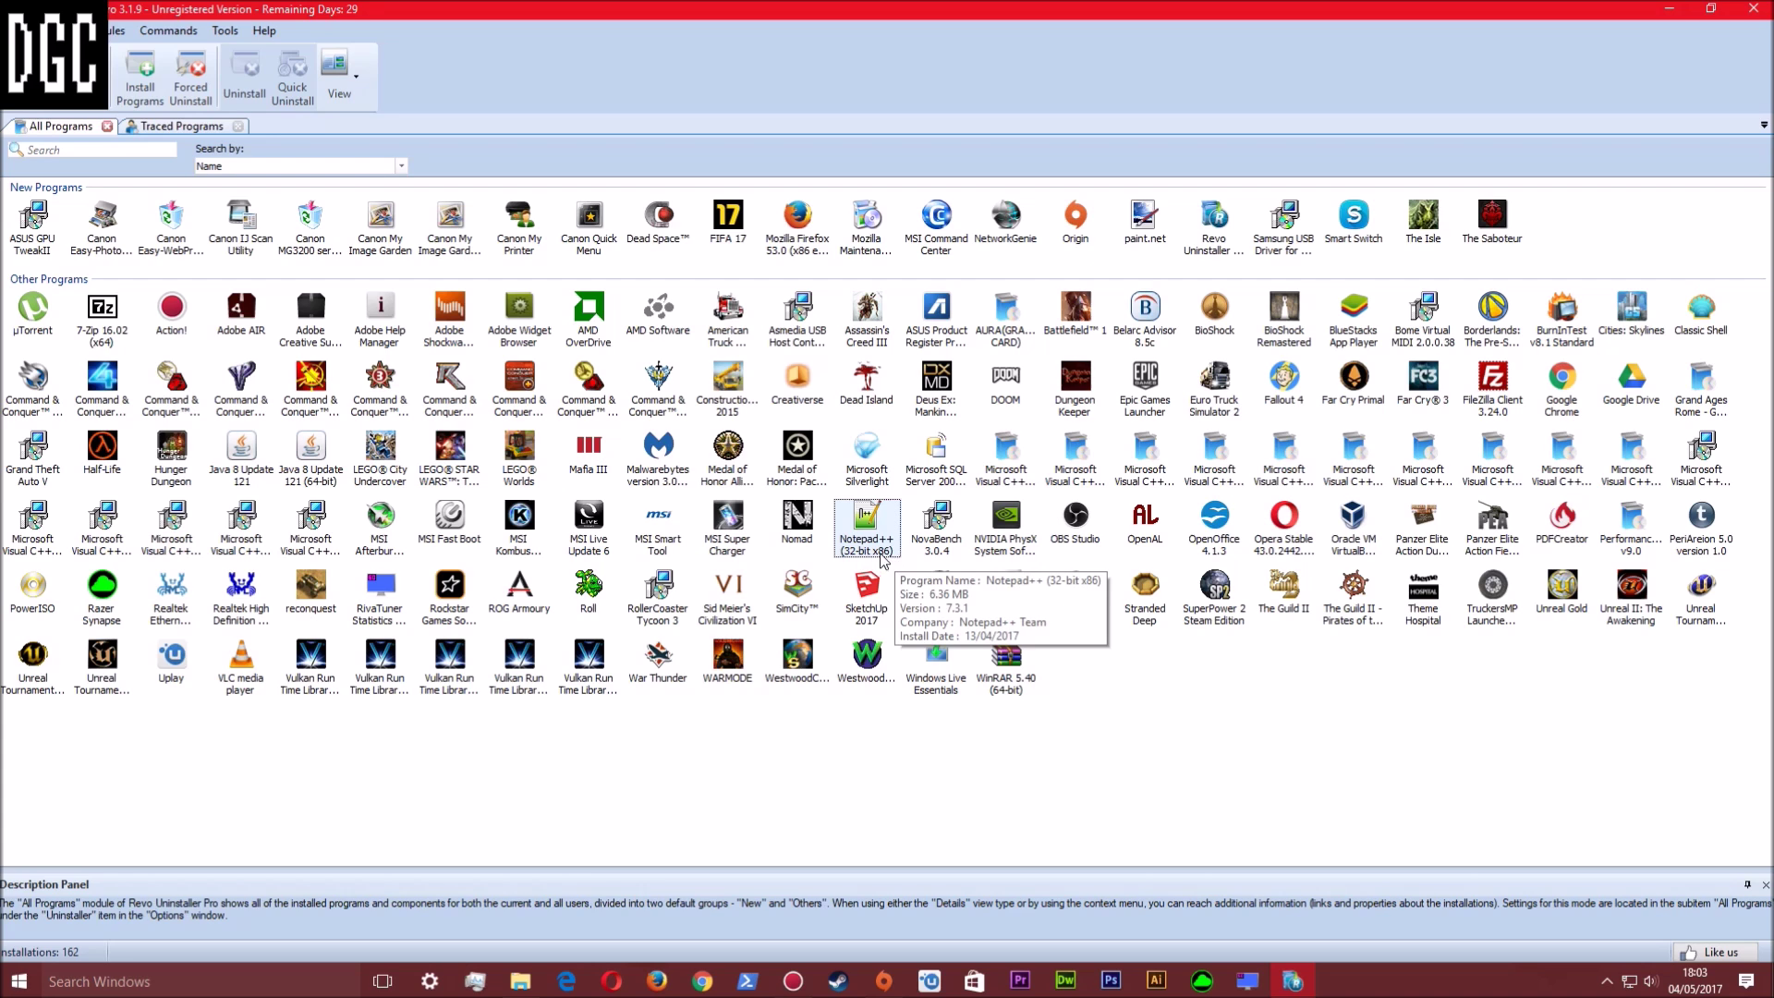
Run a Google search for Notepad++ (32-bit x86) from its program entry, look through the results, and close the browser
{"action": "right_click", "coordinate": [876, 521]}
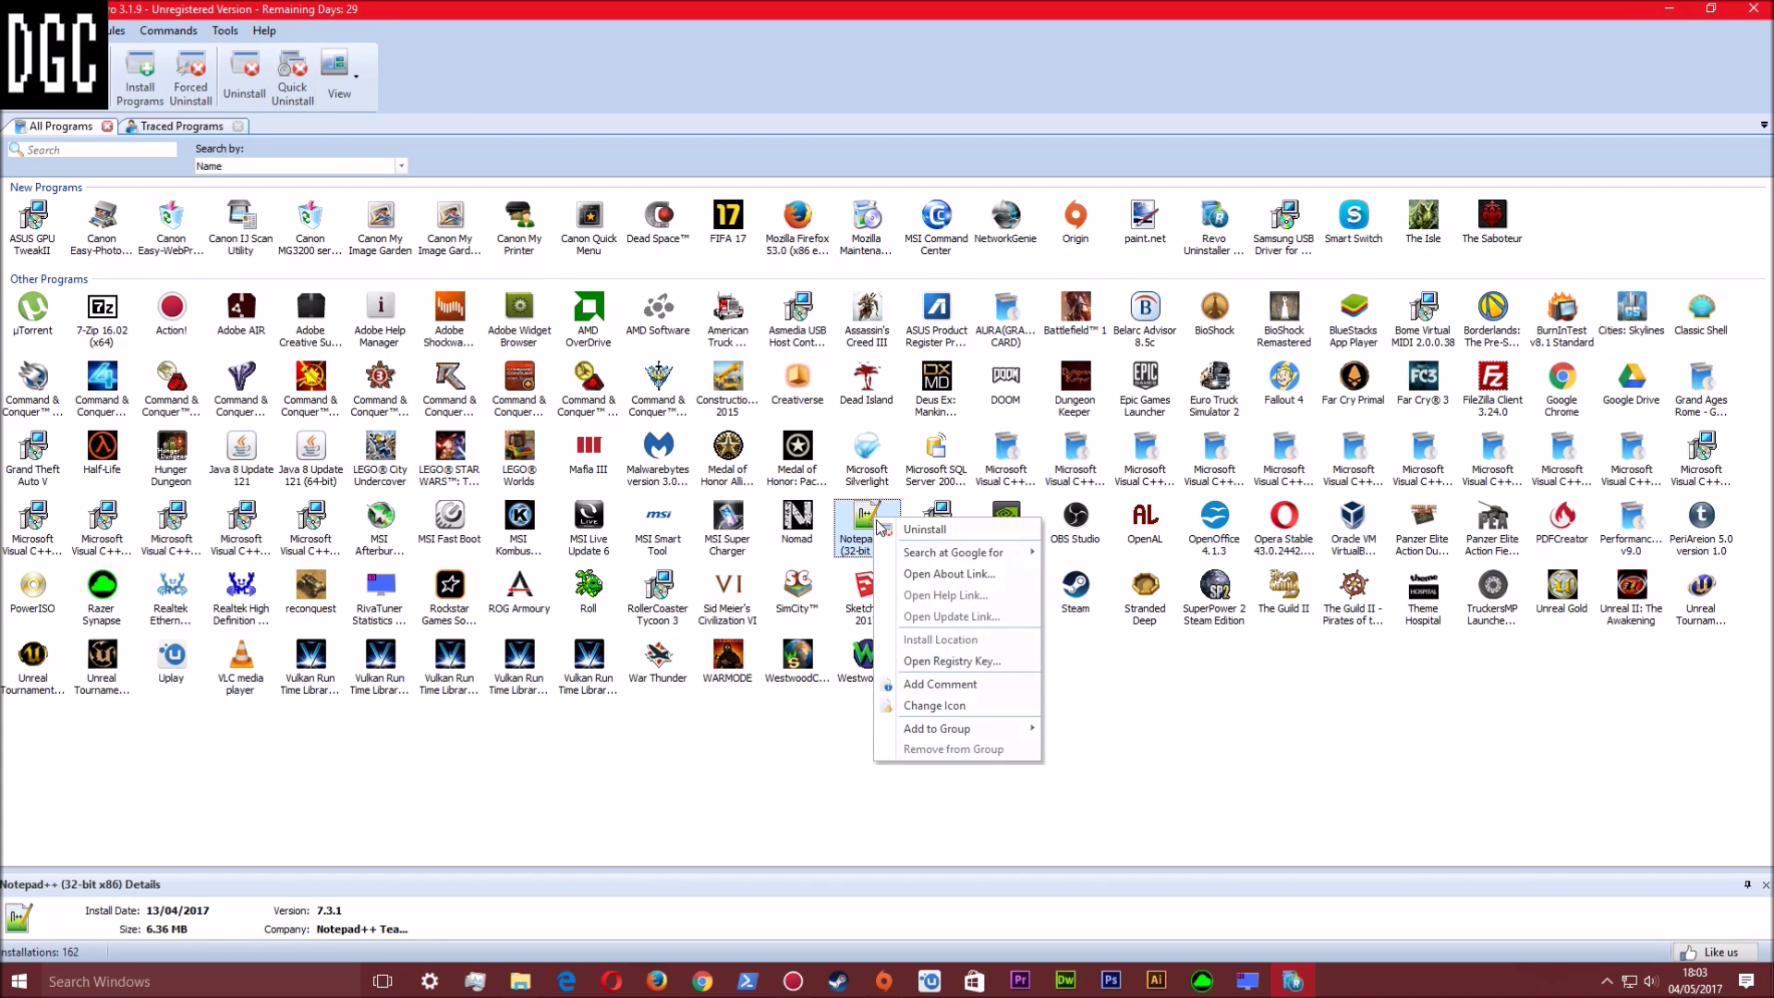
{"action": "mouse_move", "coordinate": [961, 553]}
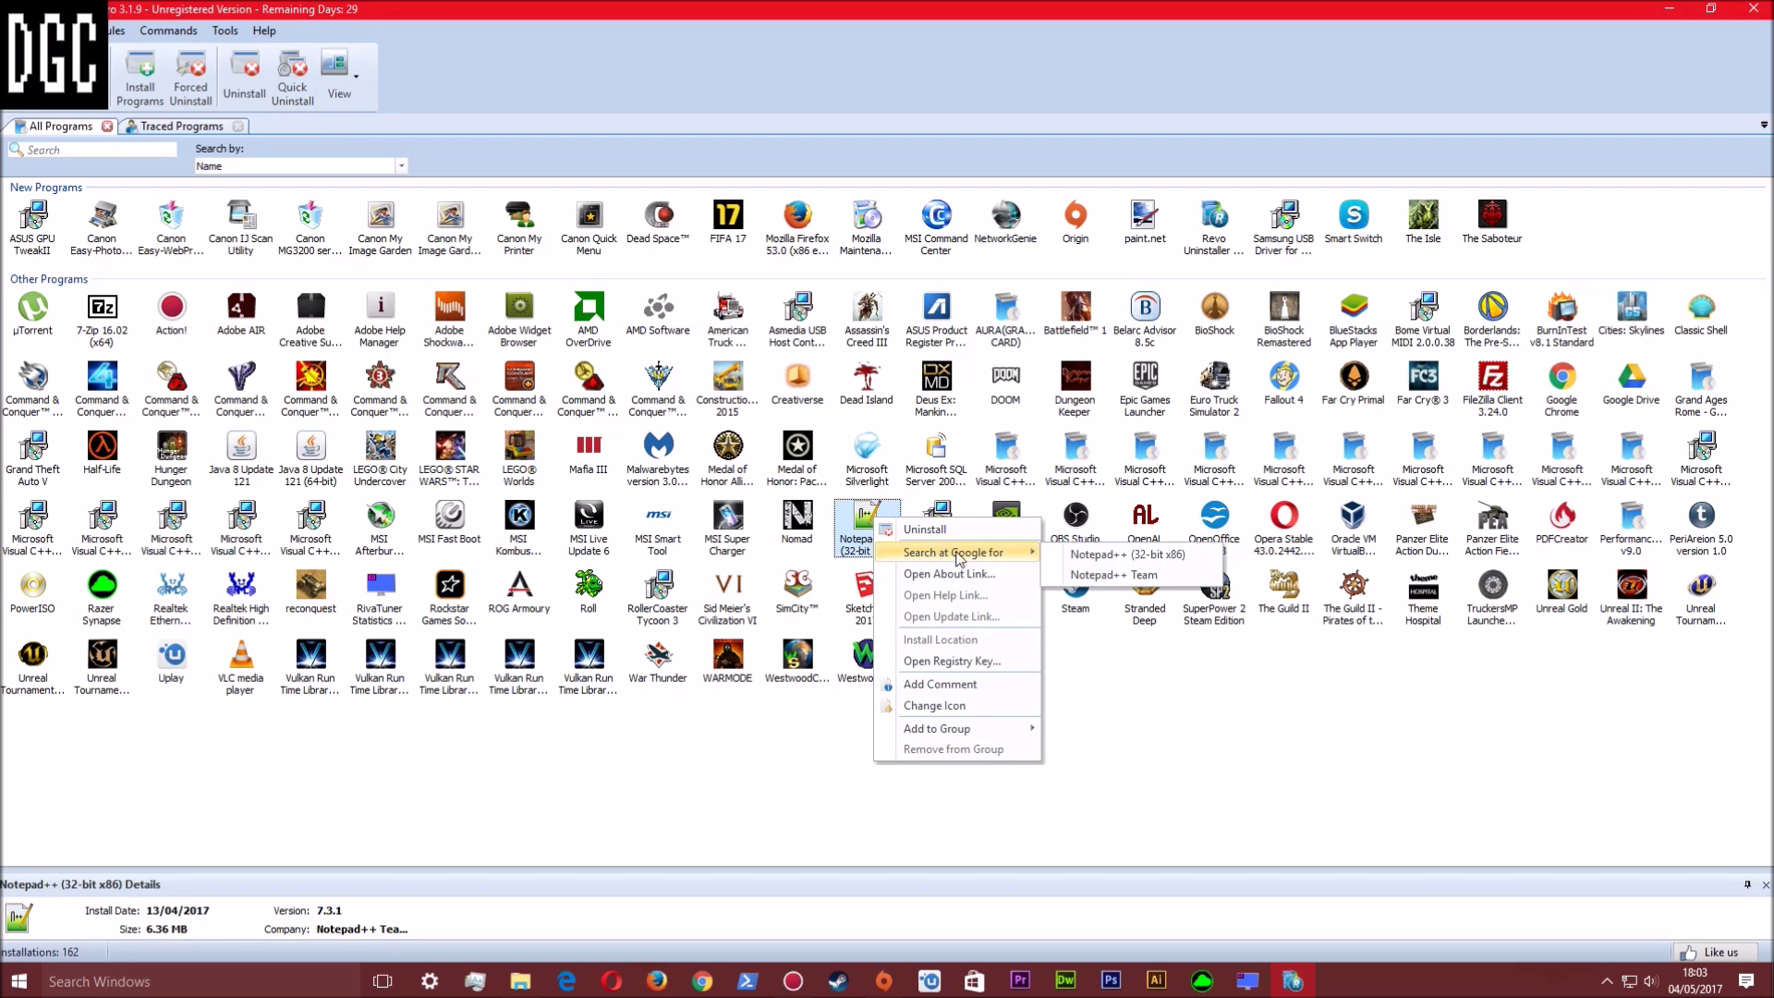
{"action": "left_click", "coordinate": [1098, 555]}
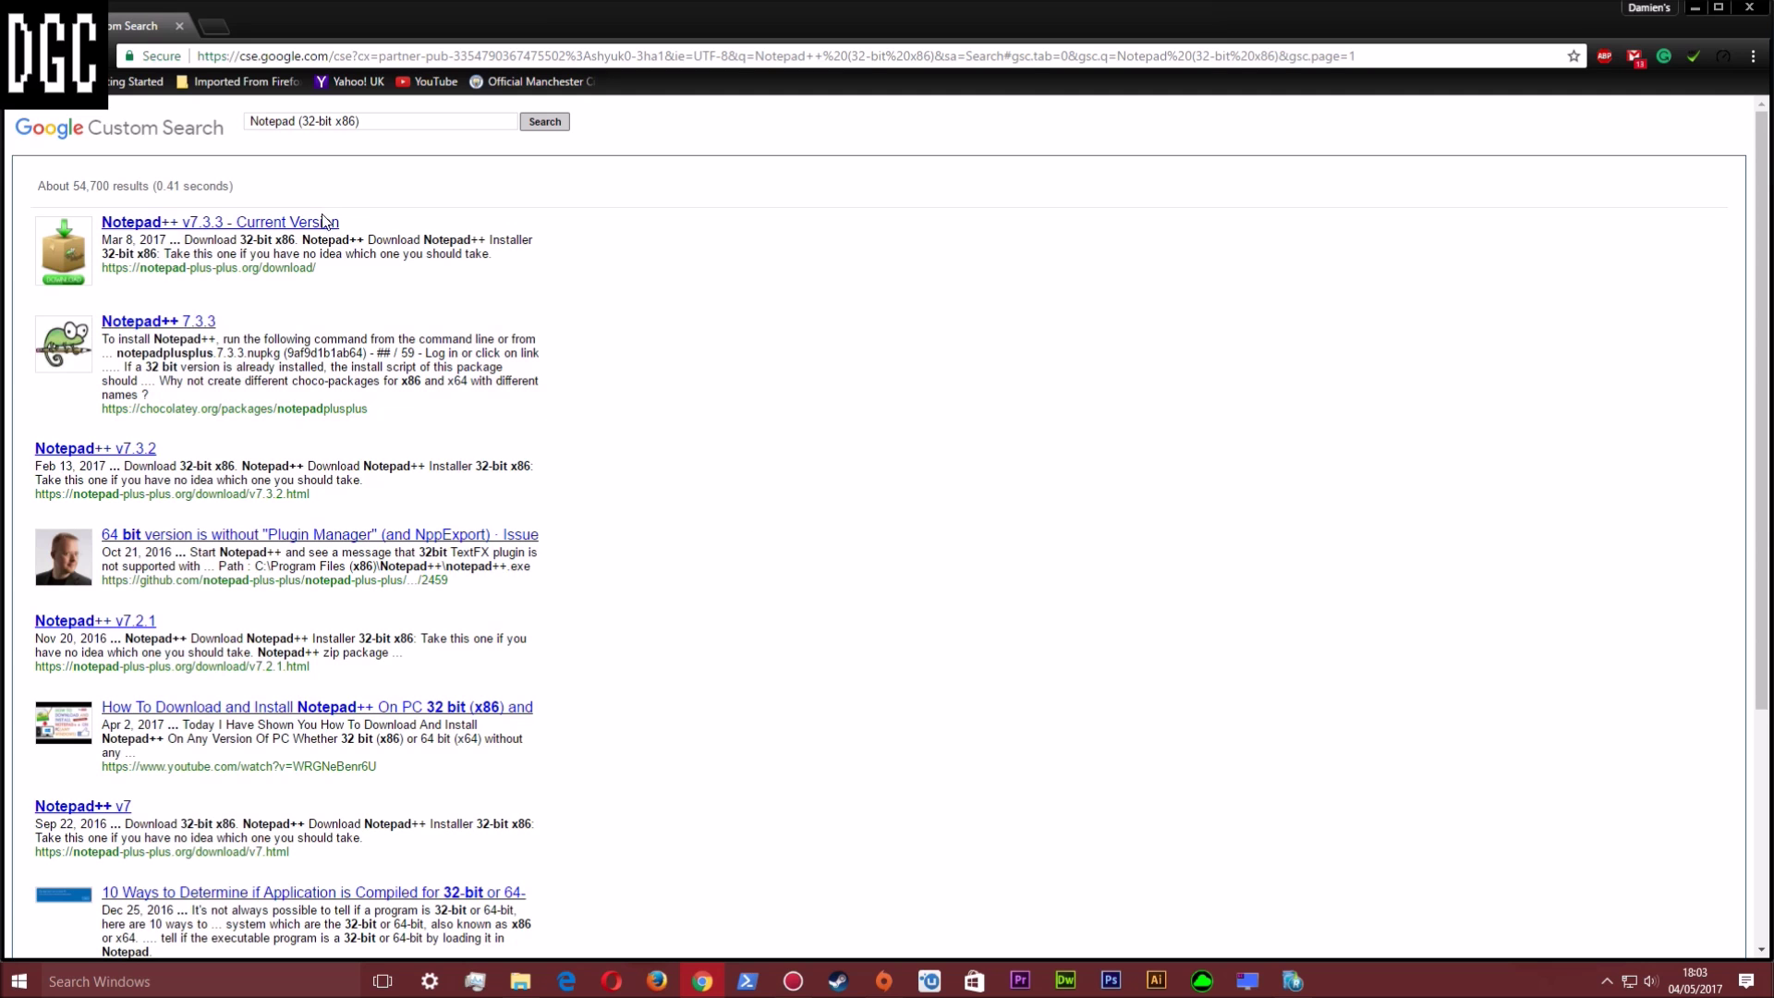
{"action": "scroll", "coordinate": [363, 608], "scroll_direction": "down", "scroll_amount": 2}
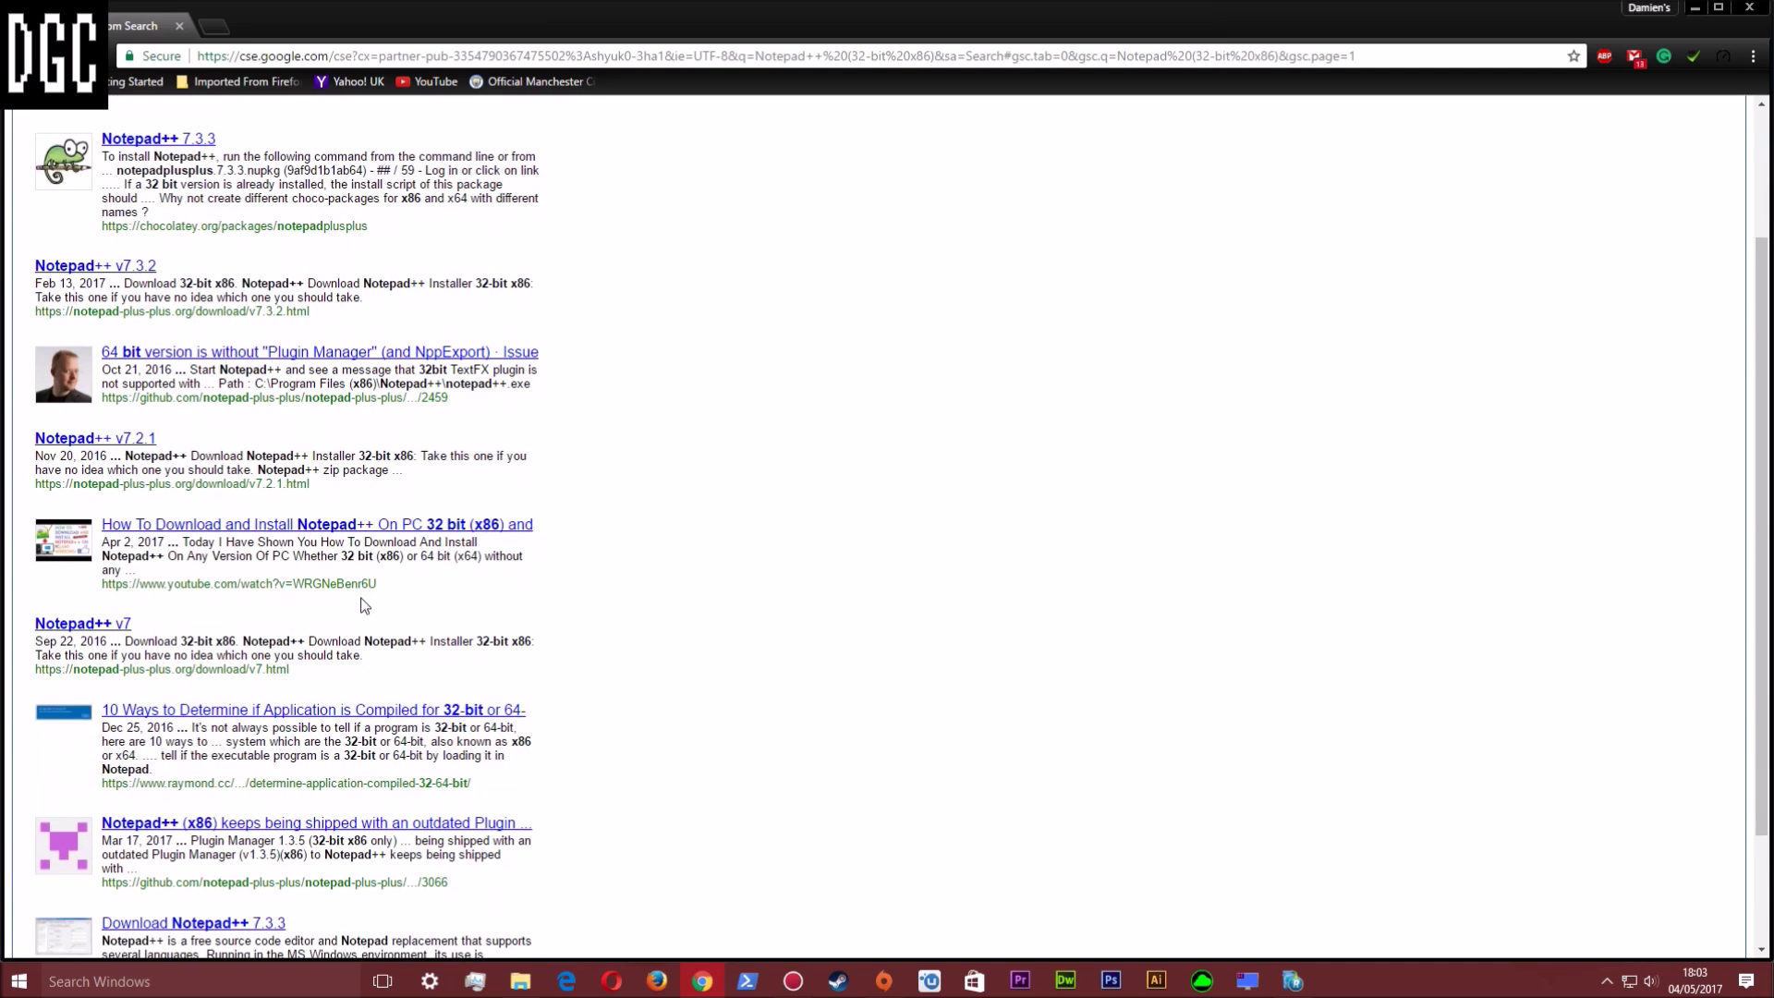
{"action": "scroll", "coordinate": [365, 605], "scroll_direction": "down", "scroll_amount": 2}
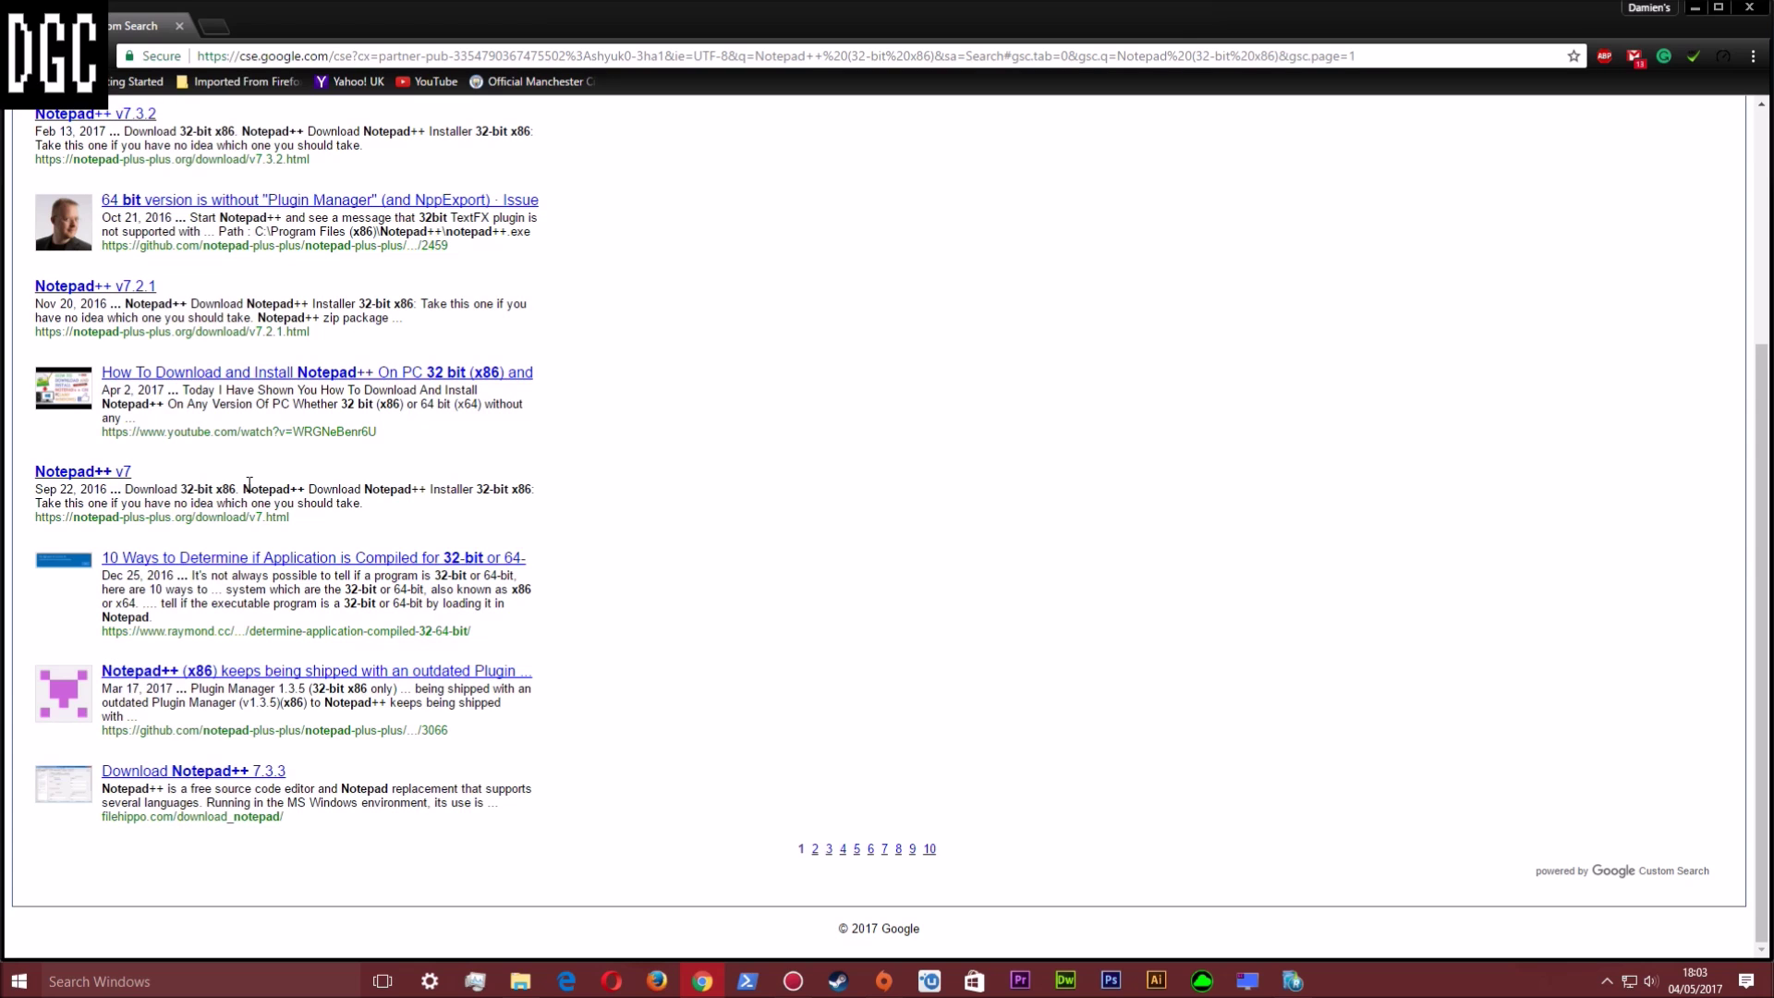
{"action": "scroll", "coordinate": [249, 483], "scroll_direction": "up", "scroll_amount": 4}
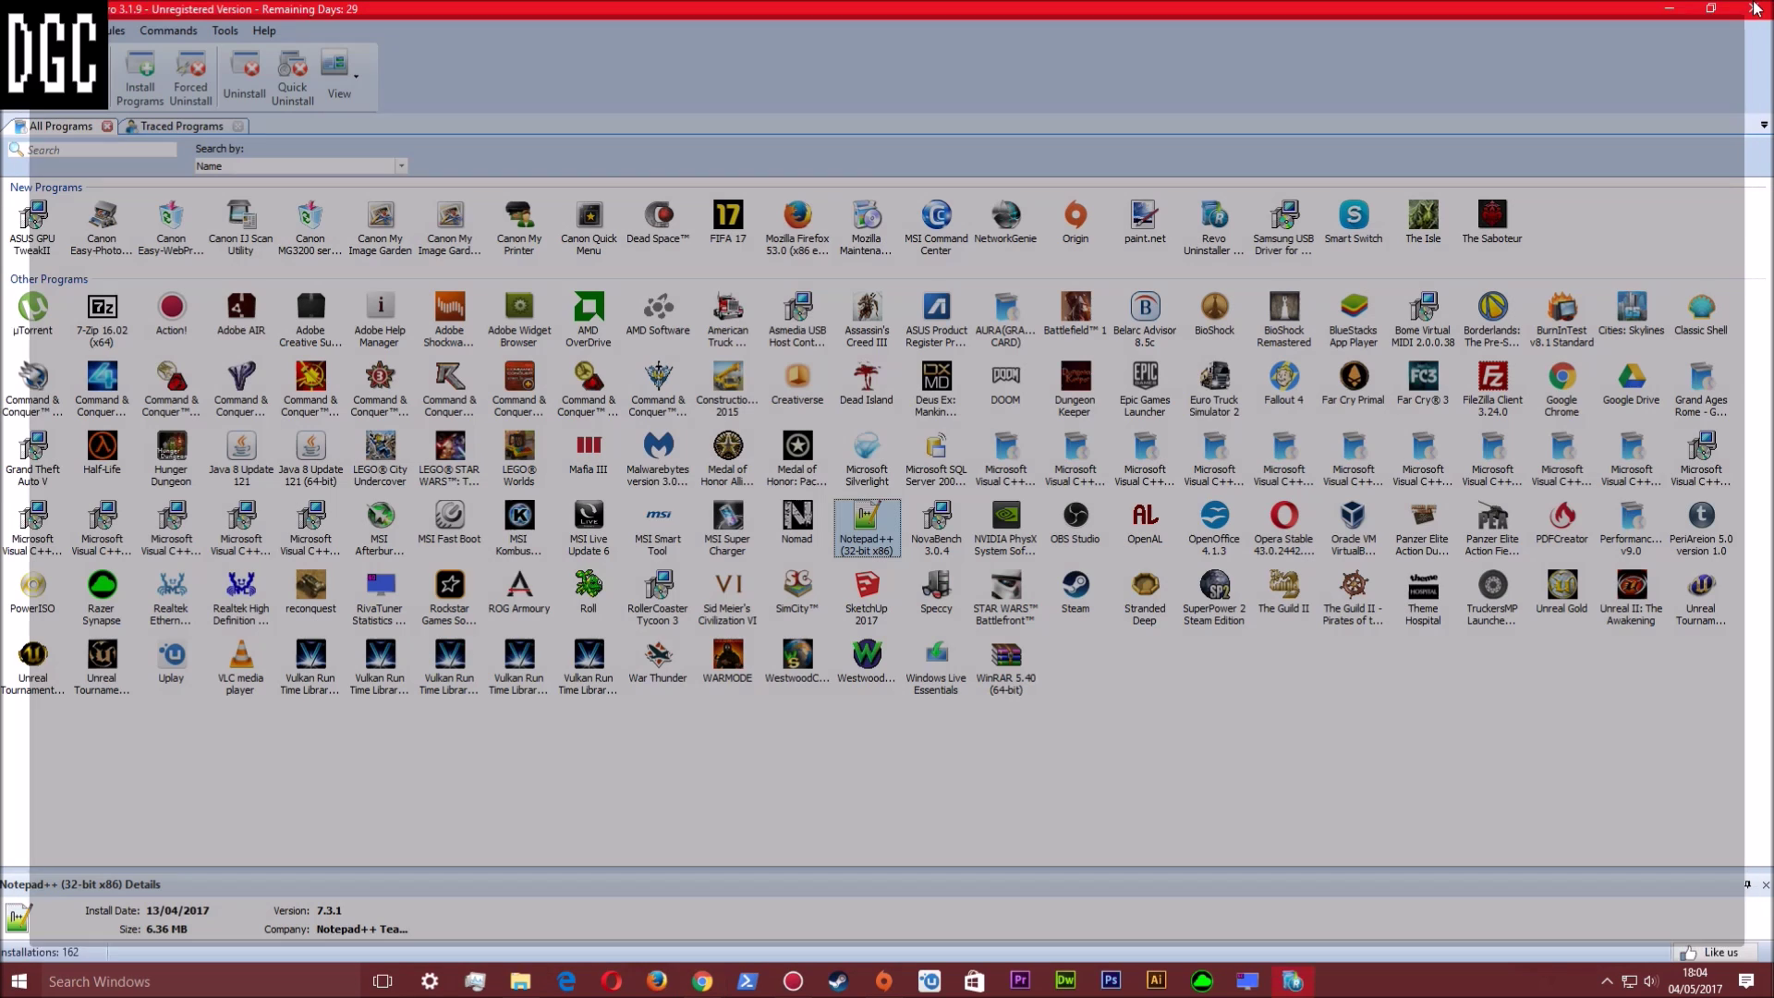
{"action": "left_click", "coordinate": [1749, 7]}
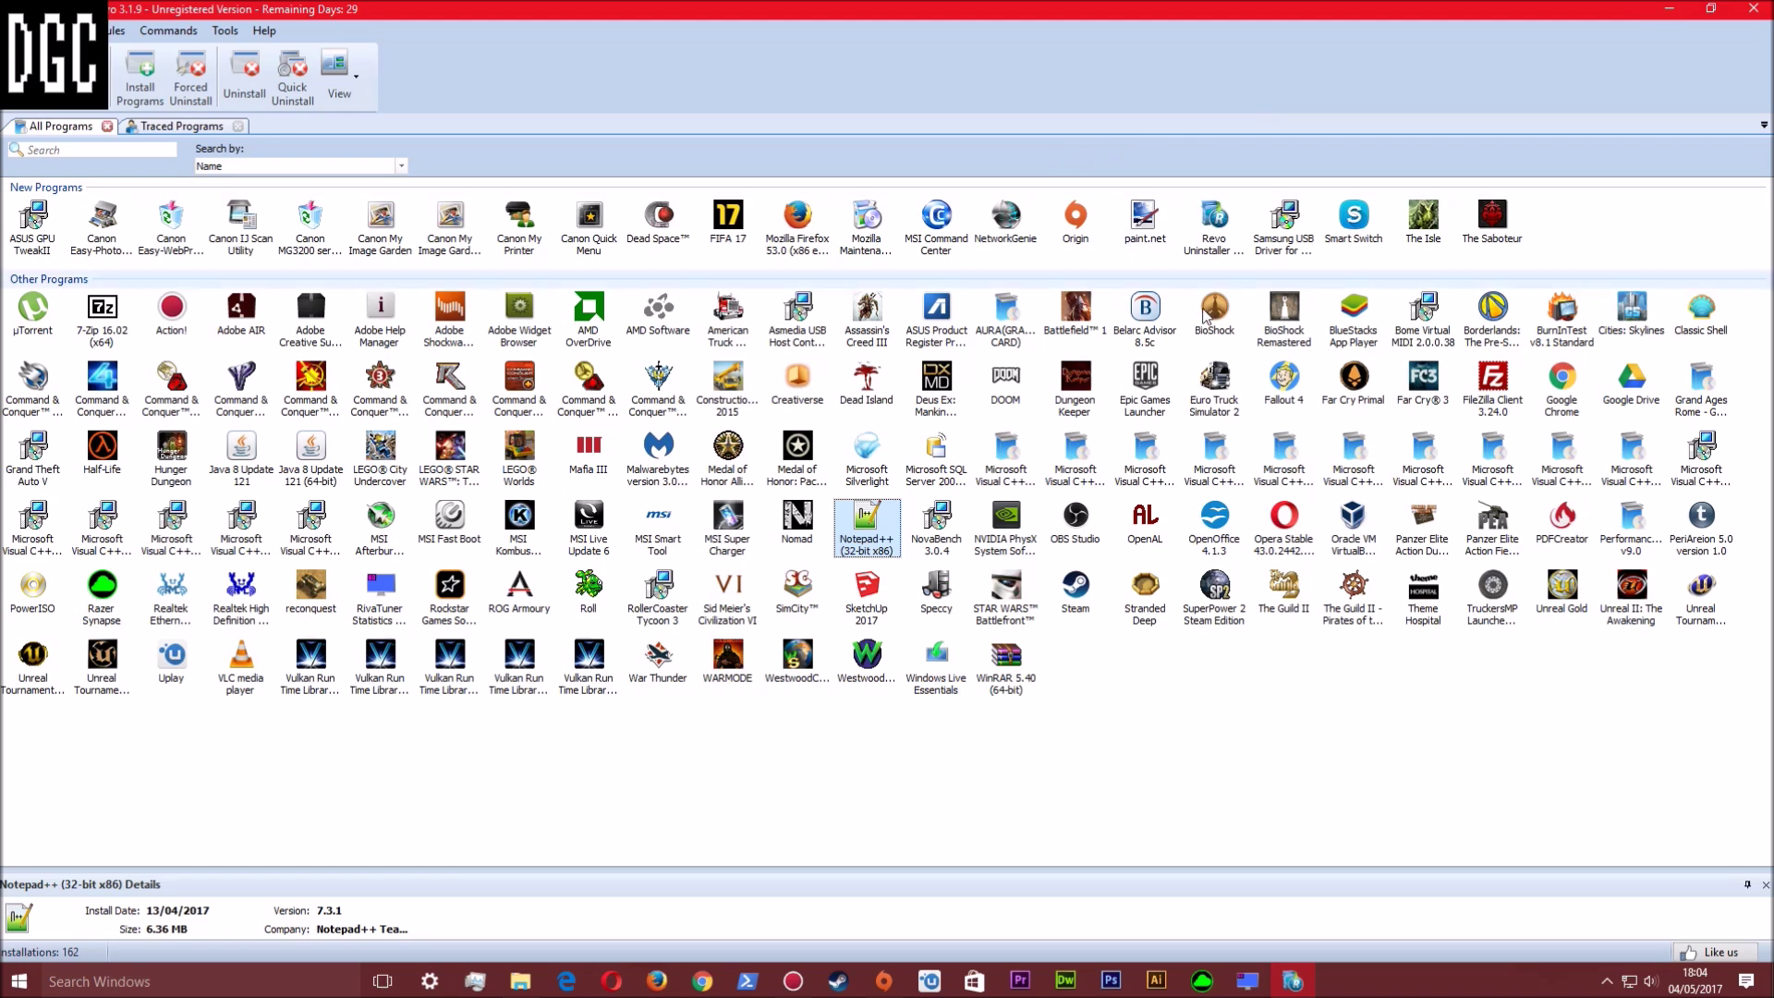
Start uninstalling Notepad++ (32-bit x86) and reposition its uninstaller window to check the initial analysis behind it
{"action": "right_click", "coordinate": [870, 515]}
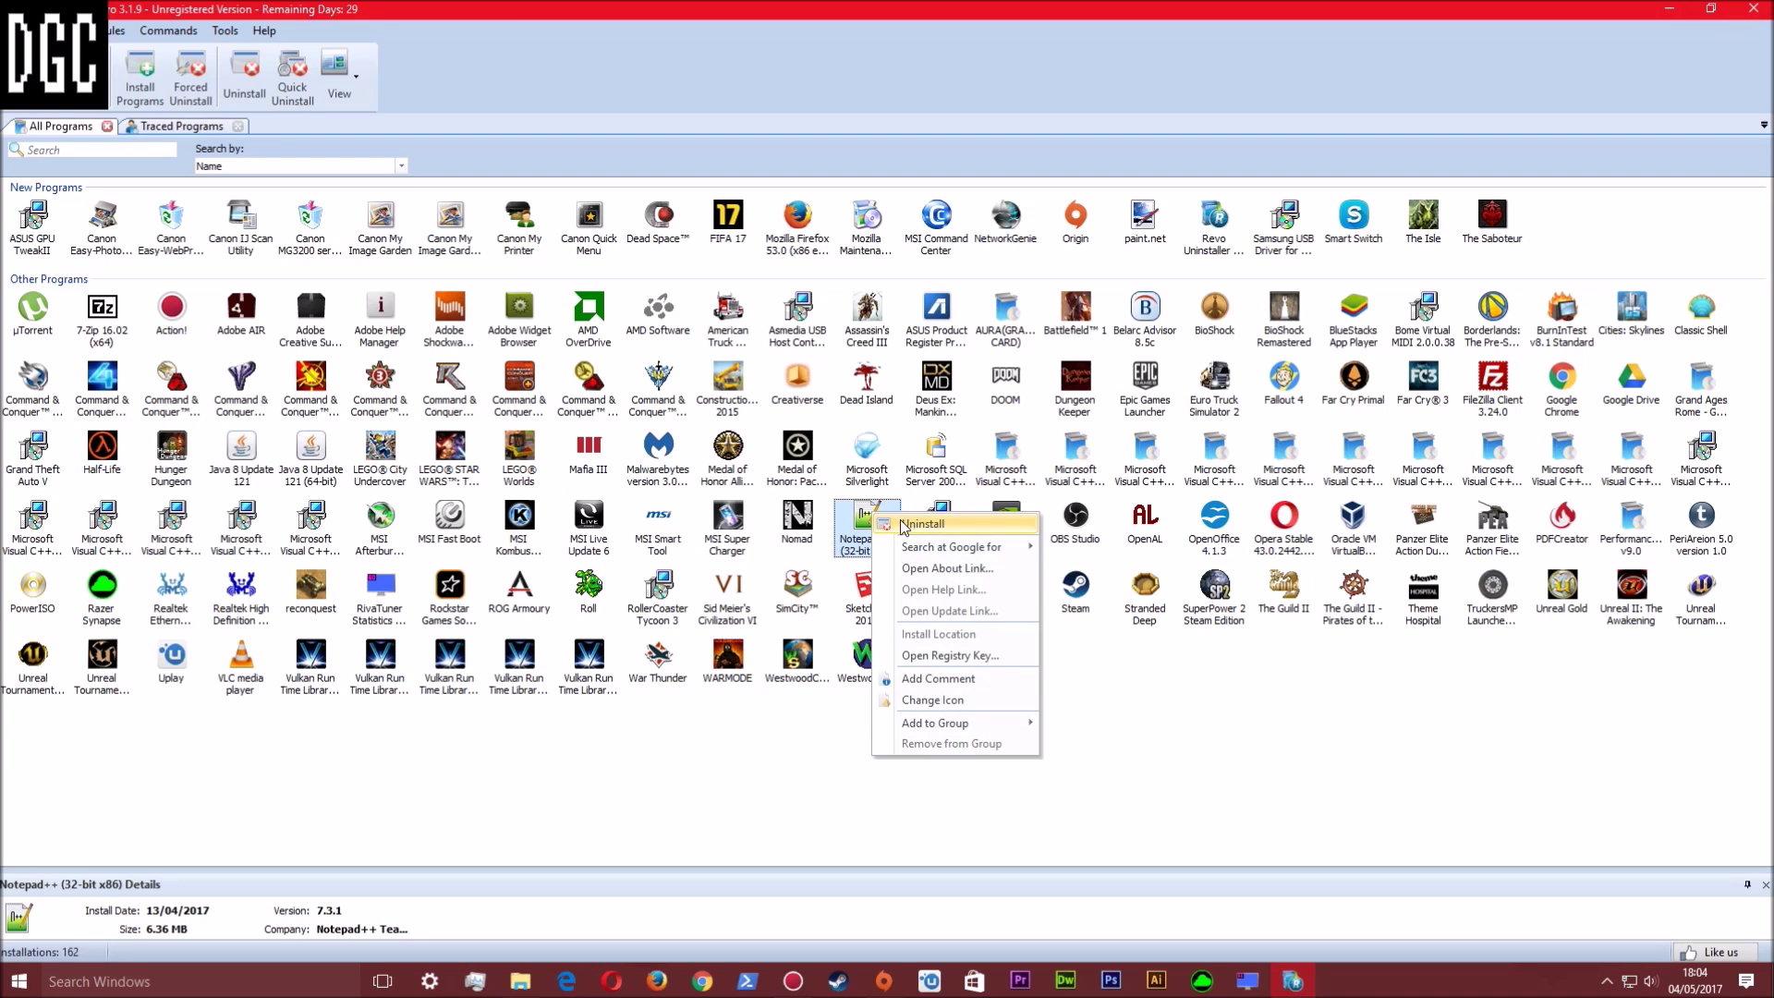
{"action": "right_click", "coordinate": [860, 507]}
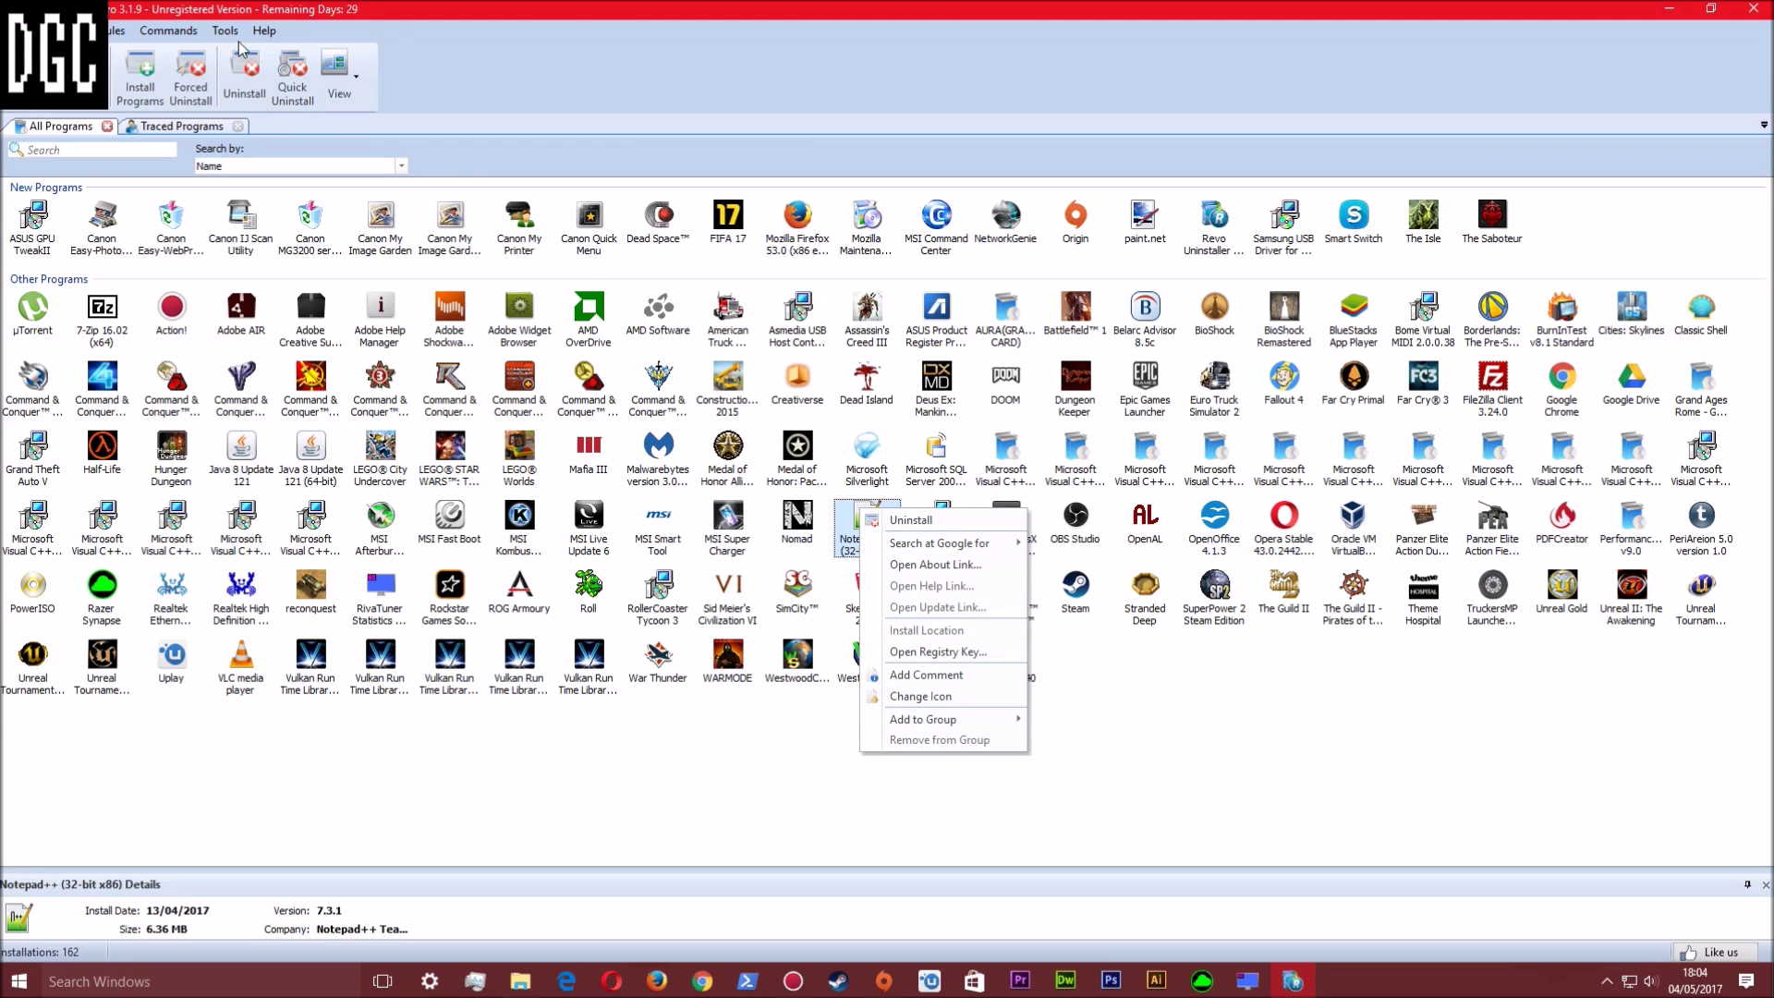
{"action": "left_click", "coordinate": [257, 65]}
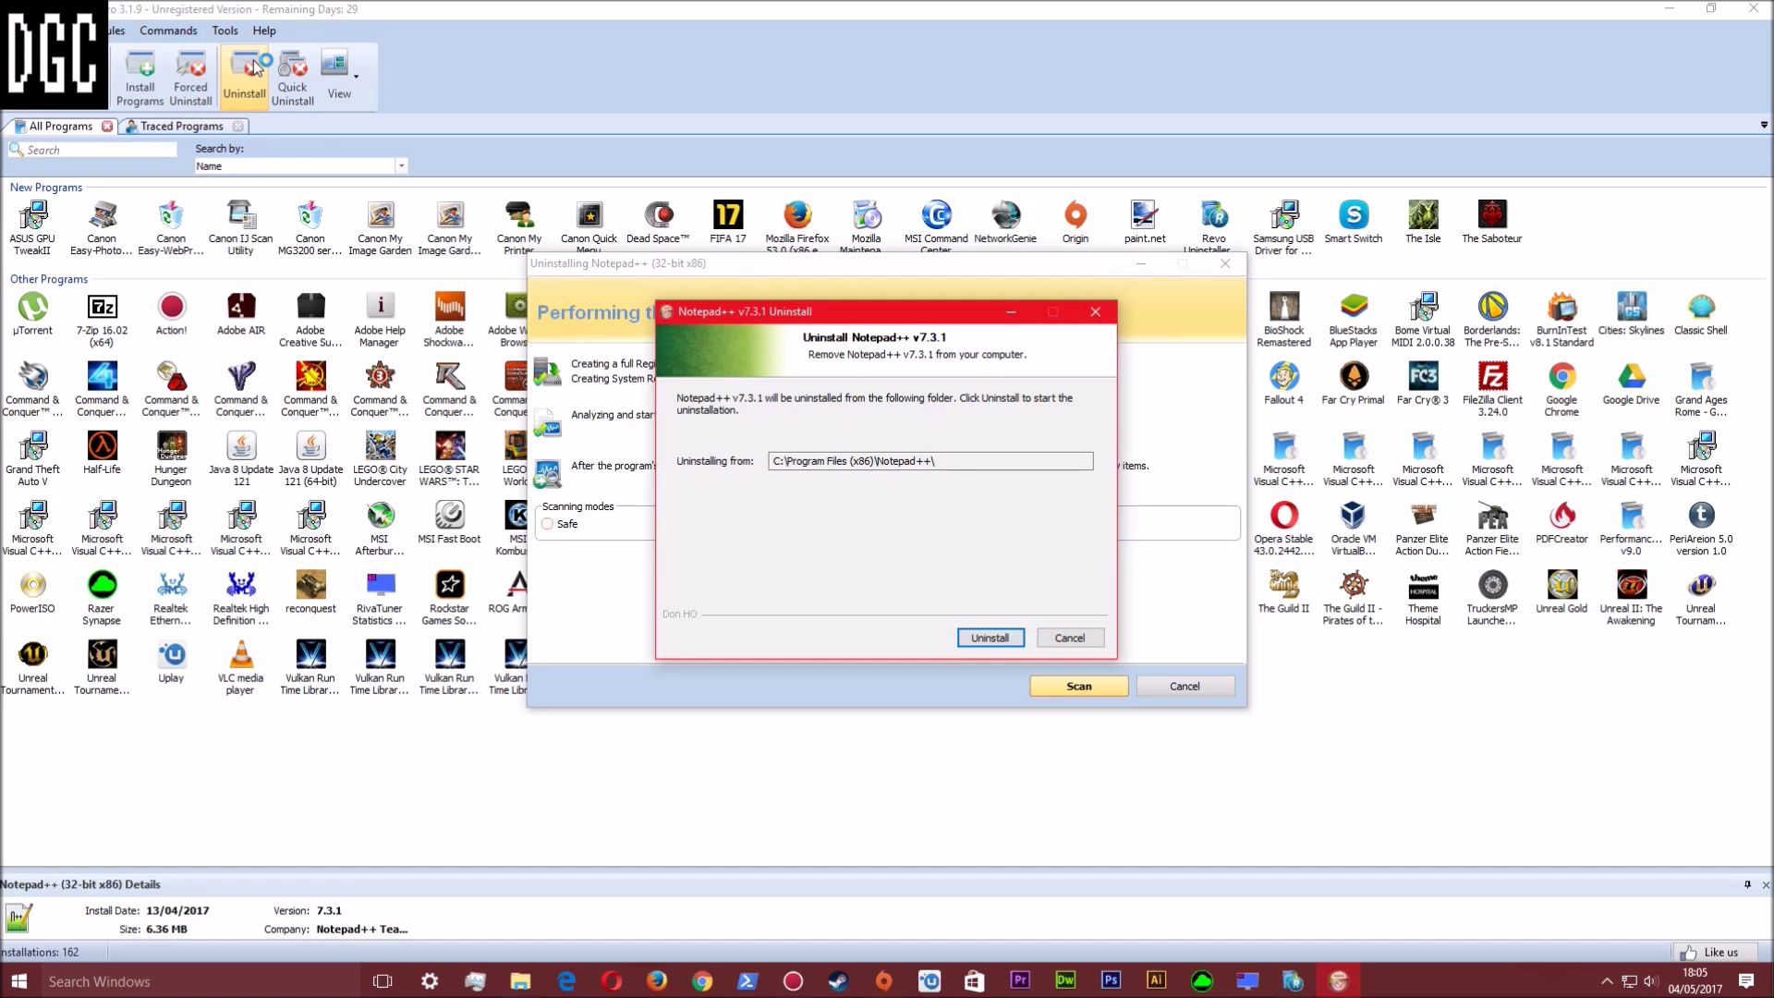
{"action": "left_click_drag", "start_coordinate": [714, 311], "coordinate": [728, 420]}
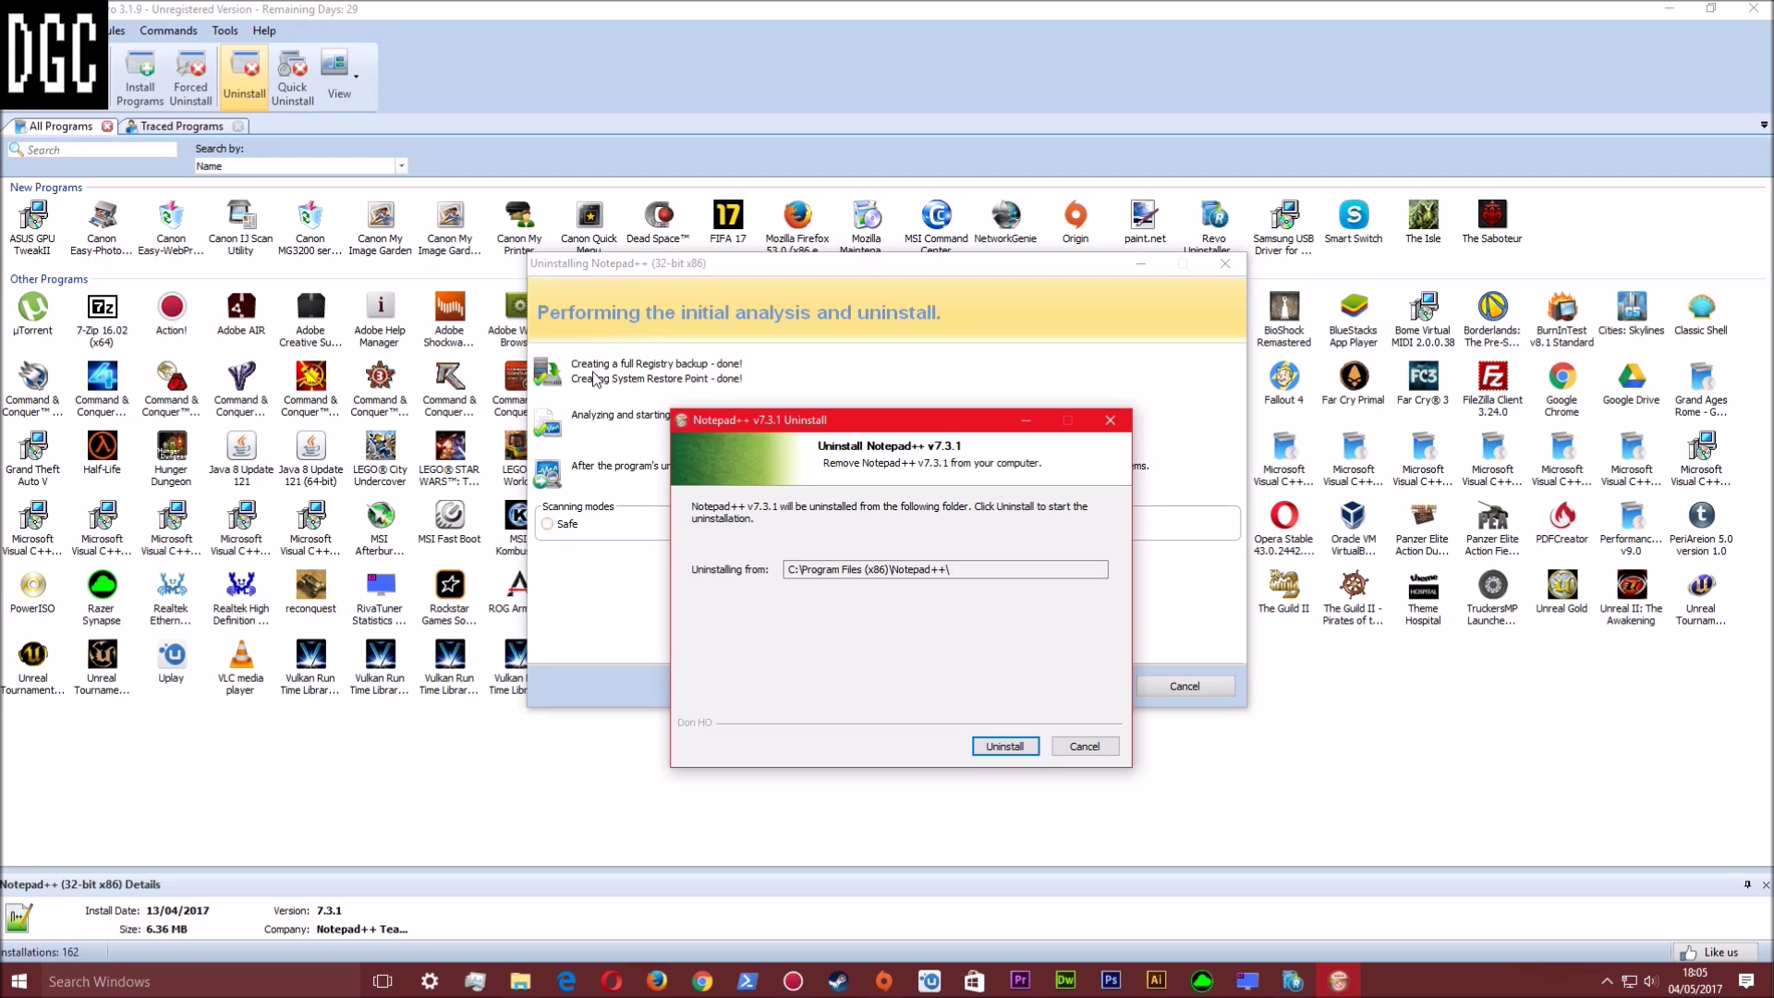
{"action": "left_click_drag", "start_coordinate": [855, 428], "coordinate": [1235, 300]}
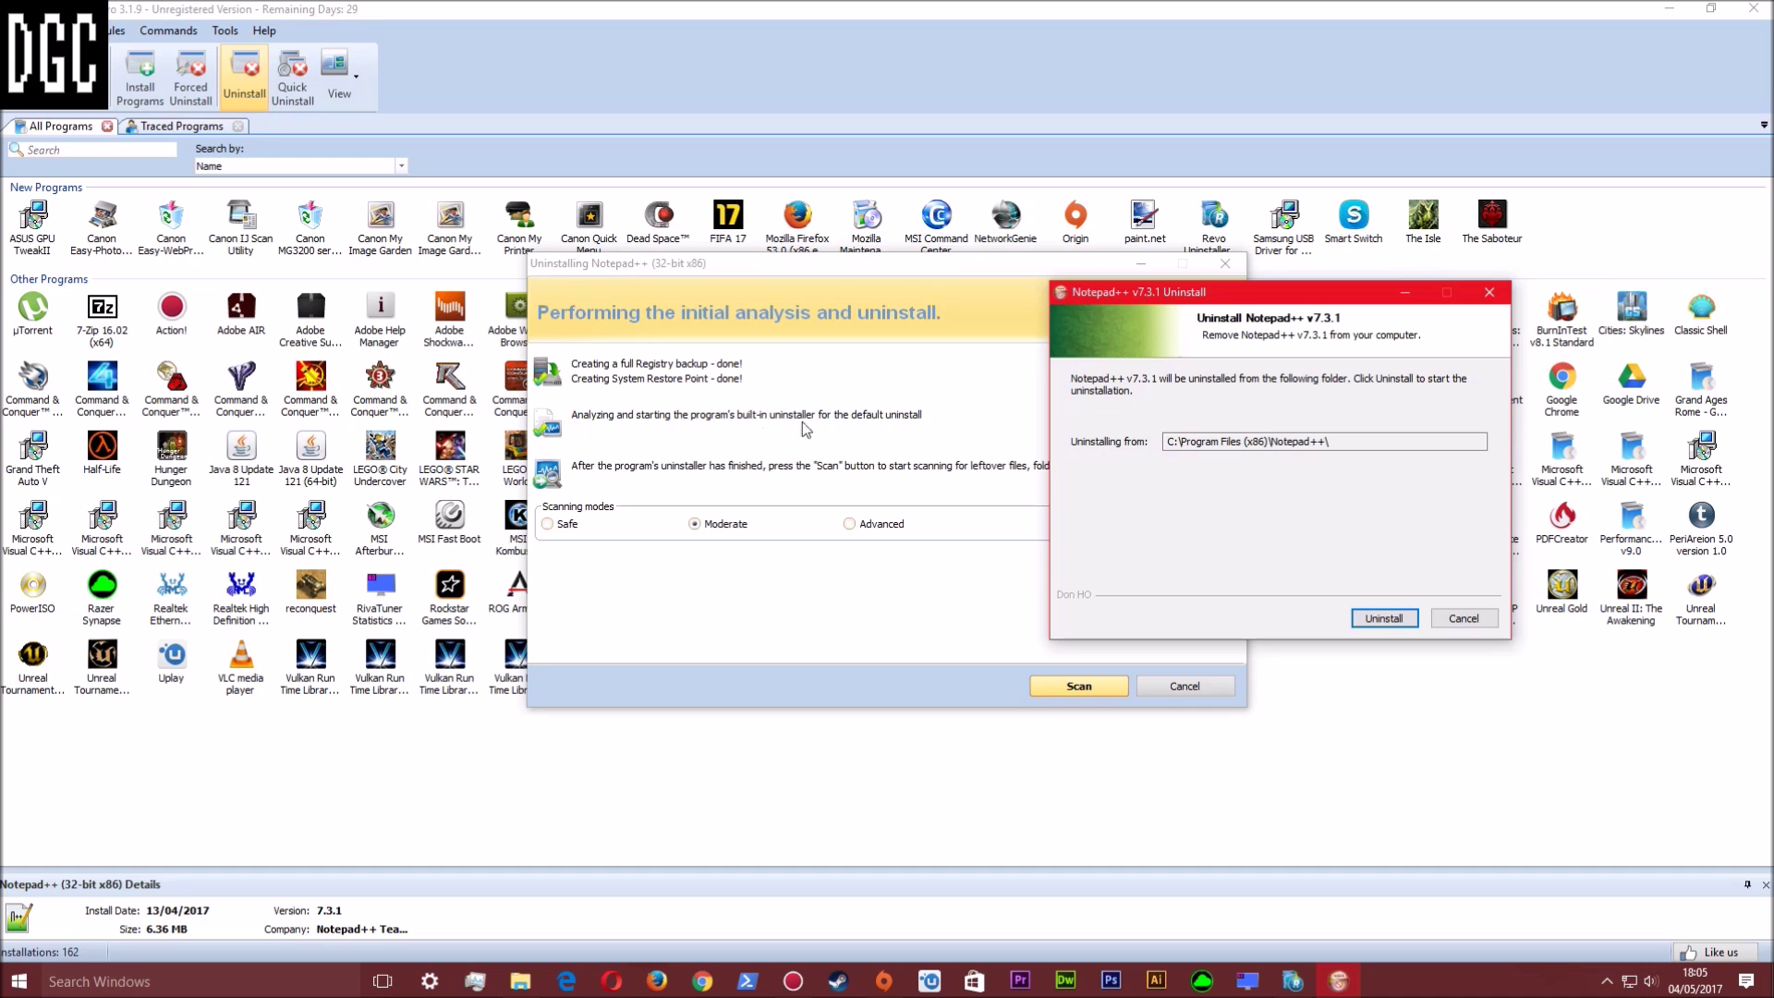
{"action": "left_click_drag", "start_coordinate": [1133, 291], "coordinate": [768, 289]}
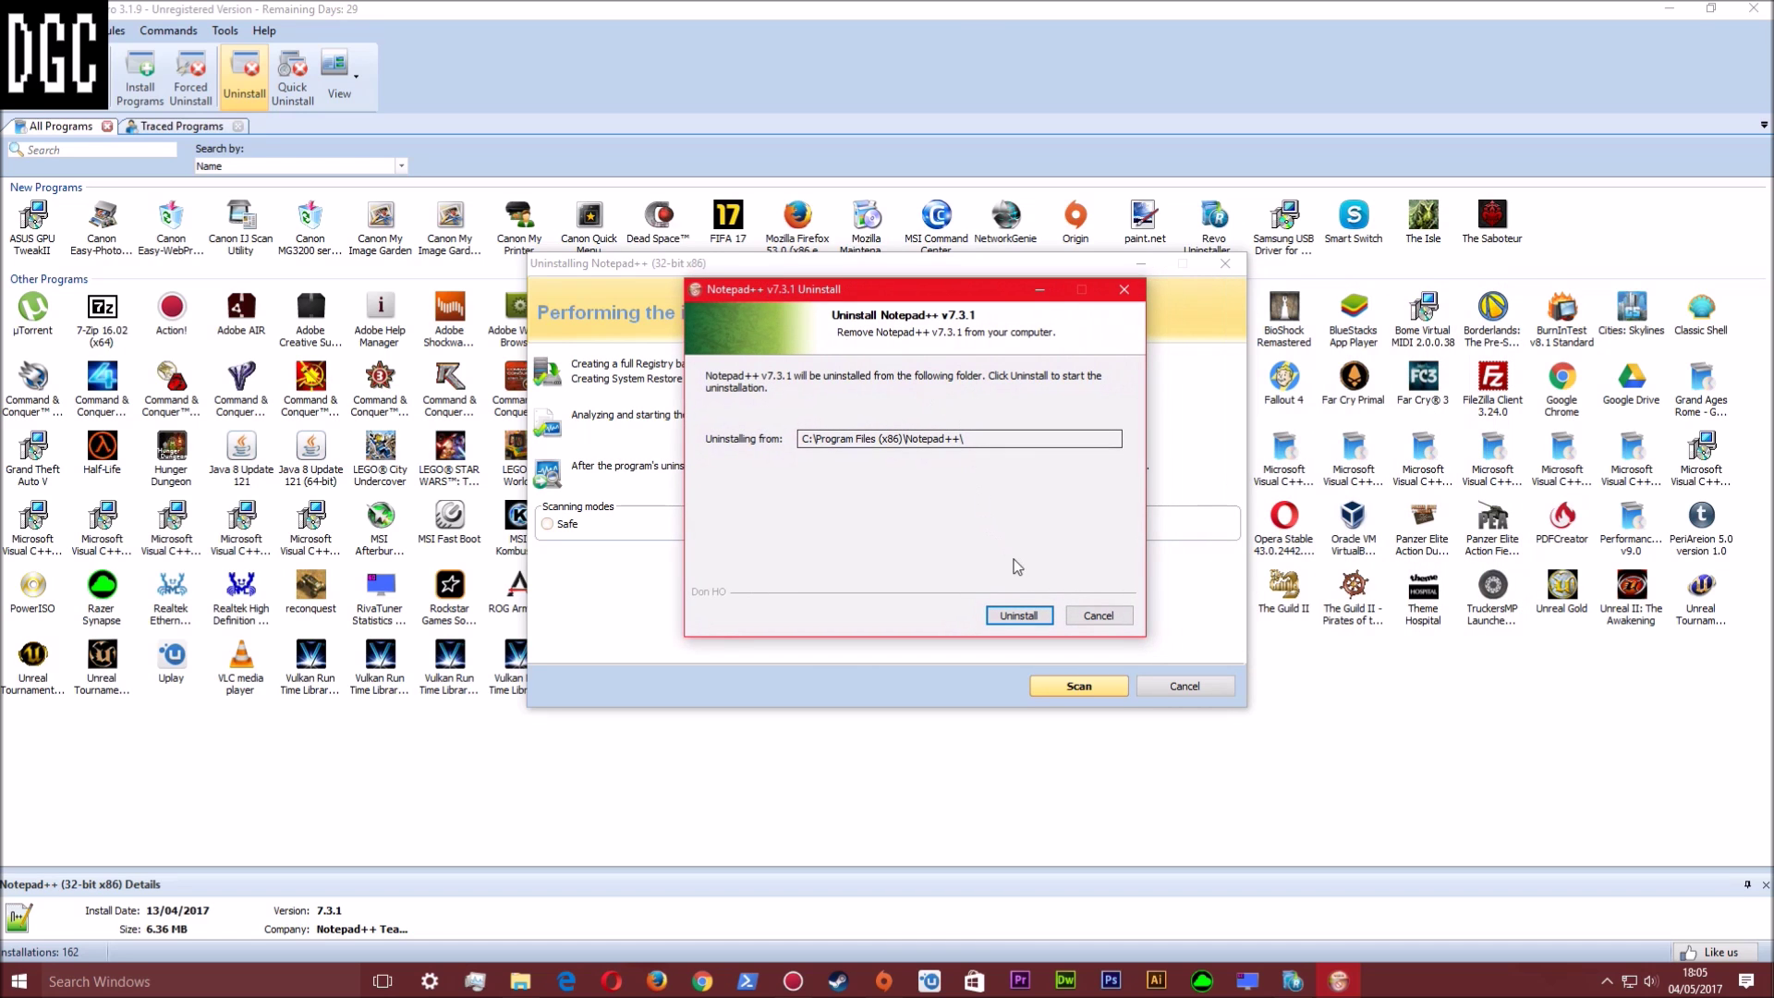
Run the built-in Notepad++ v7.3.1 uninstaller with details shown, keep the custom settings, and close it on completion
{"action": "left_click", "coordinate": [1015, 616]}
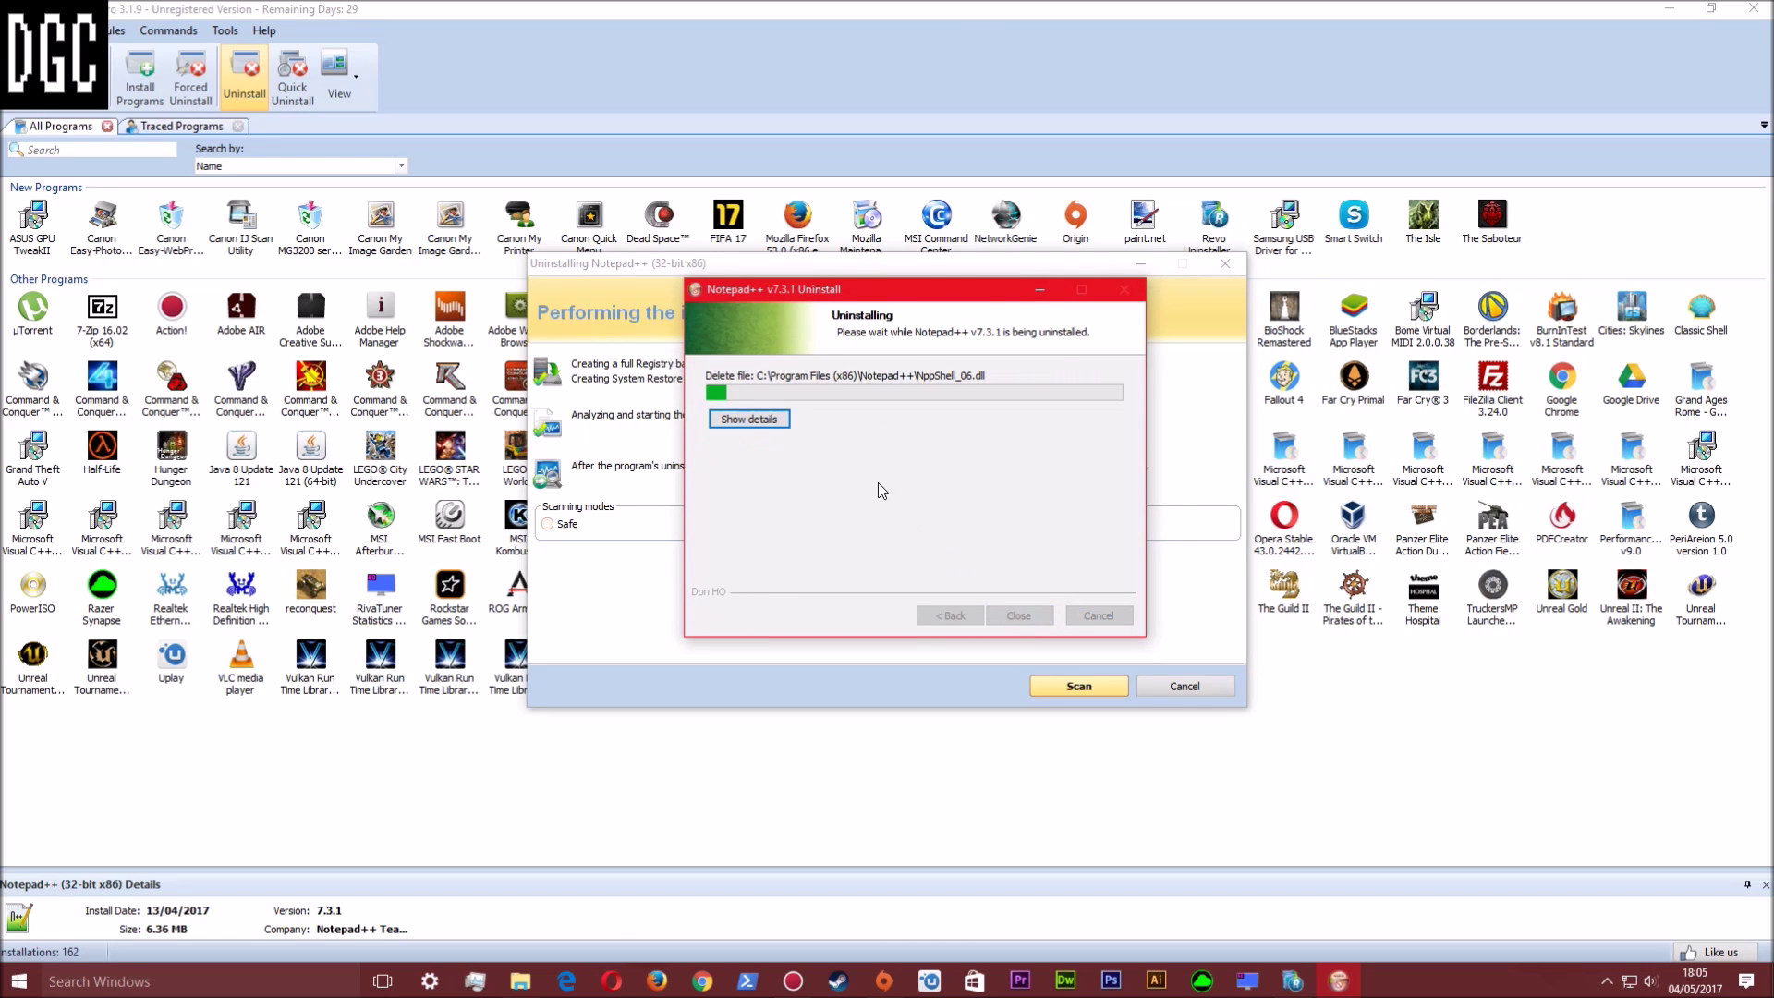
{"action": "left_click", "coordinate": [771, 418]}
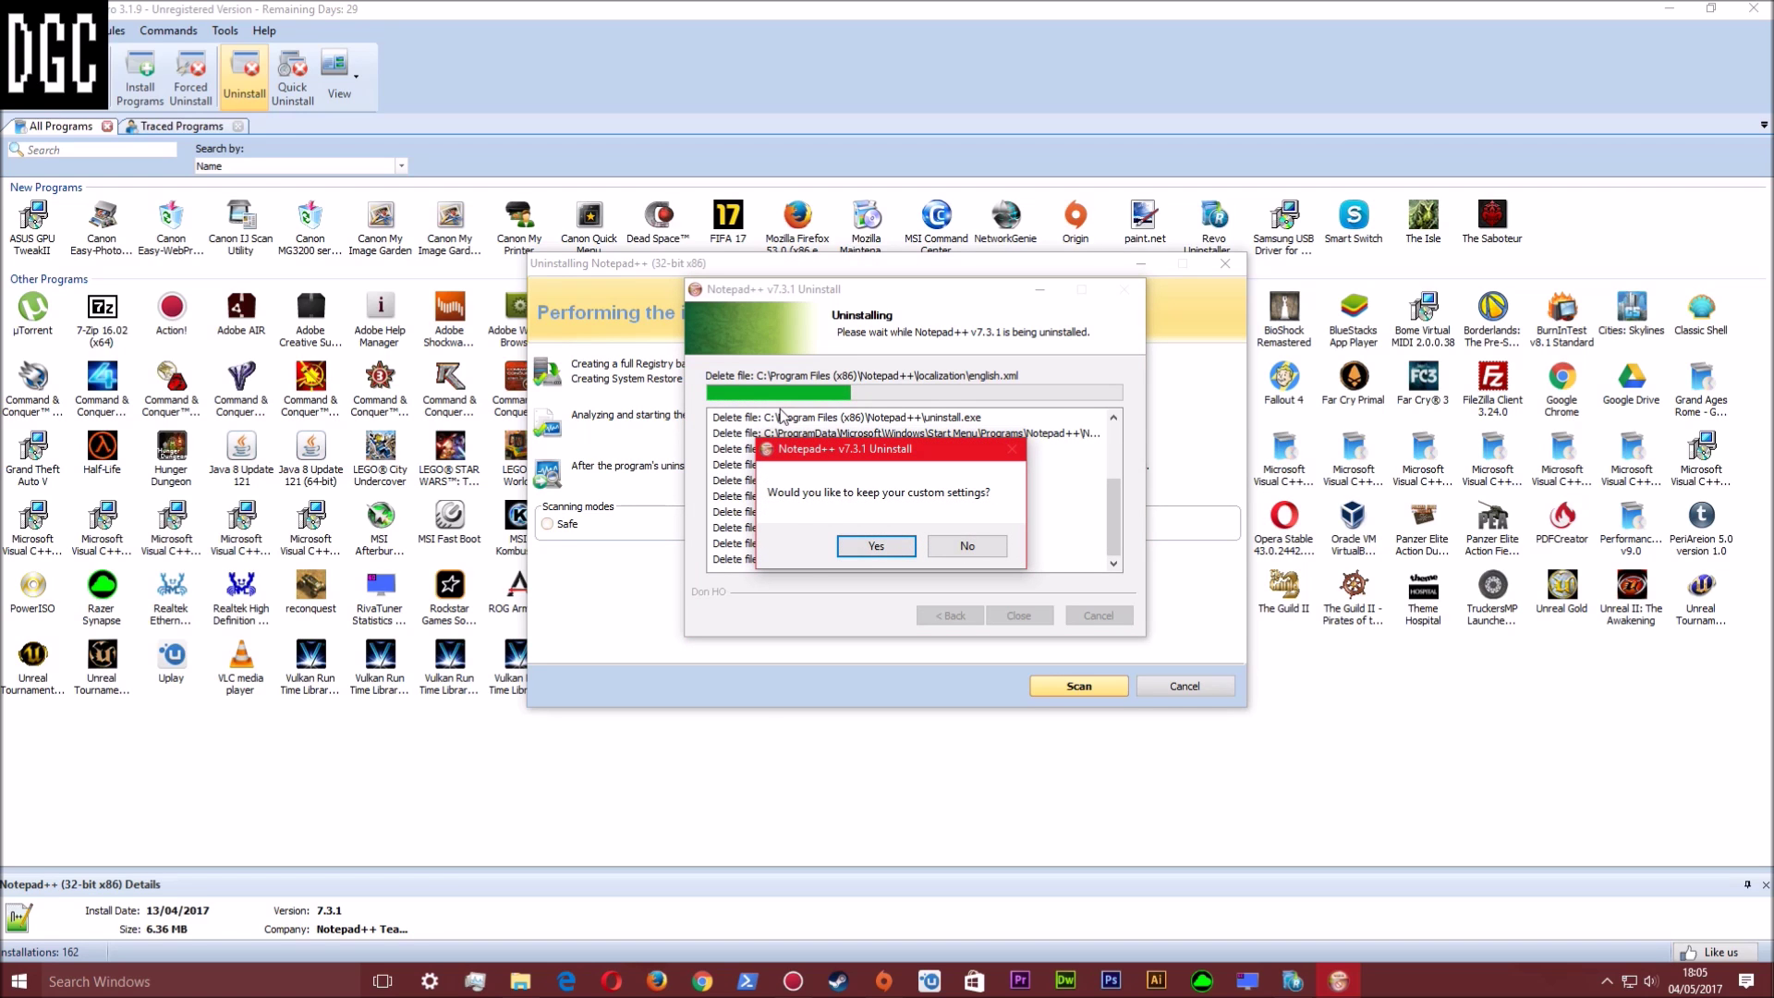
{"action": "left_click", "coordinate": [885, 543]}
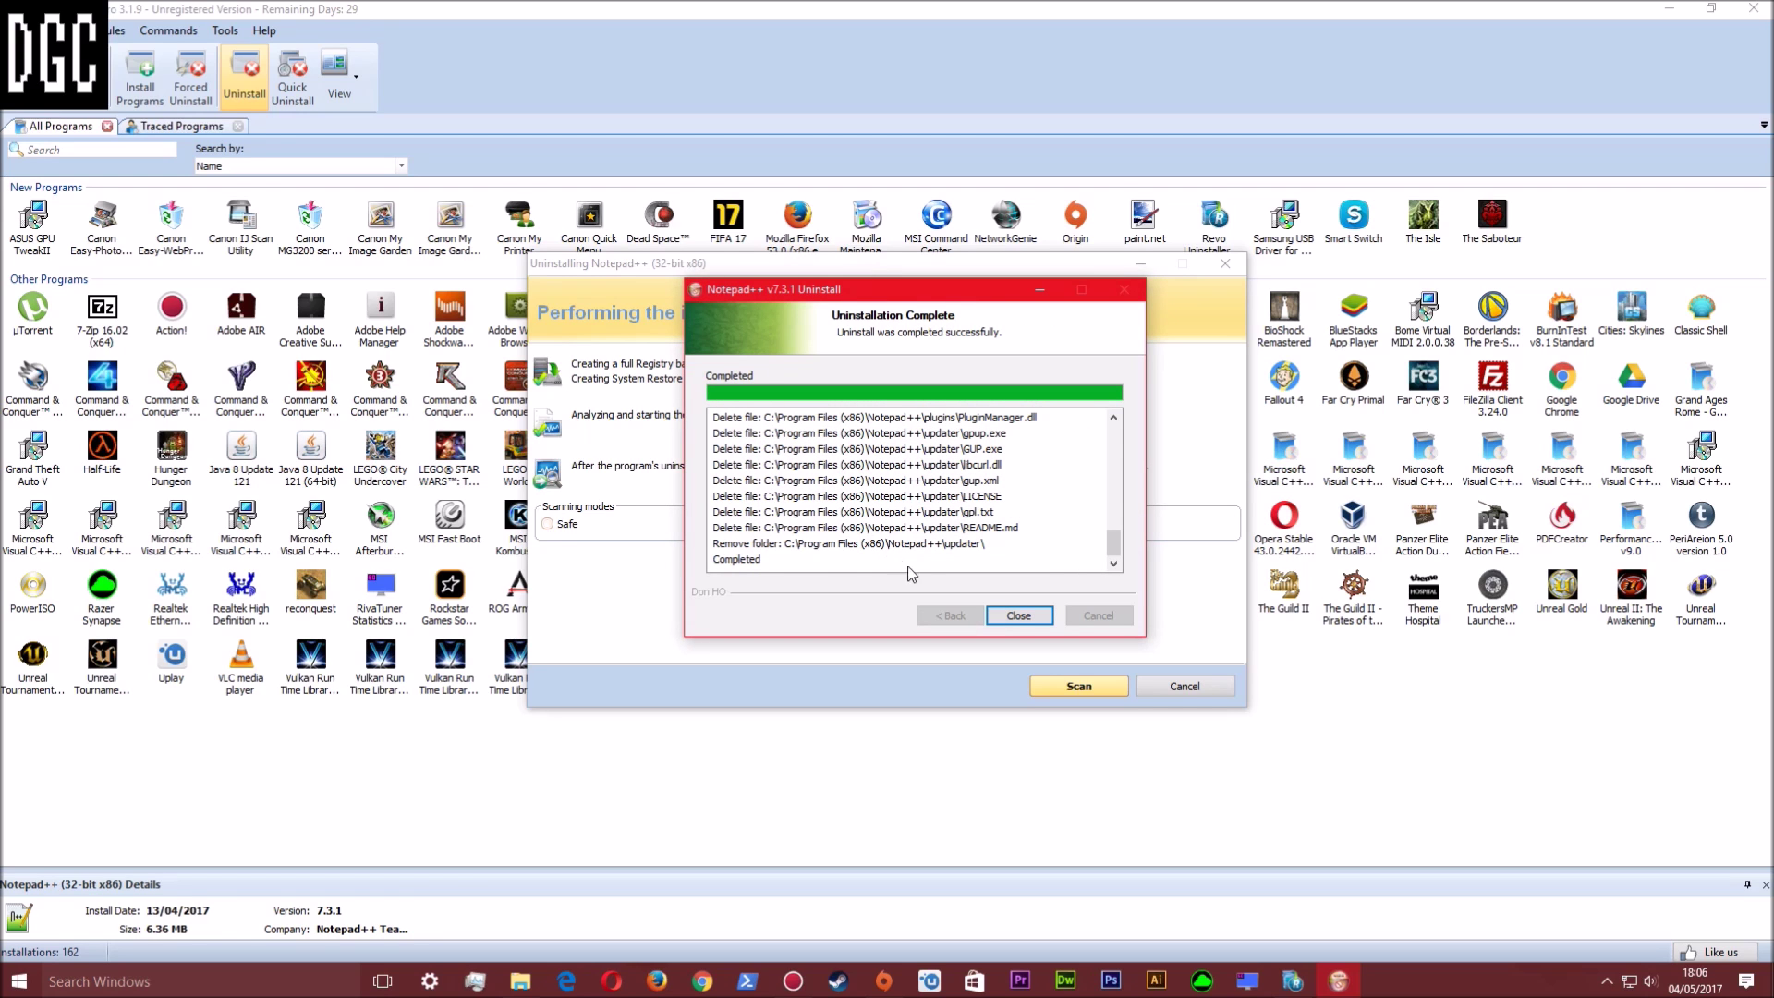
{"action": "left_click", "coordinate": [1016, 615]}
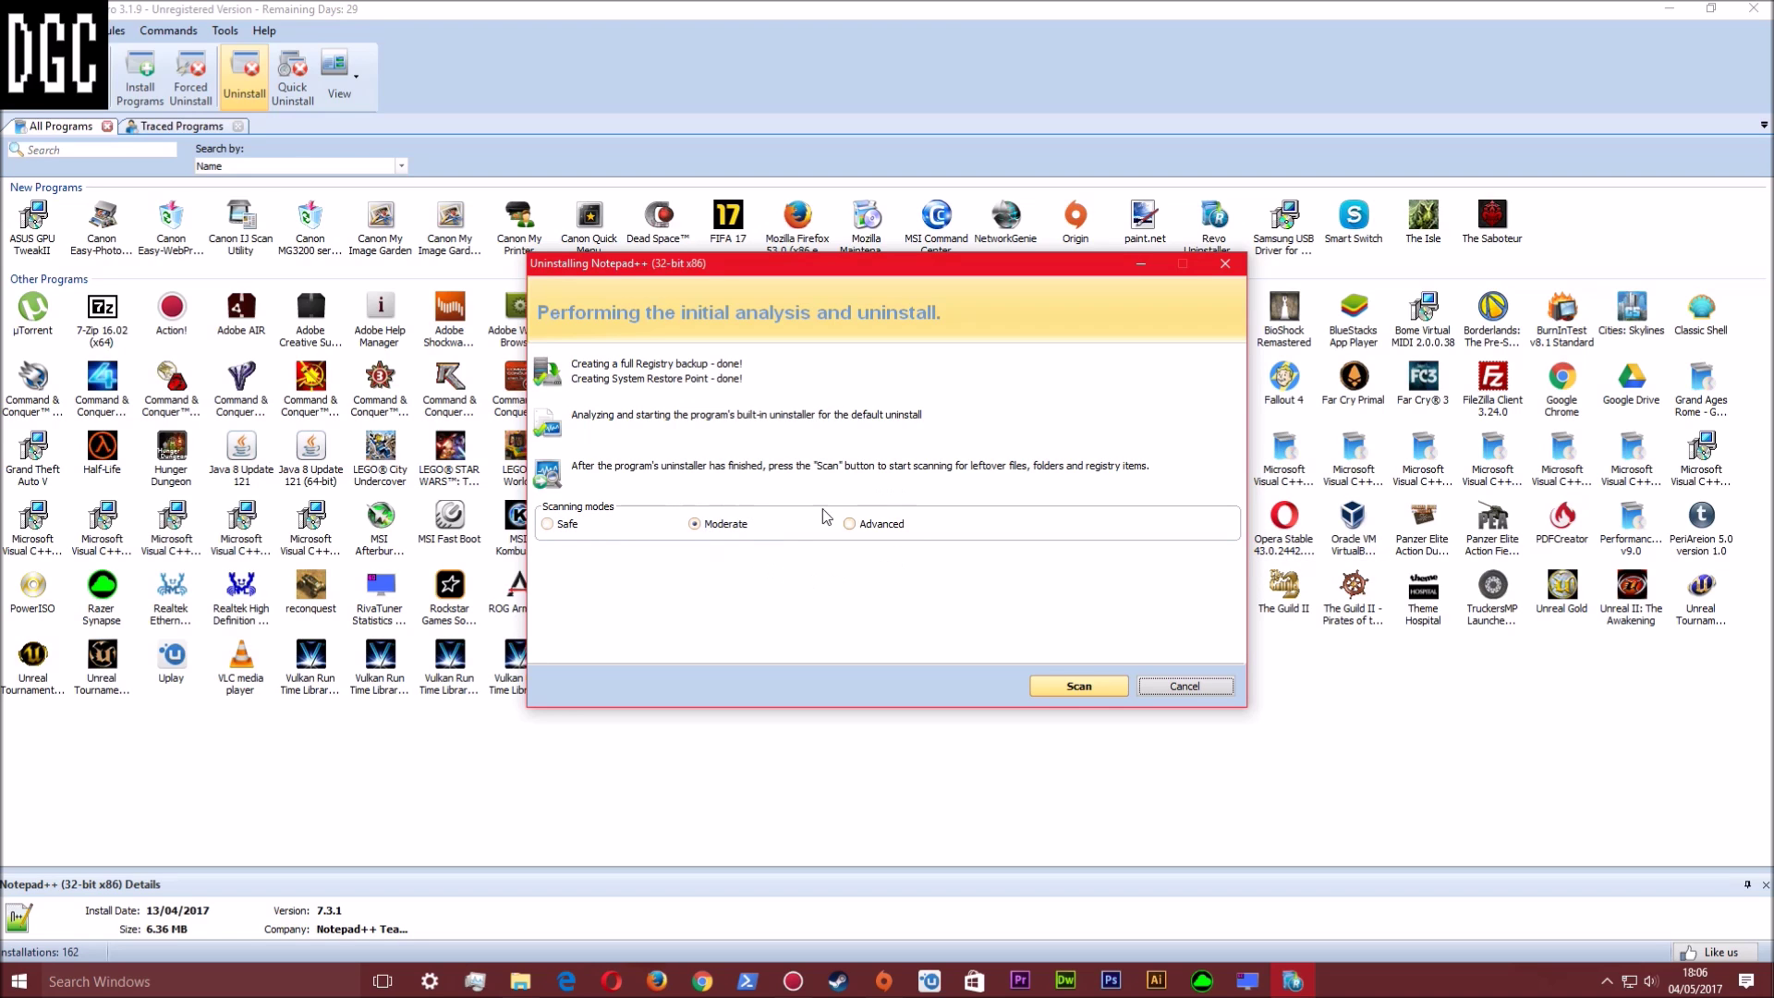
Scan for Notepad++ leftovers in Advanced mode and look through the found files and folders
{"action": "left_click", "coordinate": [867, 524]}
{"action": "left_click", "coordinate": [1067, 685]}
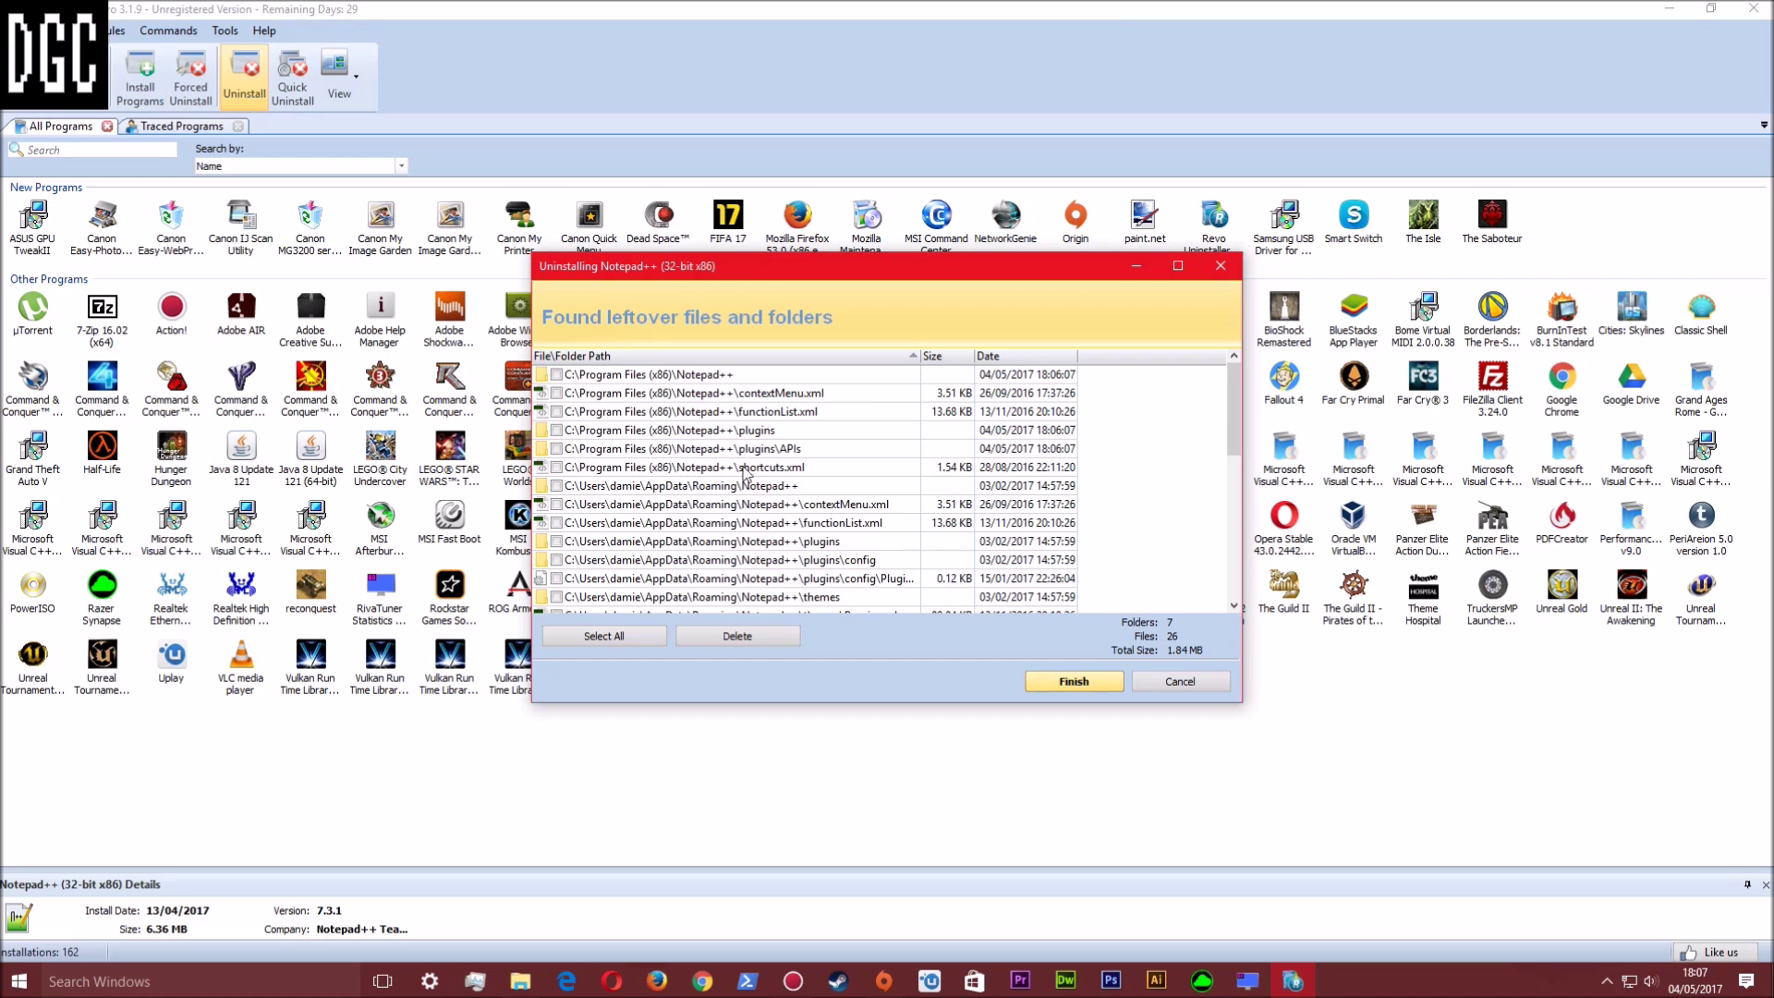
{"action": "scroll", "coordinate": [695, 397], "scroll_direction": "down", "scroll_amount": 5}
{"action": "scroll", "coordinate": [695, 397], "scroll_direction": "up", "scroll_amount": 3}
{"action": "scroll", "coordinate": [695, 393], "scroll_direction": "up", "scroll_amount": 3}
{"action": "scroll", "coordinate": [792, 422], "scroll_direction": "down", "scroll_amount": 4}
{"action": "scroll", "coordinate": [779, 431], "scroll_direction": "up", "scroll_amount": 2}
{"action": "scroll", "coordinate": [594, 513], "scroll_direction": "down", "scroll_amount": 5}
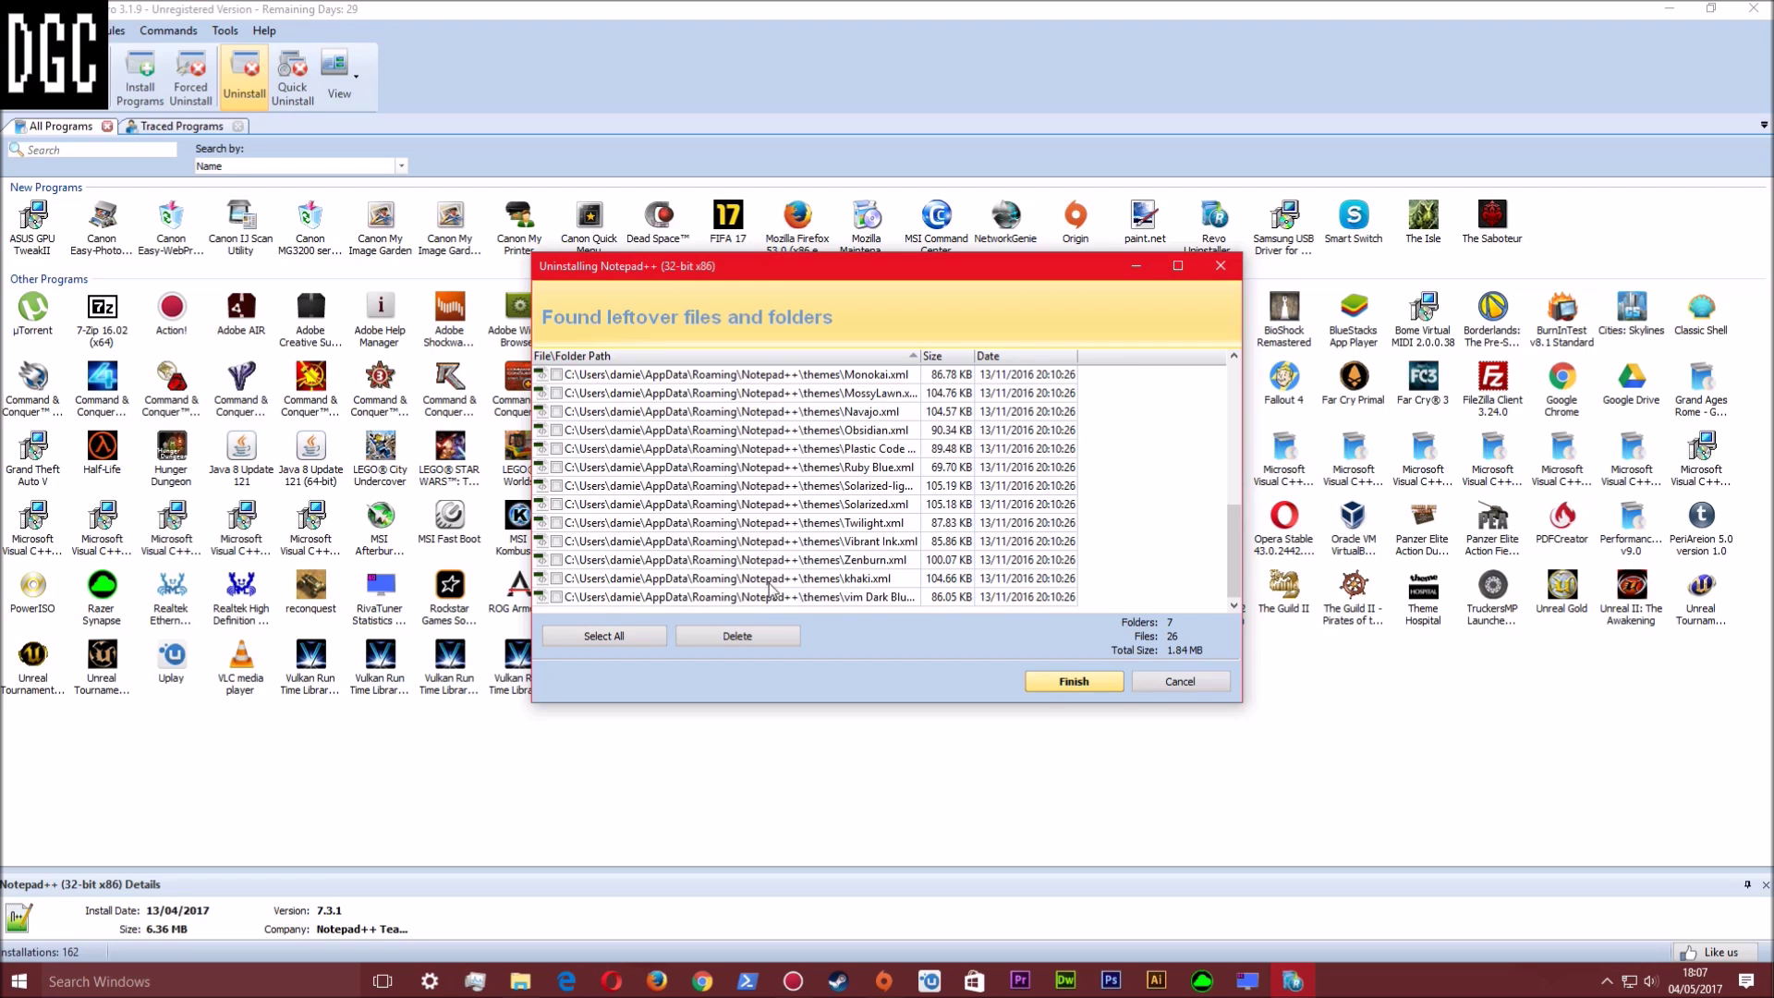
Select all leftover Notepad++ files and folders and delete them, declining to skip the deletion
{"action": "left_click", "coordinate": [612, 637]}
{"action": "left_click", "coordinate": [1079, 684]}
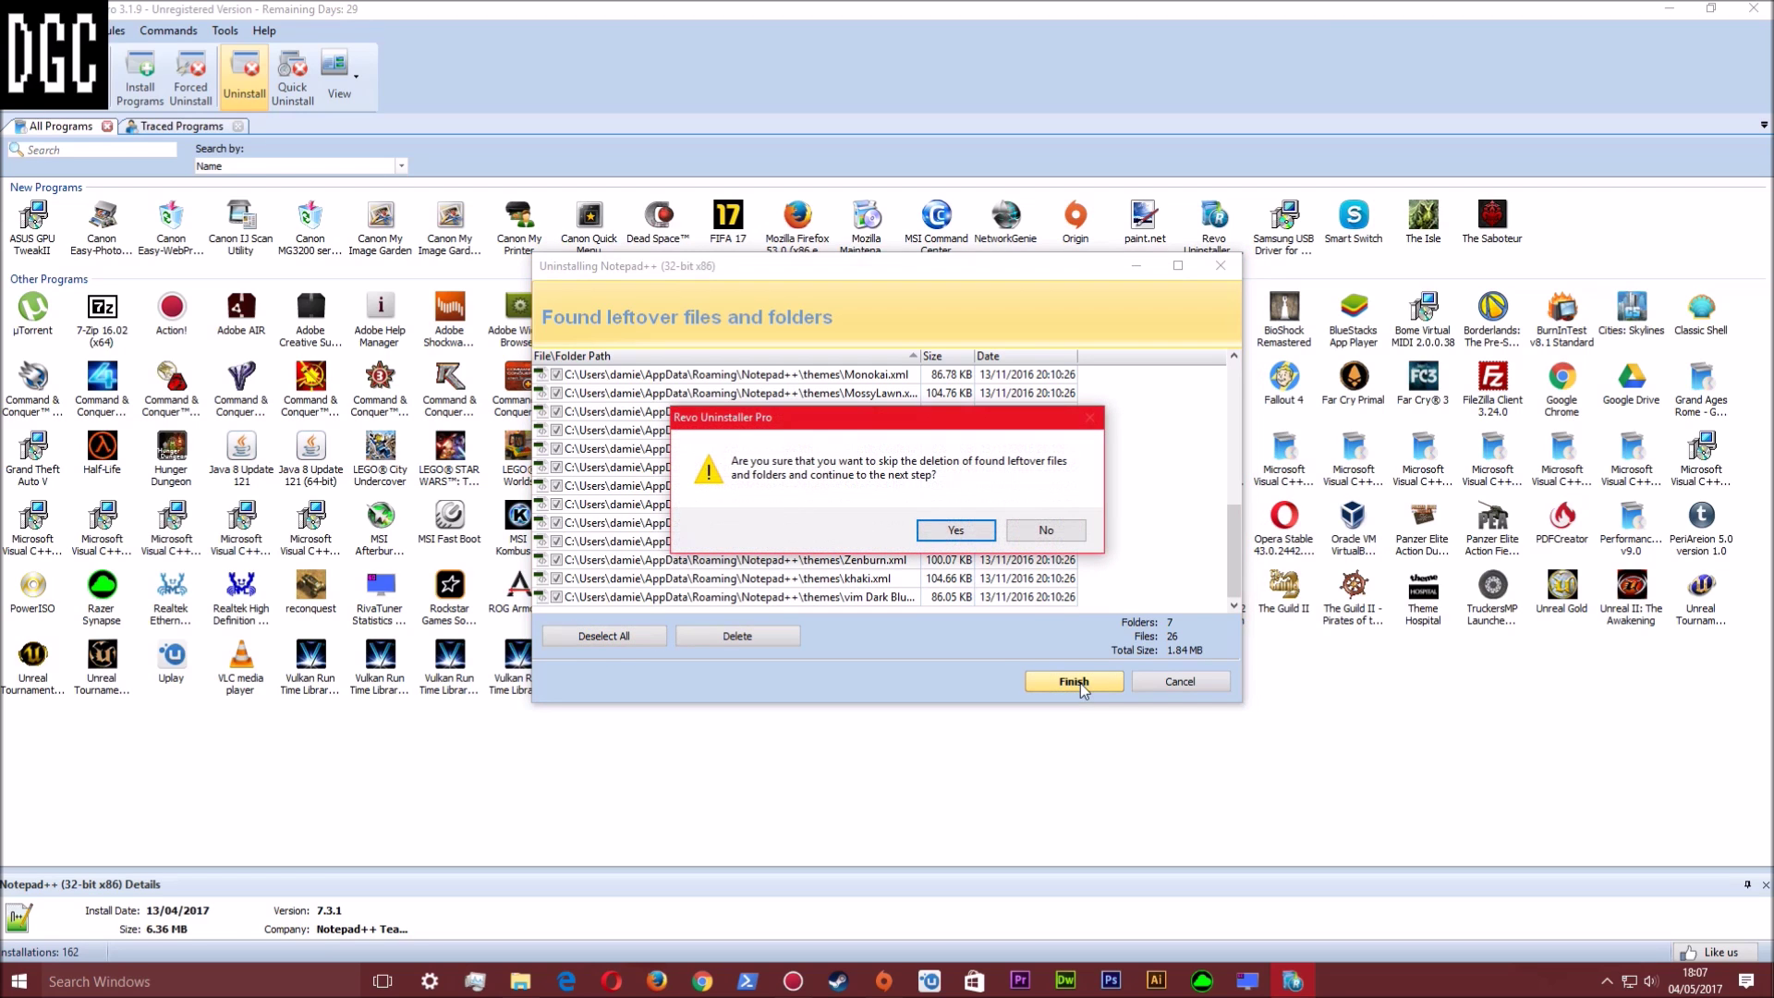
{"action": "left_click", "coordinate": [1046, 541]}
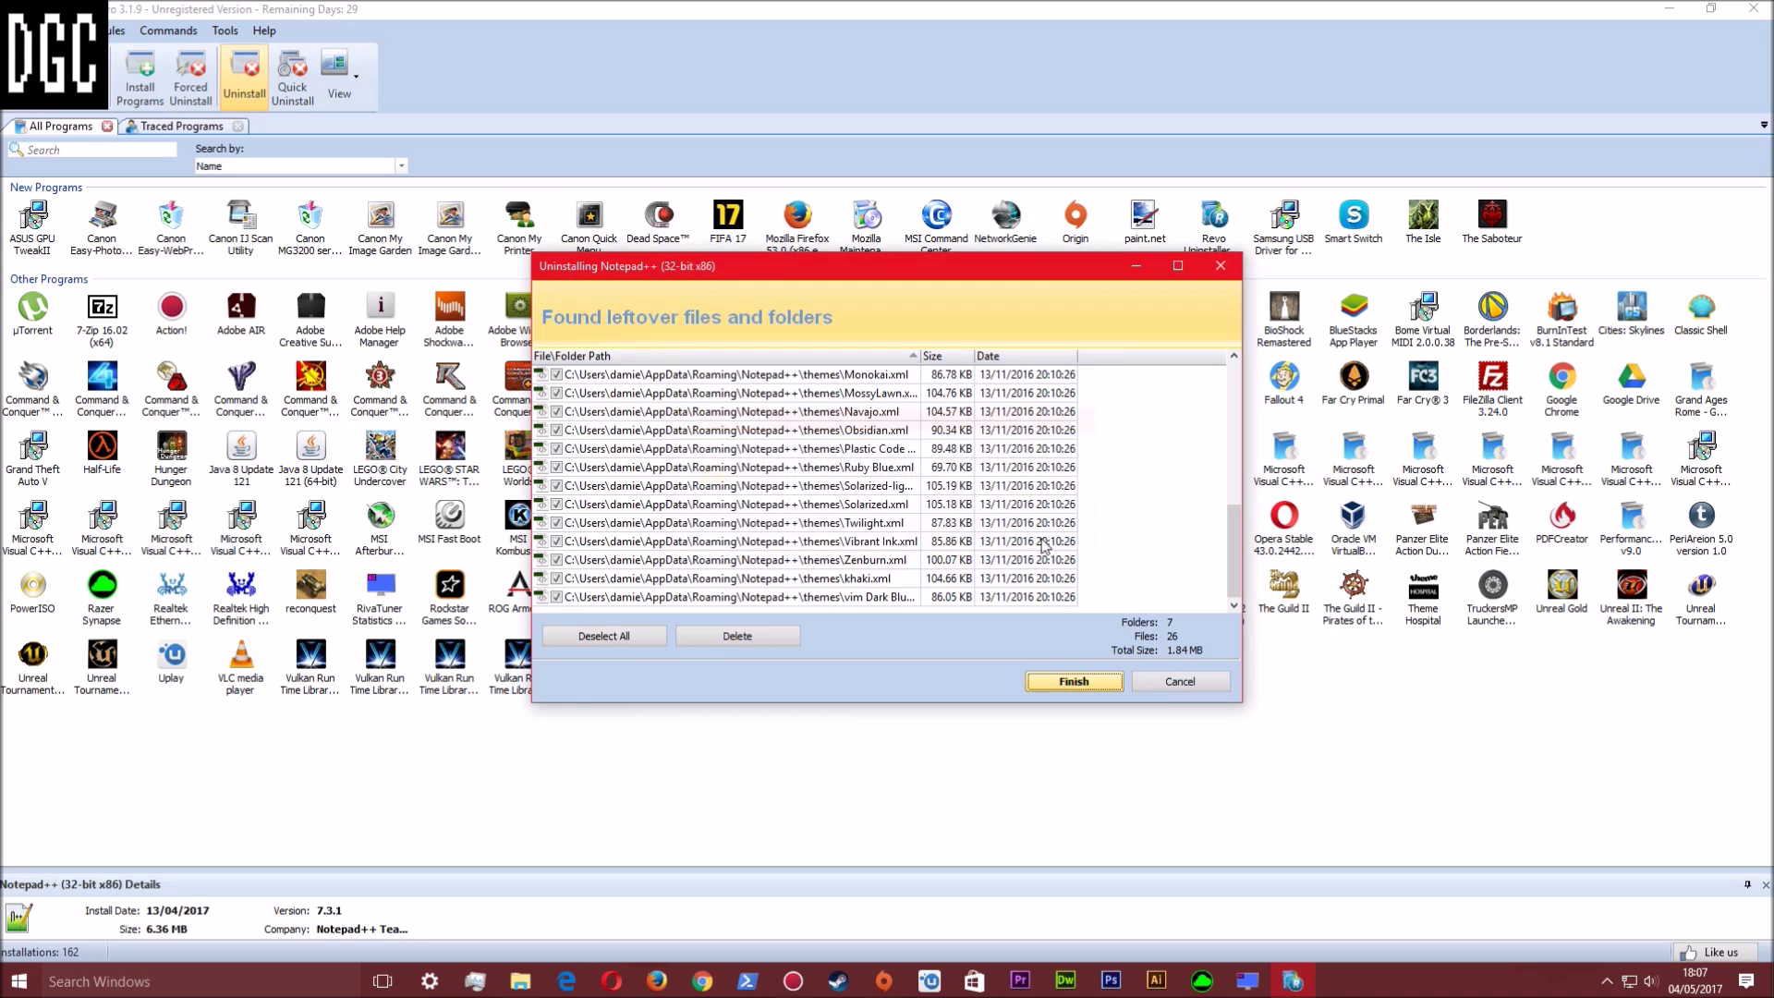
{"action": "left_click", "coordinate": [737, 640]}
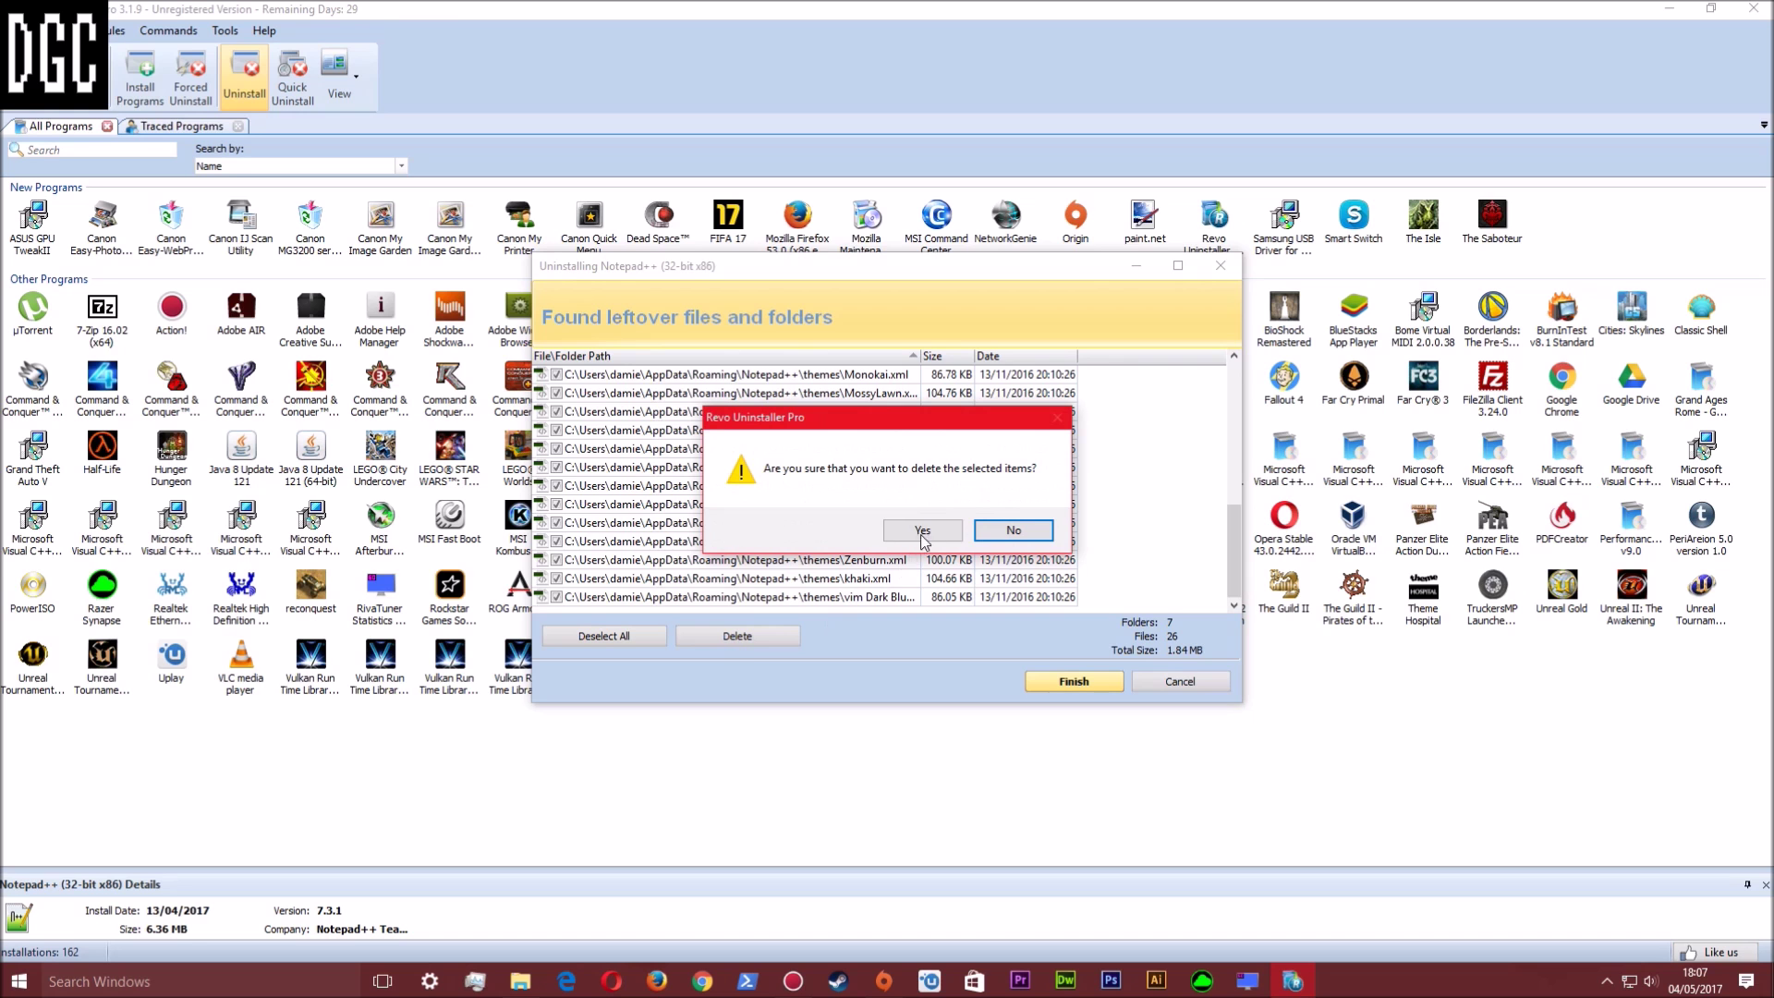
{"action": "left_click", "coordinate": [935, 526]}
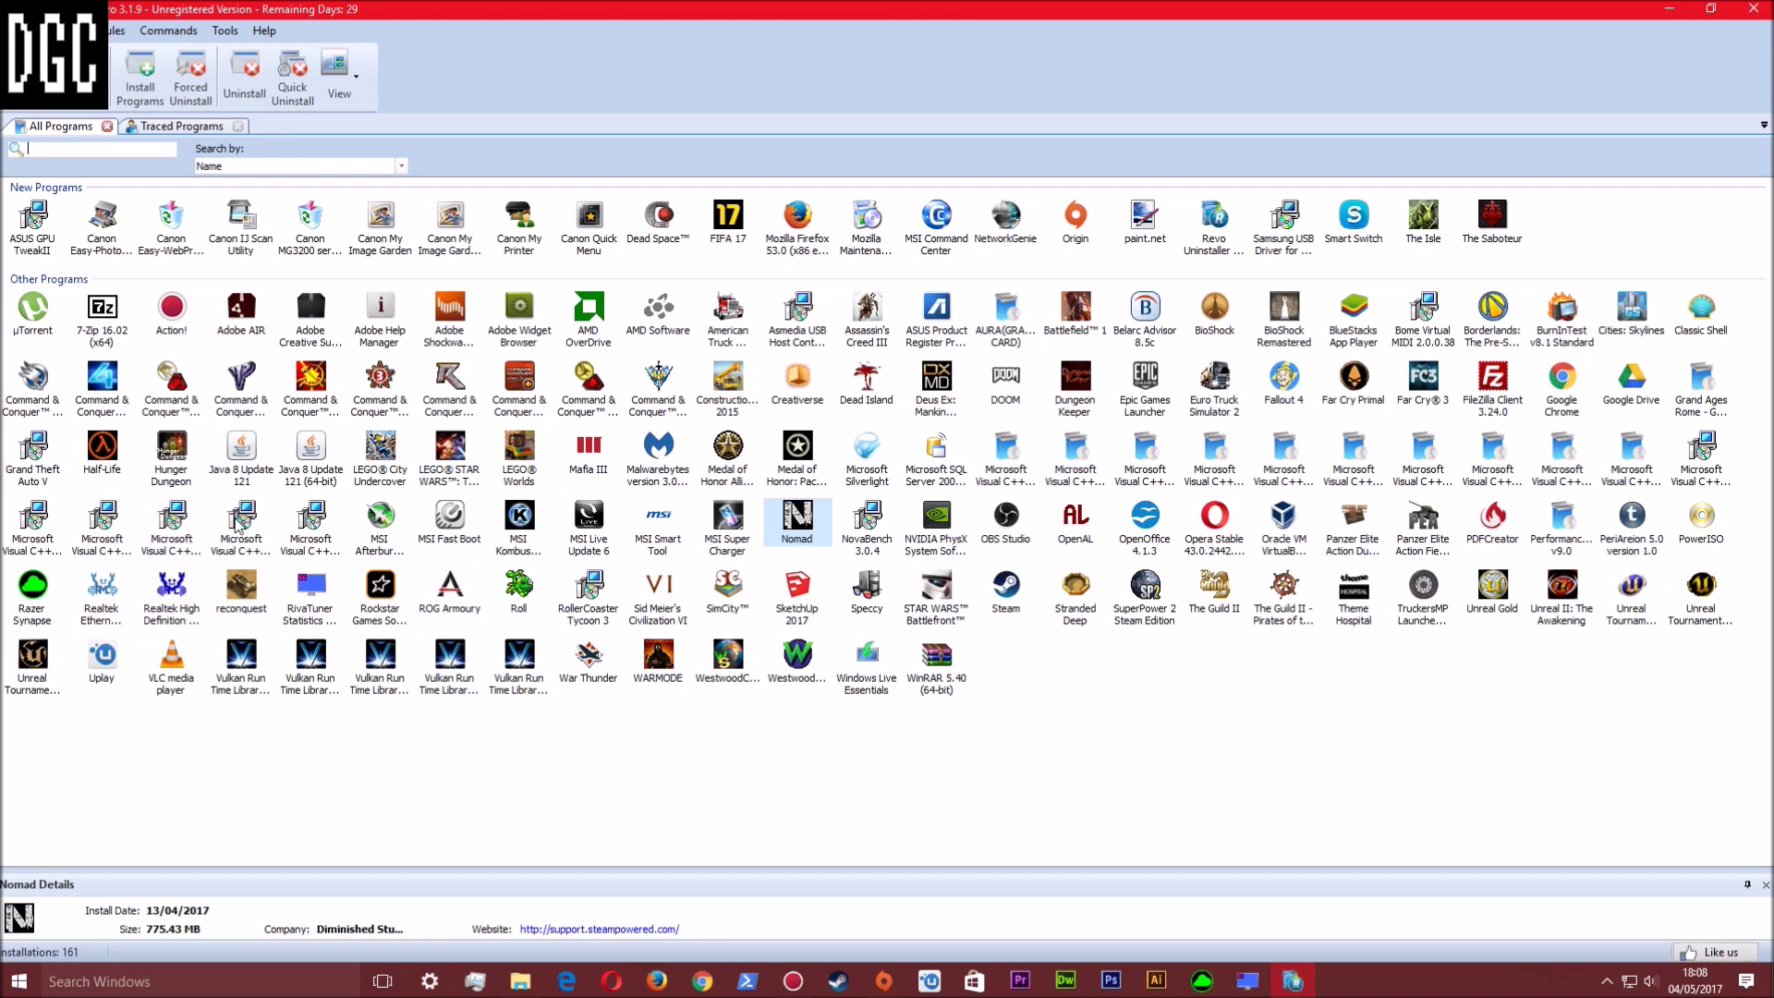
Uninstall Hunger Dungeon by deleting its game files in Steam, and scan for its leftovers in Advanced mode
{"action": "double_click", "coordinate": [177, 463]}
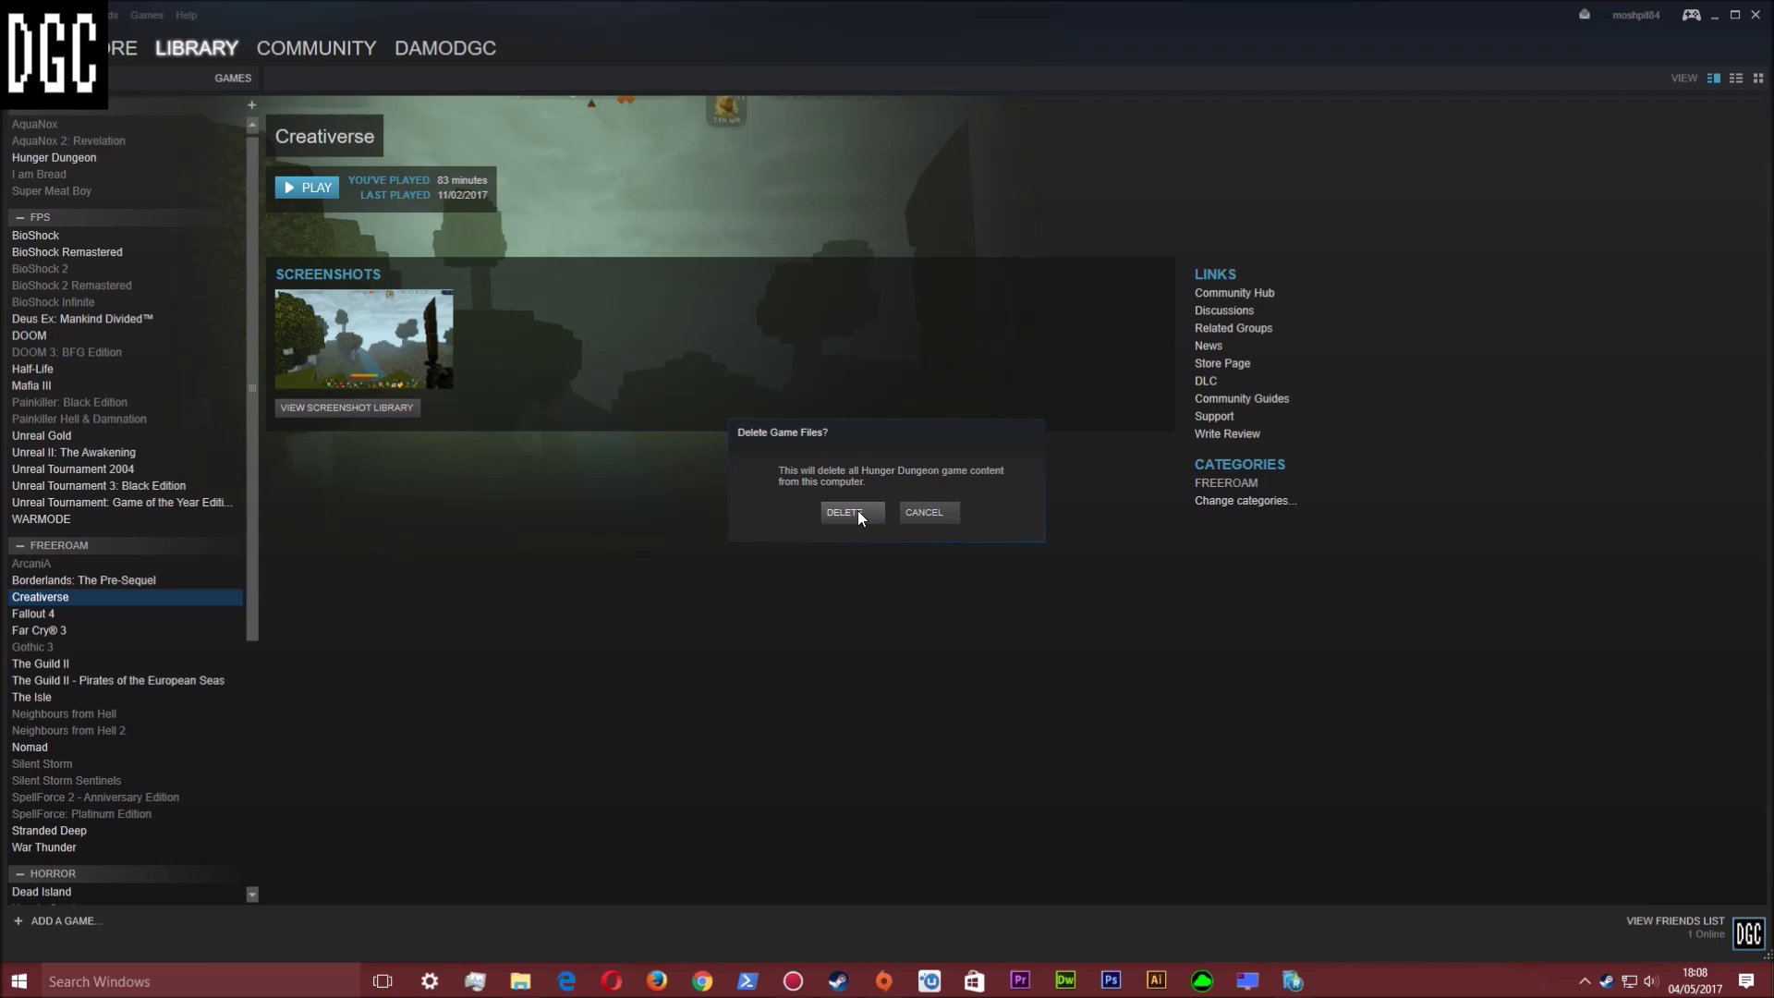
{"action": "left_click", "coordinate": [857, 515]}
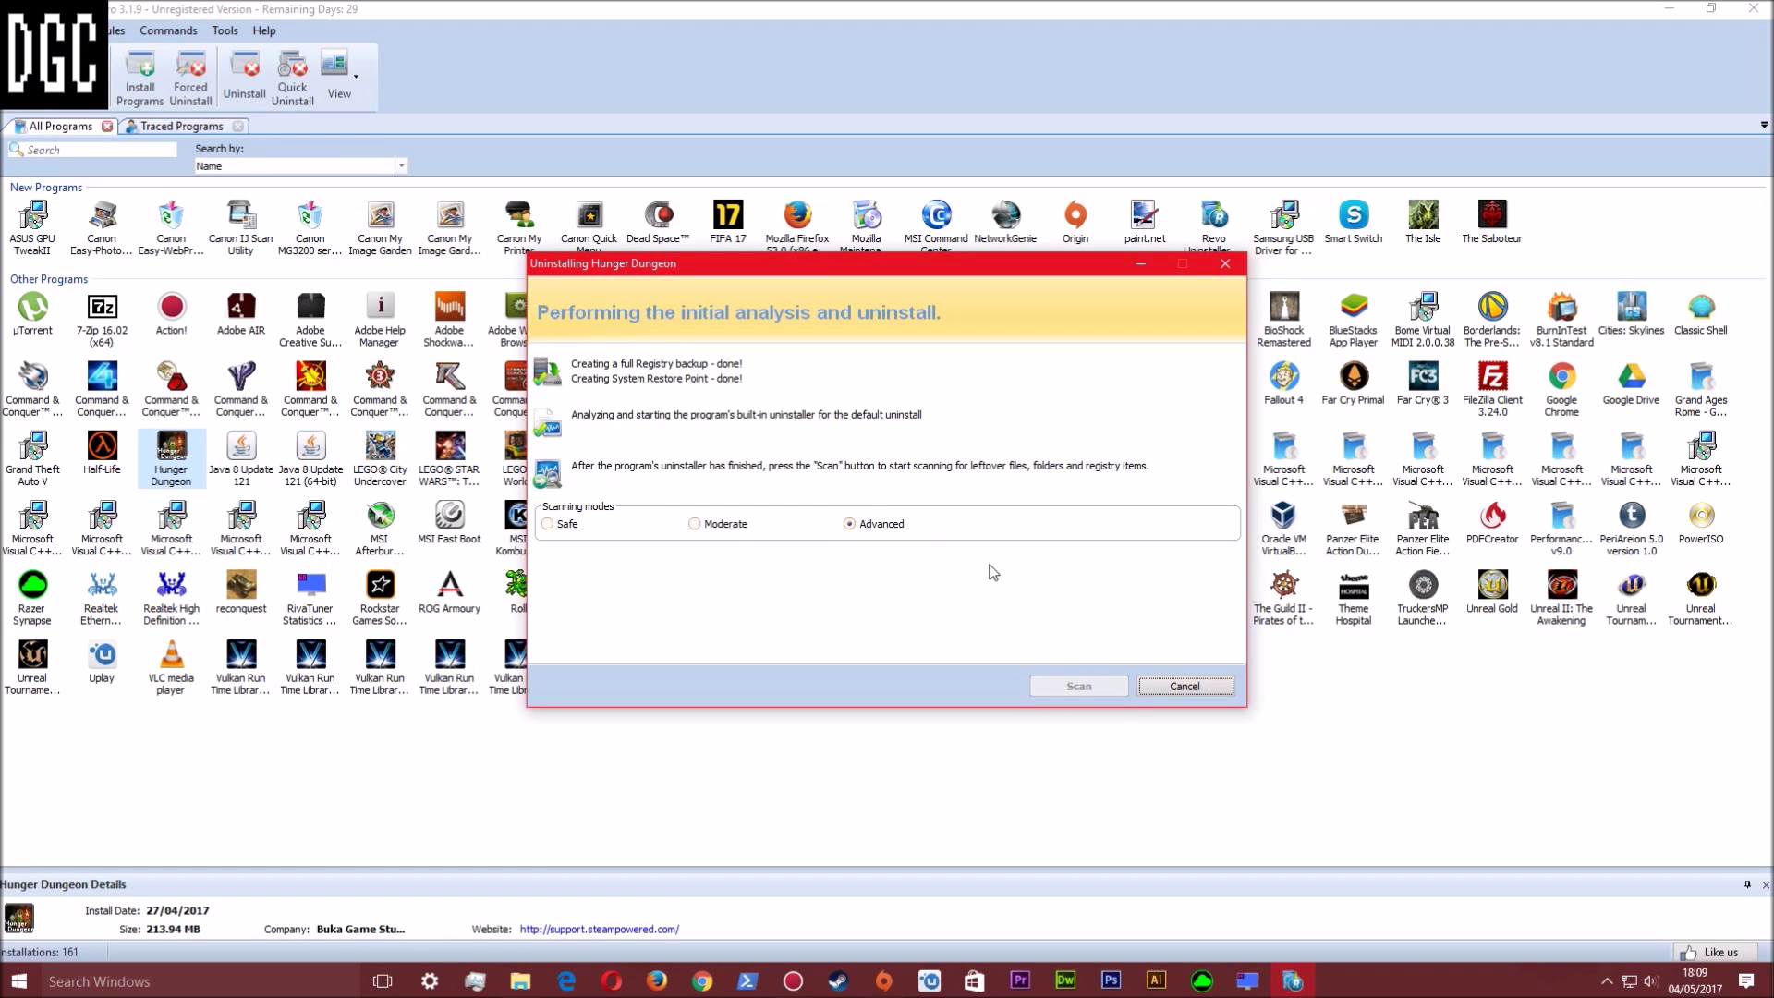
{"action": "left_click", "coordinate": [850, 525]}
{"action": "left_click", "coordinate": [1062, 685]}
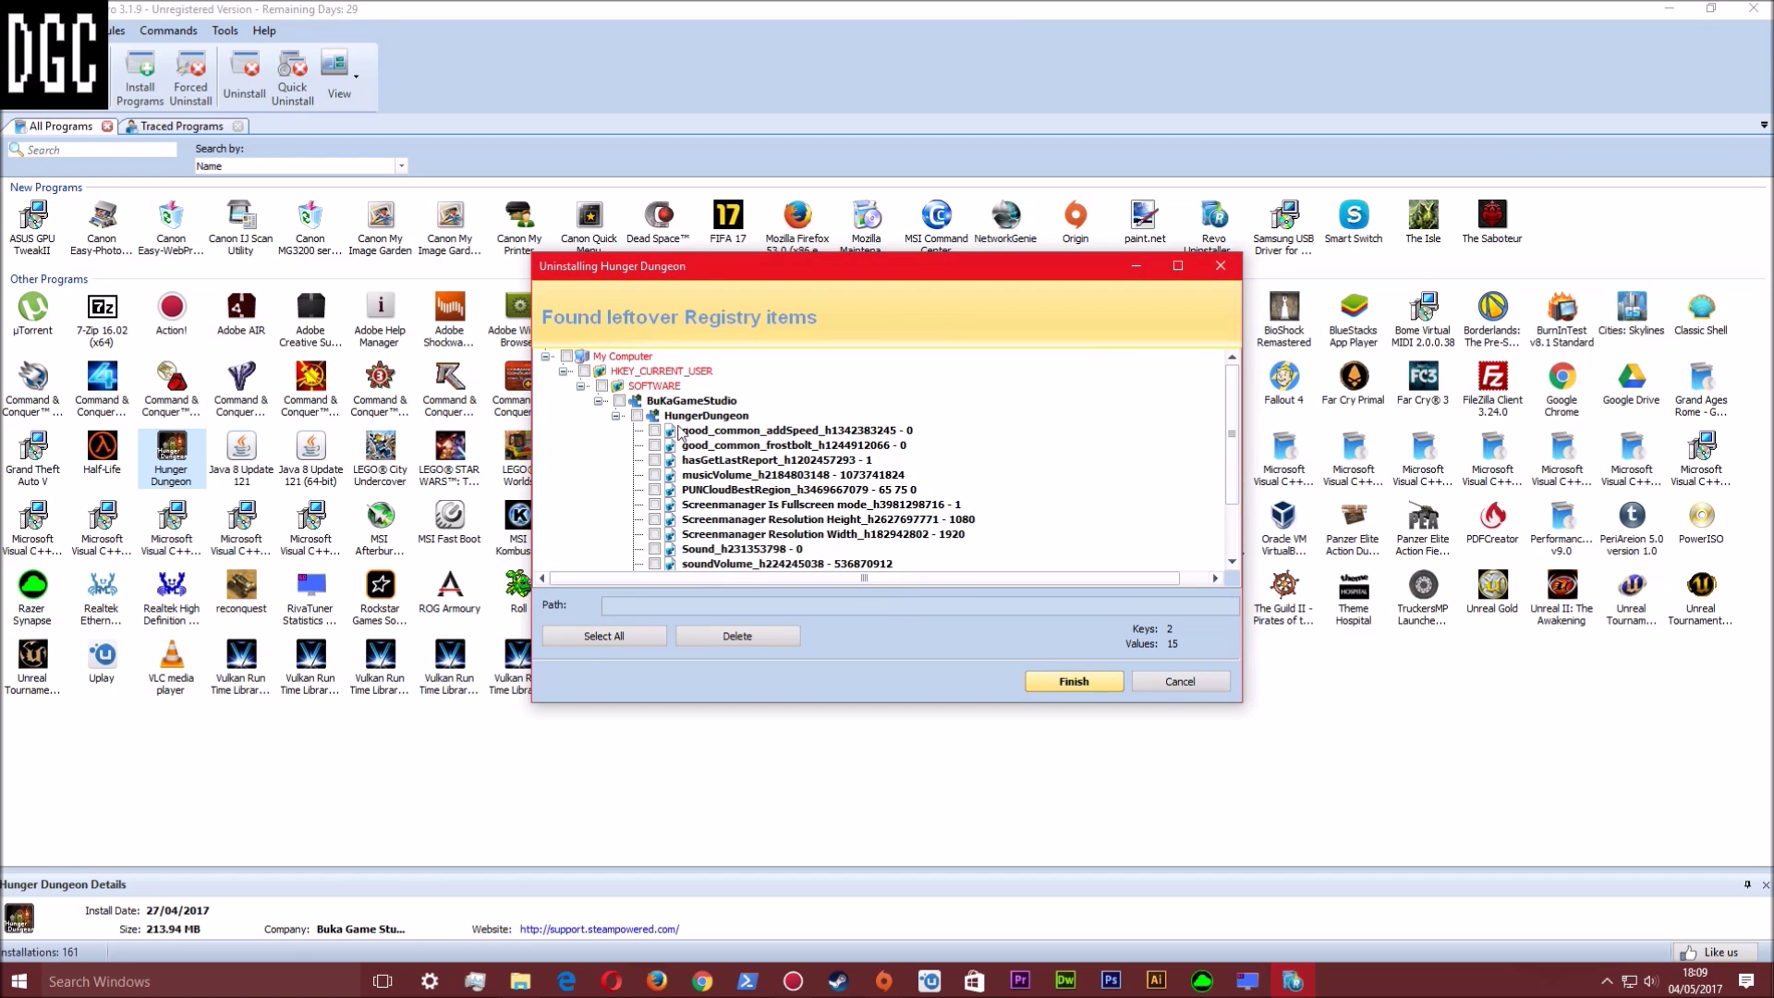
Look through Hunger Dungeon's leftover registry items, delete the BuKaGameStudio key with everything under it, and finish the uninstall
{"action": "scroll", "coordinate": [625, 387], "scroll_direction": "down", "scroll_amount": 2}
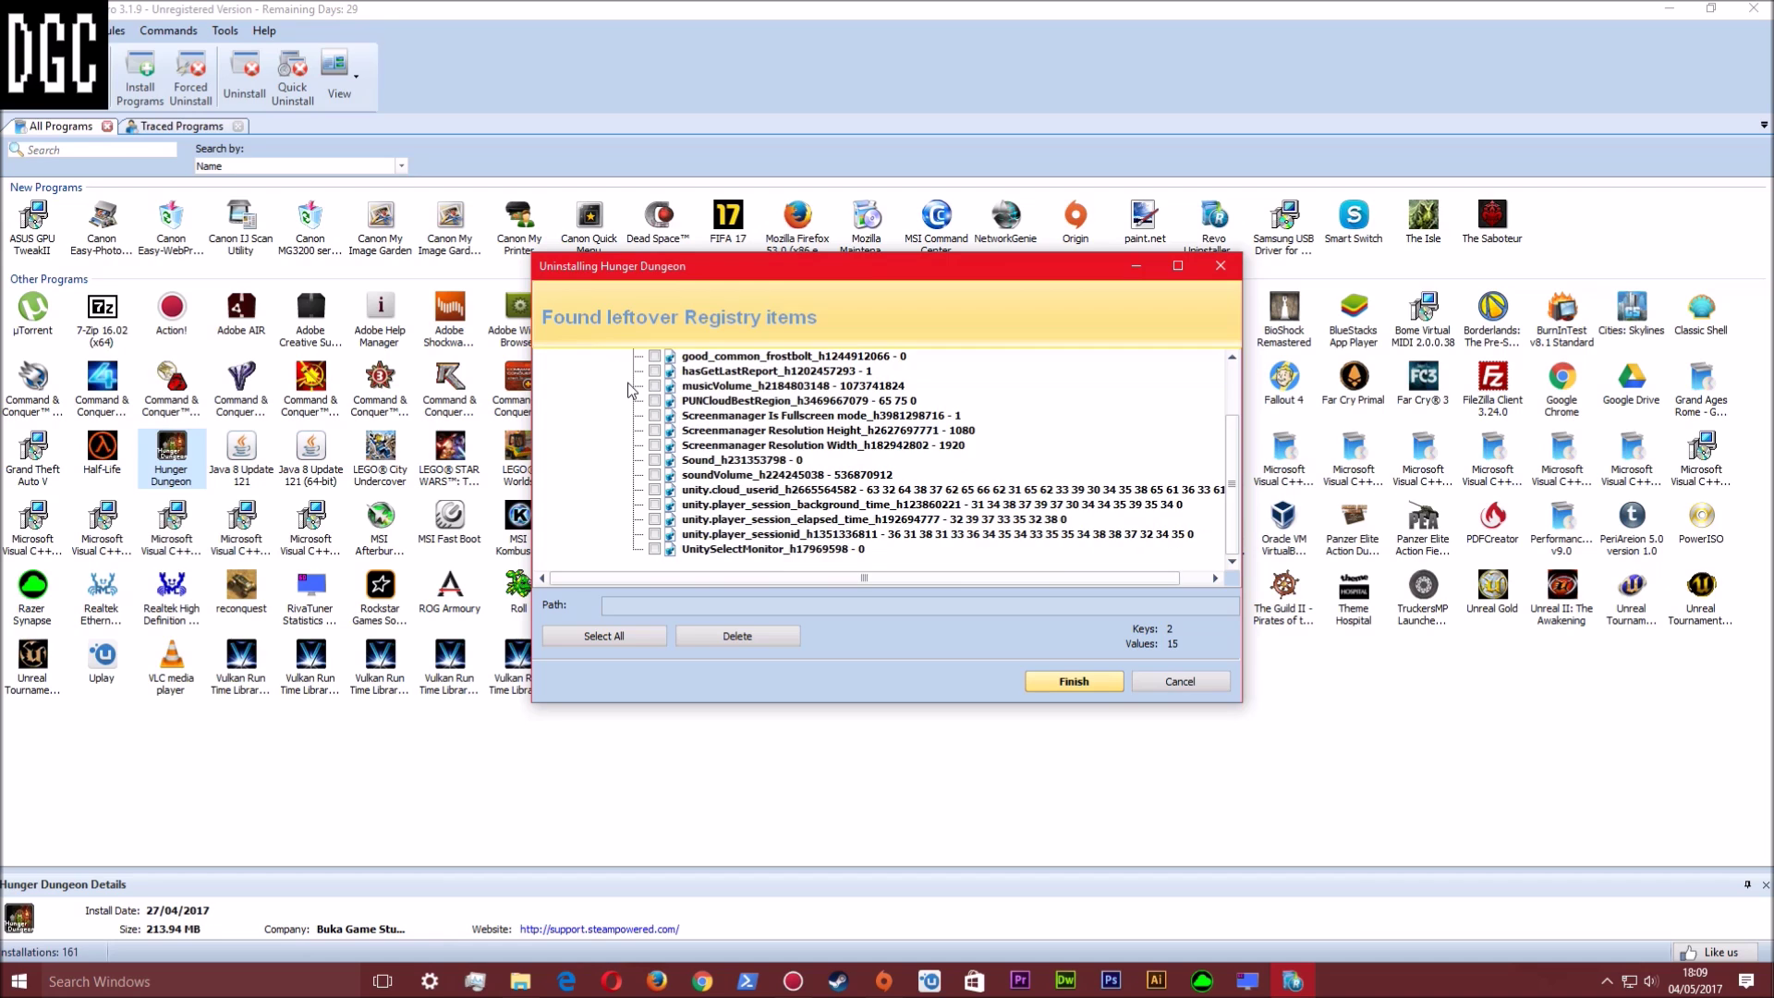
{"action": "scroll", "coordinate": [631, 389], "scroll_direction": "up", "scroll_amount": 2}
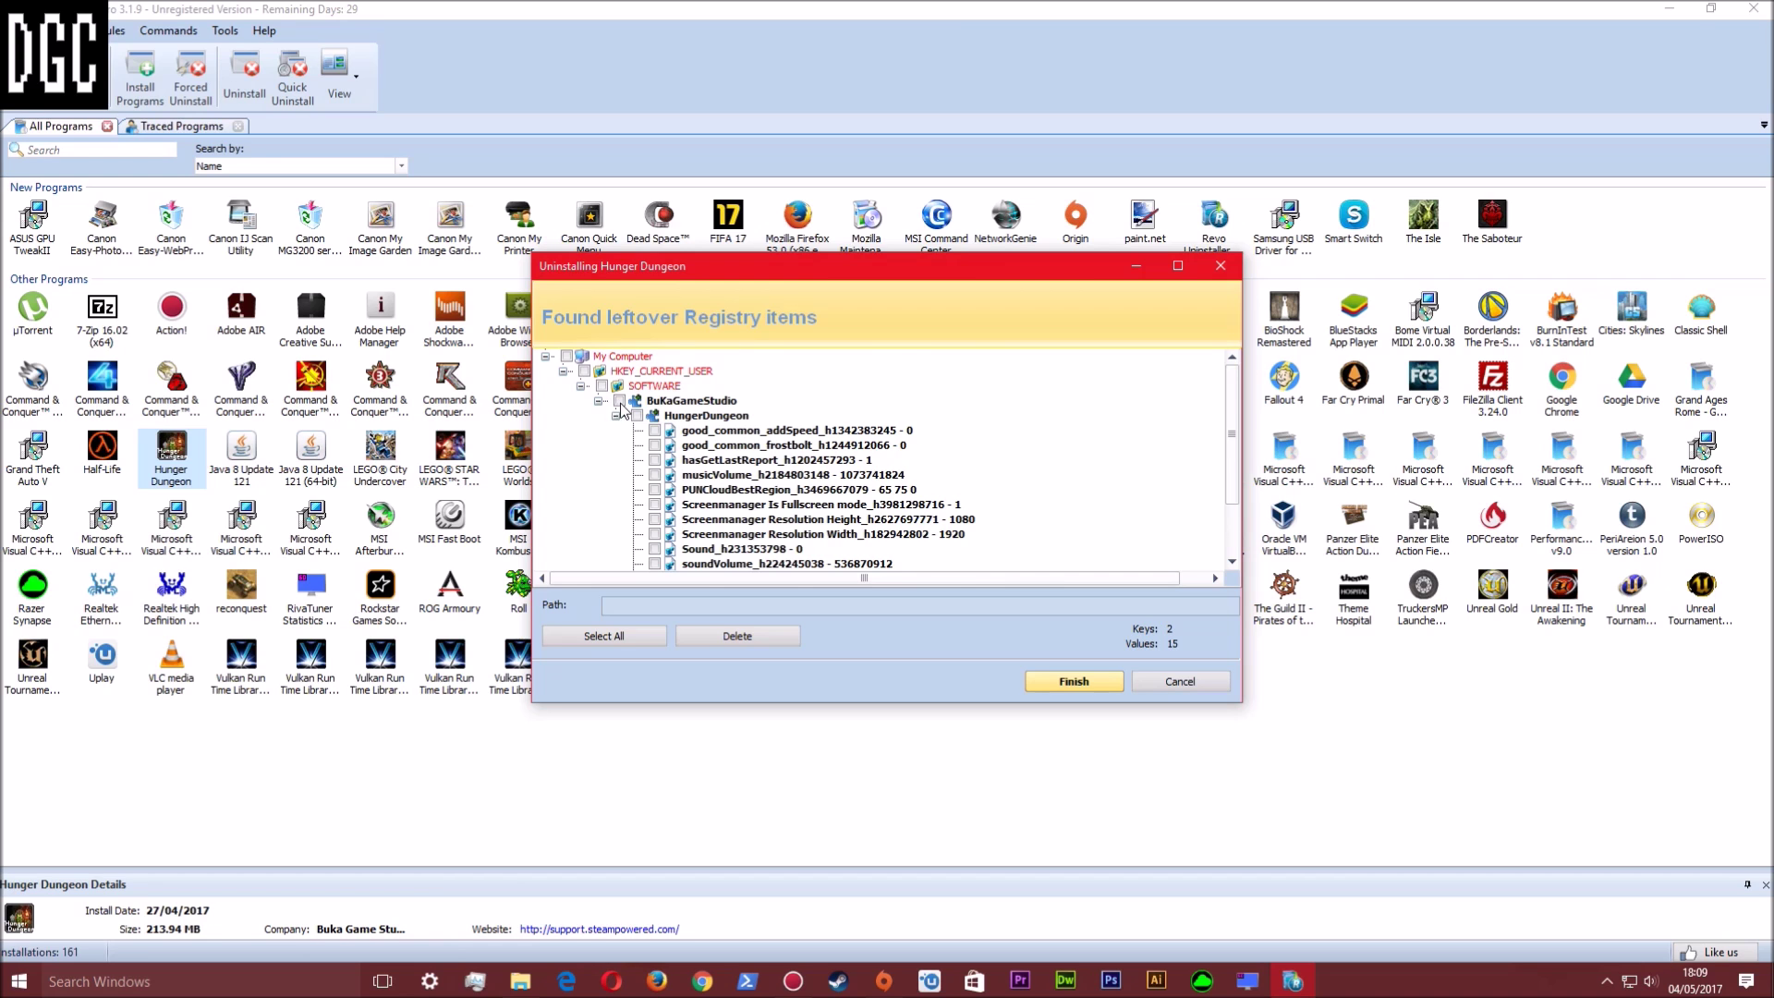
{"action": "scroll", "coordinate": [636, 399], "scroll_direction": "down", "scroll_amount": 2}
{"action": "scroll", "coordinate": [646, 392], "scroll_direction": "up", "scroll_amount": 2}
{"action": "left_click", "coordinate": [620, 401]}
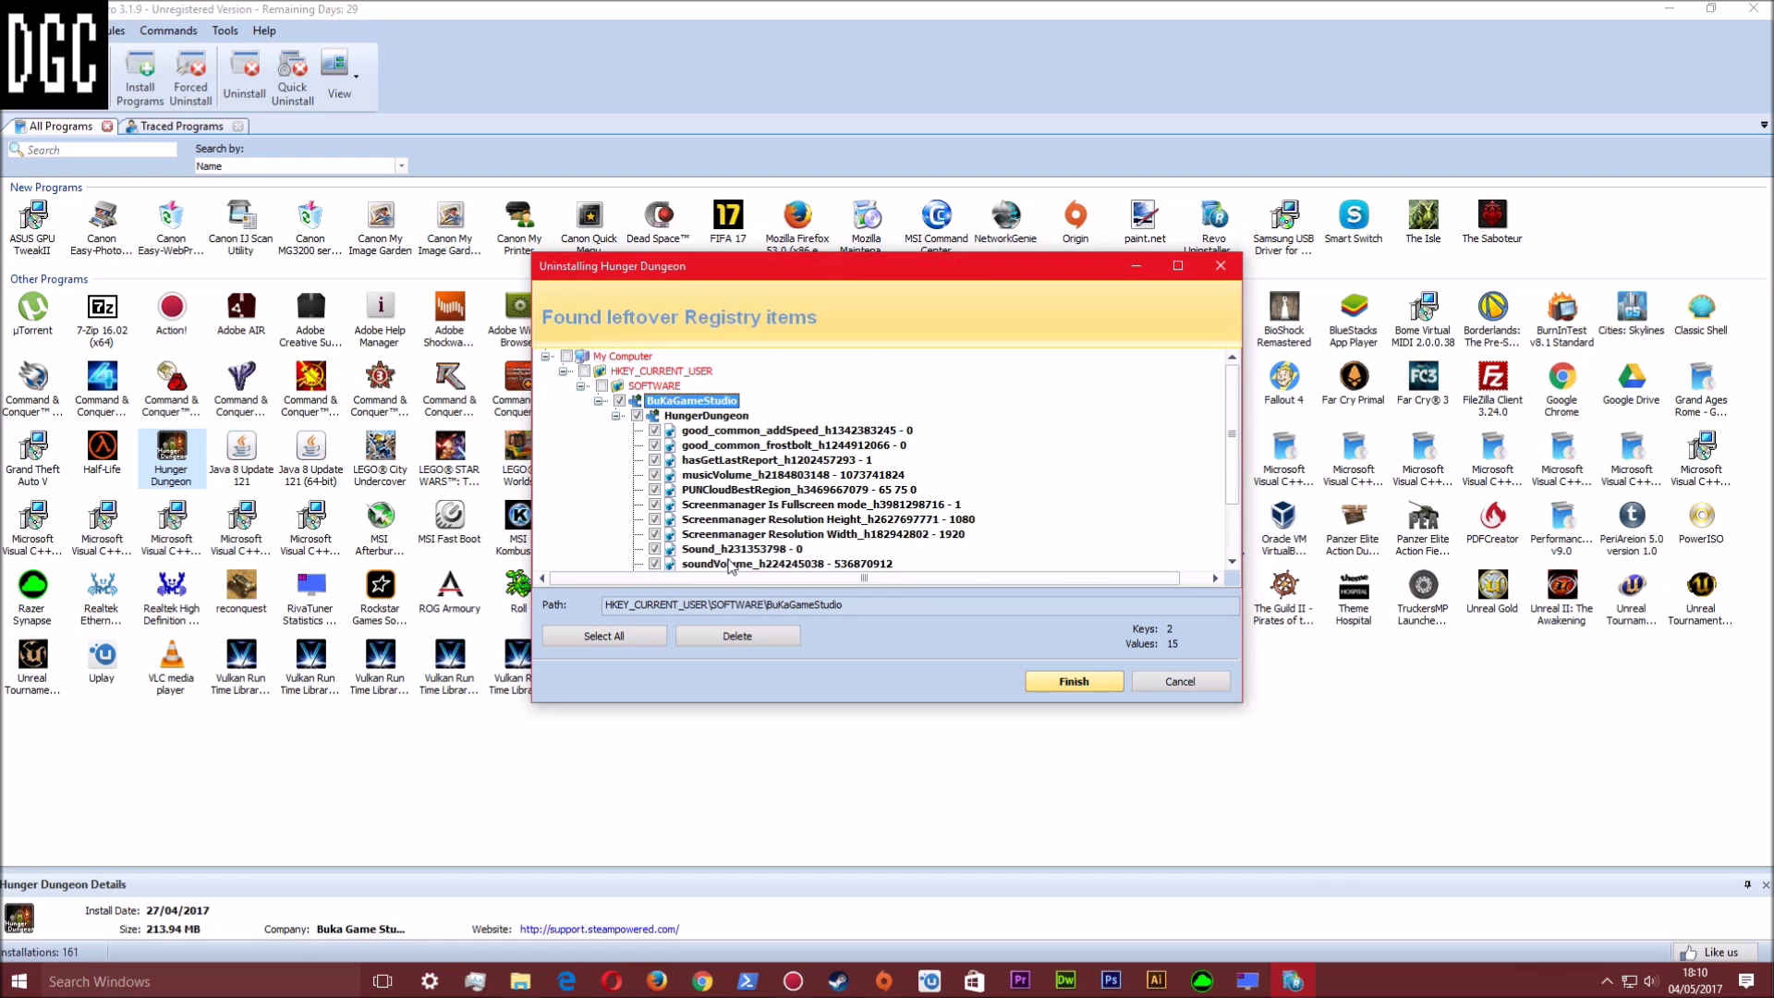
{"action": "scroll", "coordinate": [730, 565], "scroll_direction": "down", "scroll_amount": 2}
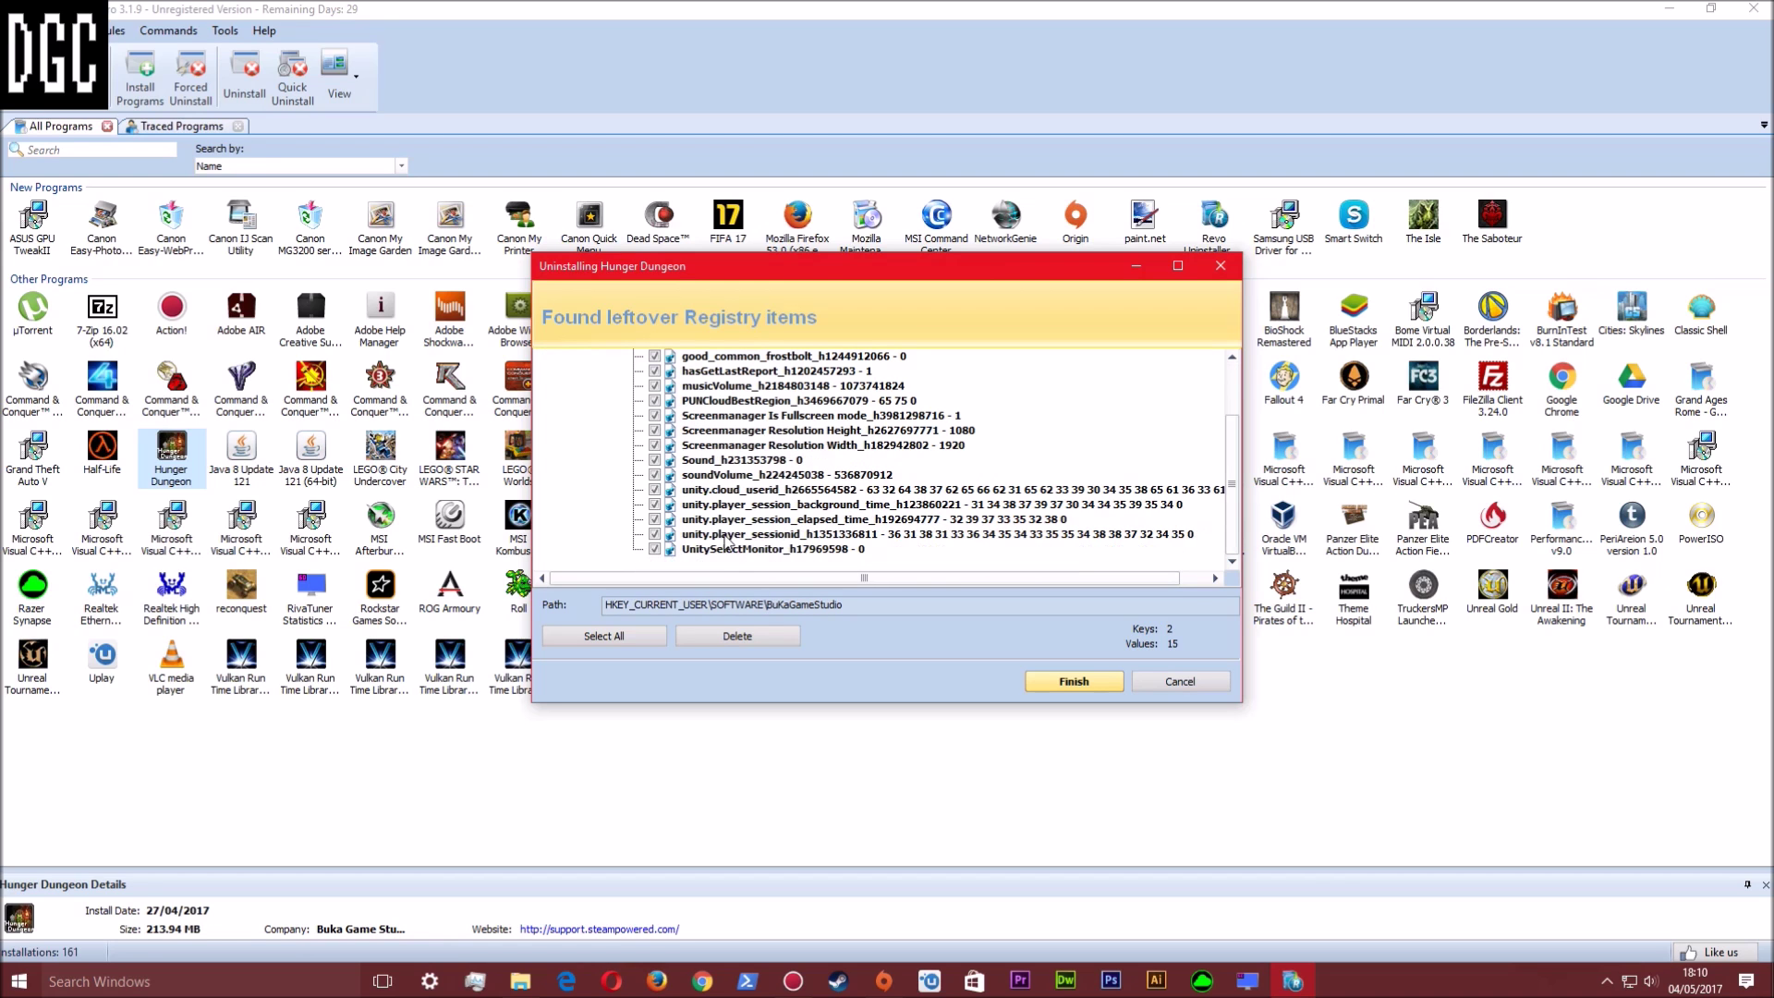
{"action": "left_click", "coordinate": [763, 642]}
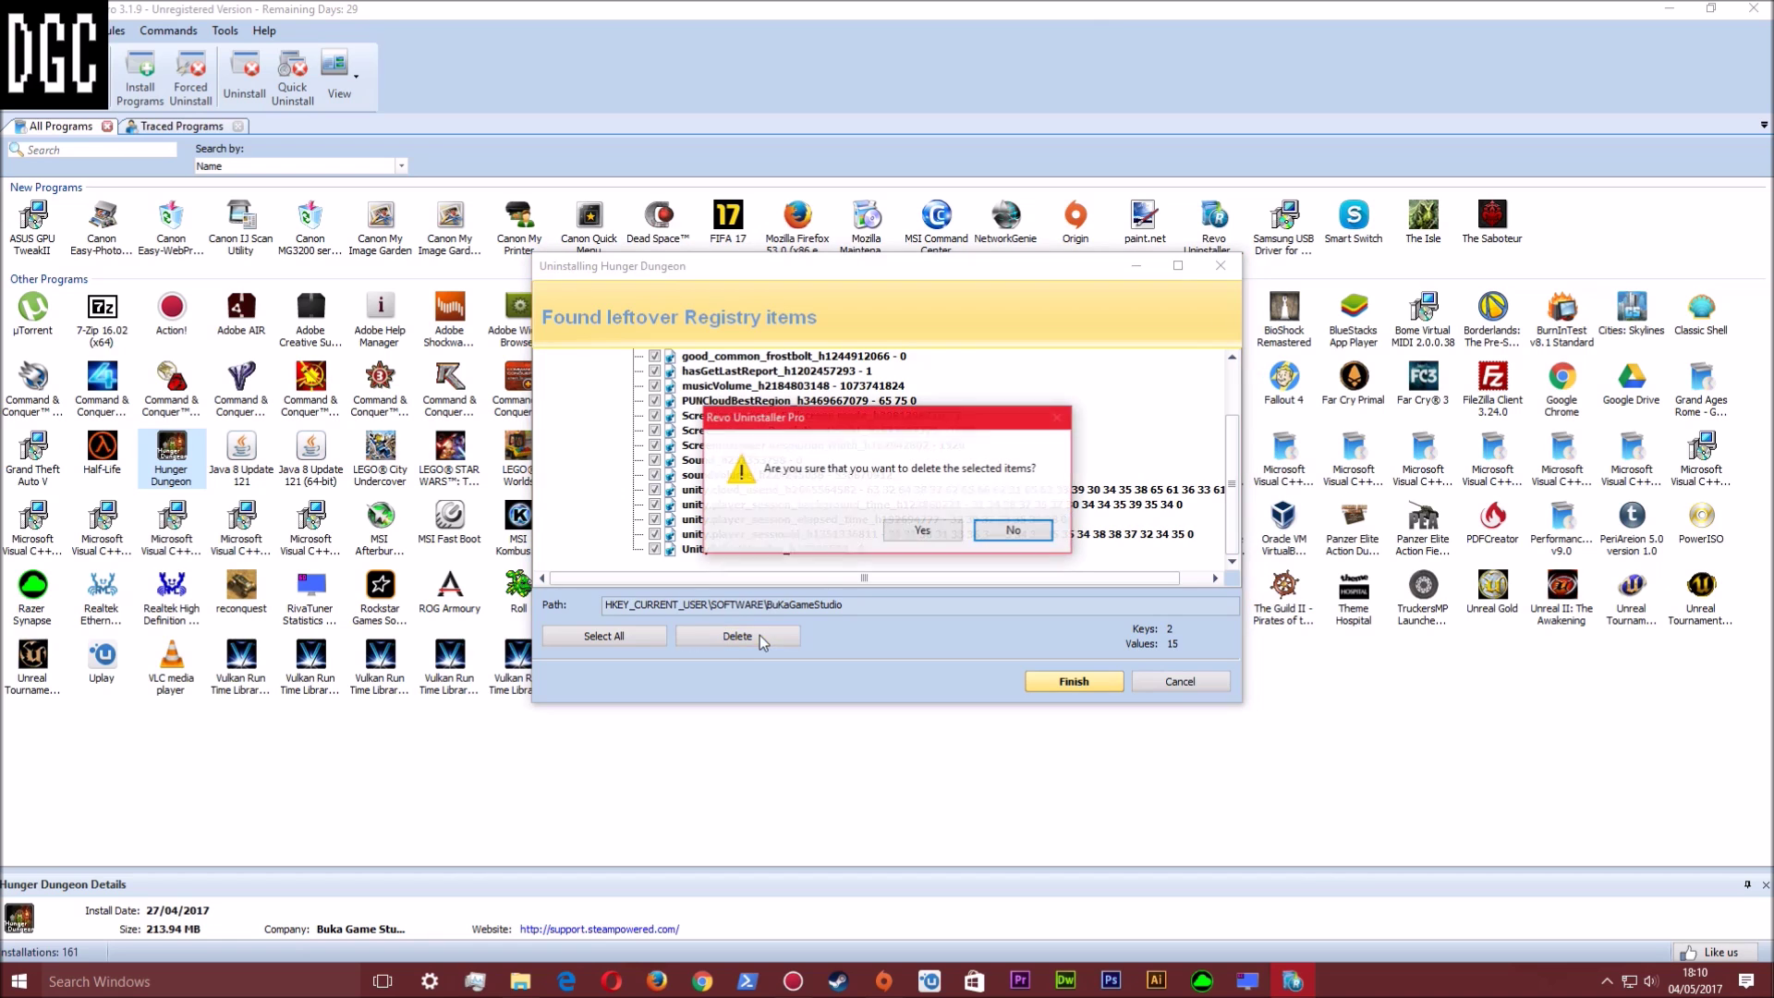
{"action": "left_click", "coordinate": [916, 530]}
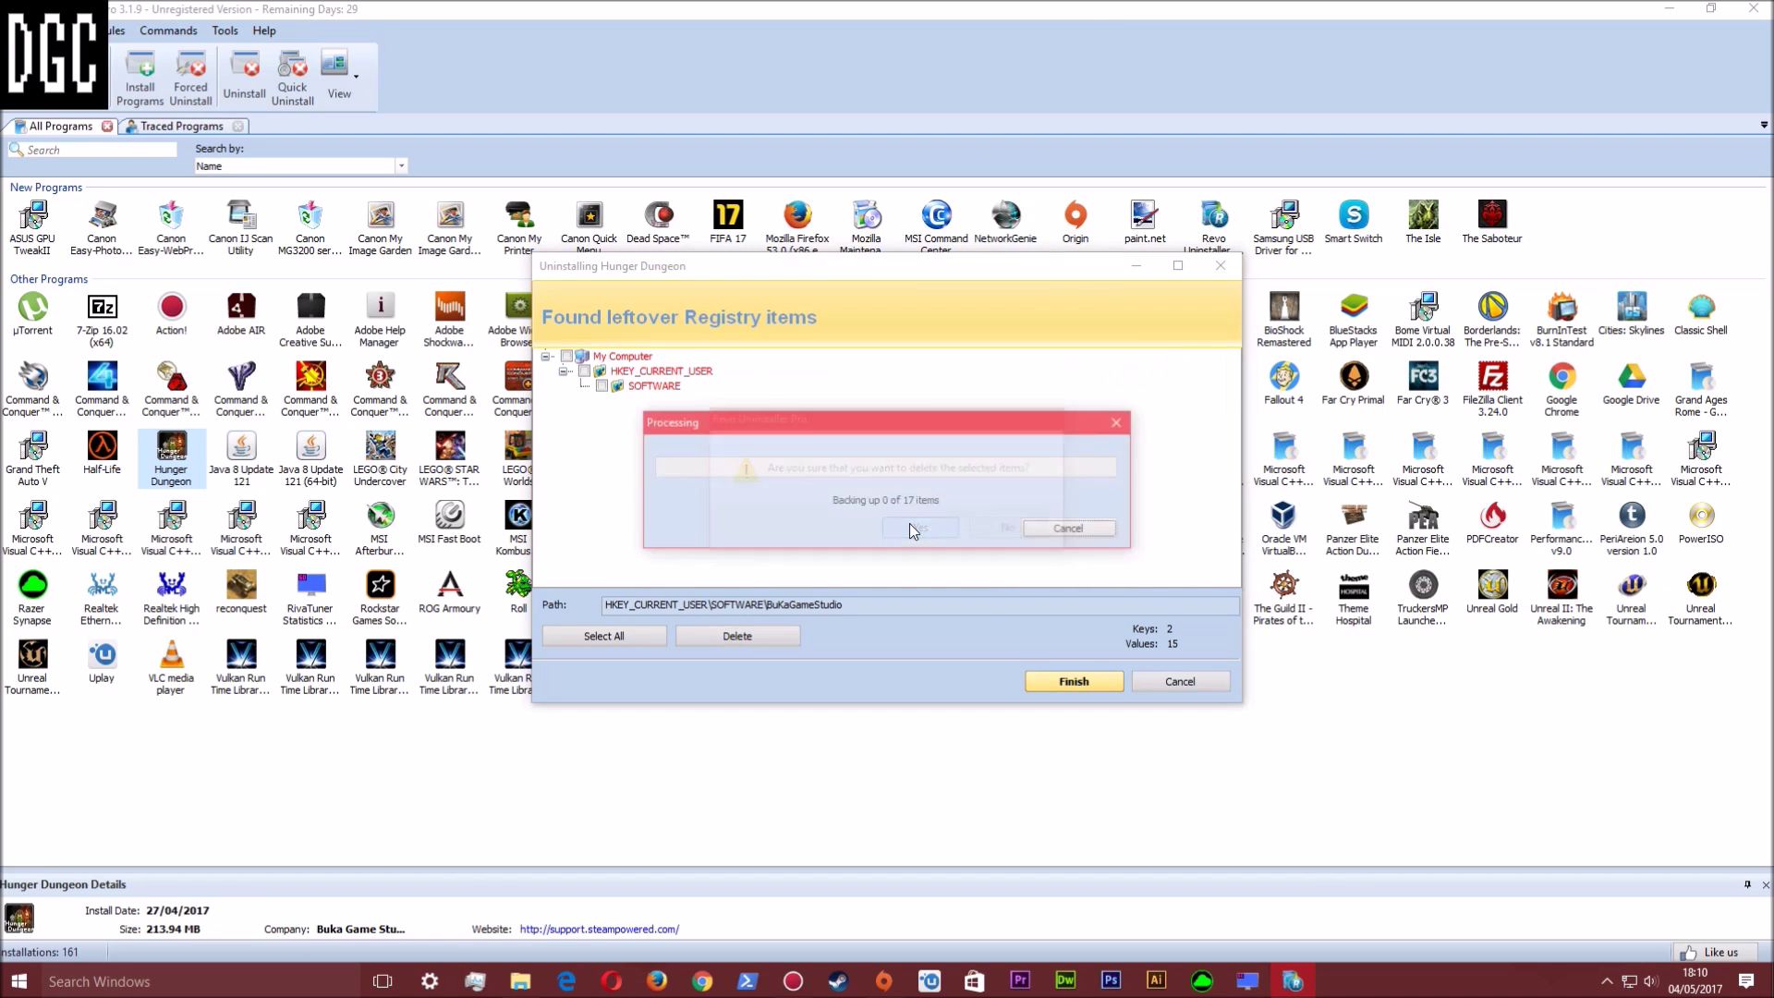
{"action": "left_click", "coordinate": [1069, 679]}
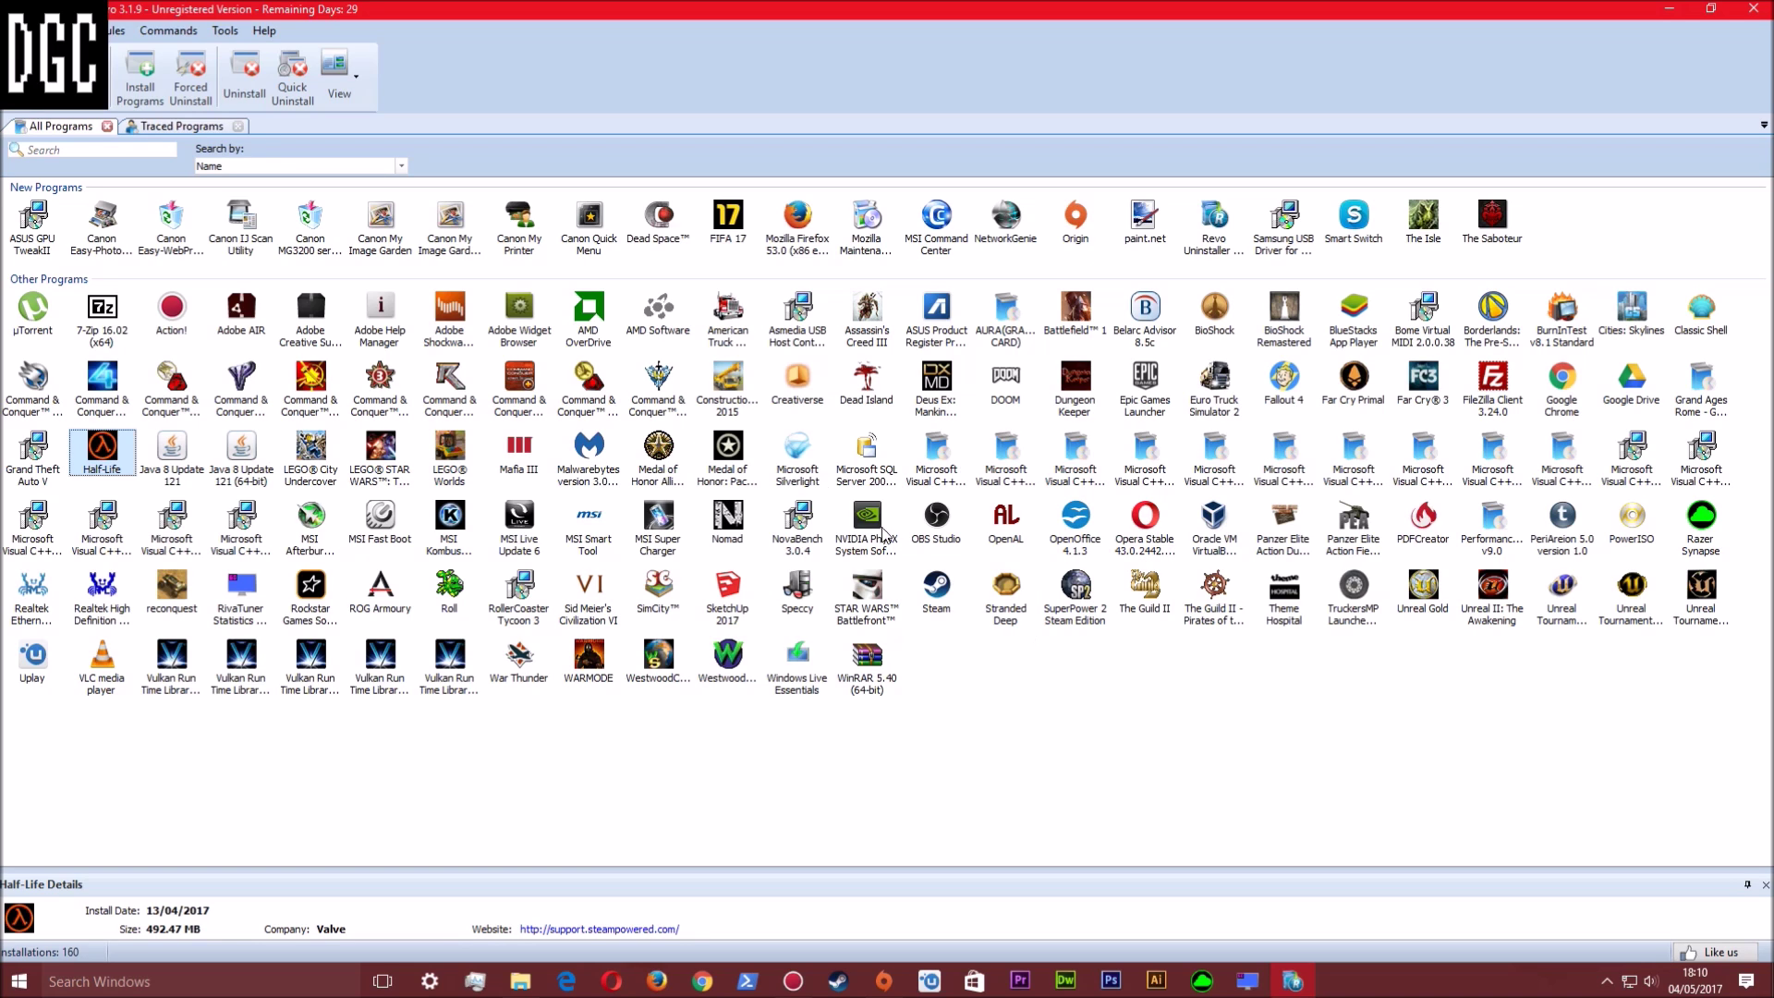
Open the Autorun Manager and look through the startup entries and services
{"action": "left_click", "coordinate": [171, 35]}
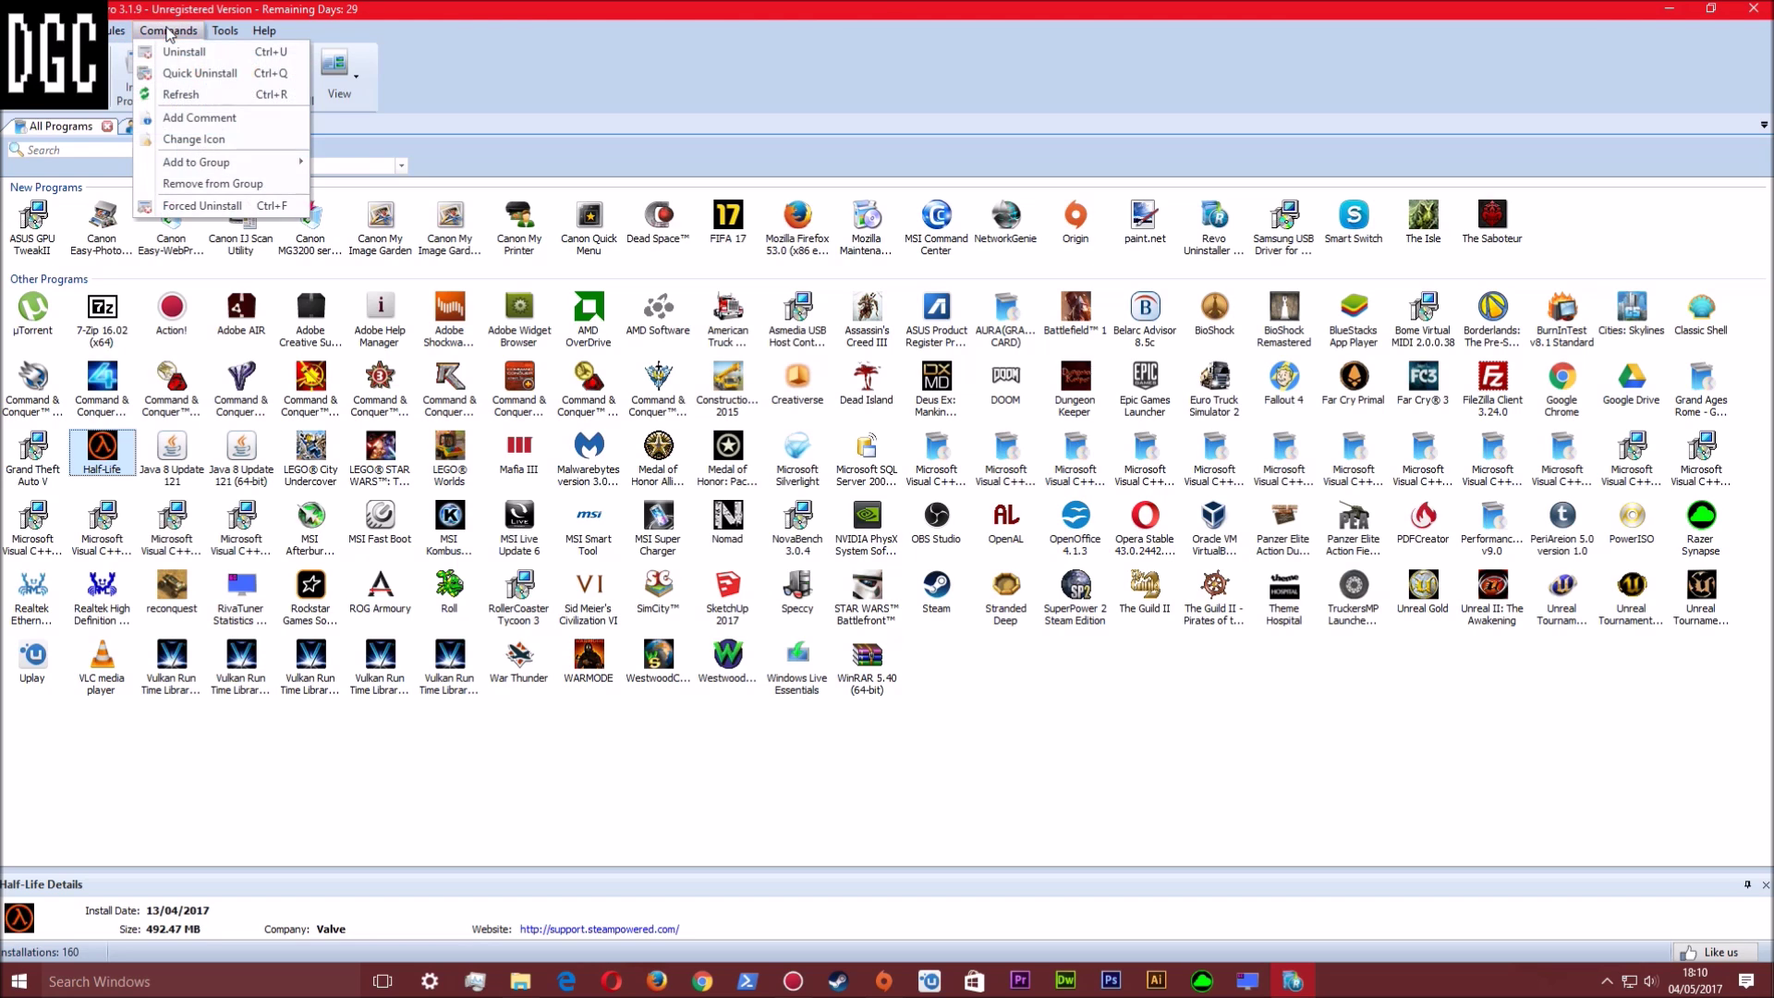
{"action": "mouse_move", "coordinate": [225, 35]}
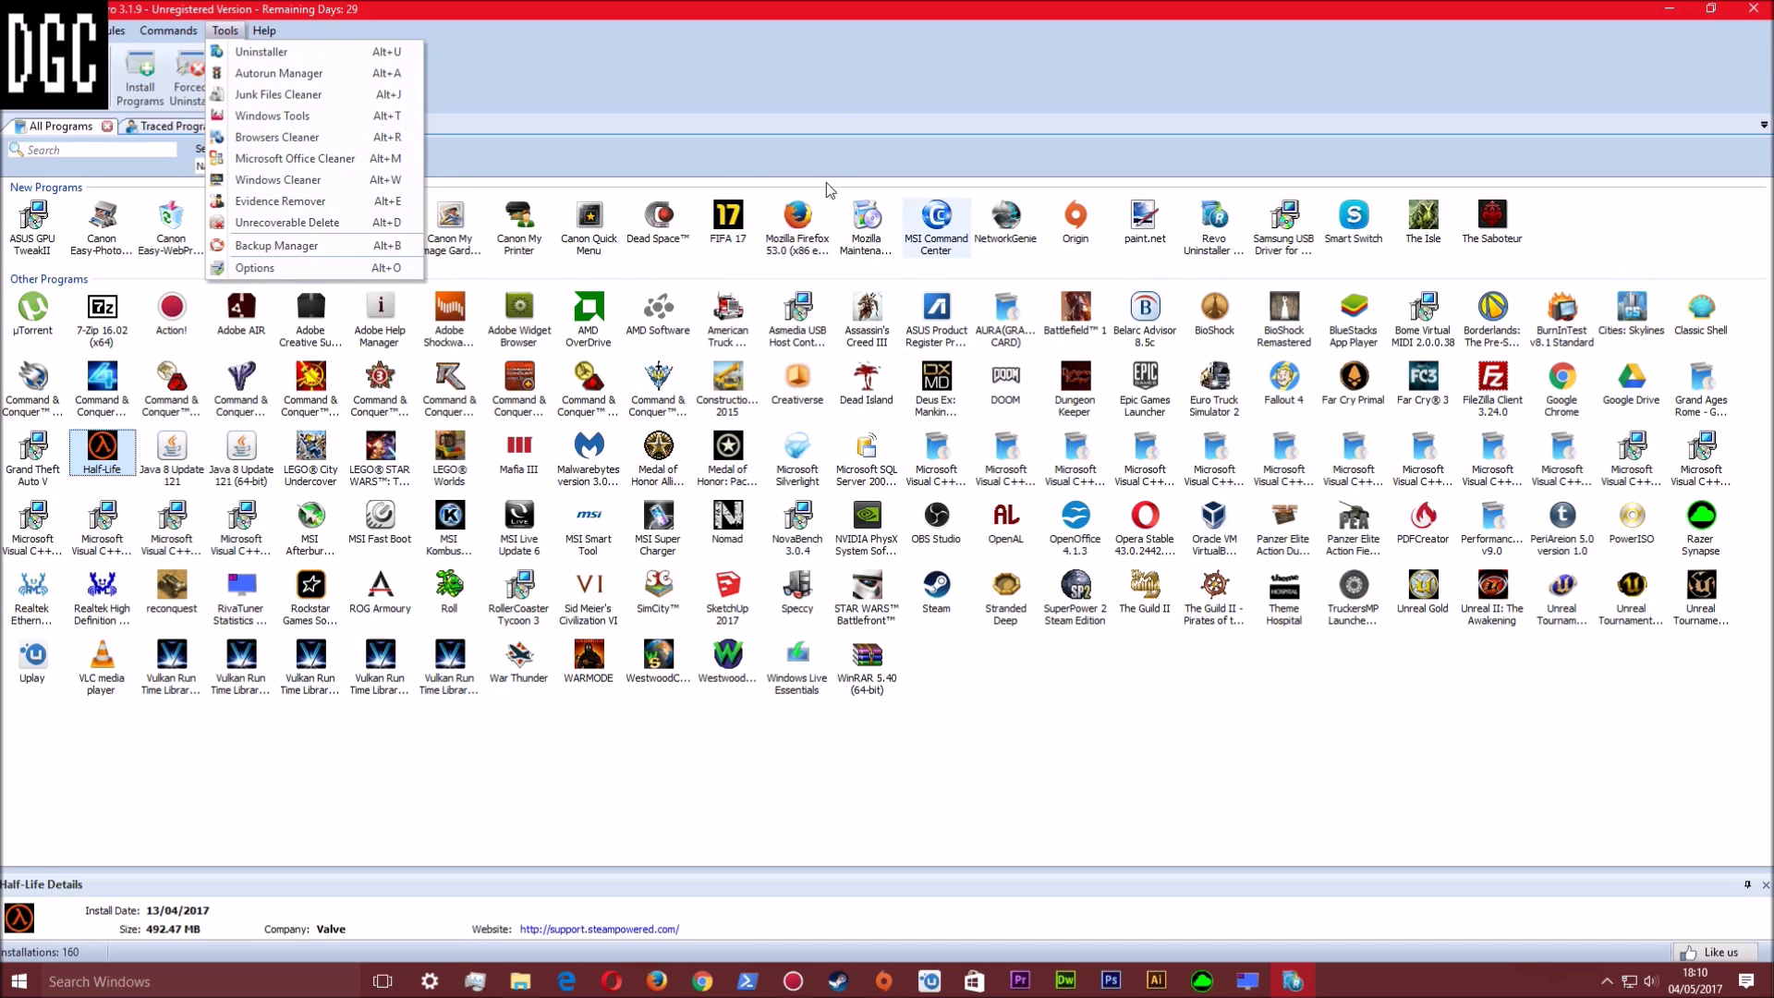
{"action": "left_click", "coordinate": [339, 78]}
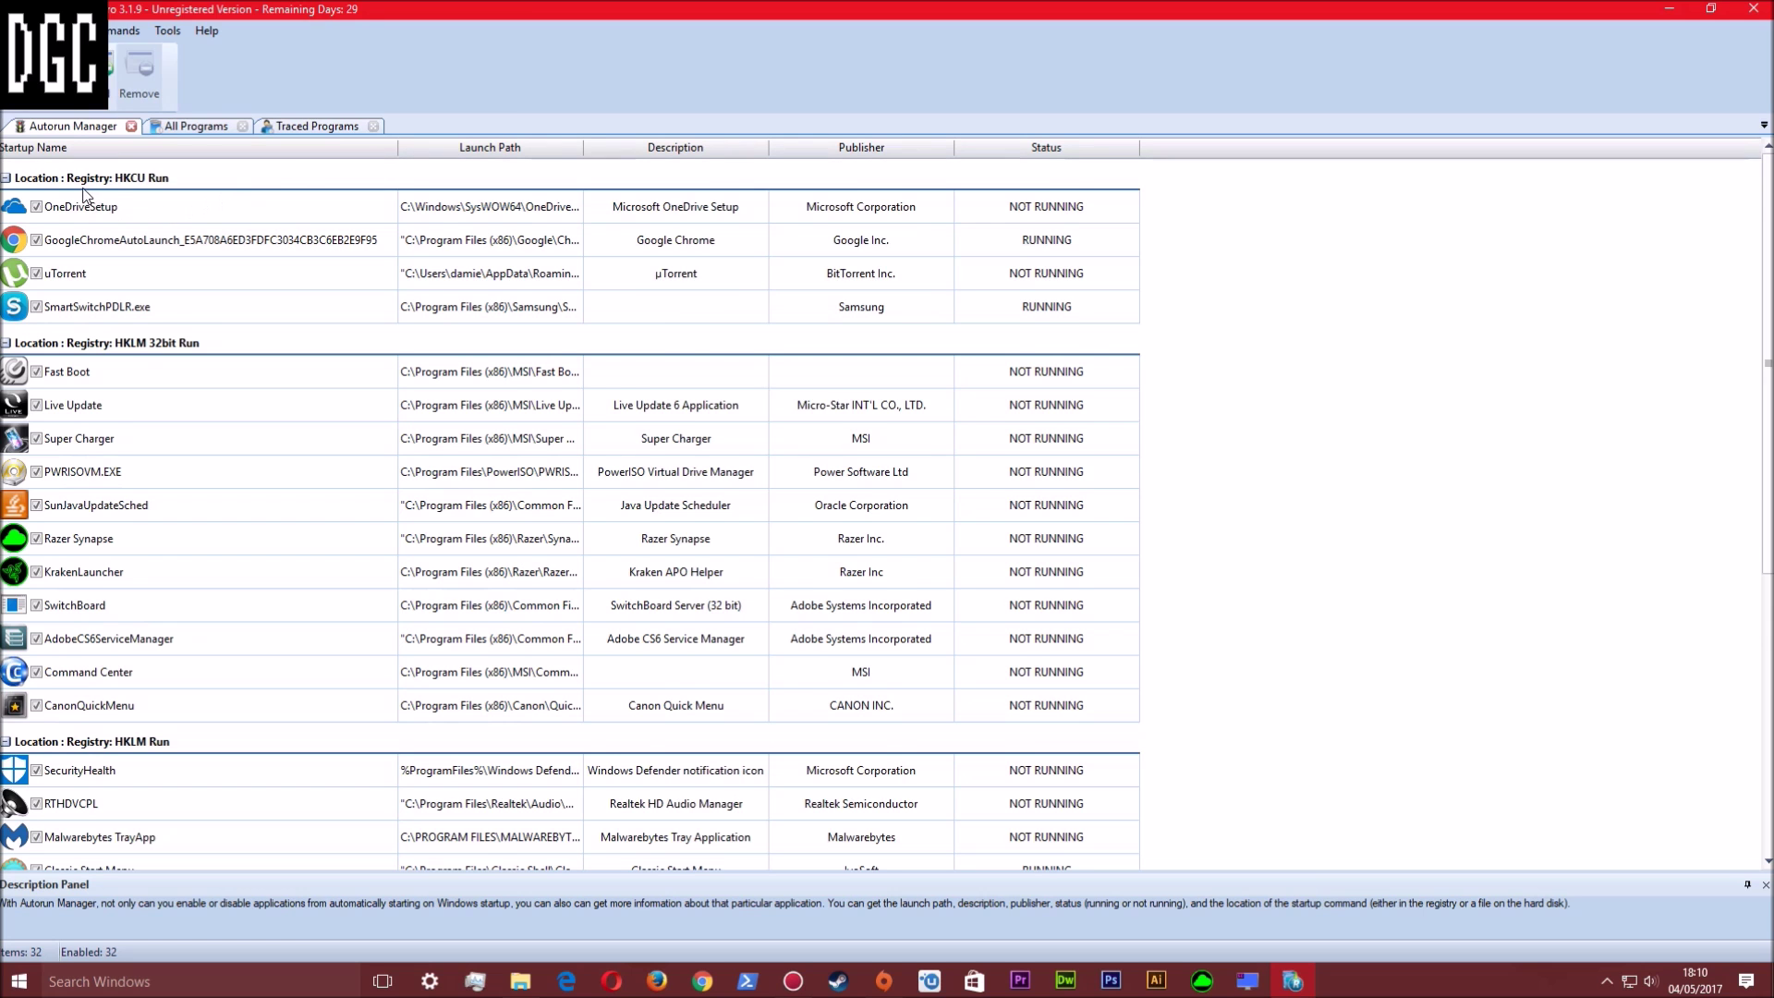
{"action": "scroll", "coordinate": [85, 193], "scroll_direction": "down", "scroll_amount": 1}
{"action": "scroll", "coordinate": [88, 193], "scroll_direction": "up", "scroll_amount": 1}
{"action": "scroll", "coordinate": [89, 193], "scroll_direction": "down", "scroll_amount": 3}
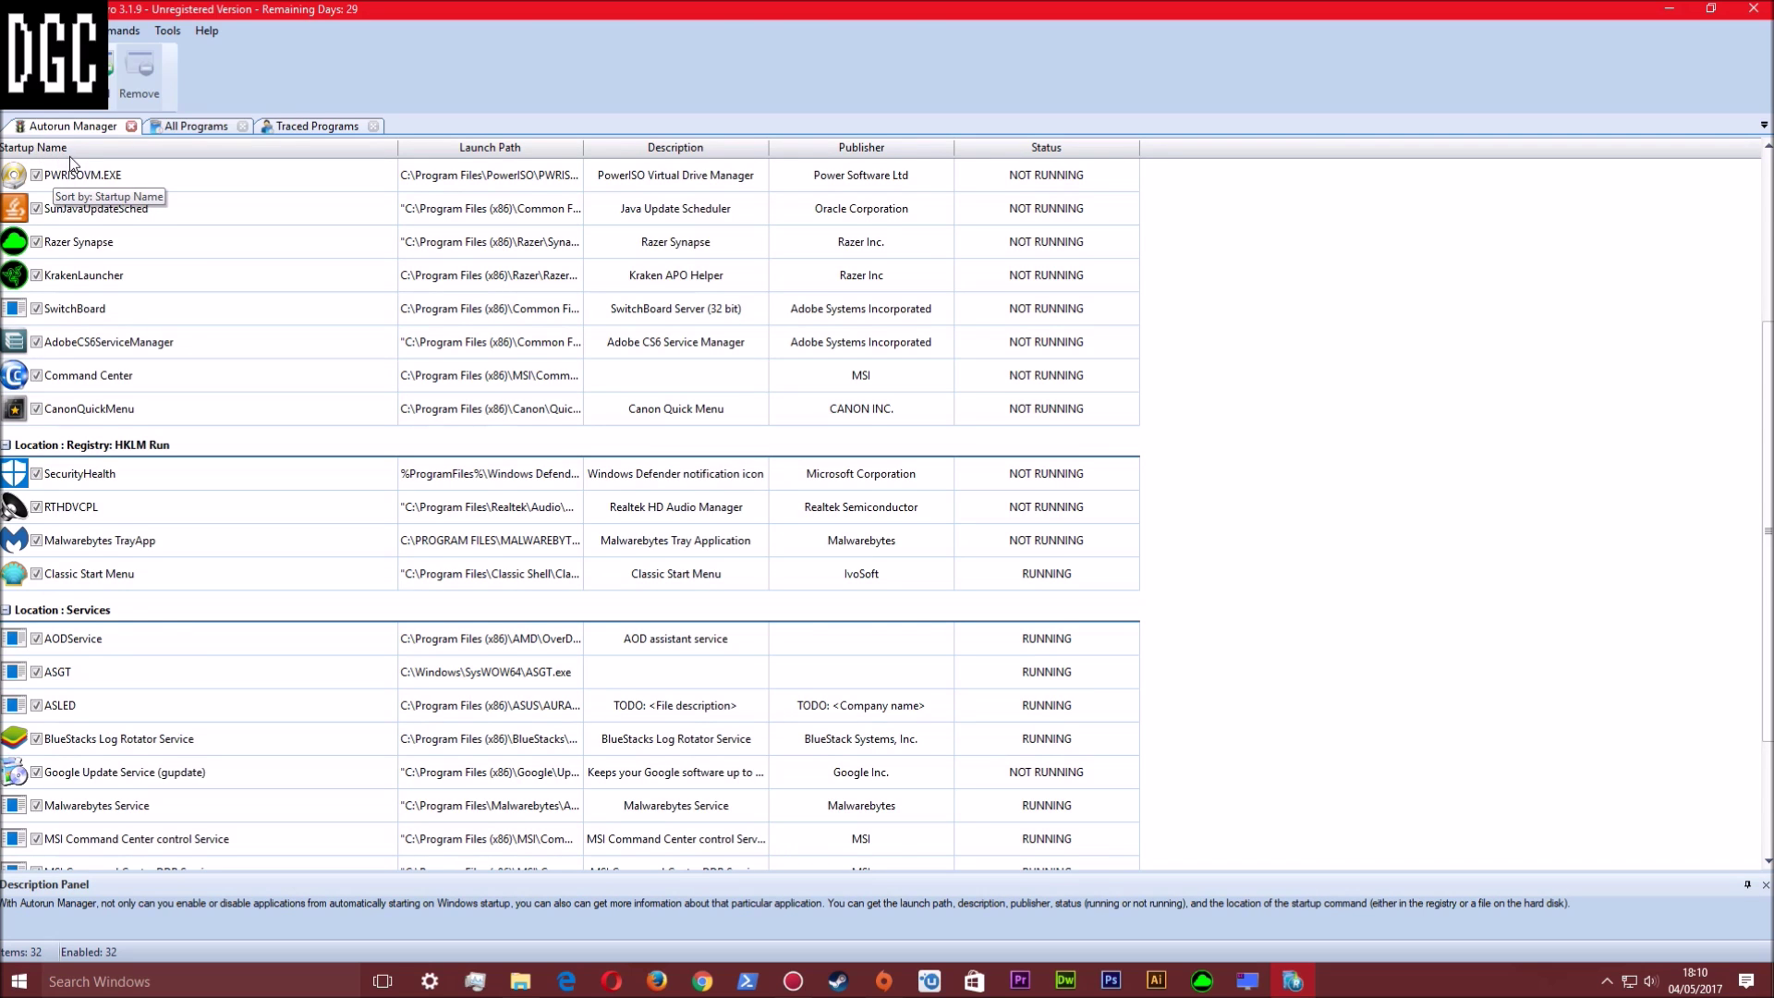
{"action": "scroll", "coordinate": [69, 166], "scroll_direction": "down", "scroll_amount": 2}
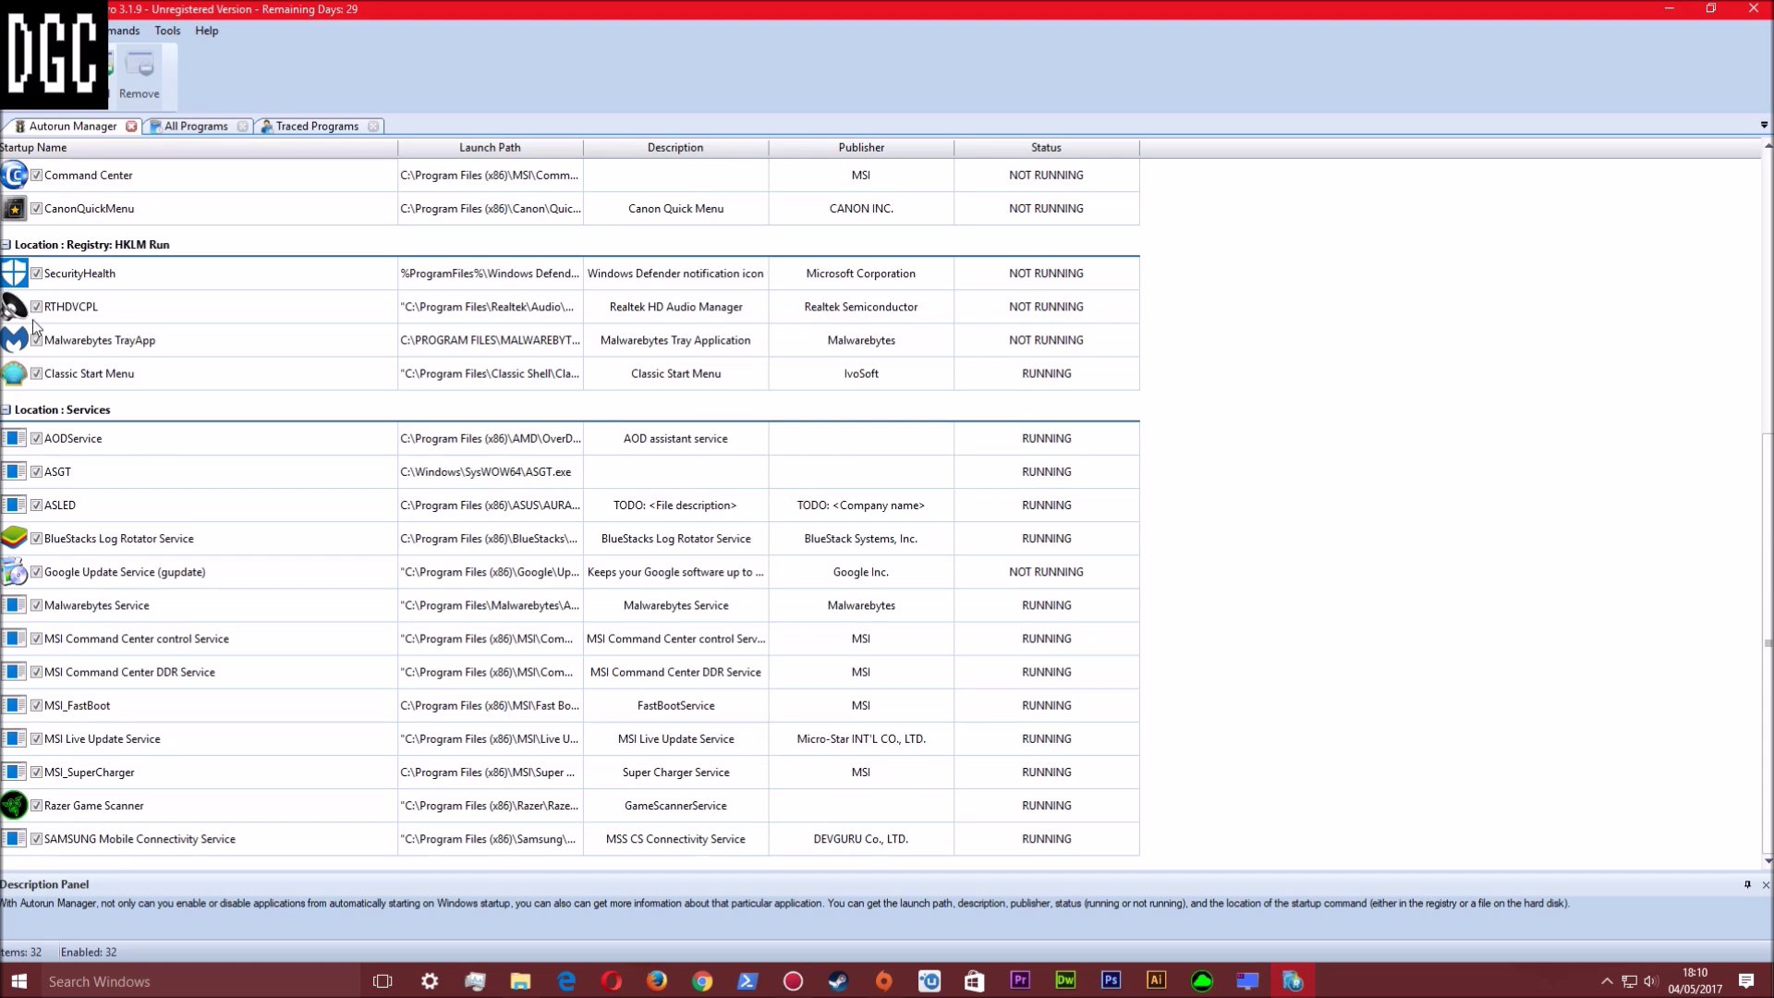
{"action": "scroll", "coordinate": [37, 305], "scroll_direction": "up", "scroll_amount": 5}
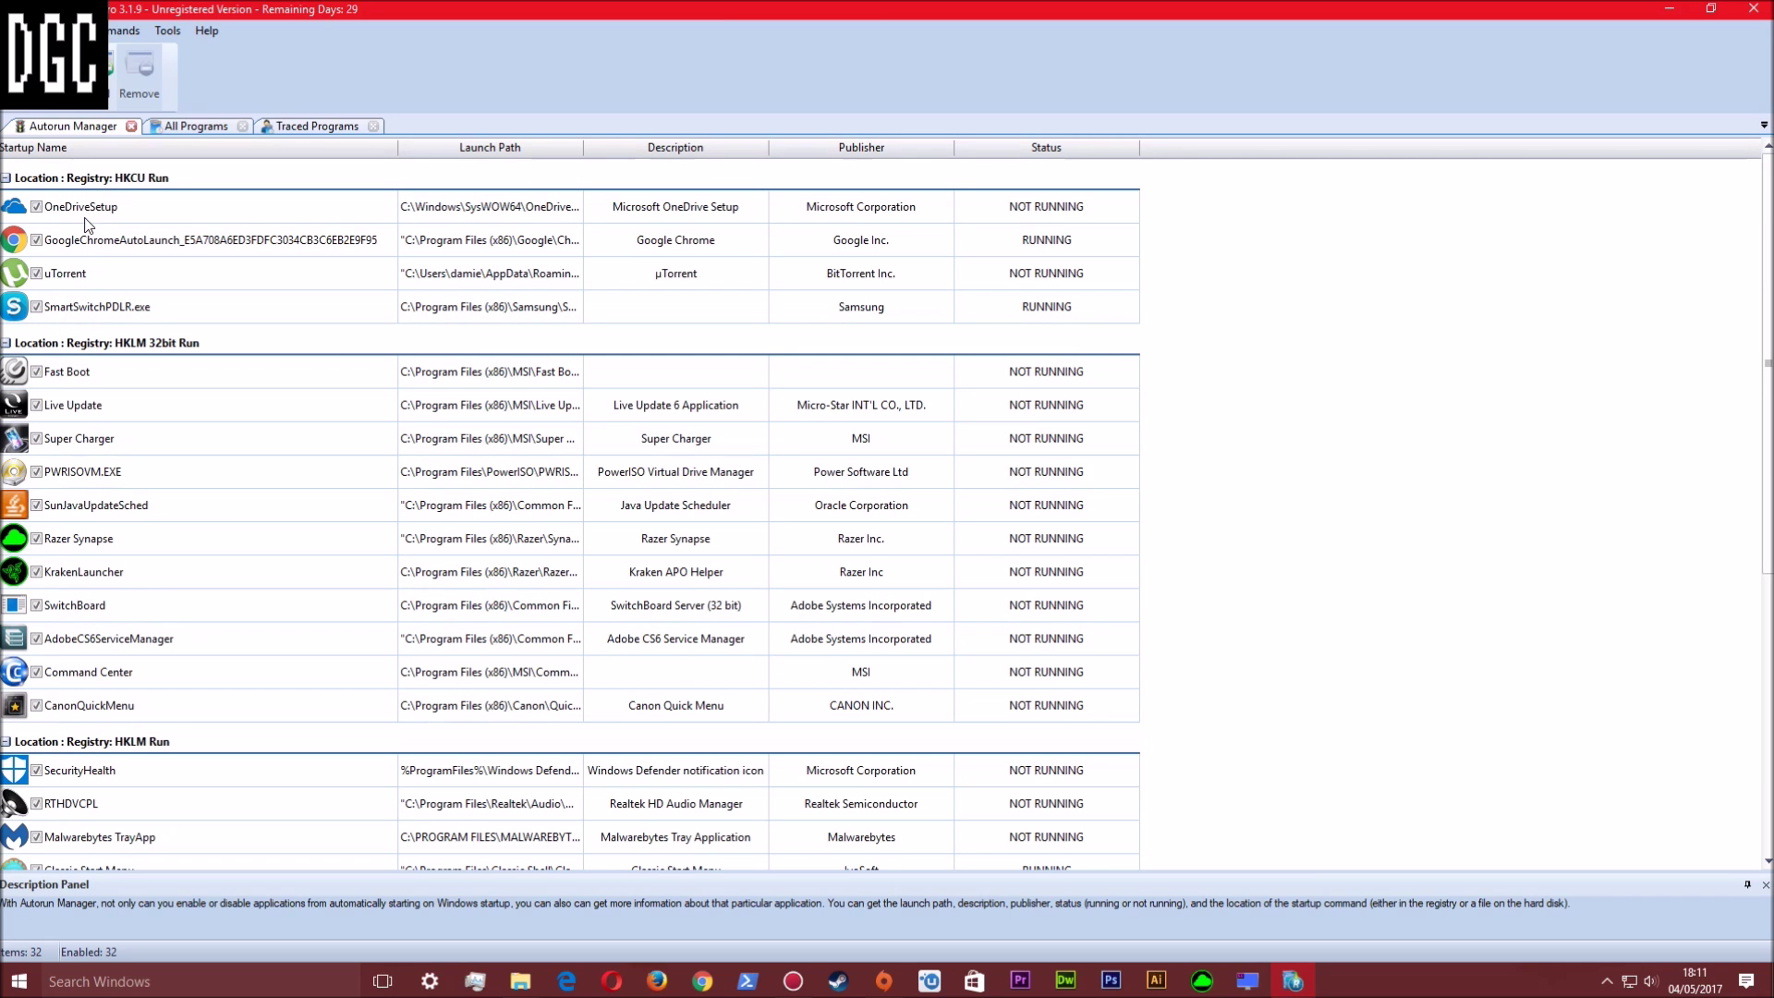
Disable automatic startup for OneDriveSetup, SmartSwitchPDLR.exe, uTorrent and the Google Chrome auto-launch entry under HKCU Run
{"action": "left_click", "coordinate": [37, 207]}
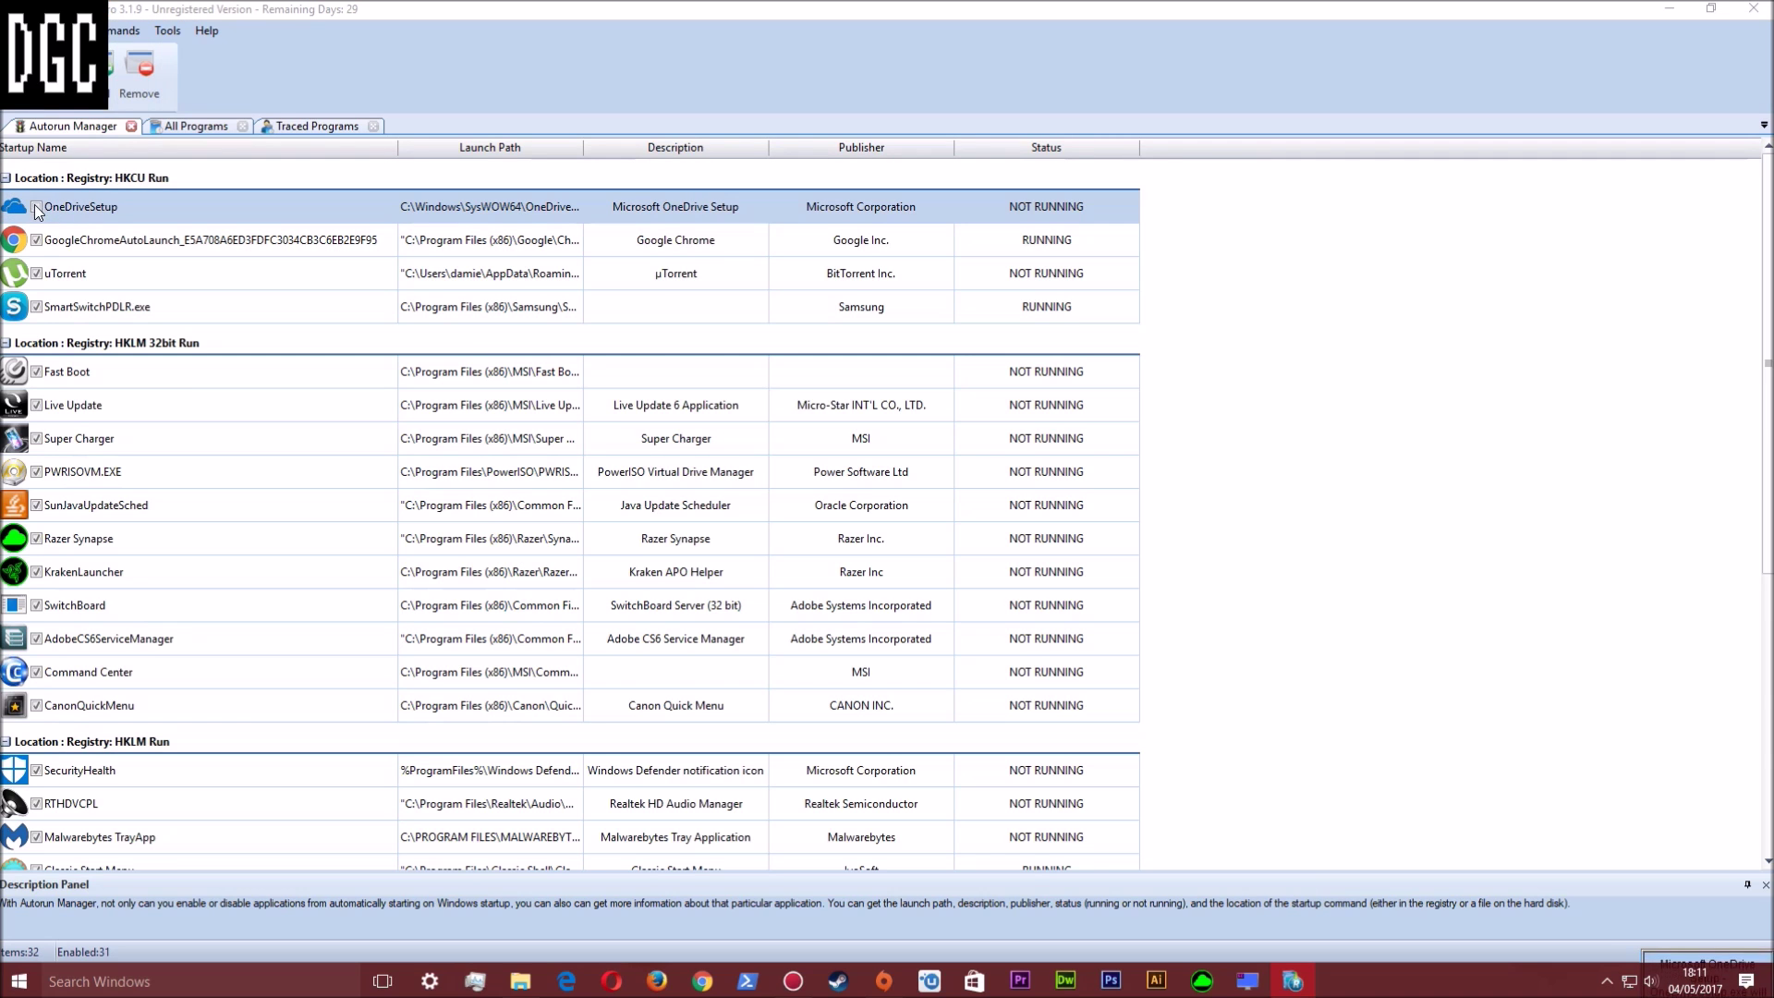
{"action": "left_click", "coordinate": [36, 307]}
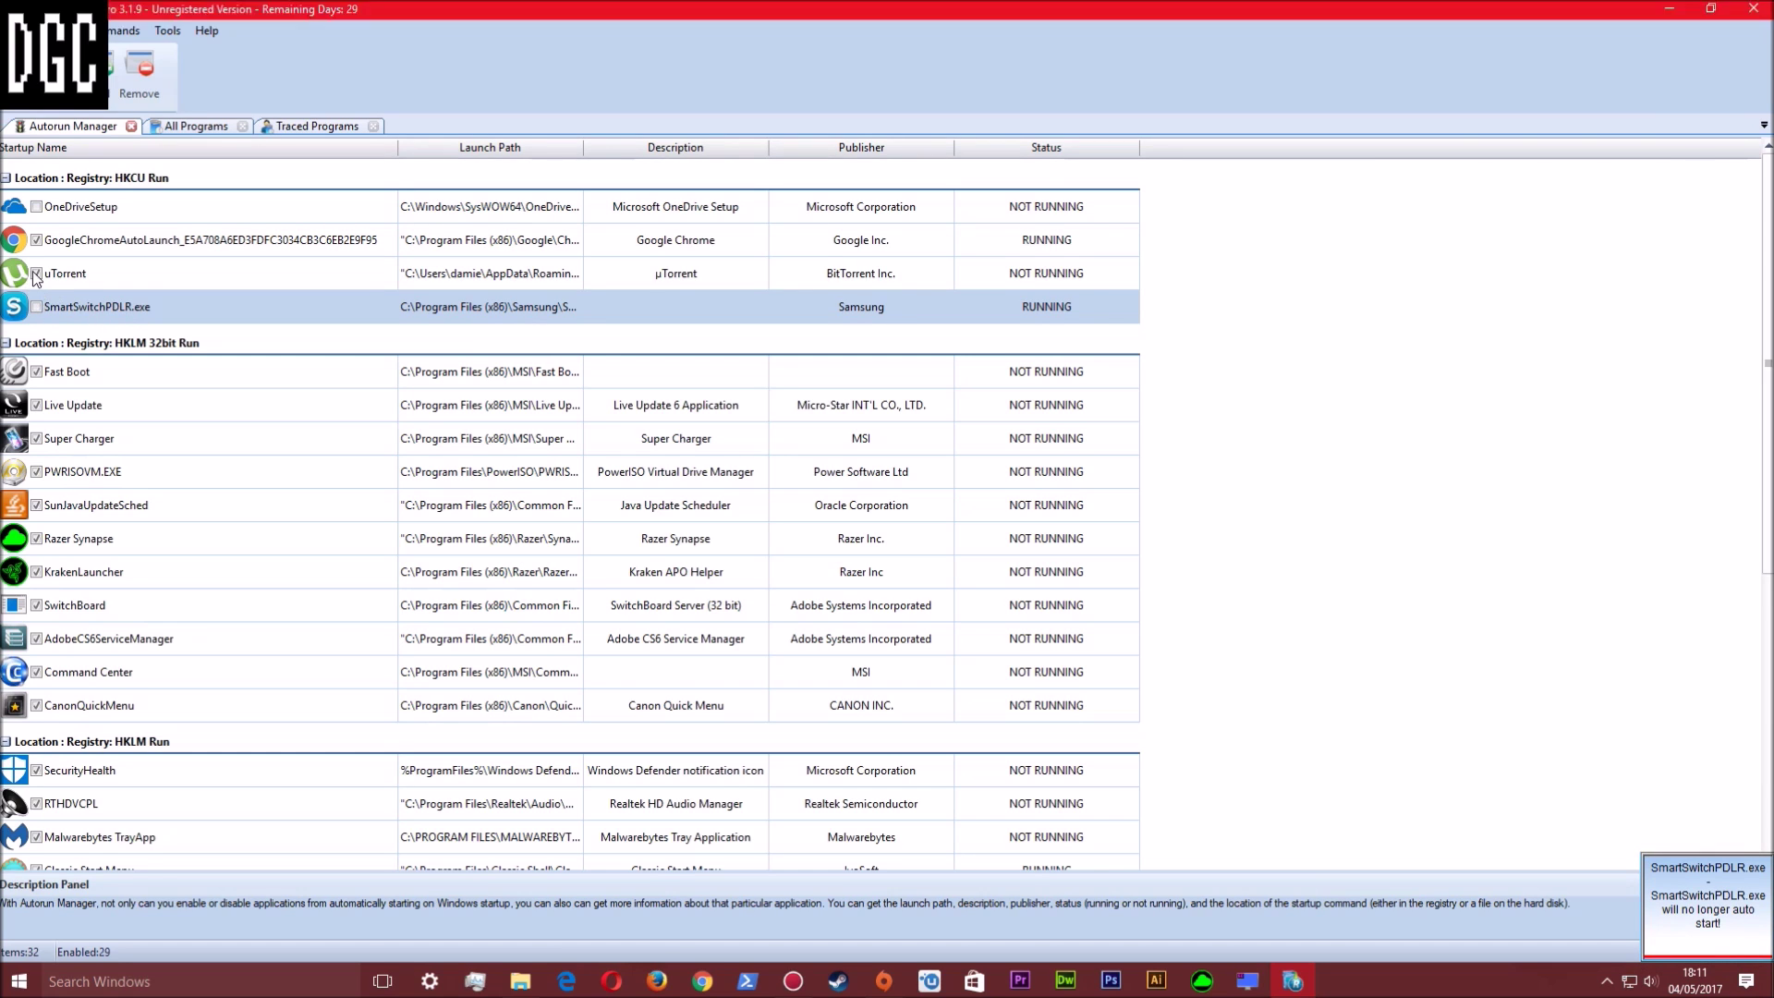
{"action": "left_click", "coordinate": [36, 274]}
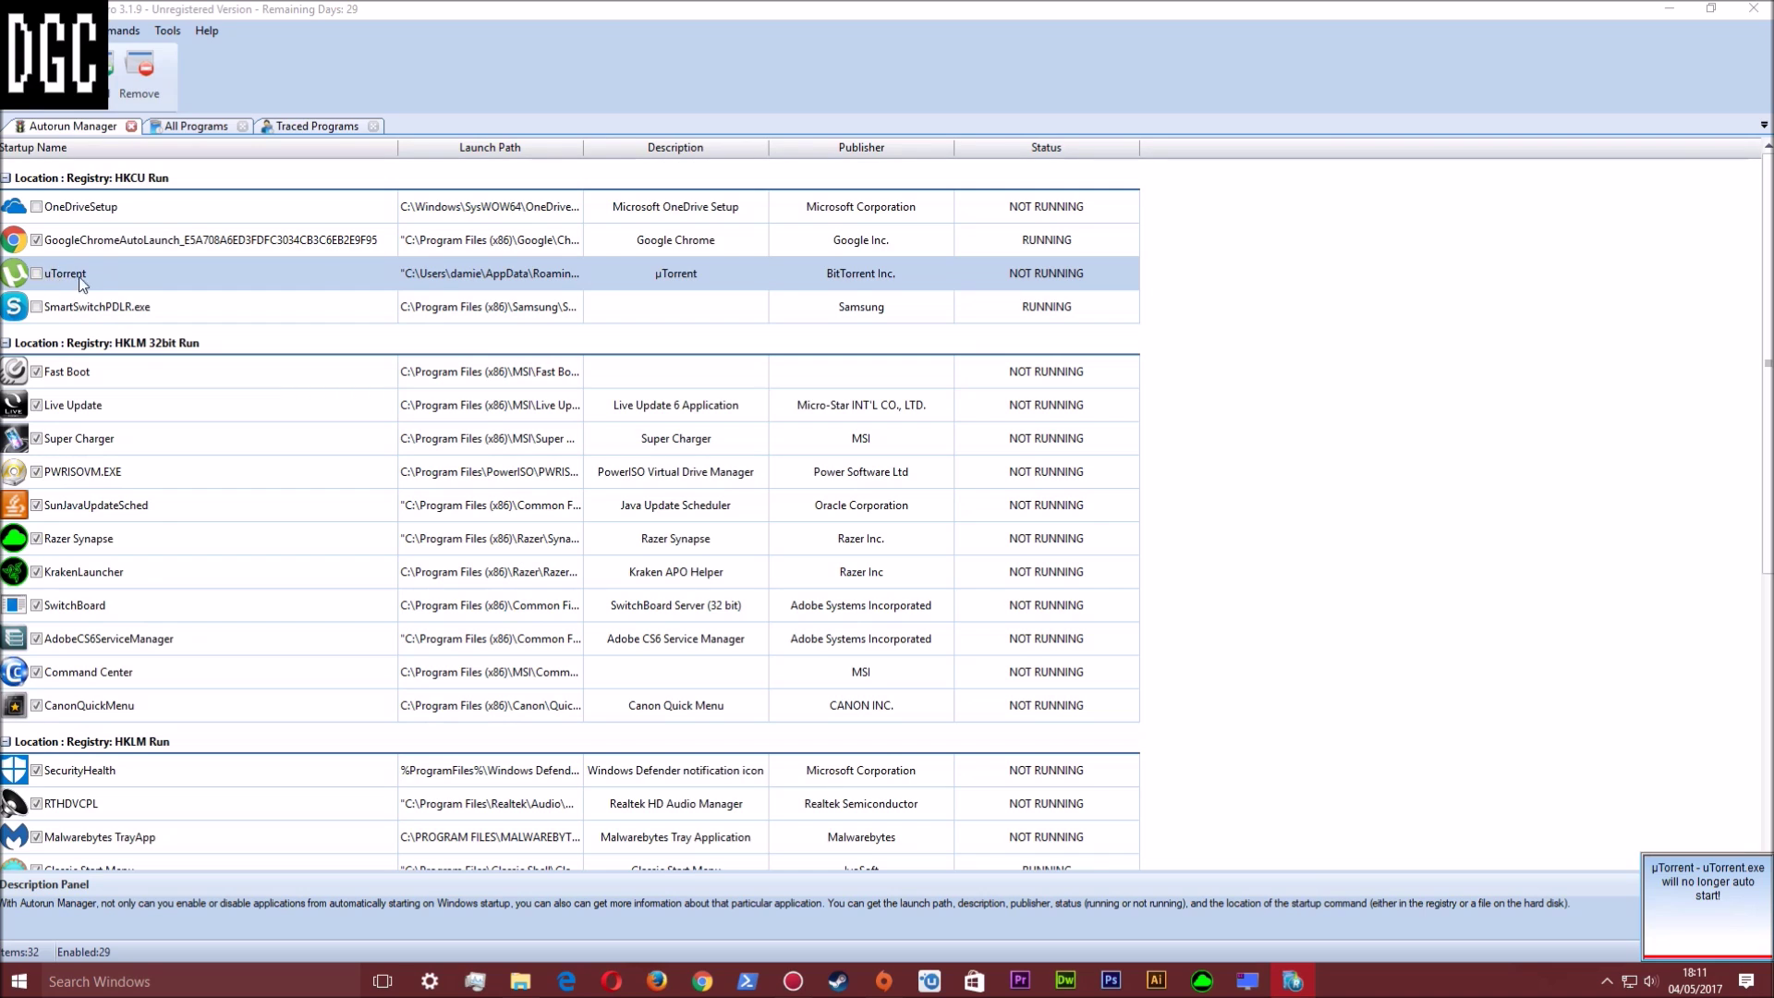
{"action": "left_click", "coordinate": [36, 240]}
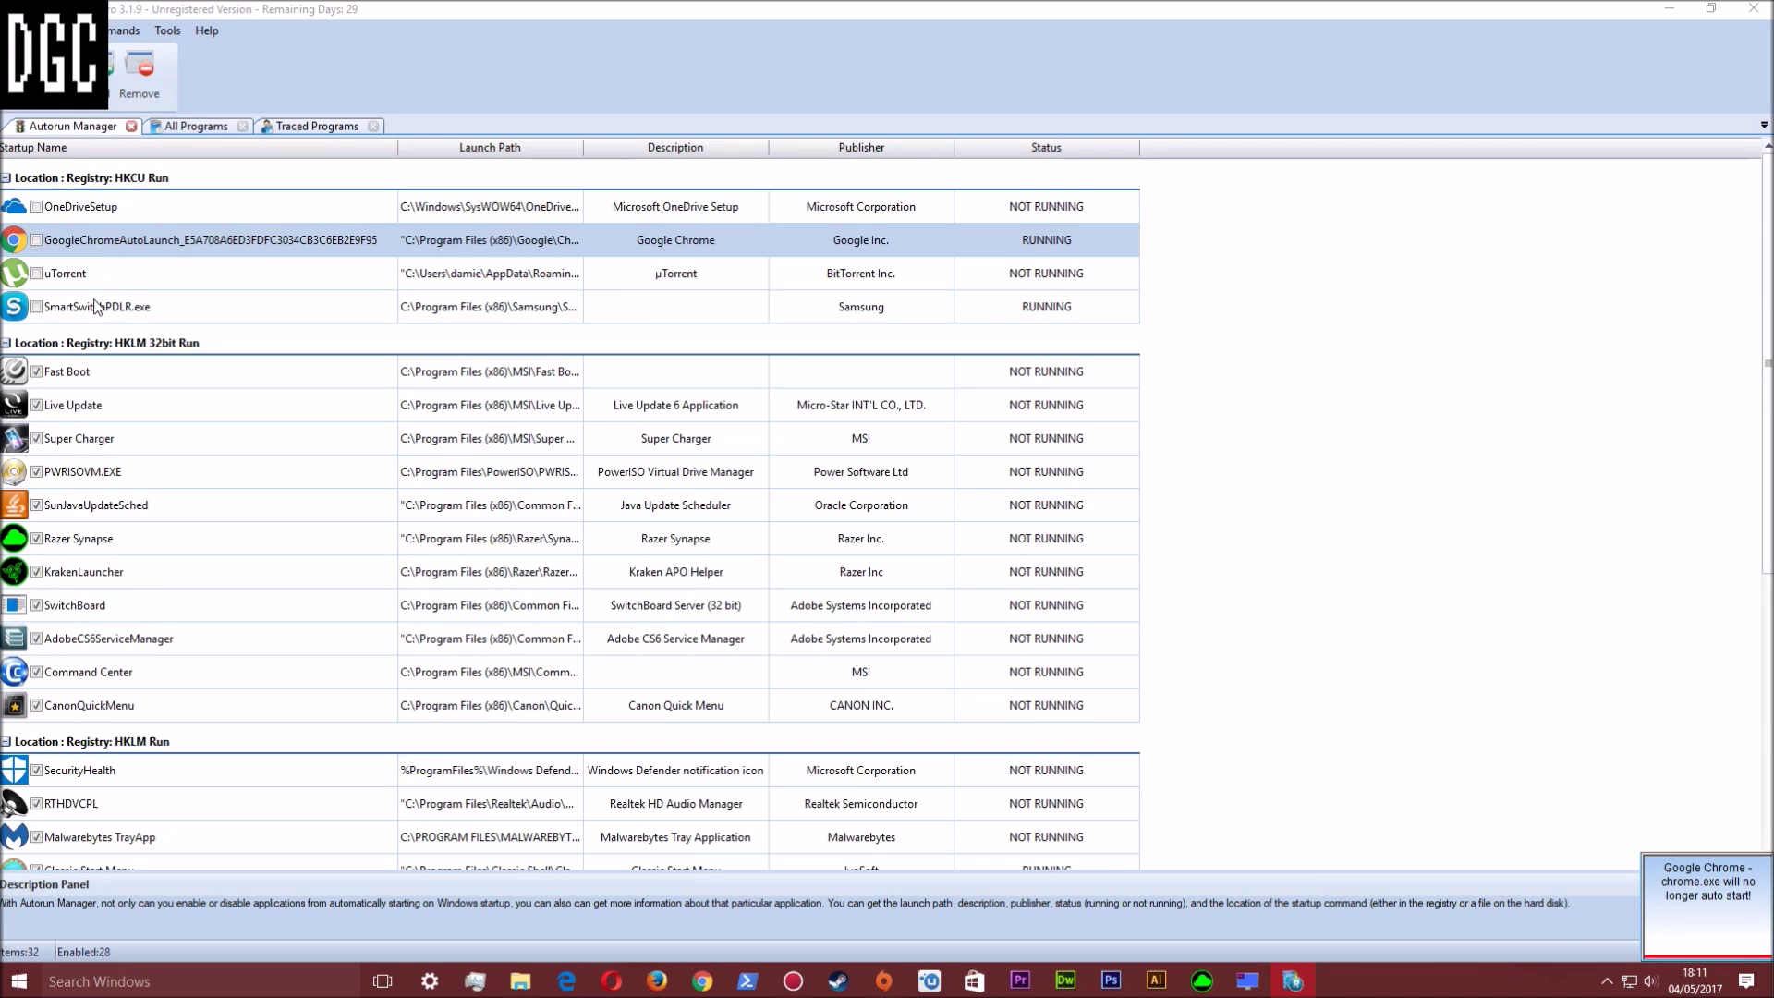
Disable automatic startup for the BlueStacks Log Rotator, Google Update (gupdate) and SAMSUNG Mobile Connectivity services
{"action": "scroll", "coordinate": [149, 399], "scroll_direction": "down", "scroll_amount": 1}
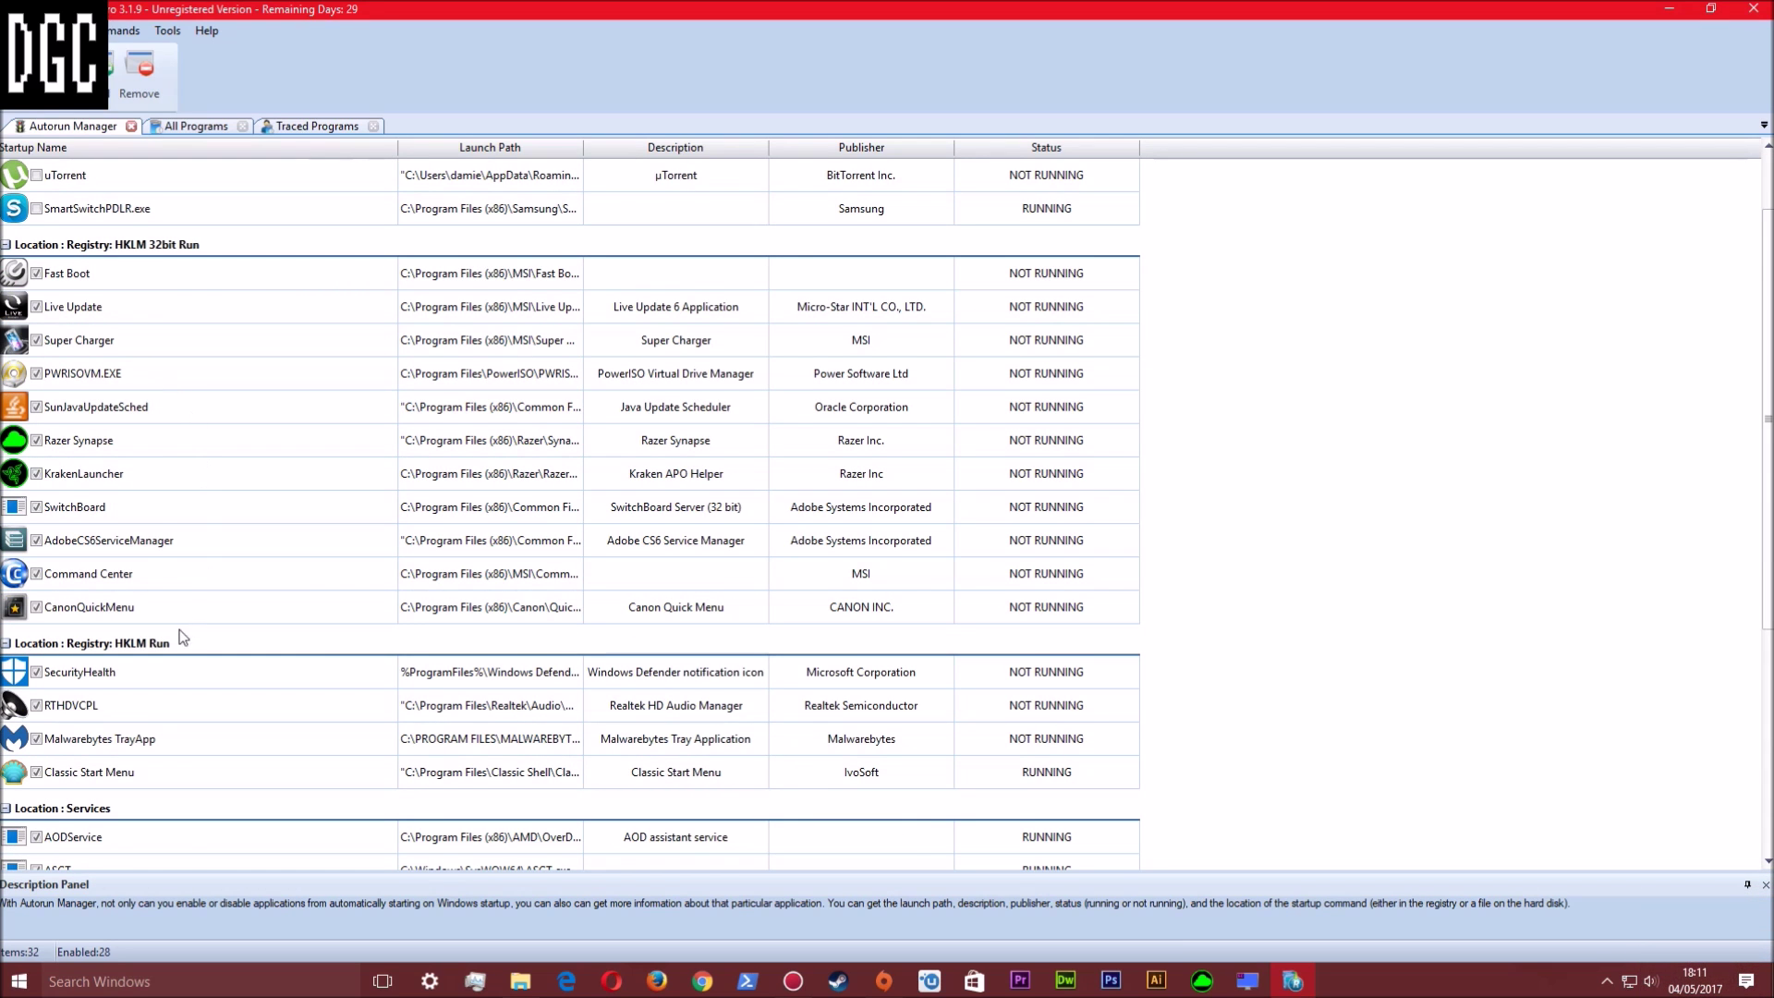
{"action": "scroll", "coordinate": [185, 633], "scroll_direction": "down", "scroll_amount": 2}
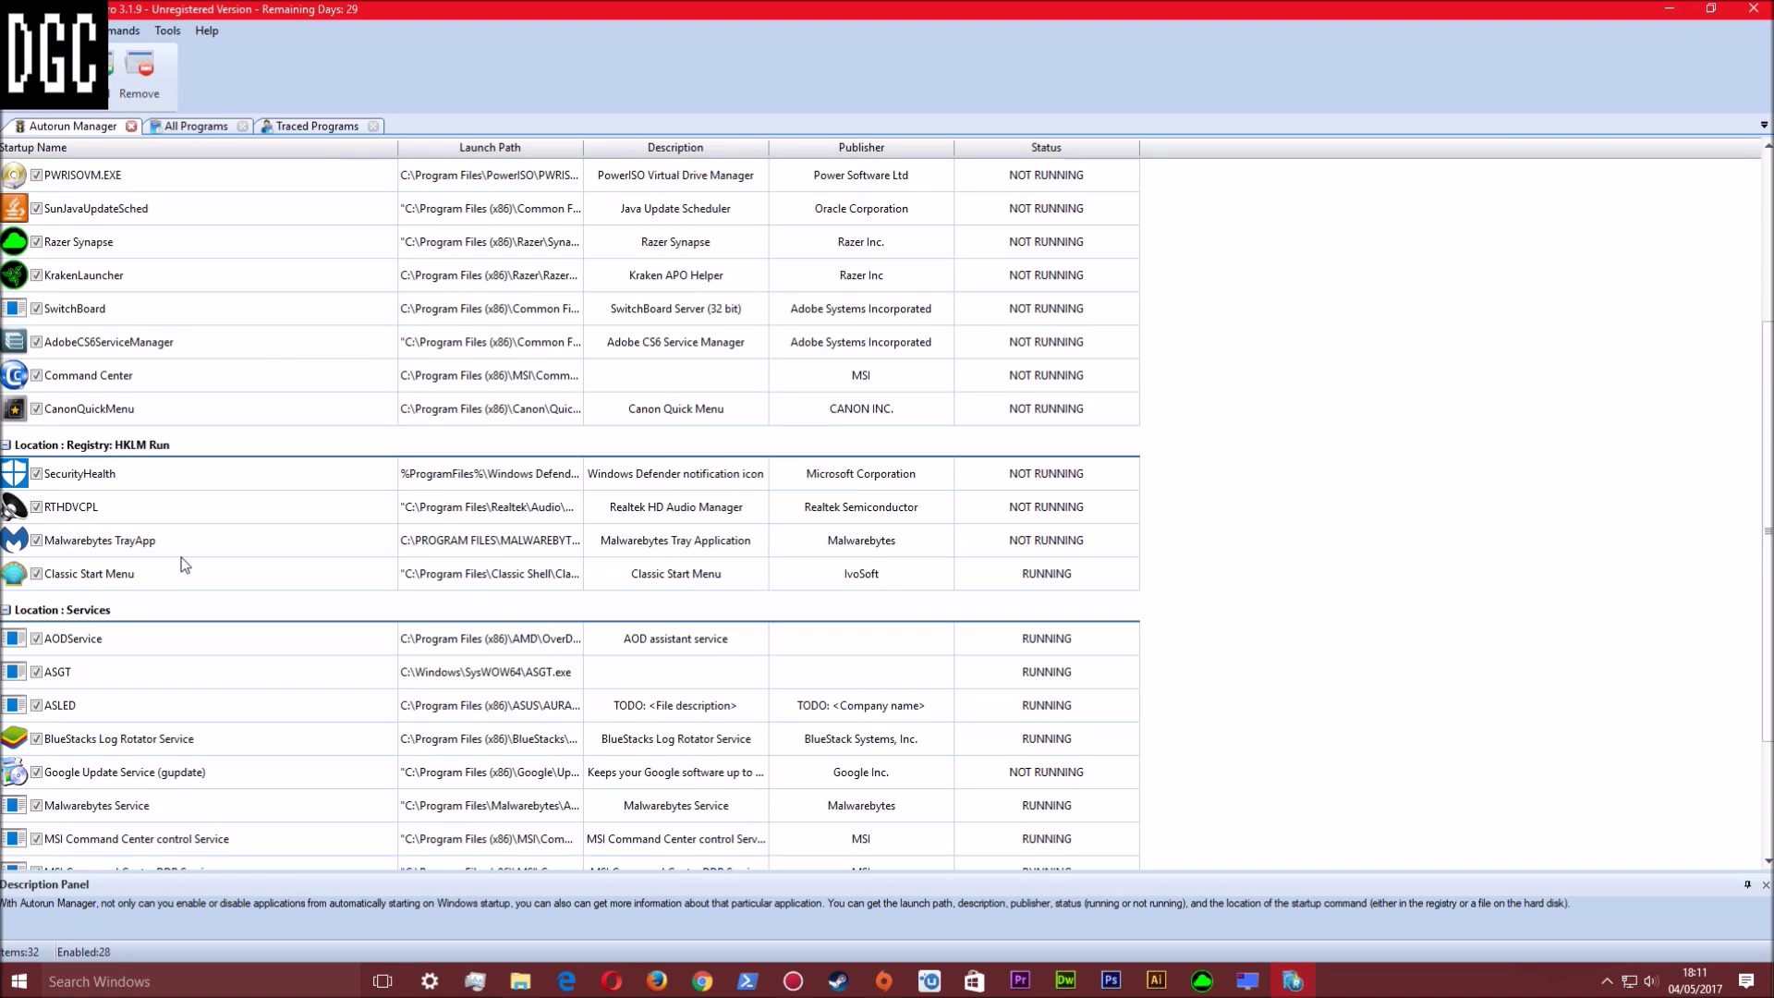
{"action": "scroll", "coordinate": [184, 566], "scroll_direction": "down", "scroll_amount": 2}
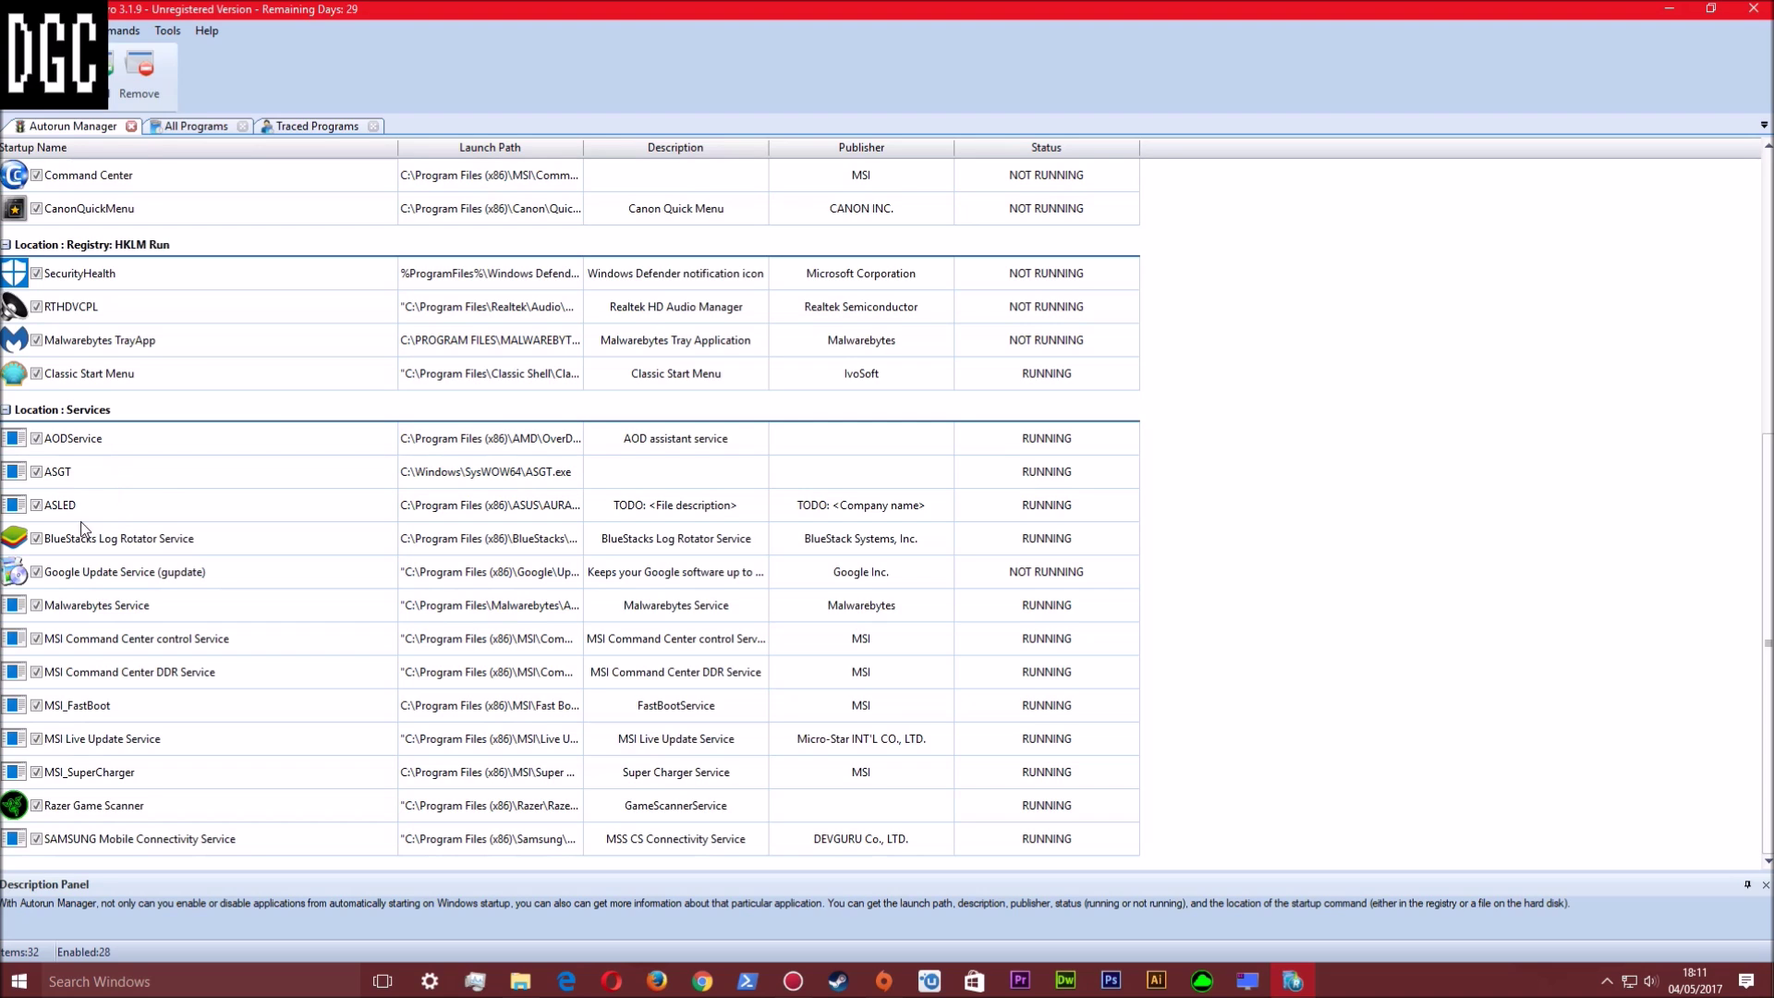
{"action": "left_click", "coordinate": [37, 540]}
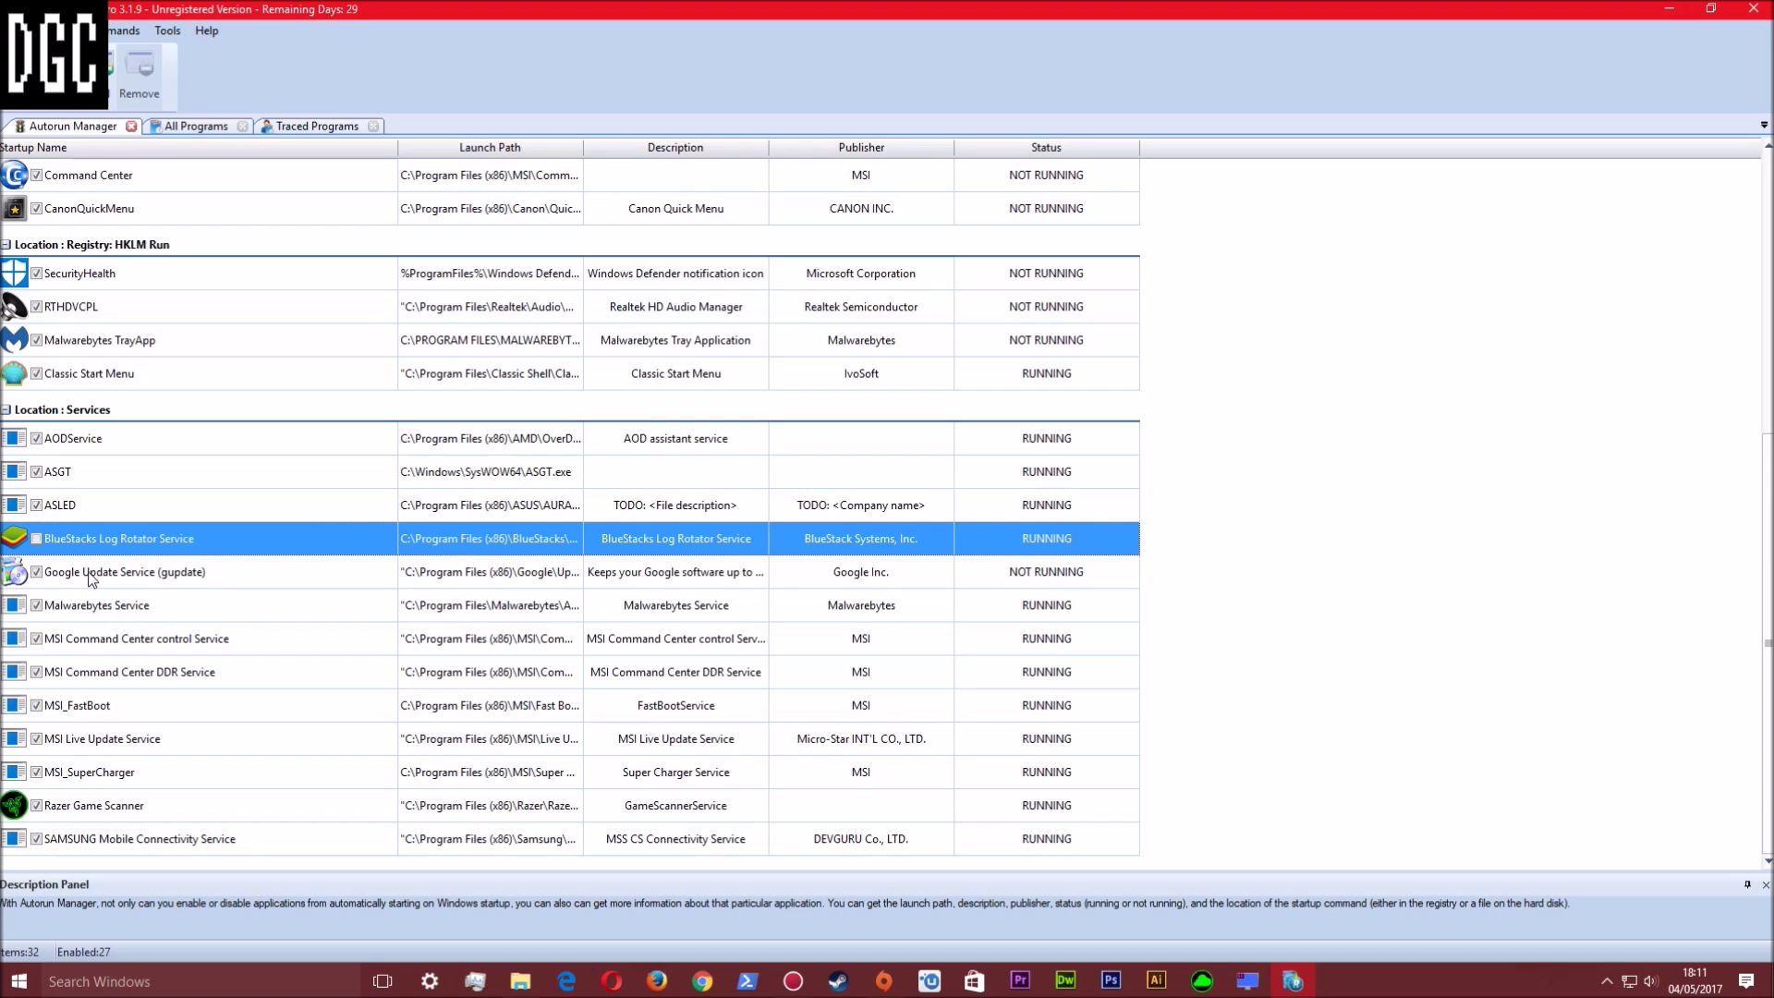
{"action": "left_click", "coordinate": [37, 572]}
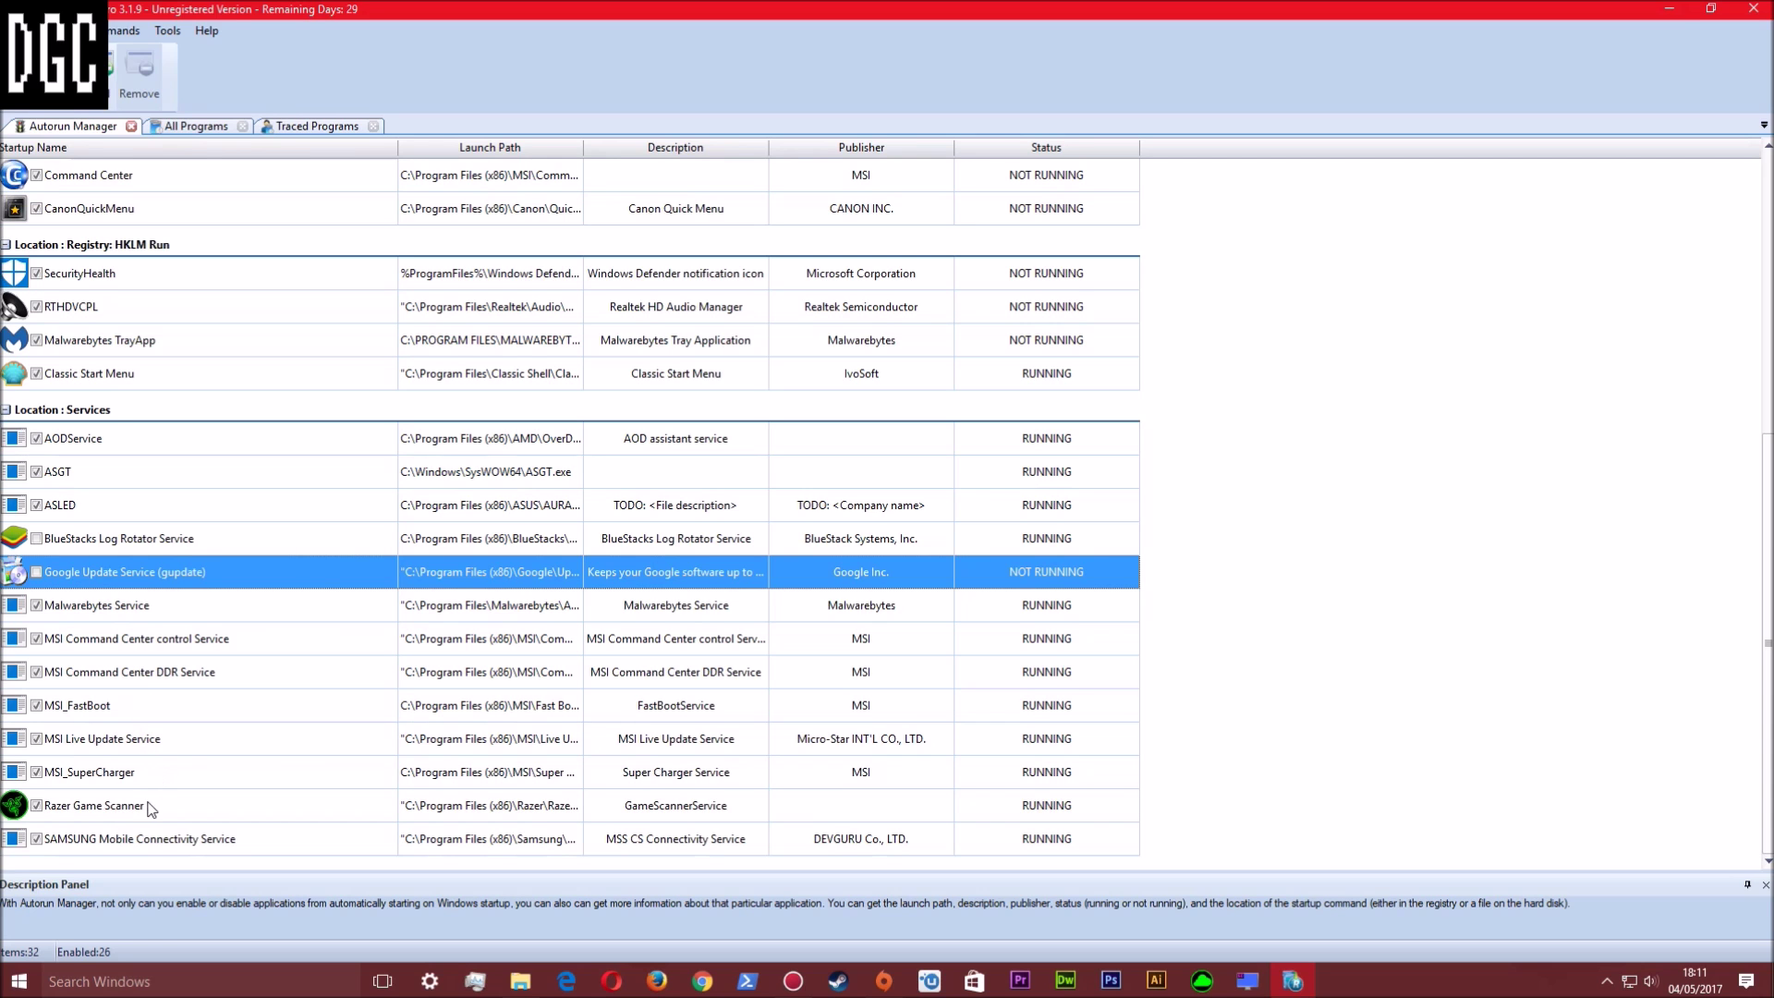
{"action": "left_click", "coordinate": [157, 843]}
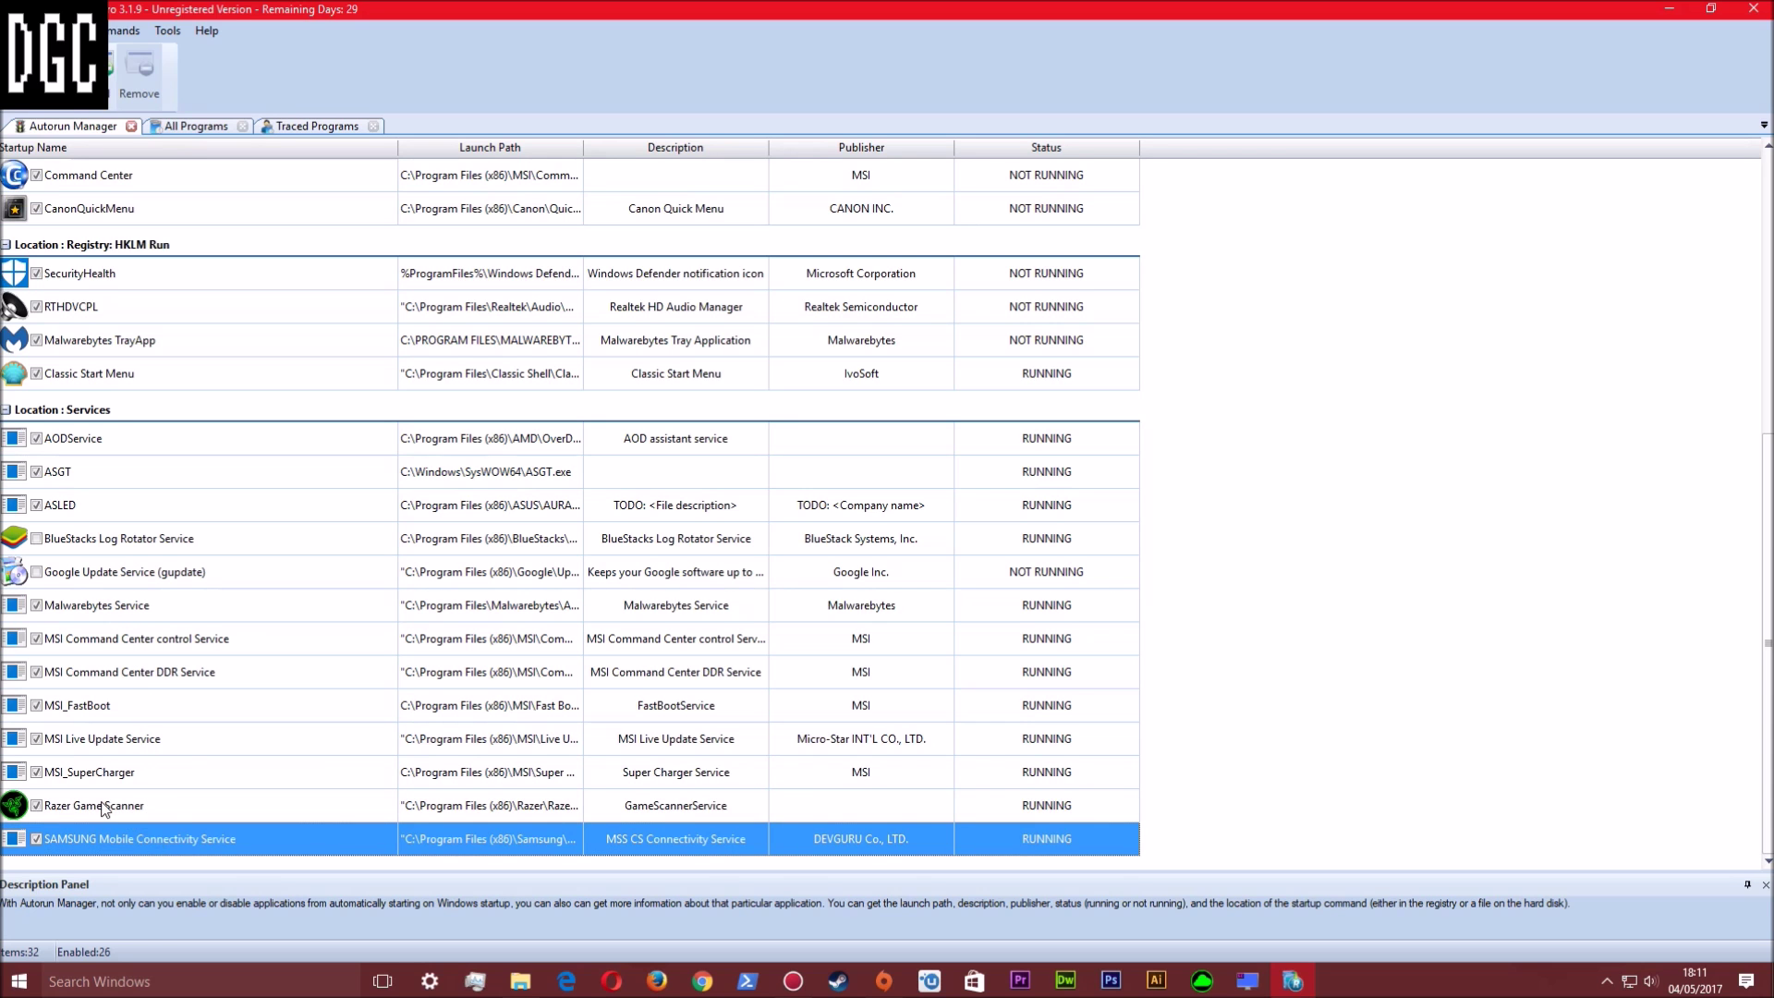
{"action": "left_click", "coordinate": [36, 838]}
Disable automatic startup for SwitchBoard, AdobeCS6ServiceManager, CanonQuickMenu, PWRISOVM.EXE and SunJavaUpdateSched under HKLM 32bit Run
{"action": "scroll", "coordinate": [115, 707], "scroll_direction": "up", "scroll_amount": 4}
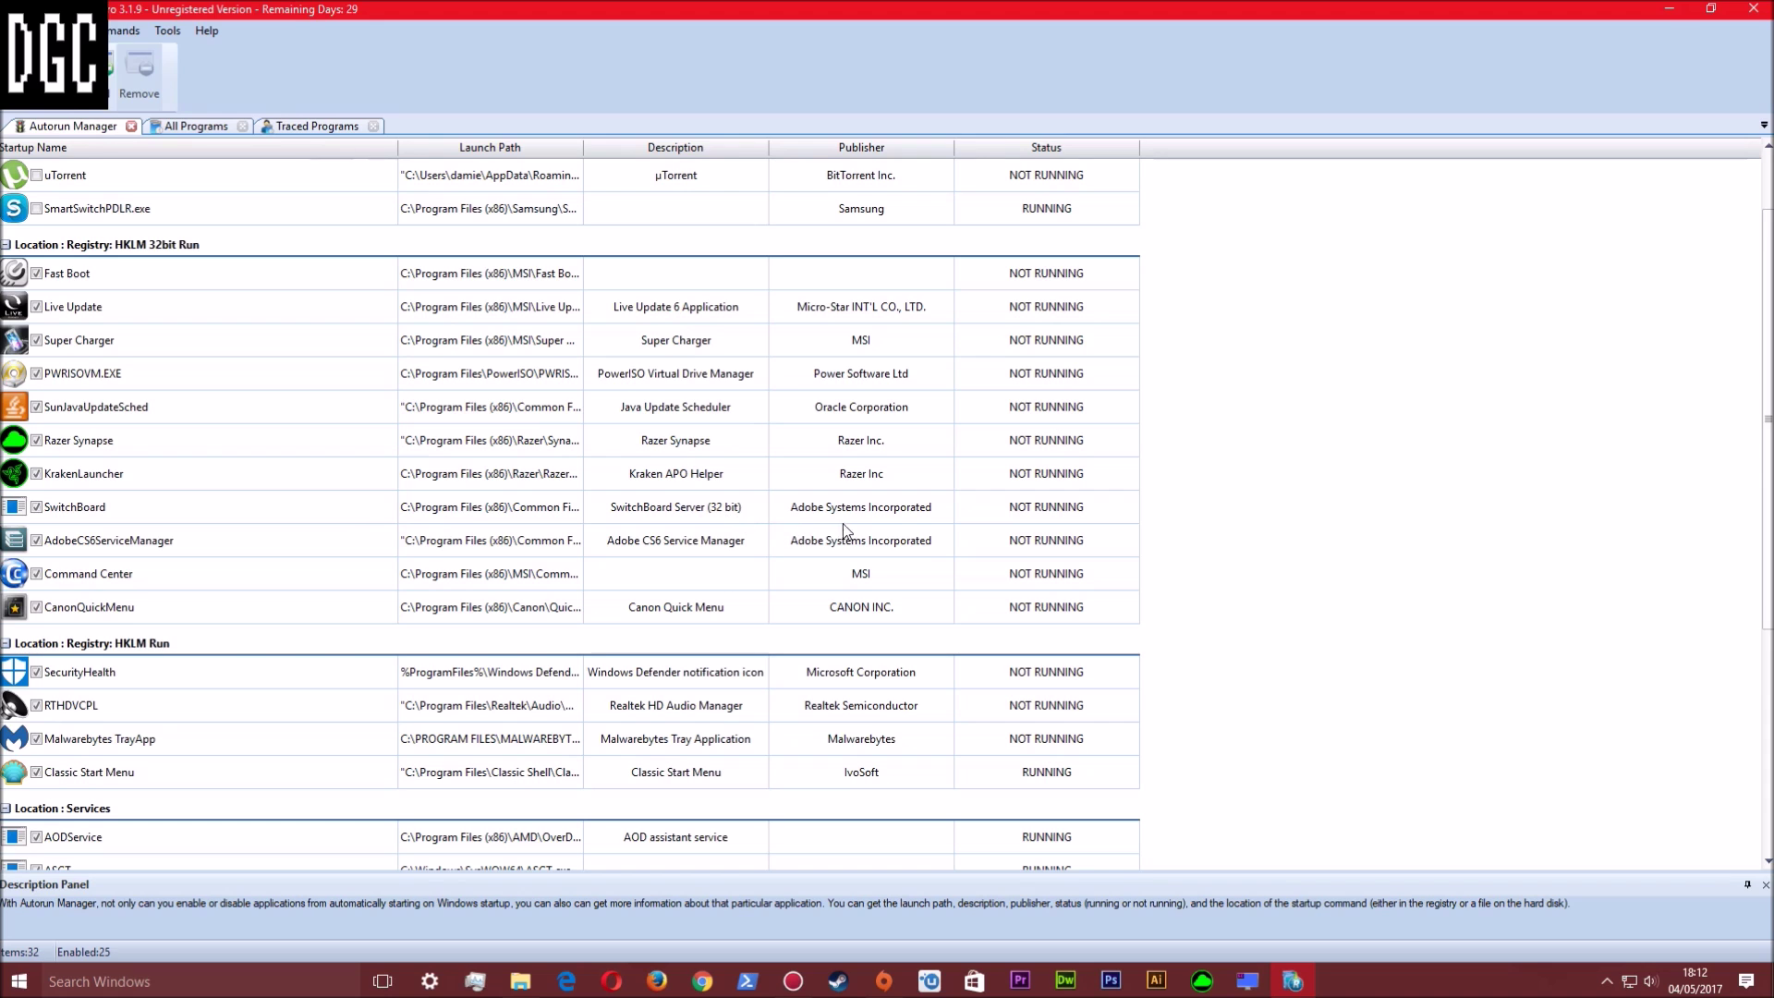
{"action": "left_click", "coordinate": [38, 507]}
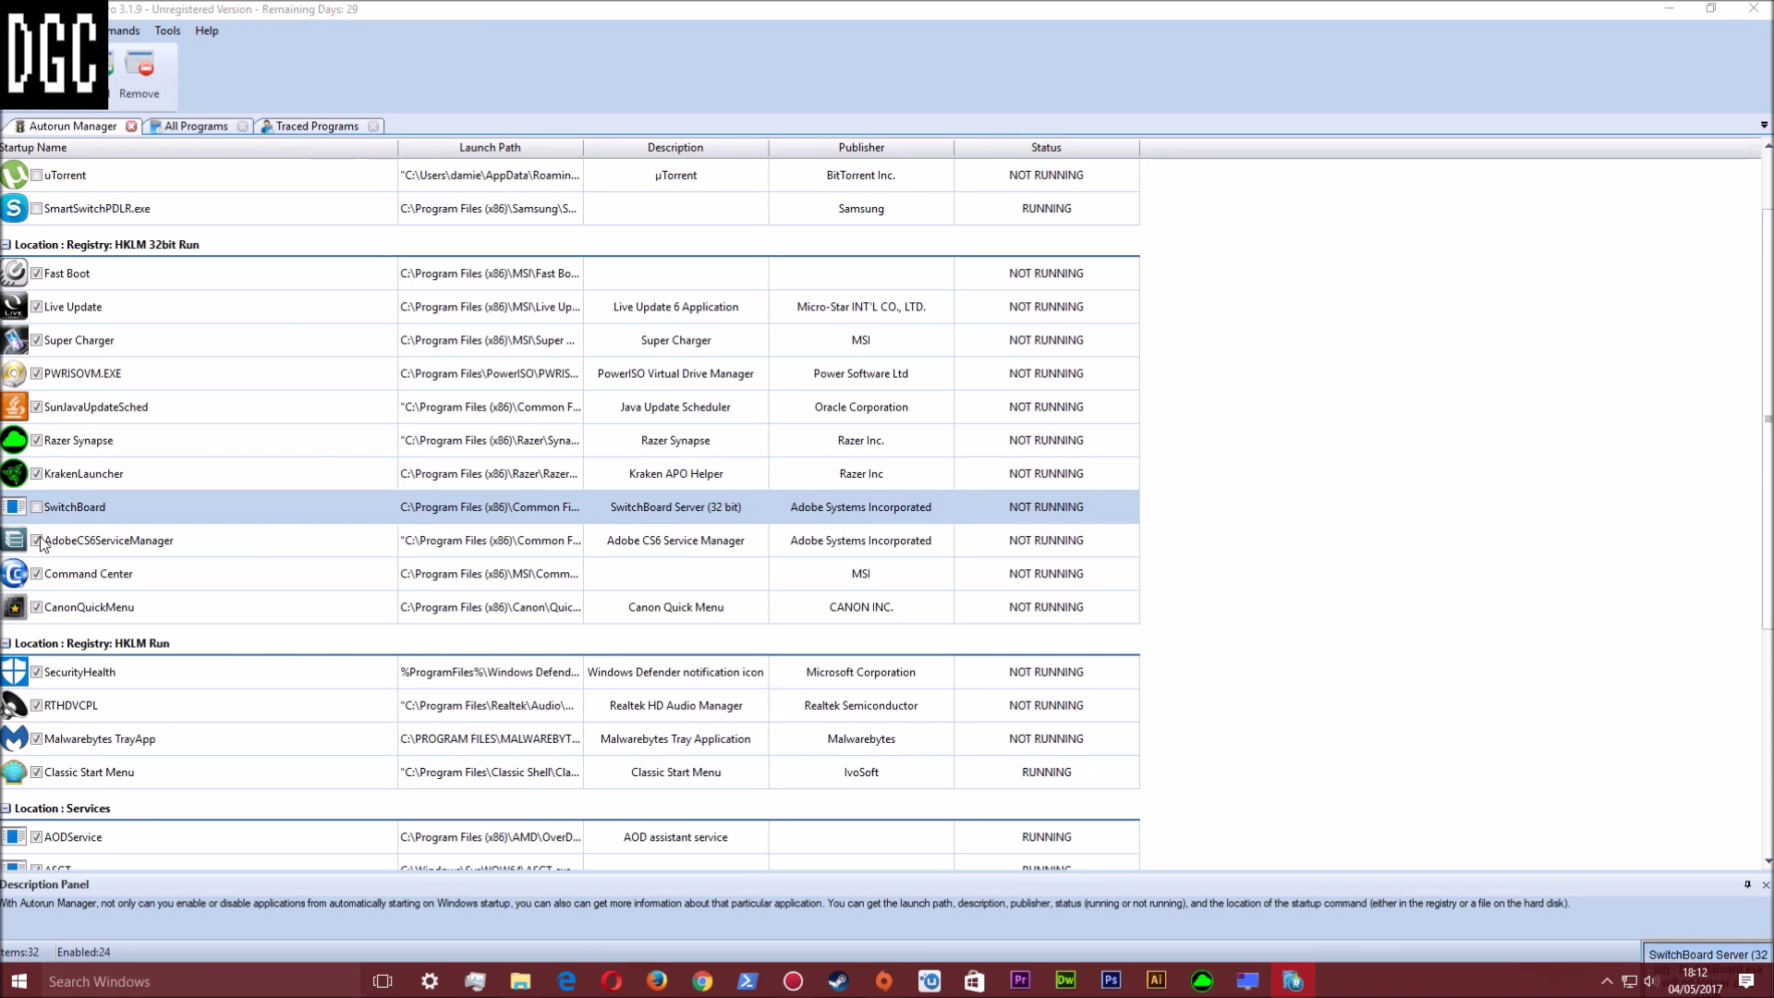
{"action": "left_click", "coordinate": [37, 541]}
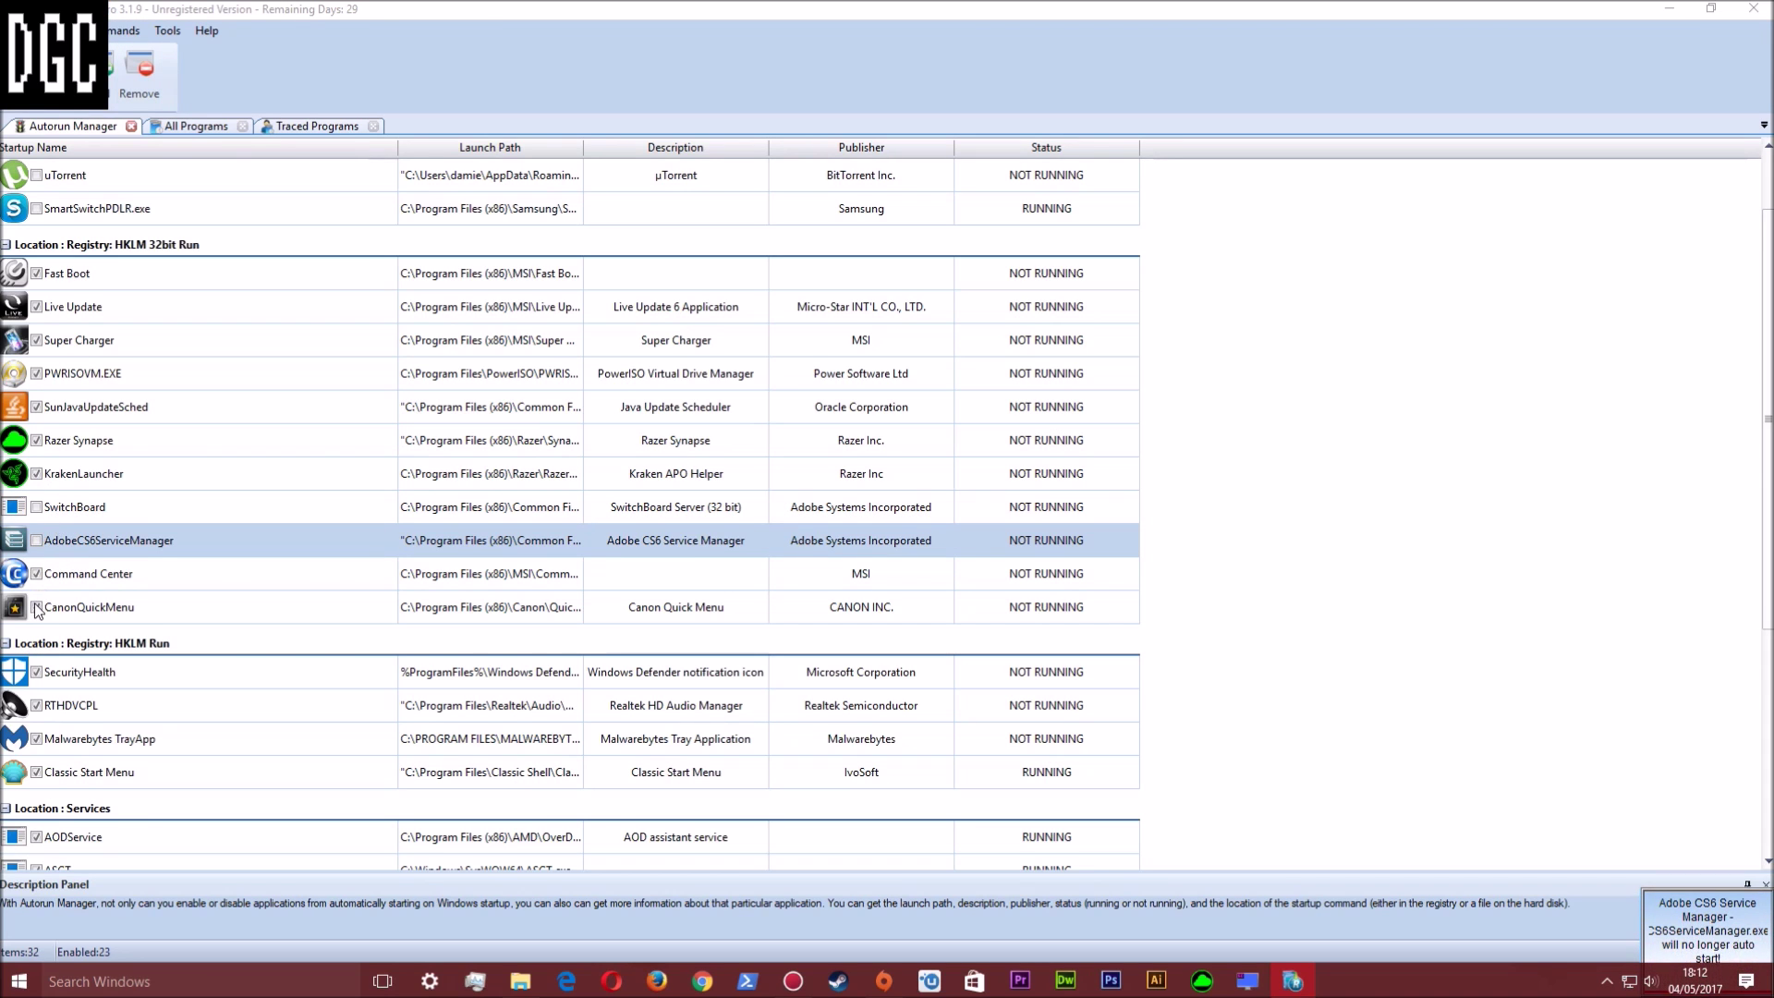
{"action": "left_click", "coordinate": [37, 607]}
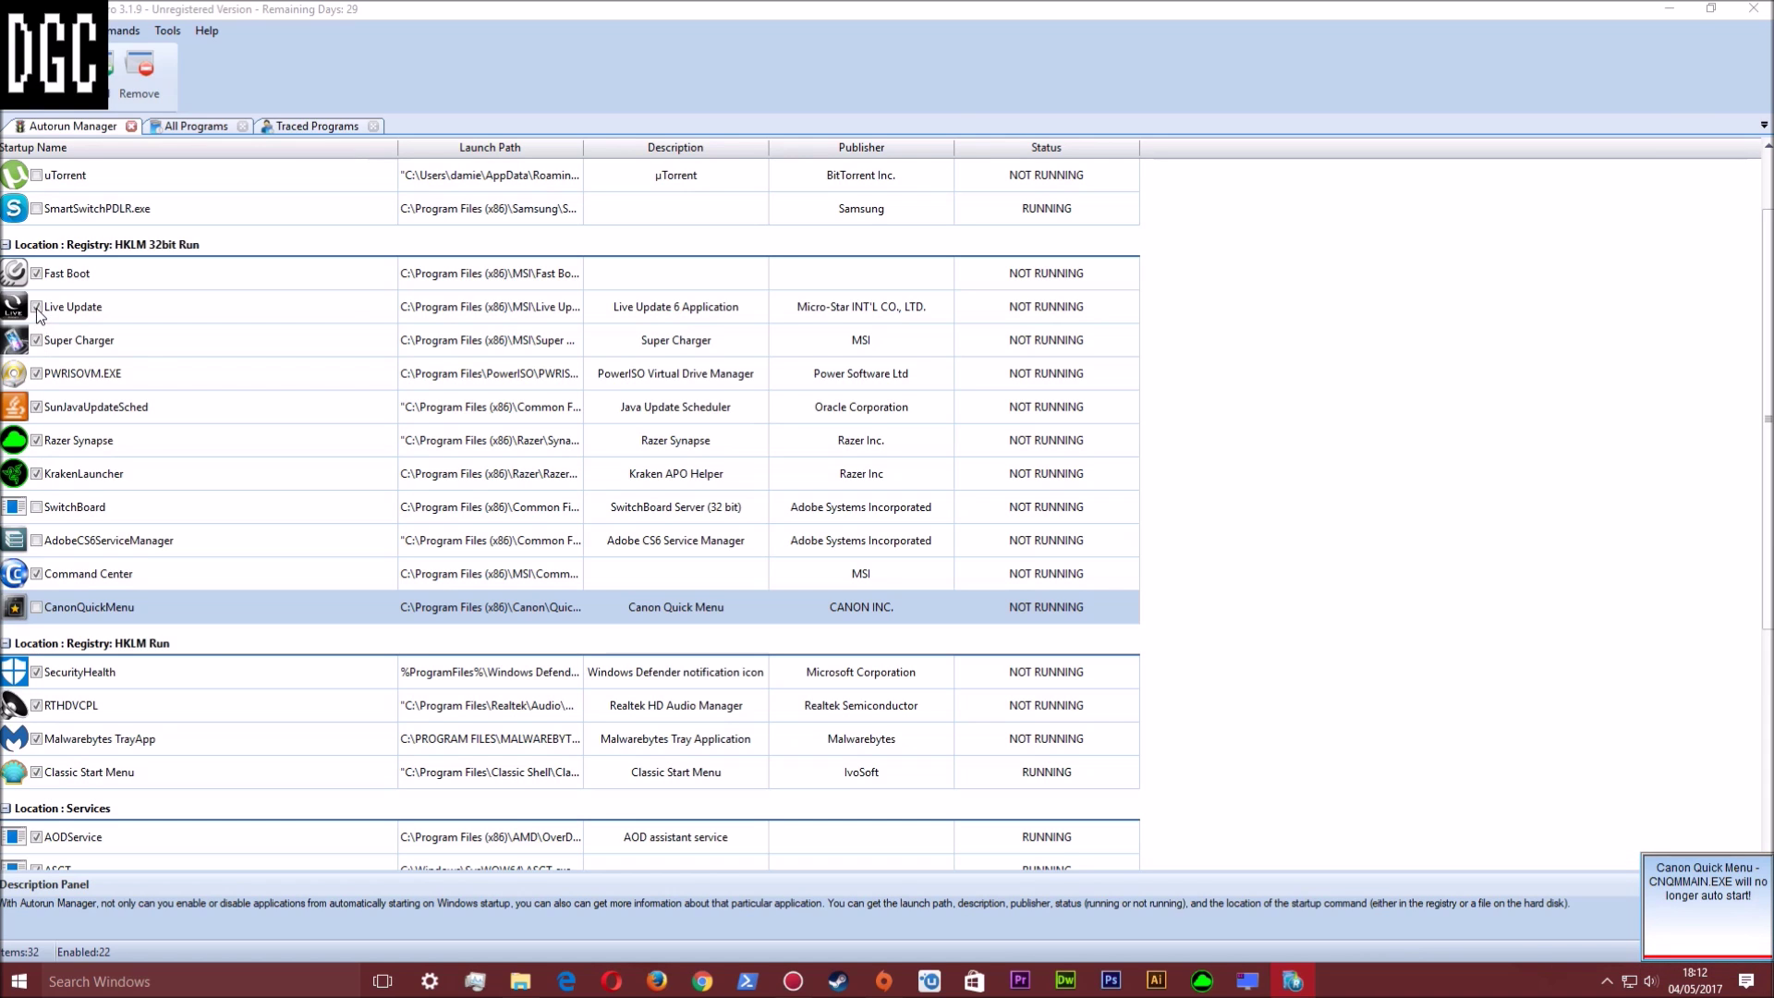
{"action": "left_click", "coordinate": [37, 372]}
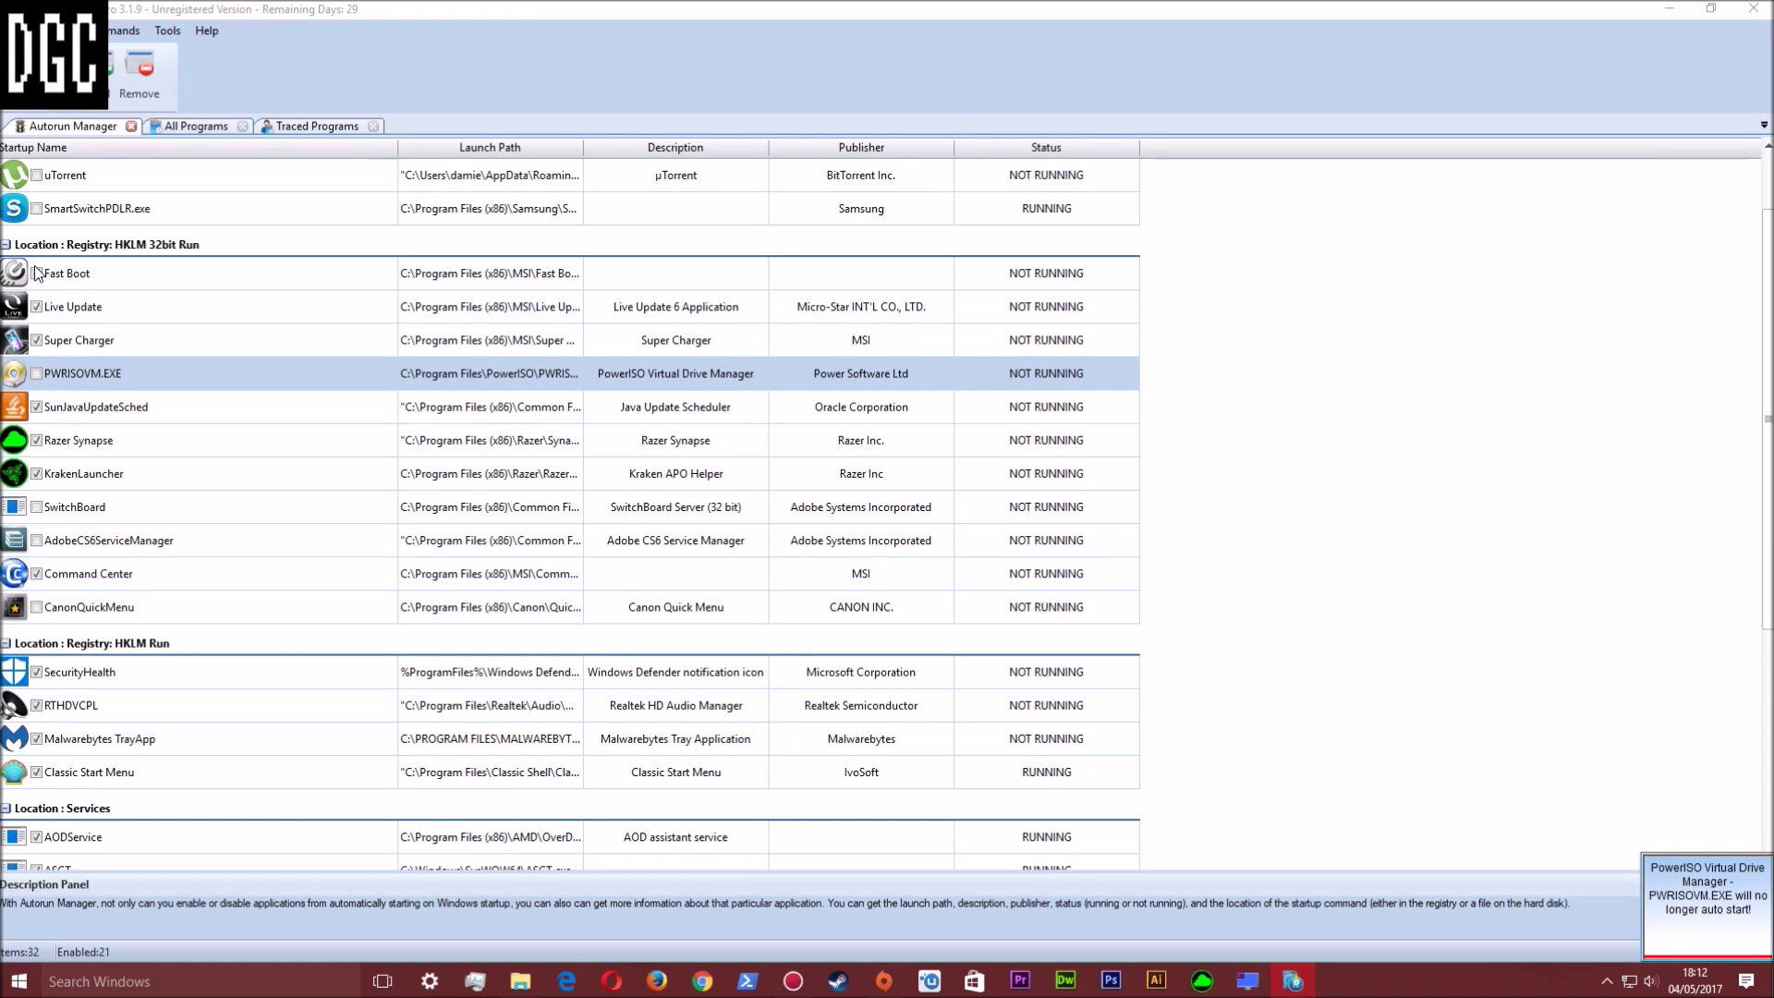
{"action": "left_click", "coordinate": [42, 406]}
{"action": "left_click", "coordinate": [40, 401]}
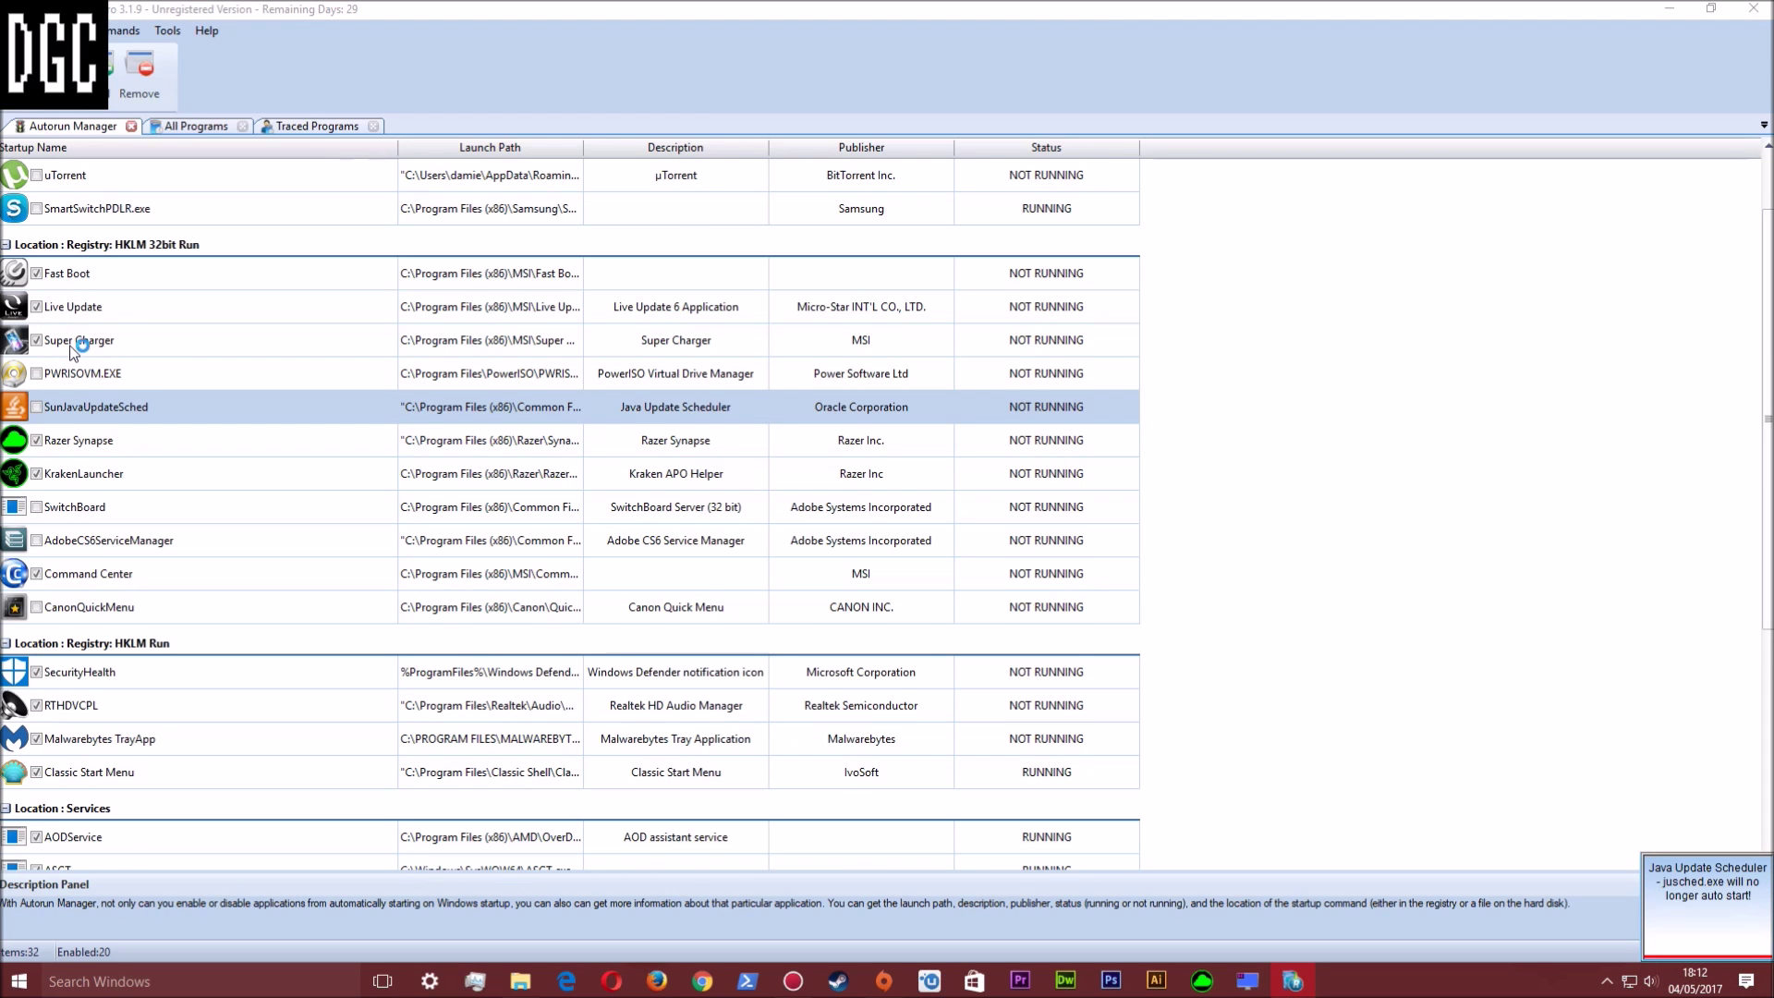
Review the full list of startup entries and services in the Autorun Manager, and view the installed programs
{"action": "scroll", "coordinate": [72, 340], "scroll_direction": "up", "scroll_amount": 2}
{"action": "scroll", "coordinate": [38, 369], "scroll_direction": "down", "scroll_amount": 3}
{"action": "scroll", "coordinate": [40, 388], "scroll_direction": "down", "scroll_amount": 2}
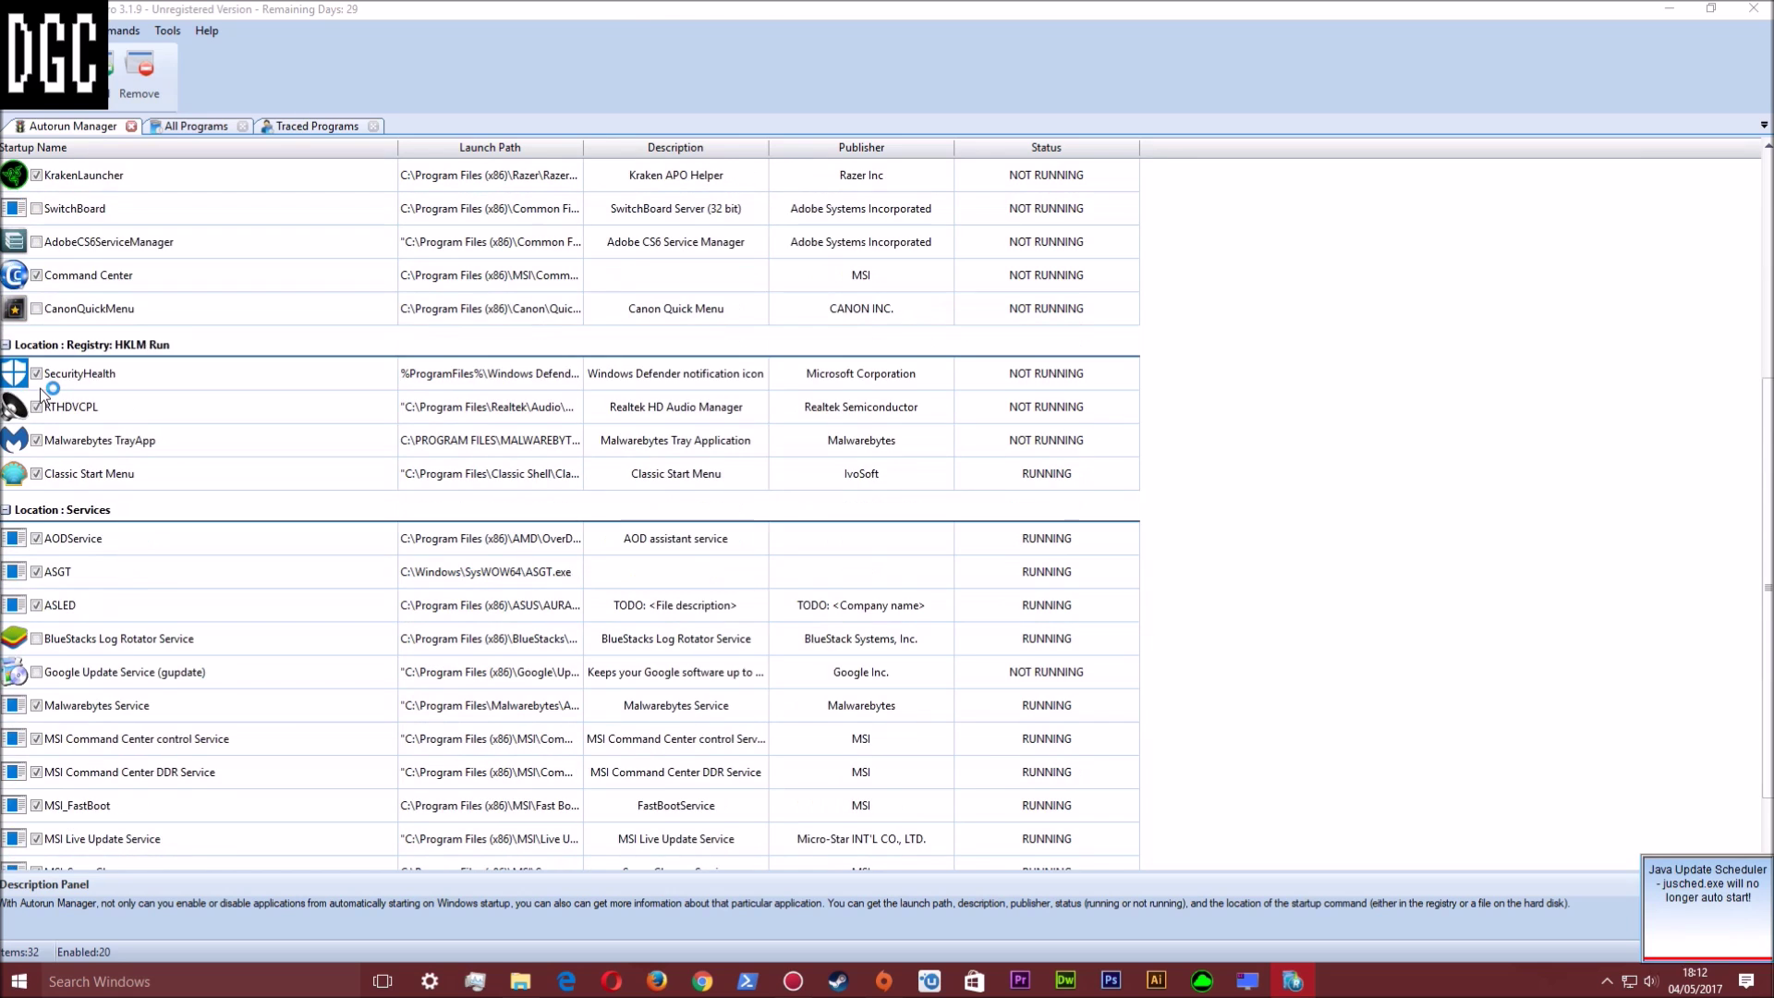
{"action": "scroll", "coordinate": [41, 392], "scroll_direction": "down", "scroll_amount": 1}
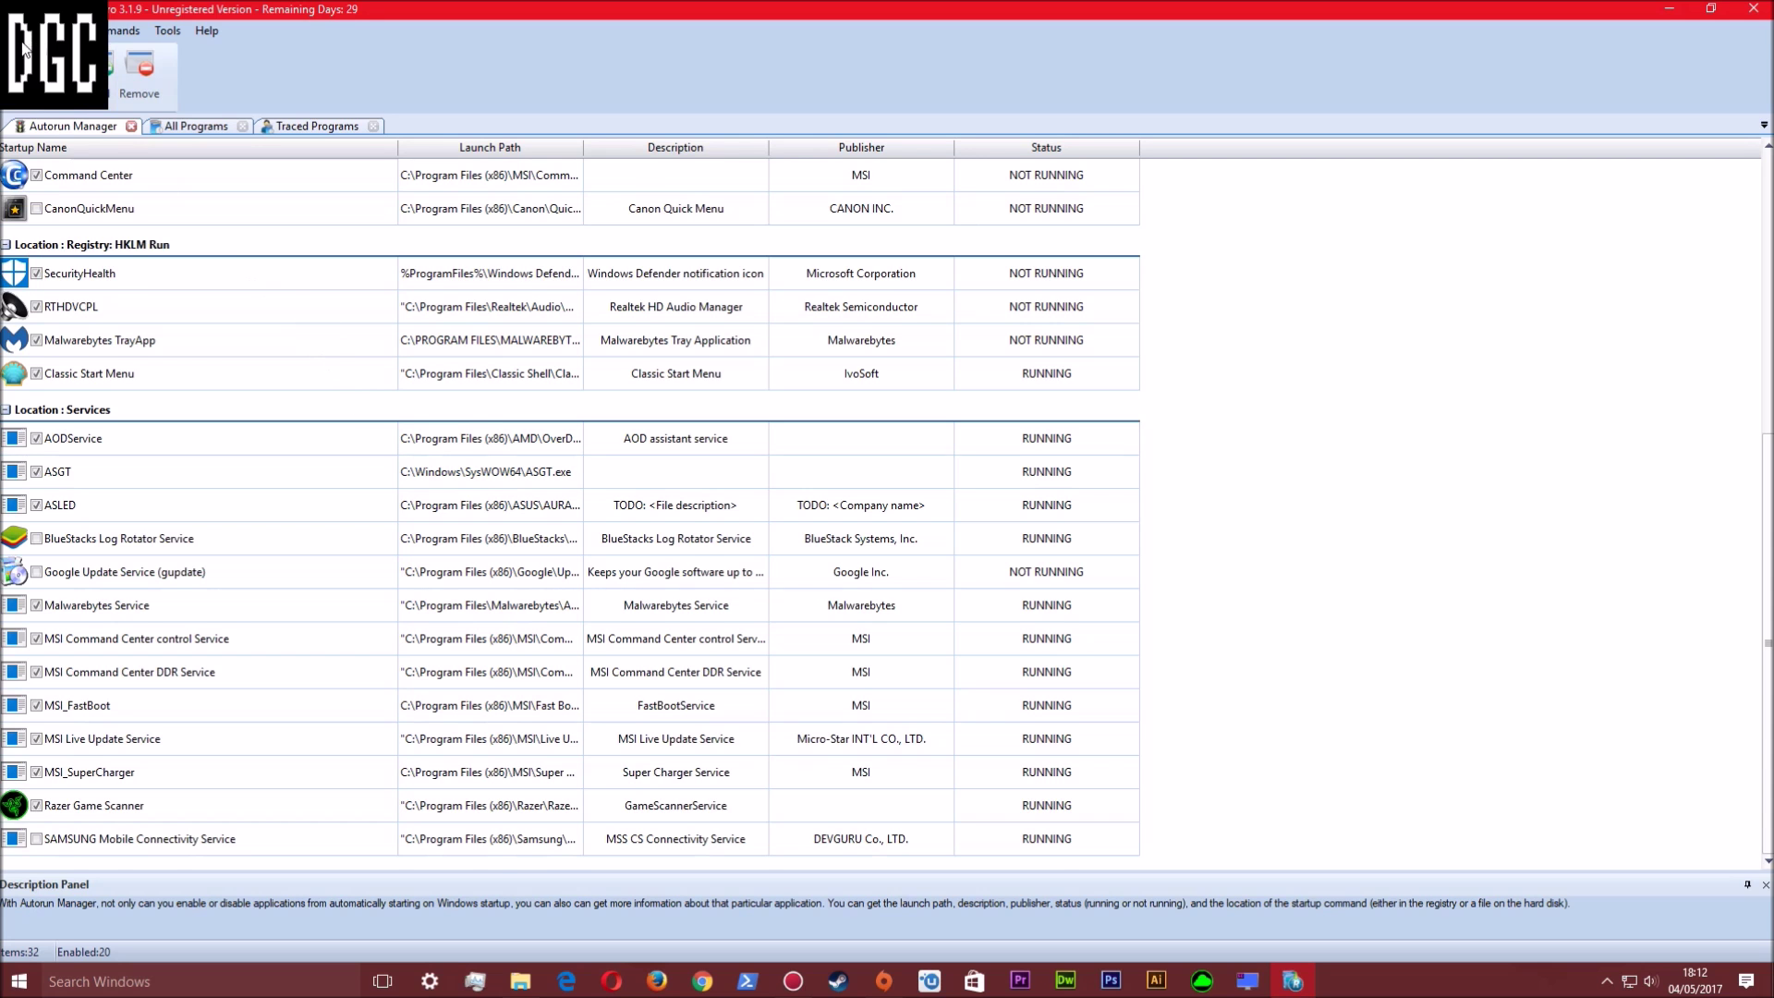
{"action": "scroll", "coordinate": [109, 279], "scroll_direction": "up", "scroll_amount": 5}
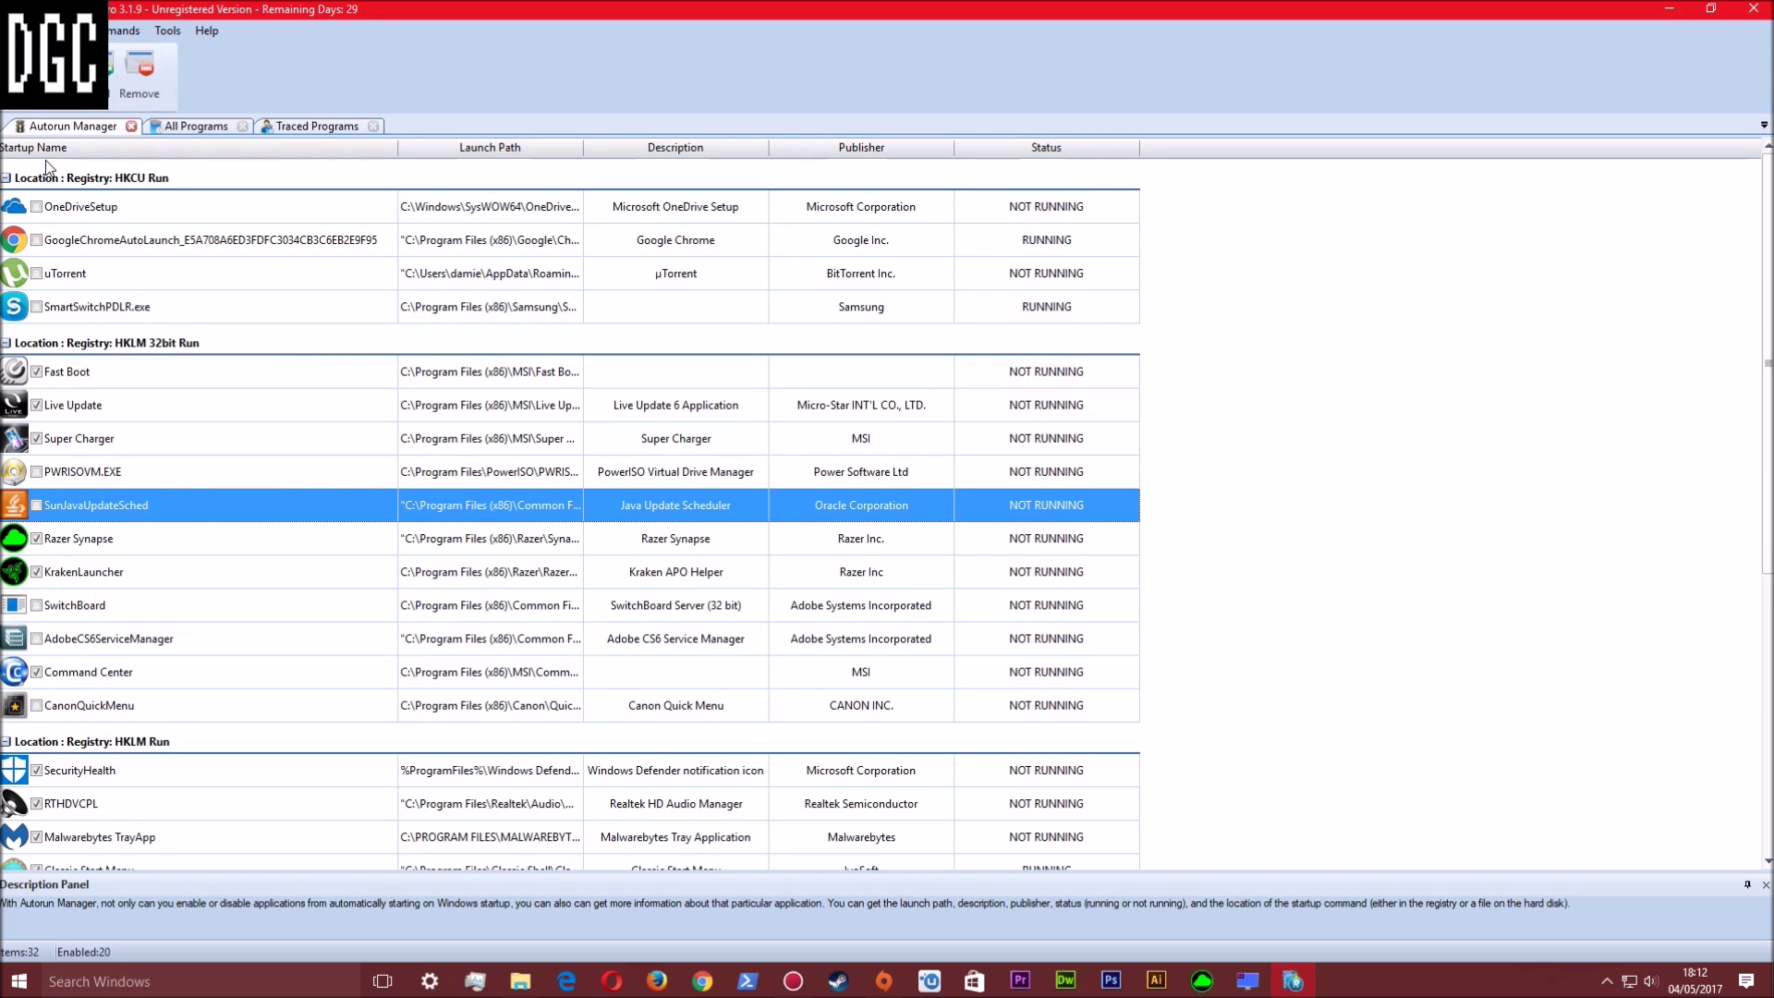
{"action": "left_click", "coordinate": [189, 127]}
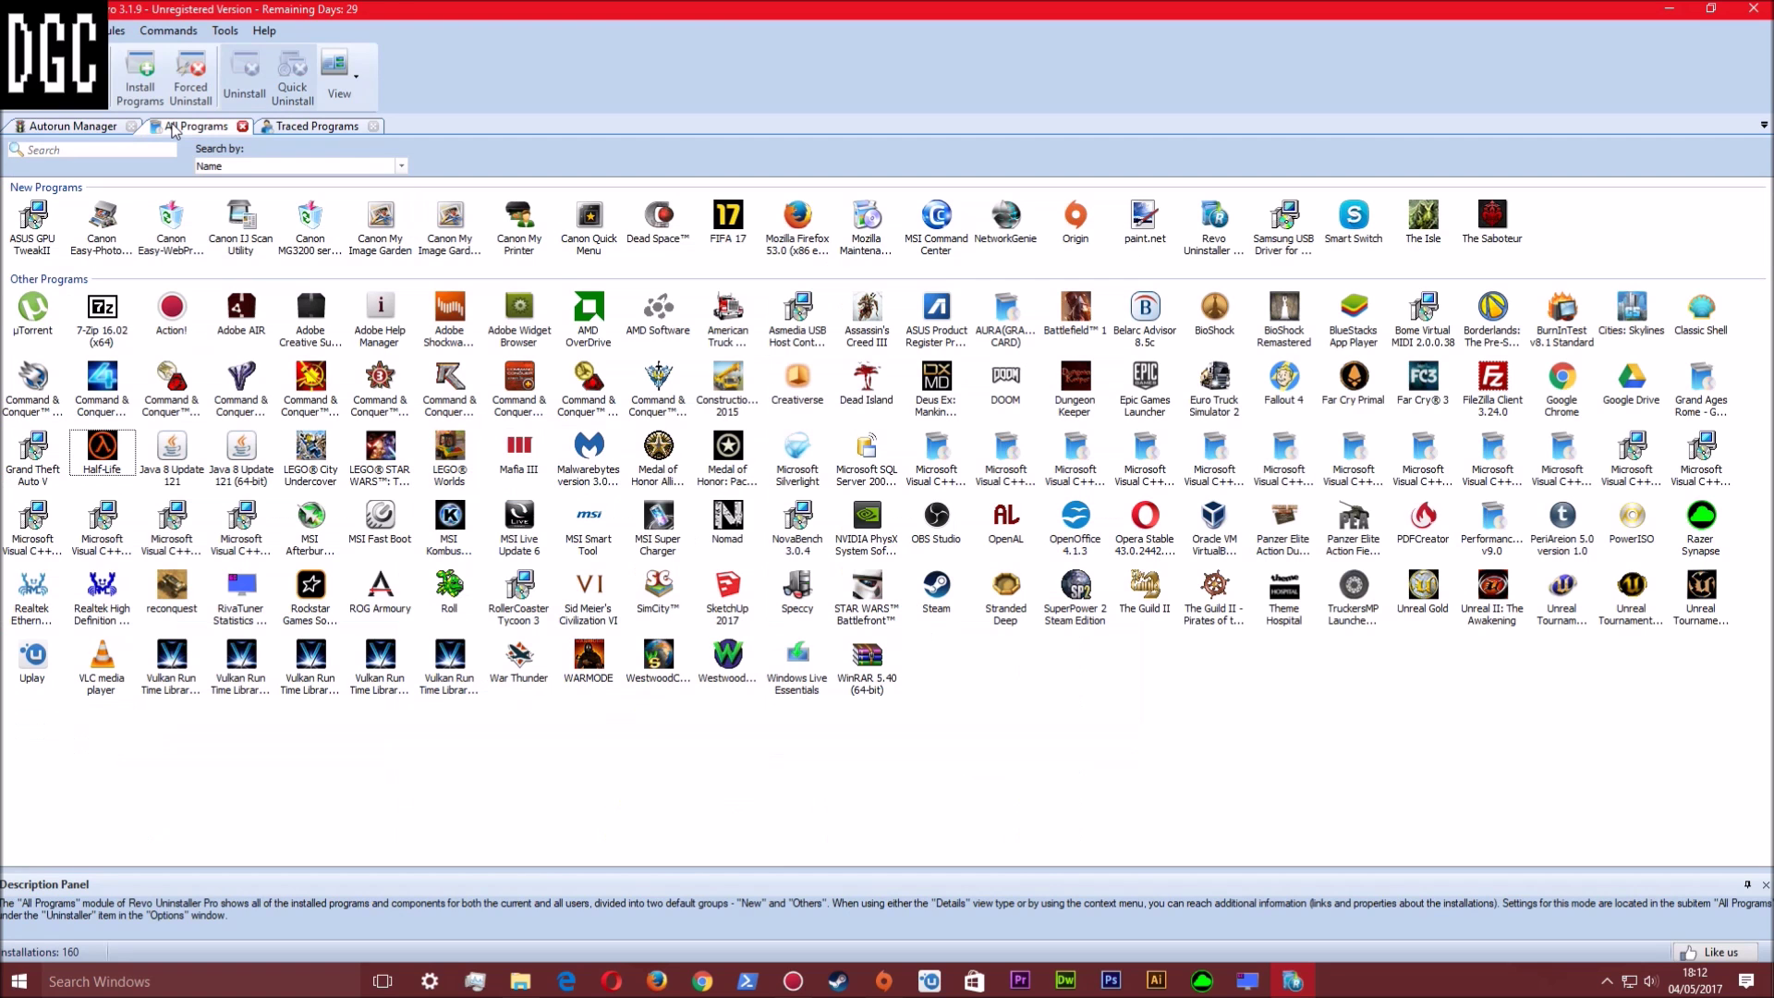
{"action": "left_click", "coordinate": [96, 129]}
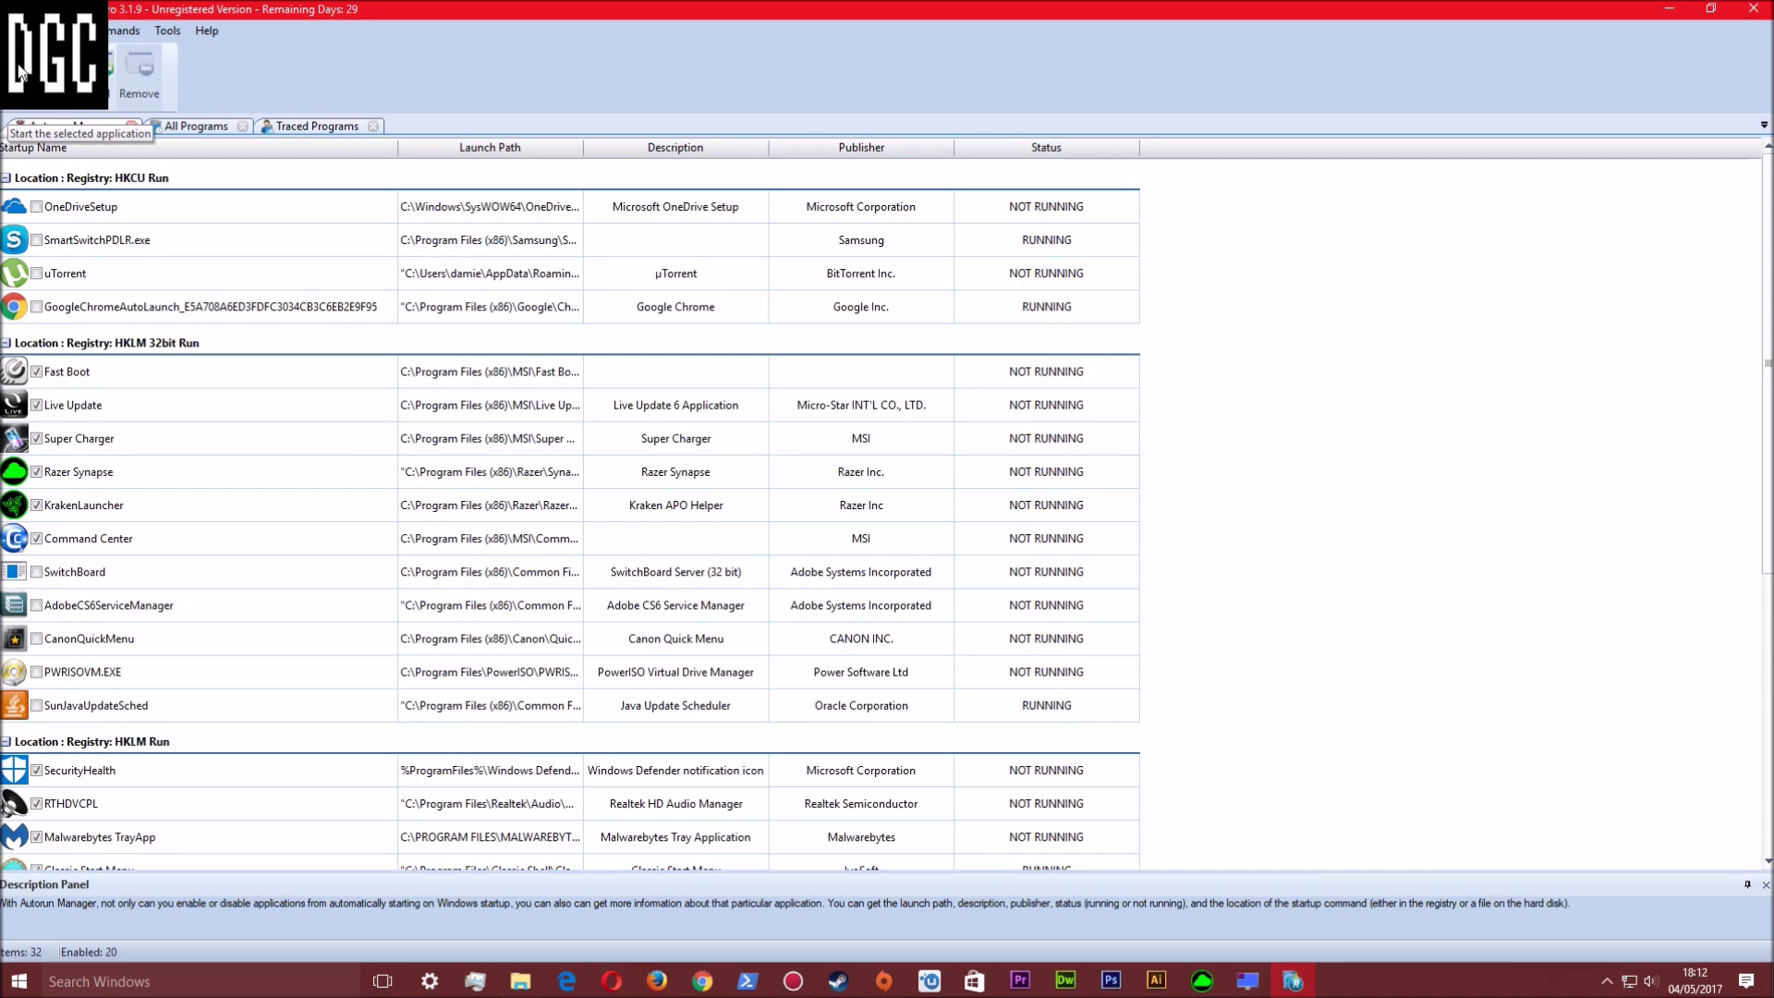
{"action": "scroll", "coordinate": [78, 406], "scroll_direction": "down", "scroll_amount": 5}
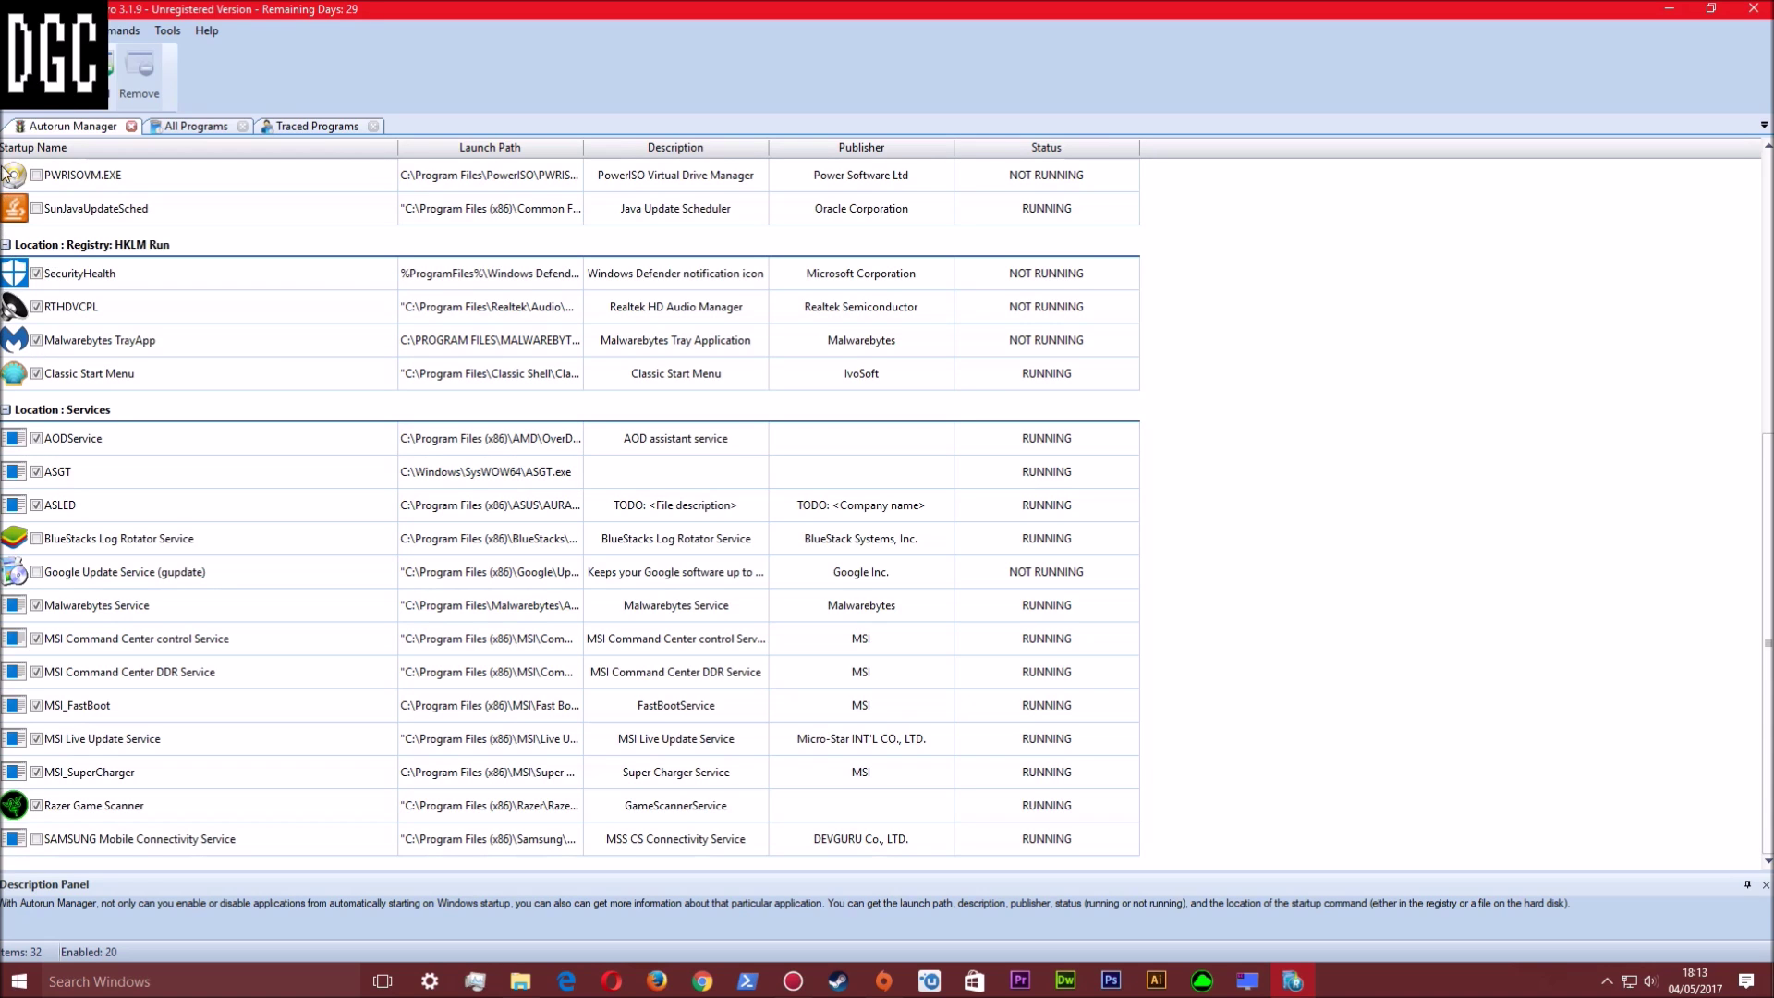
Scan only the SYSTEM (C:) drive with the Junk Files Cleaner, excluding Storage HDD (E:) and USB Drive (F:)
{"action": "left_click", "coordinate": [167, 31]}
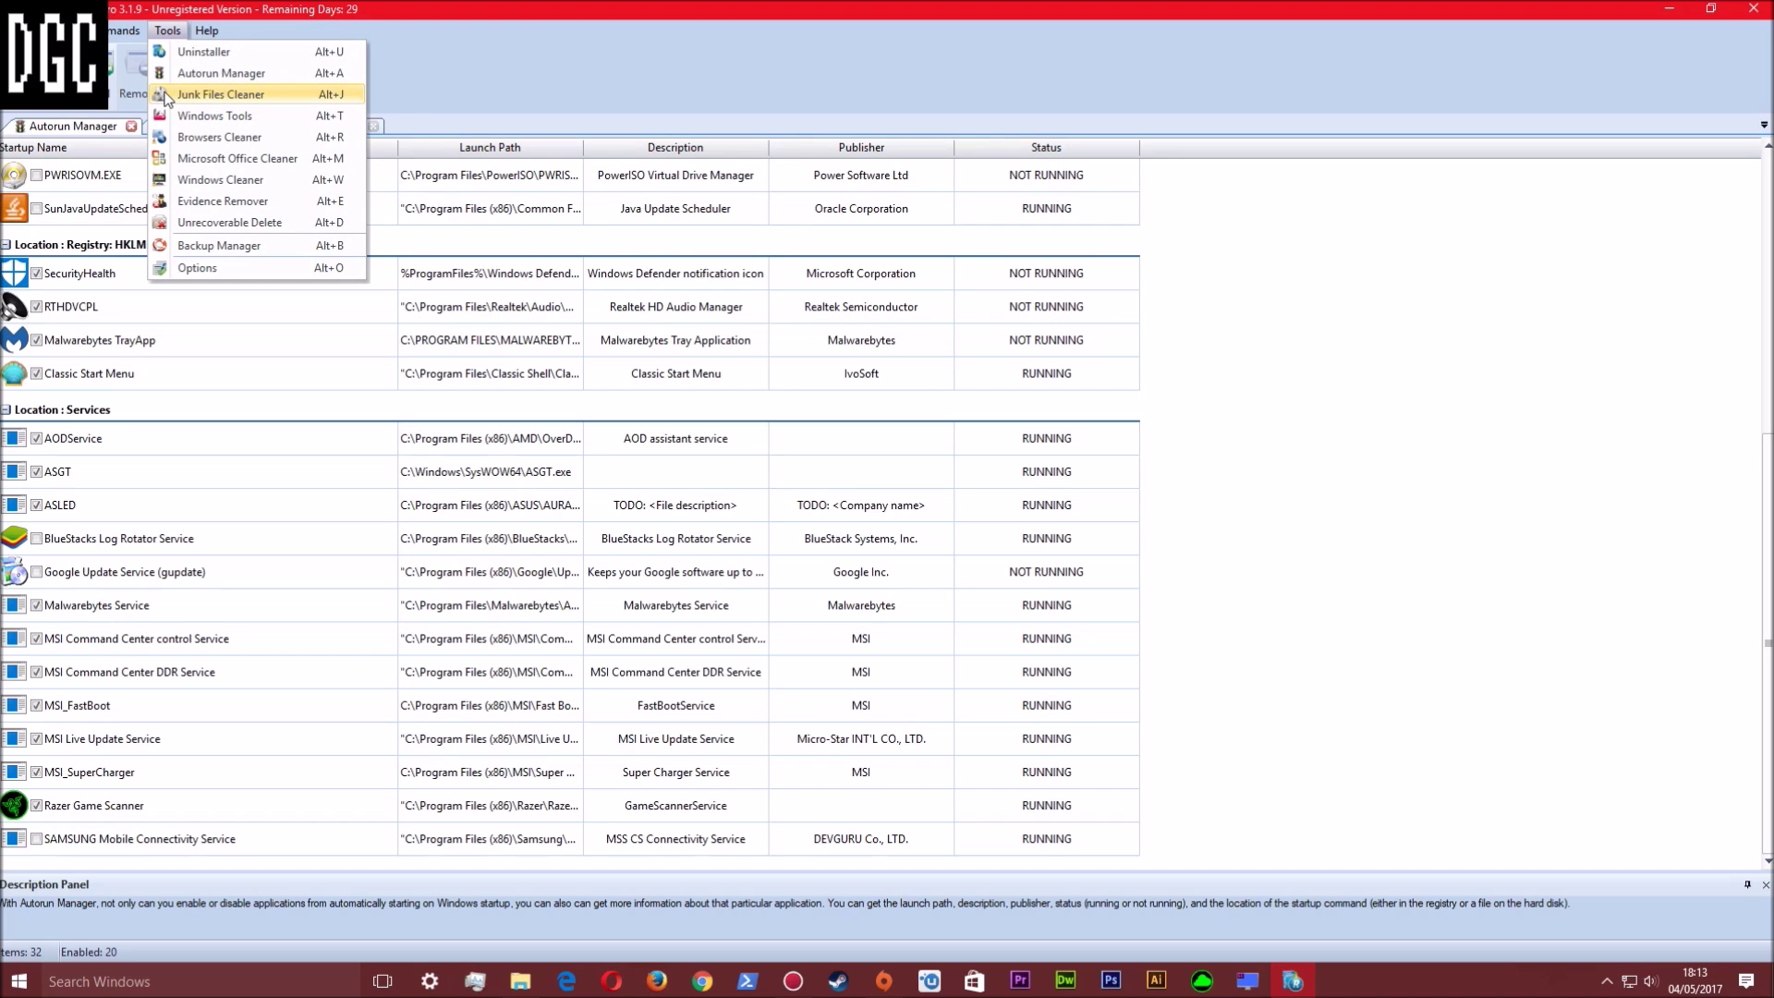
{"action": "left_click", "coordinate": [221, 93]}
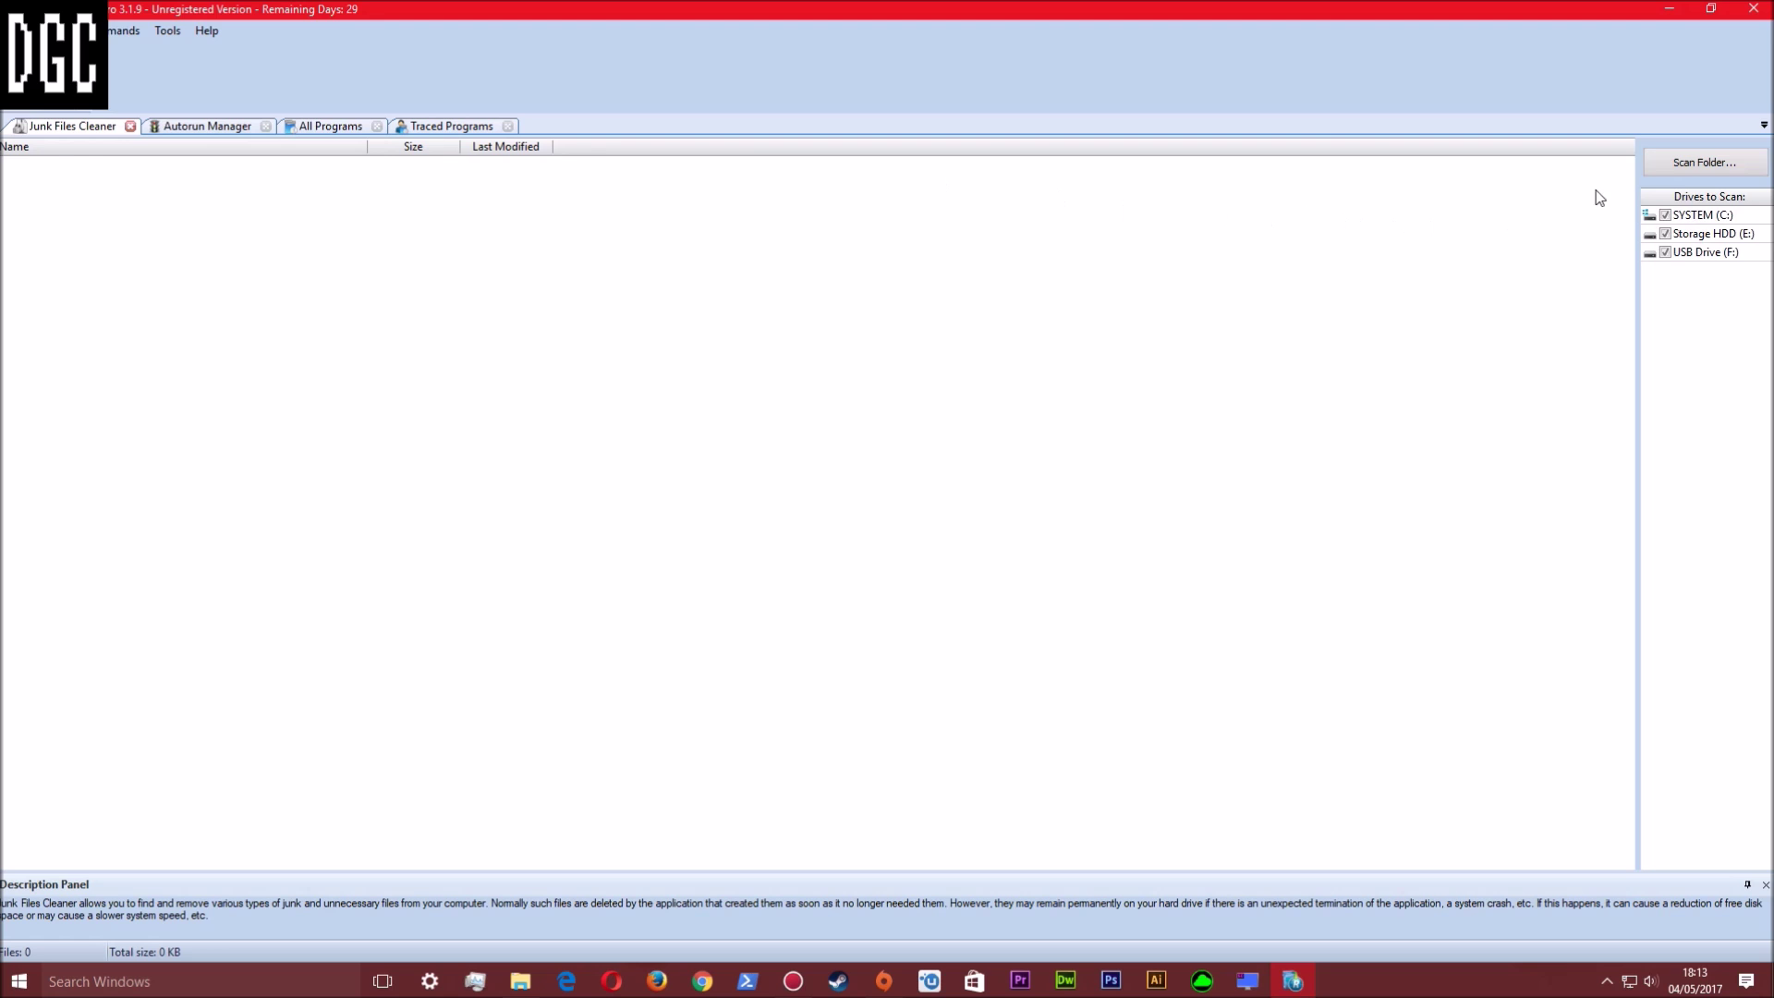
{"action": "left_click", "coordinate": [1666, 233]}
{"action": "left_click", "coordinate": [1665, 252]}
{"action": "left_click", "coordinate": [1689, 160]}
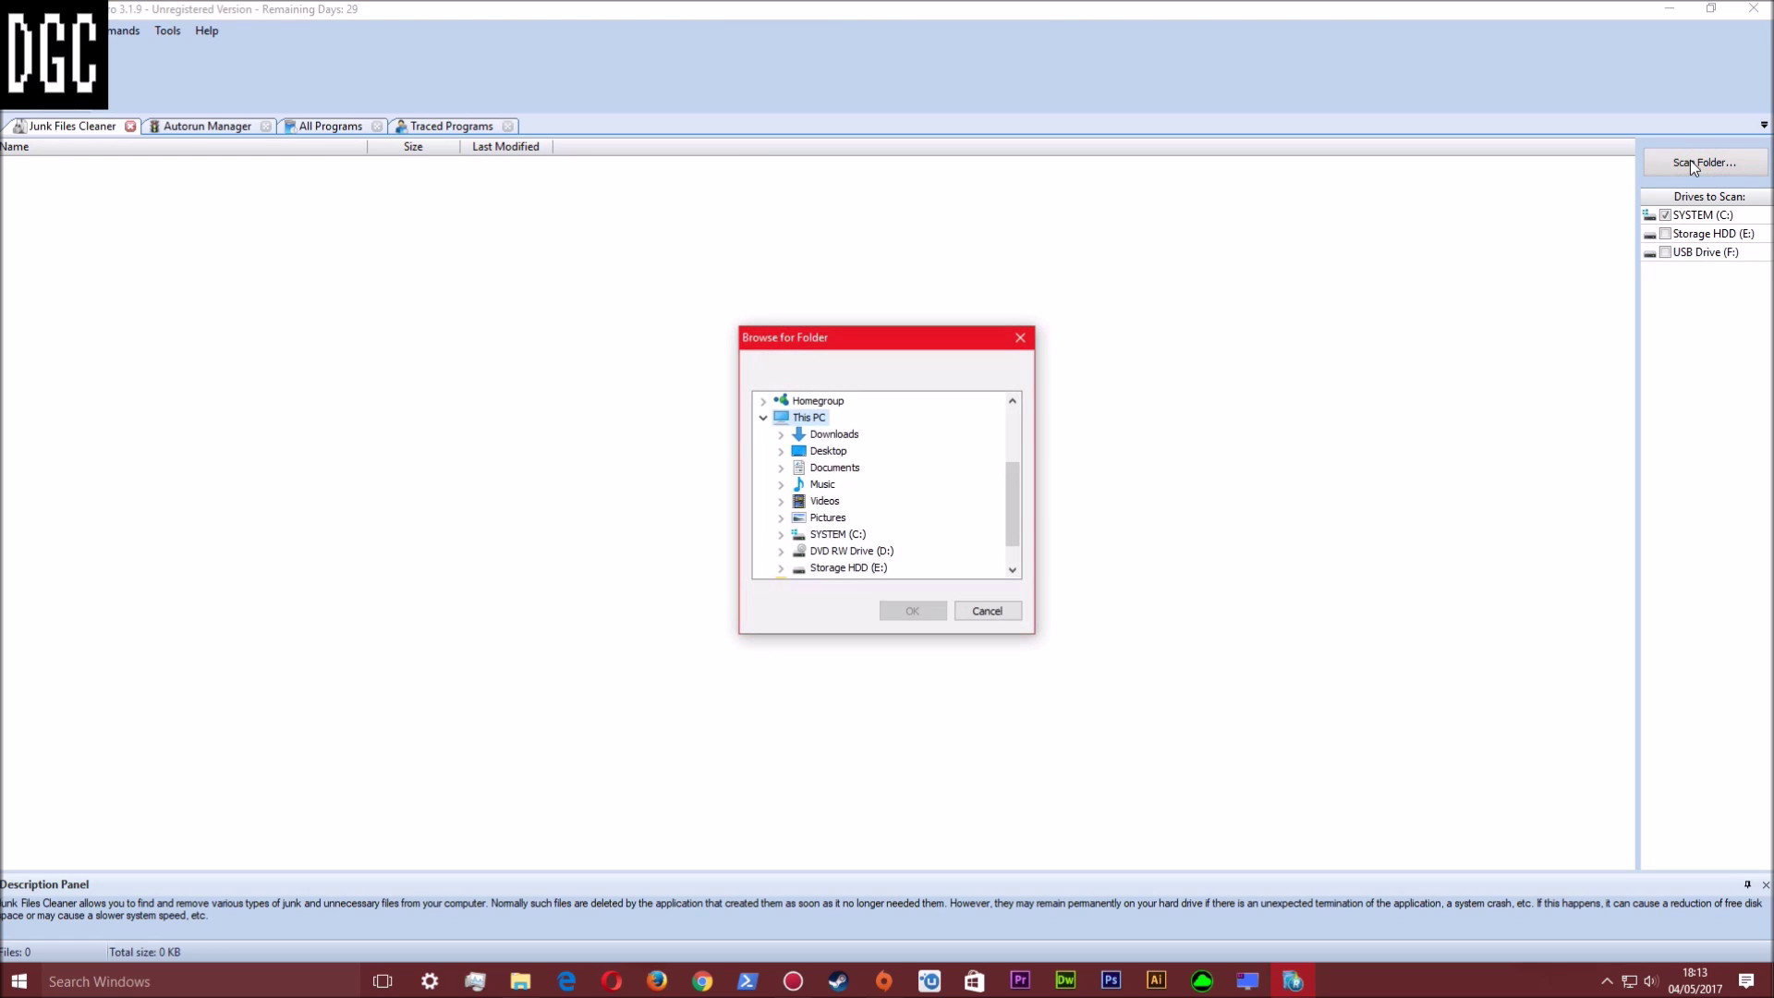
{"action": "left_click", "coordinate": [836, 534]}
{"action": "left_click", "coordinate": [899, 609]}
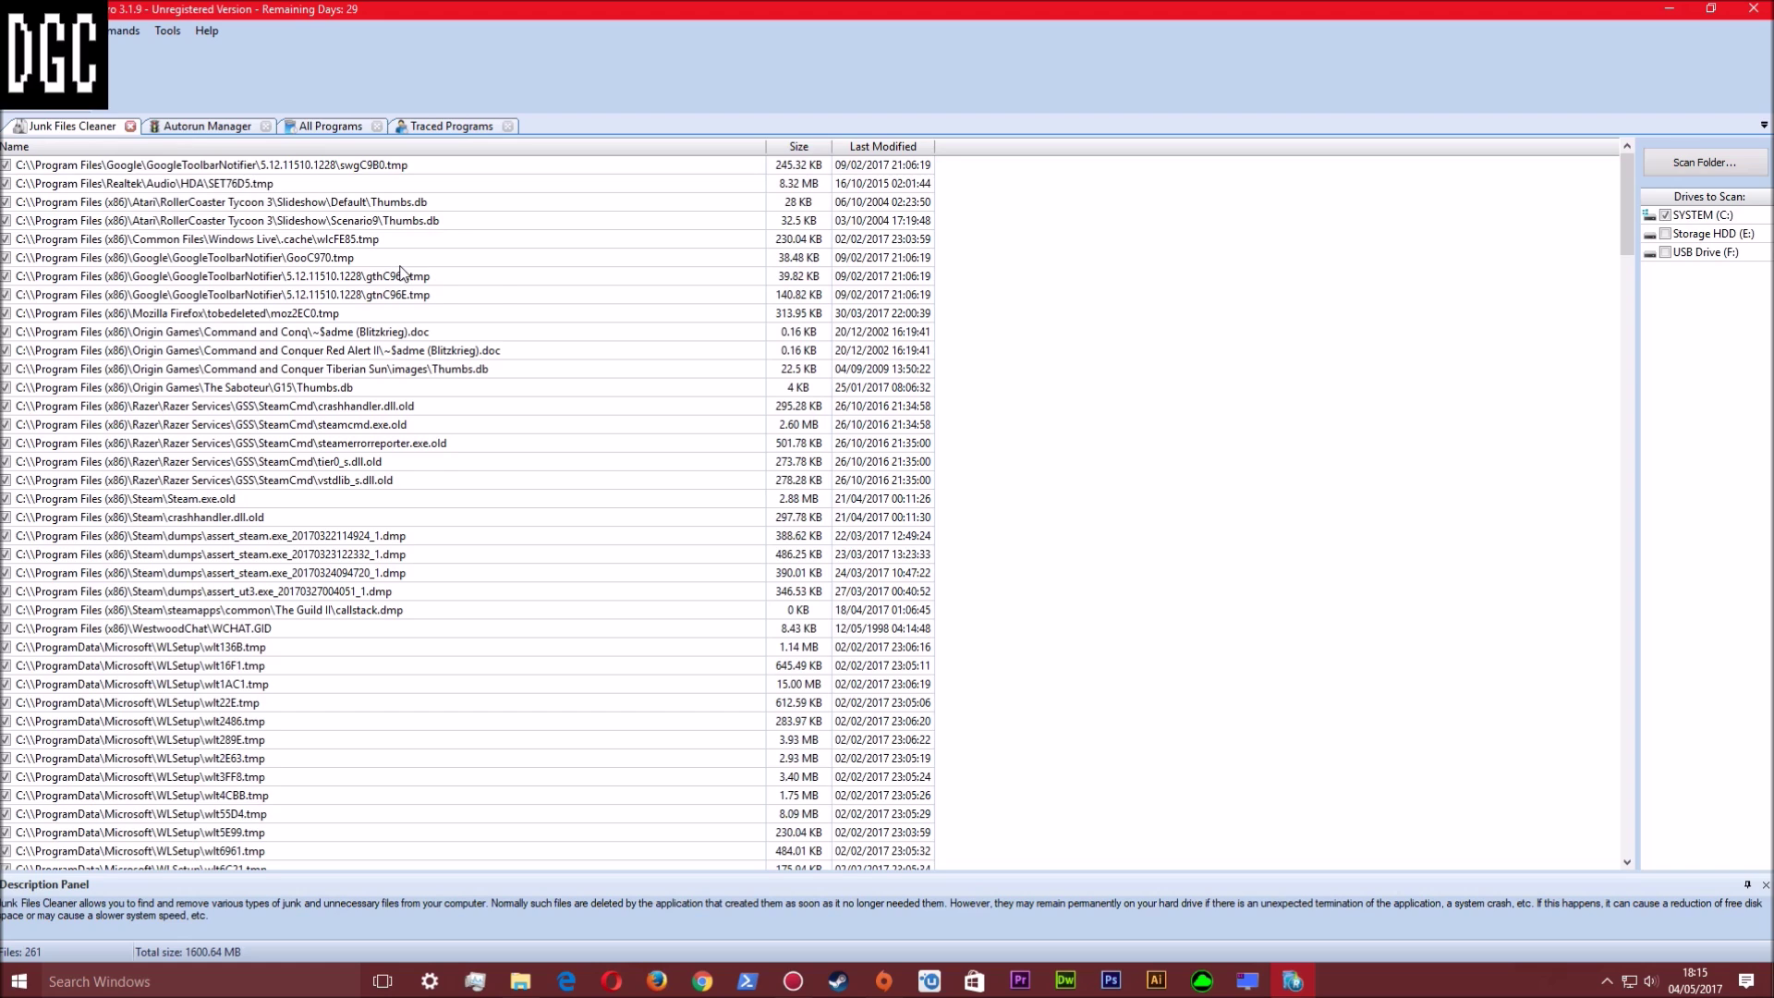
Review the junk files found on the C: drive and delete all of them
{"action": "scroll", "coordinate": [401, 273], "scroll_direction": "down", "scroll_amount": 2}
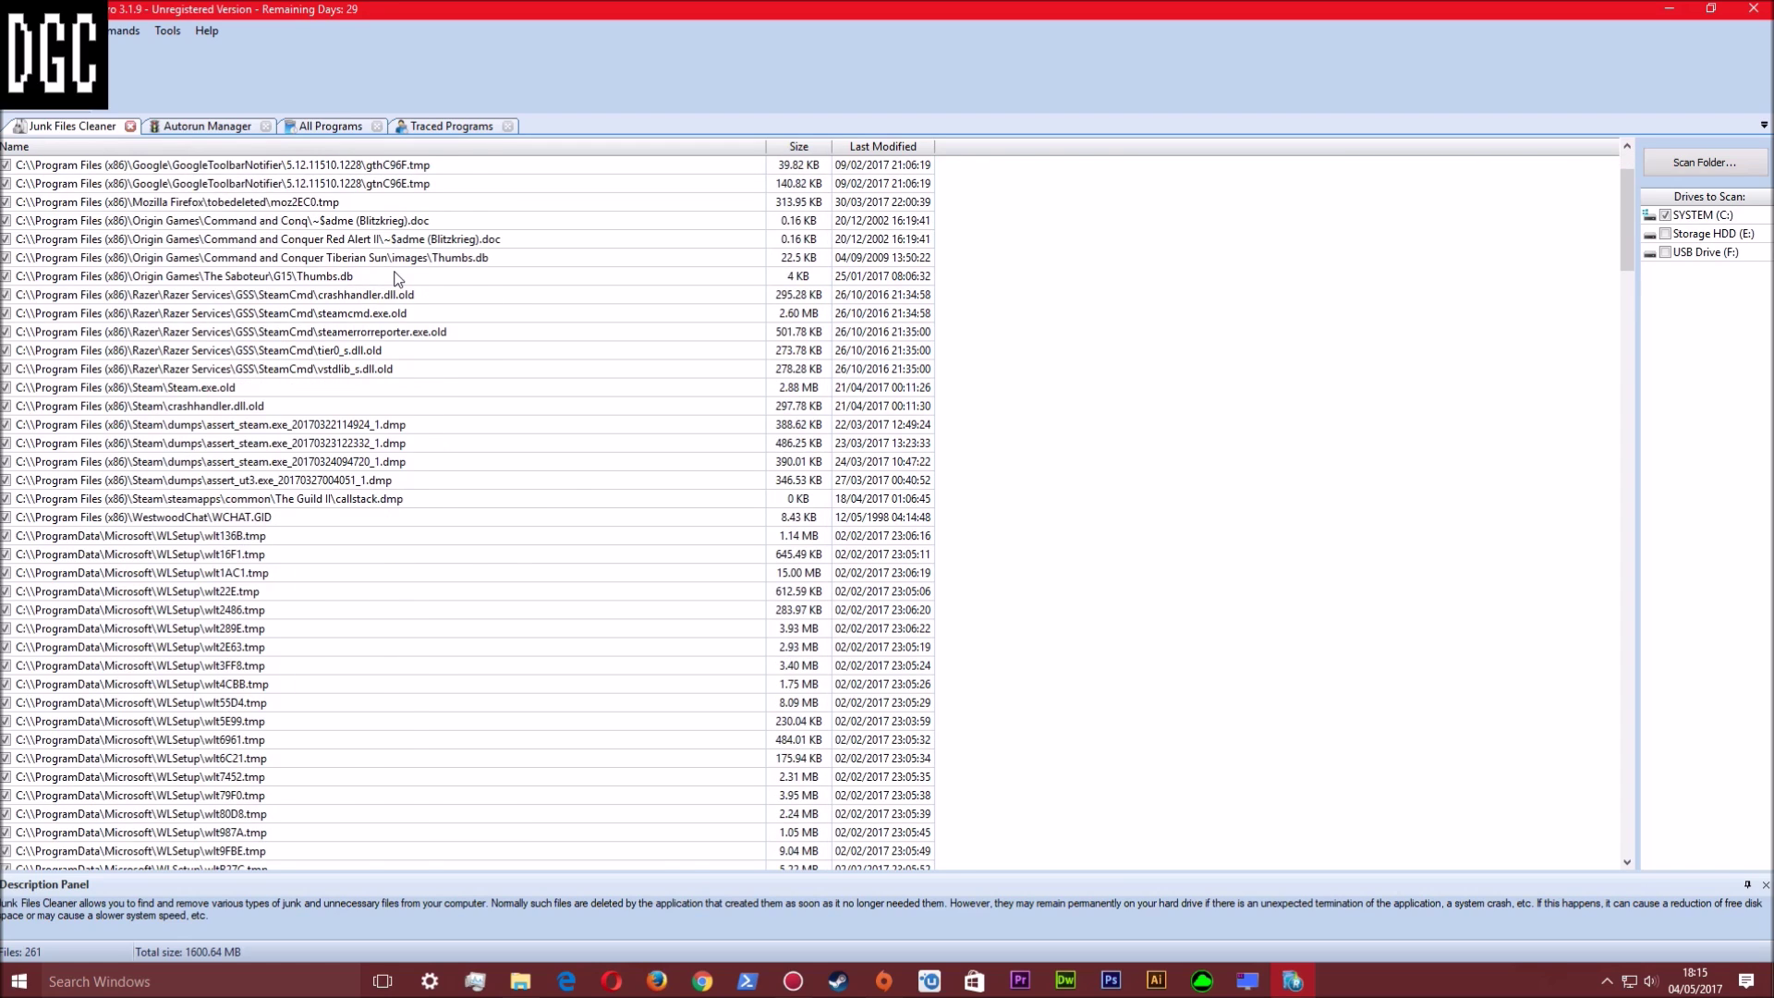
{"action": "scroll", "coordinate": [397, 277], "scroll_direction": "down", "scroll_amount": 15}
{"action": "scroll", "coordinate": [398, 277], "scroll_direction": "down", "scroll_amount": 7}
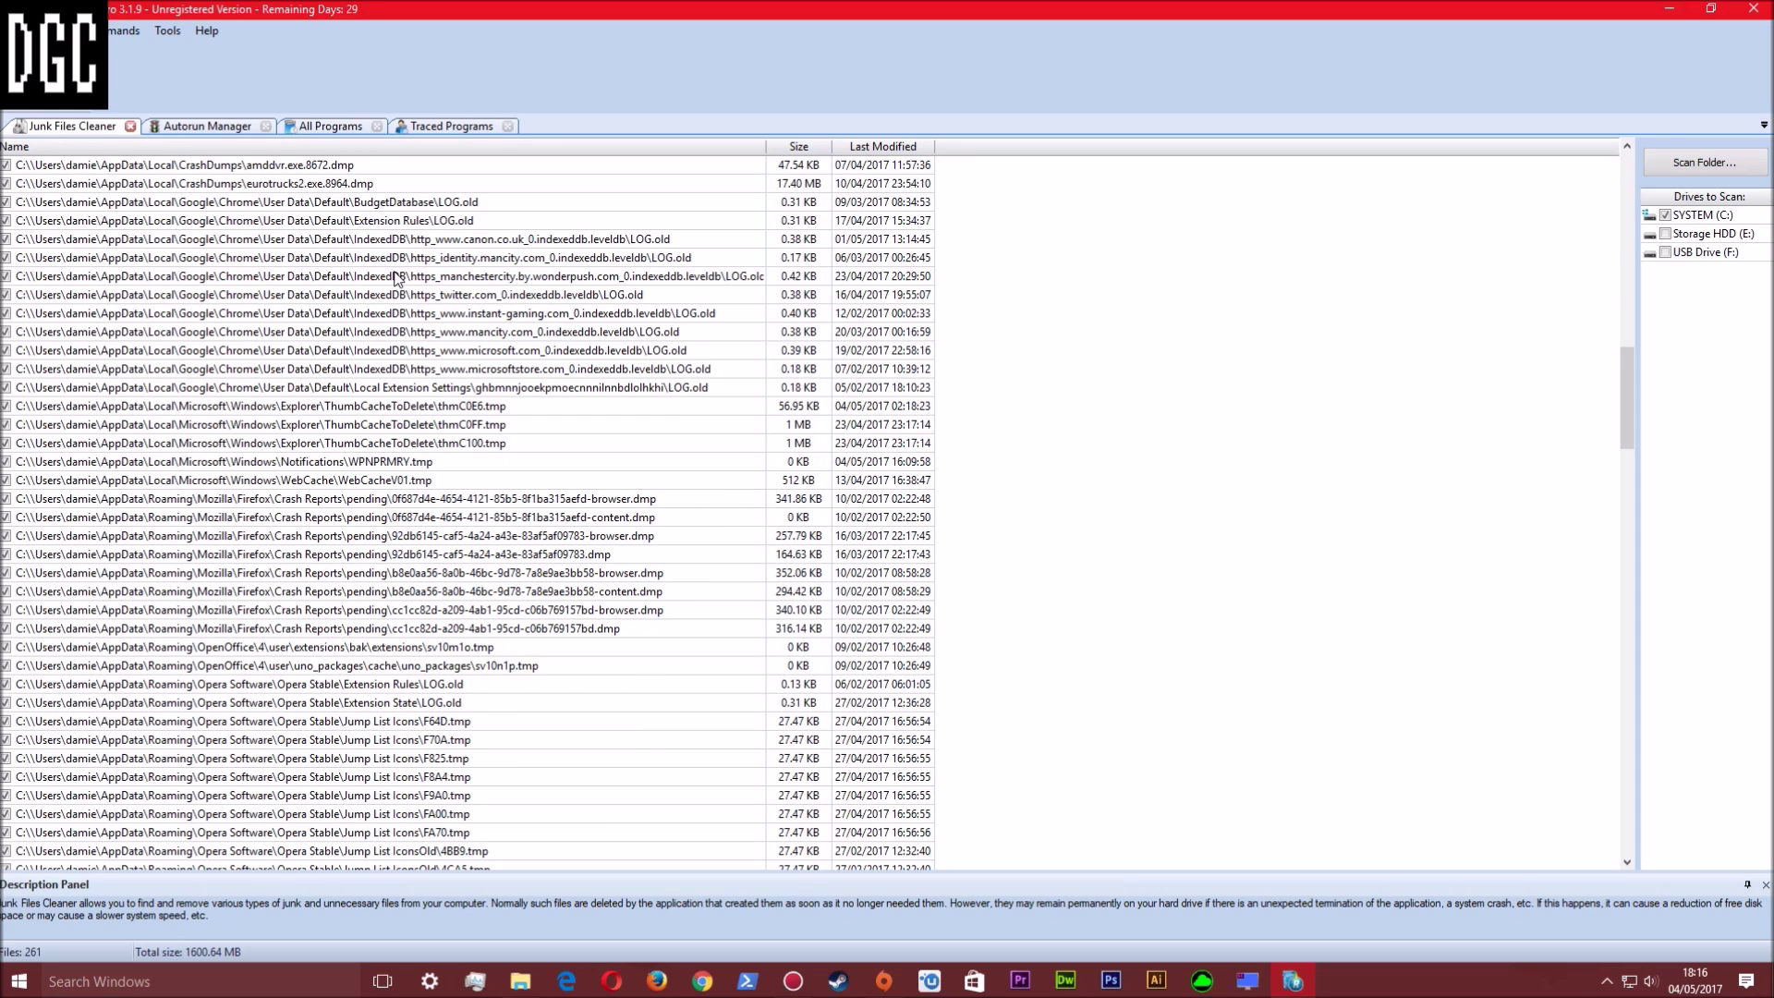
{"action": "scroll", "coordinate": [396, 277], "scroll_direction": "up", "scroll_amount": 1}
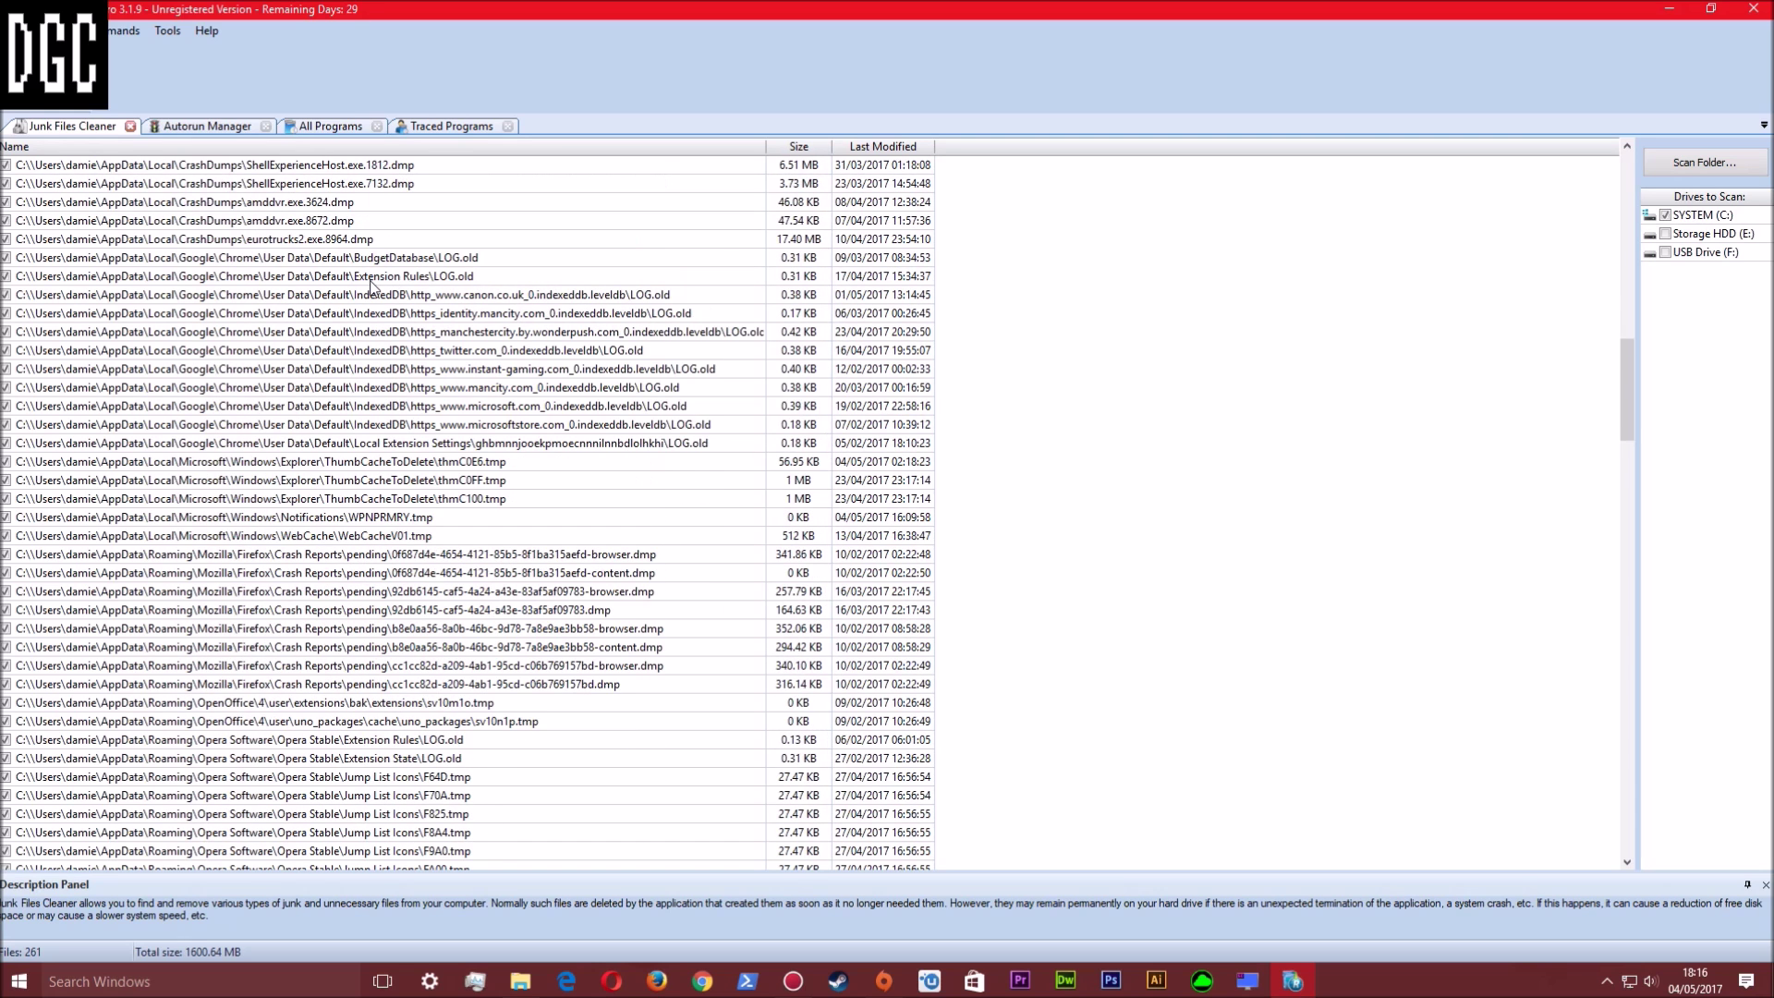
{"action": "scroll", "coordinate": [129, 196], "scroll_direction": "up", "scroll_amount": 20}
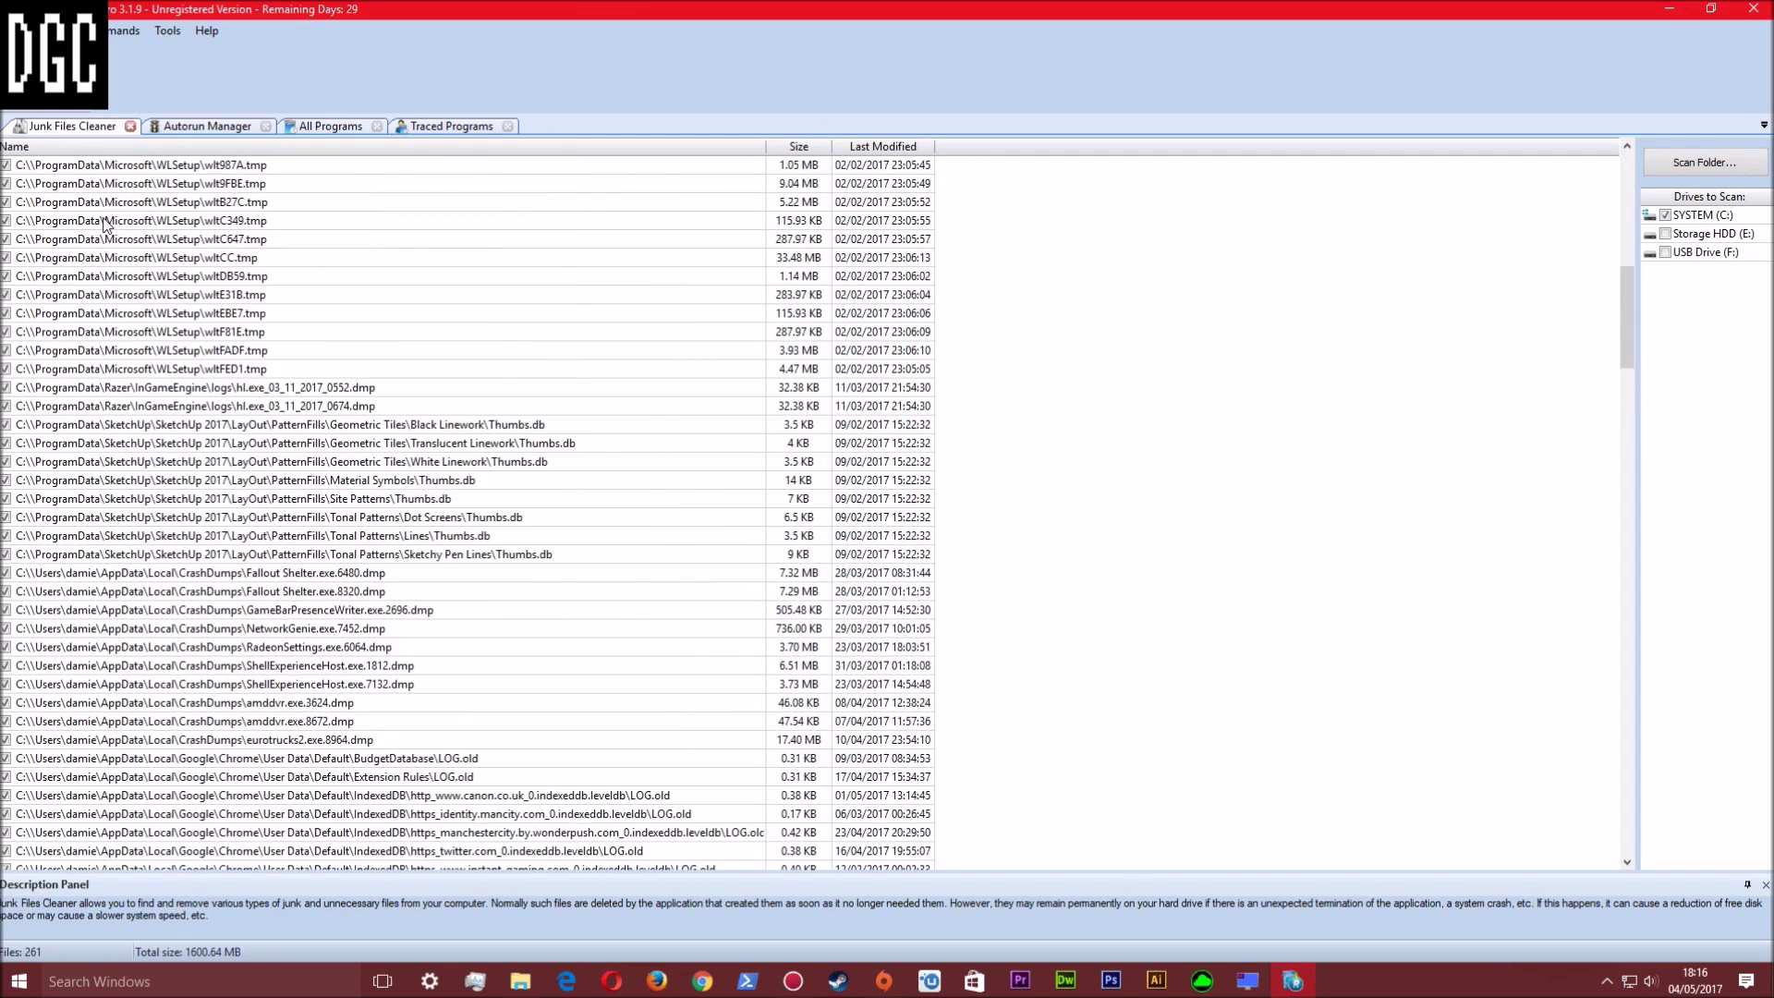
{"action": "scroll", "coordinate": [104, 220], "scroll_direction": "up", "scroll_amount": 2}
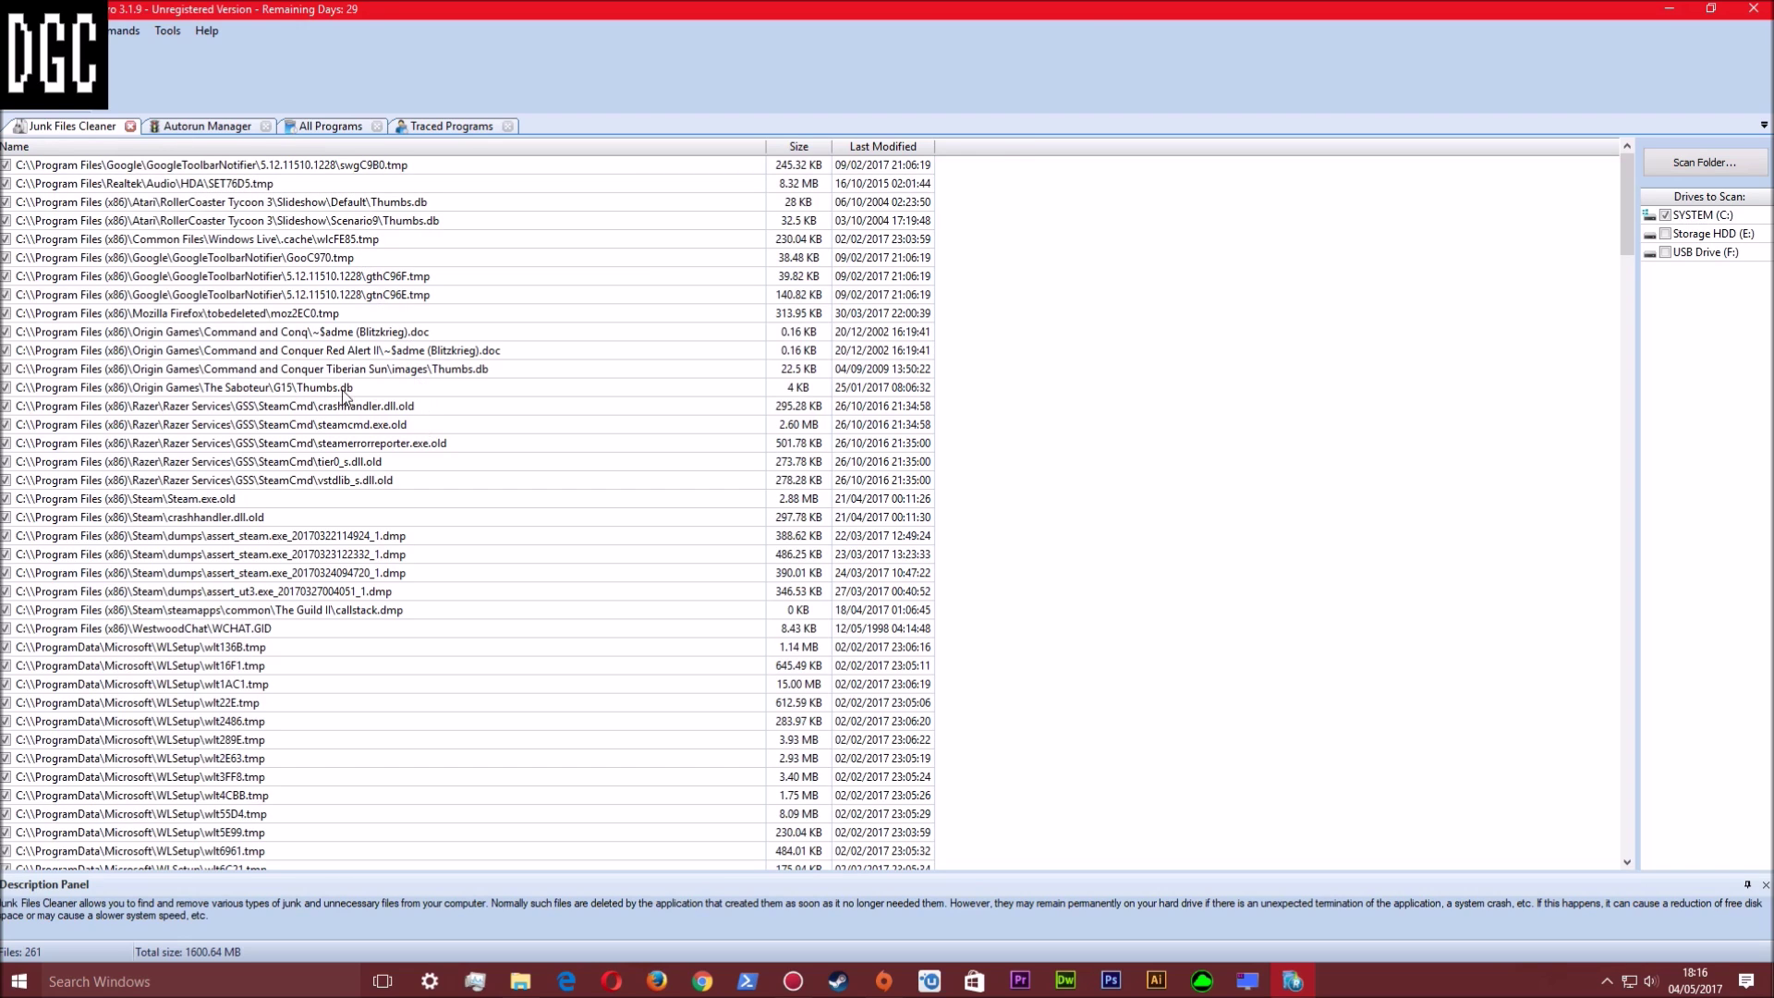
{"action": "left_click", "coordinate": [55, 91]}
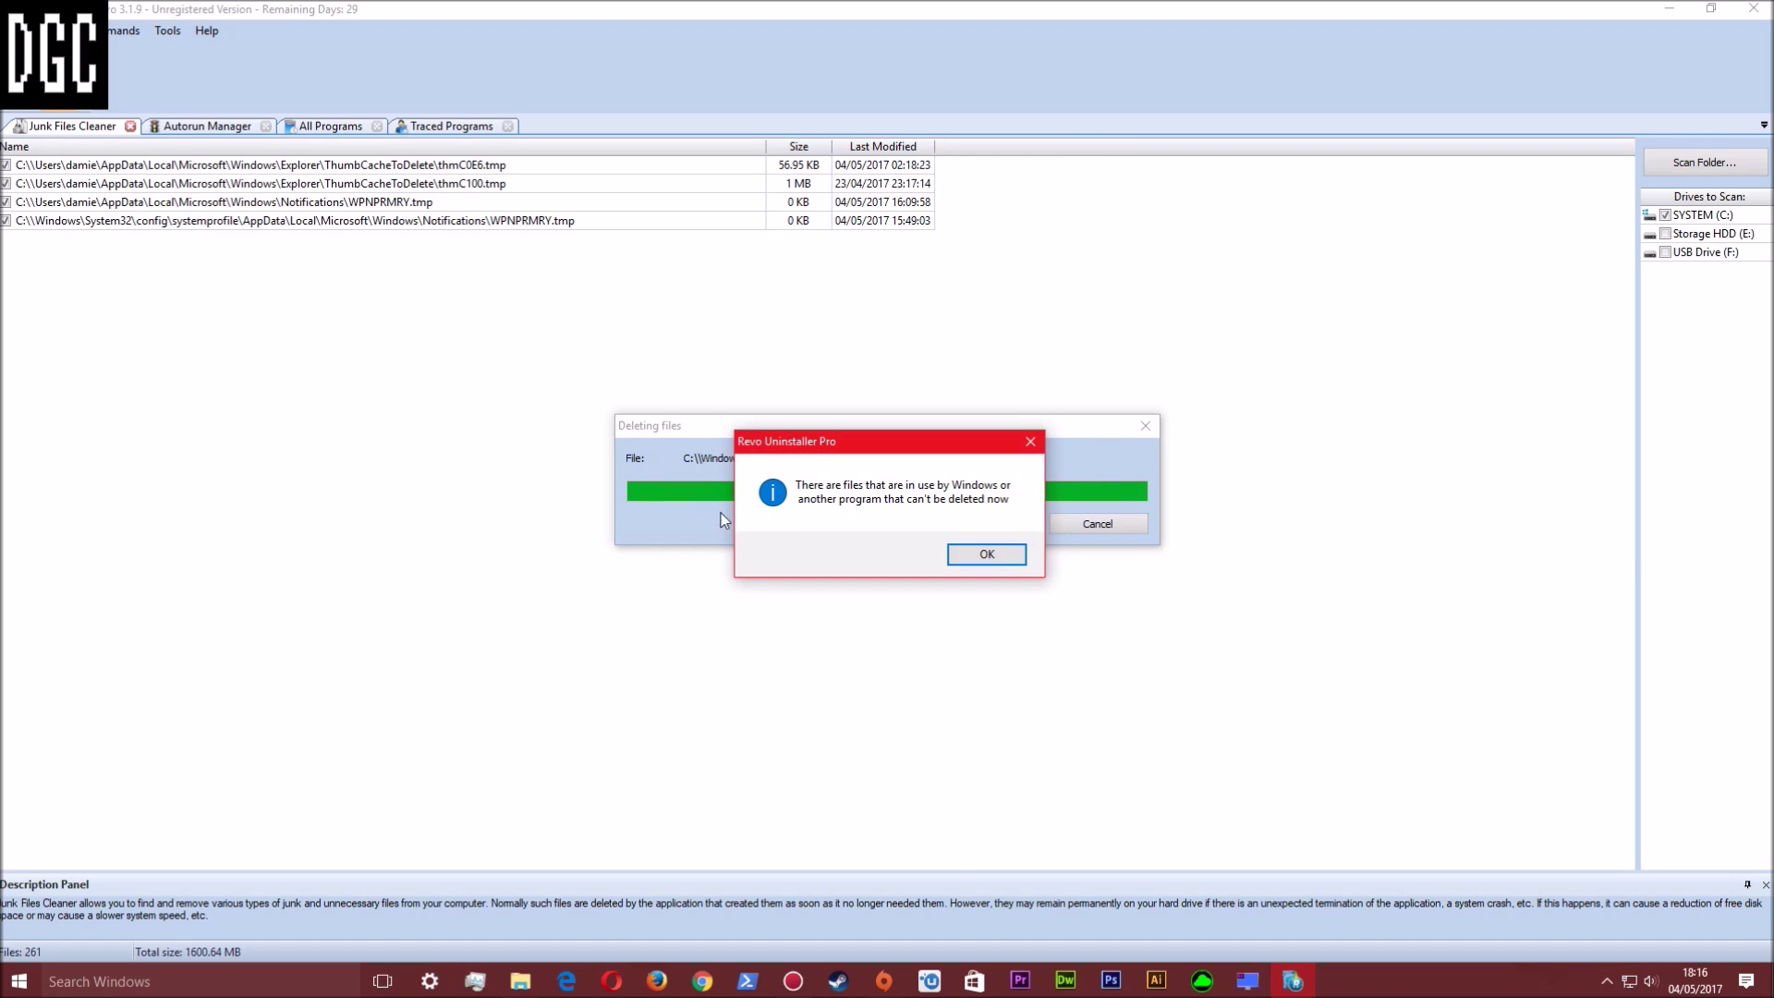
{"action": "left_click", "coordinate": [986, 554]}
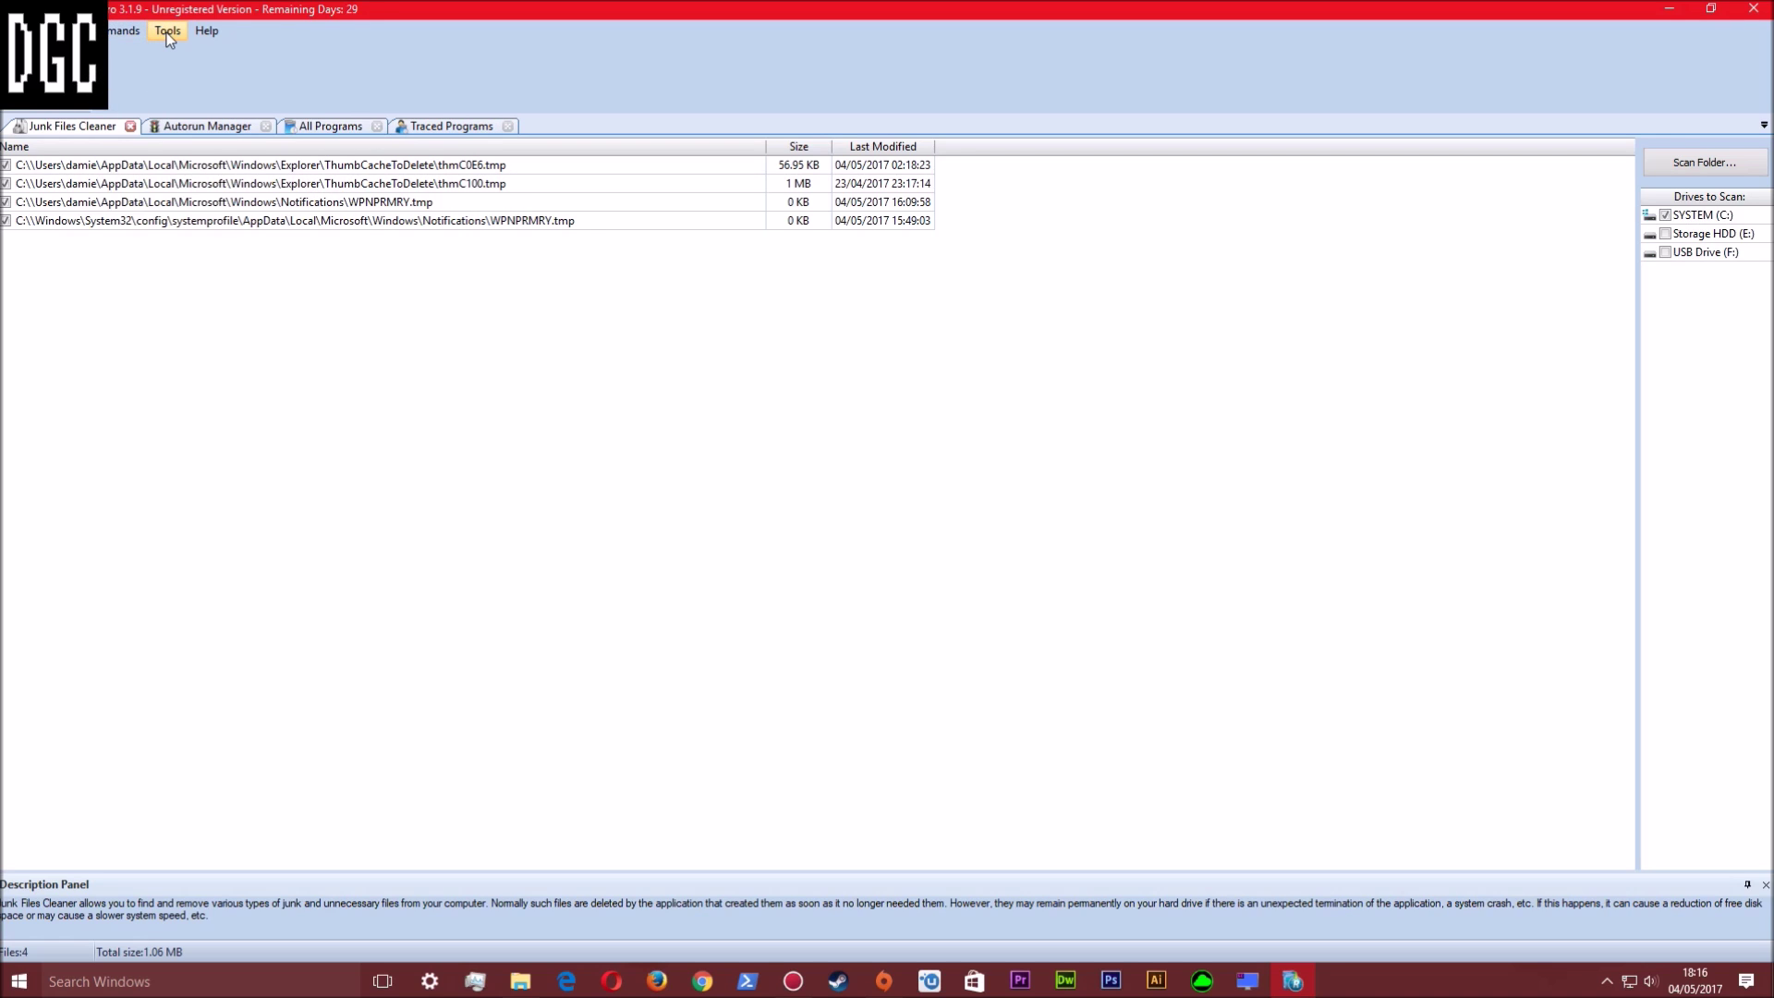
Close the Autorun Manager and return to the Junk Files Cleaner
{"action": "left_click", "coordinate": [265, 126]}
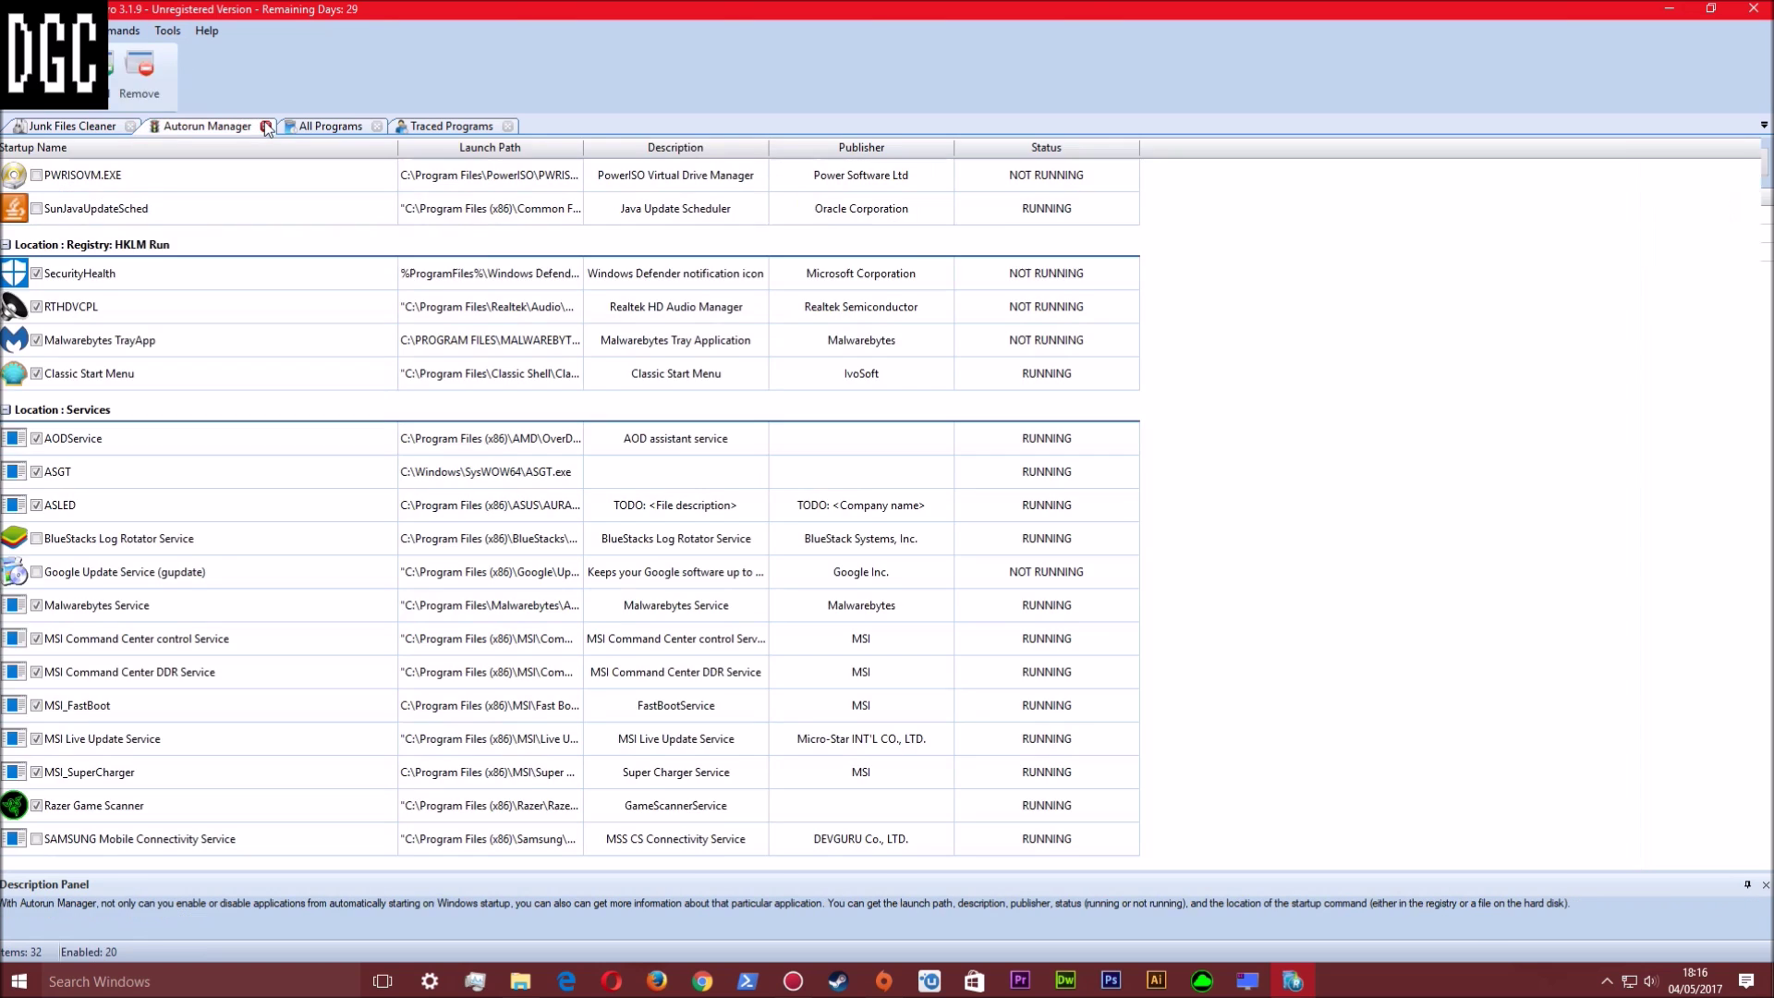
{"action": "left_click", "coordinate": [194, 126]}
{"action": "left_click", "coordinate": [72, 126]}
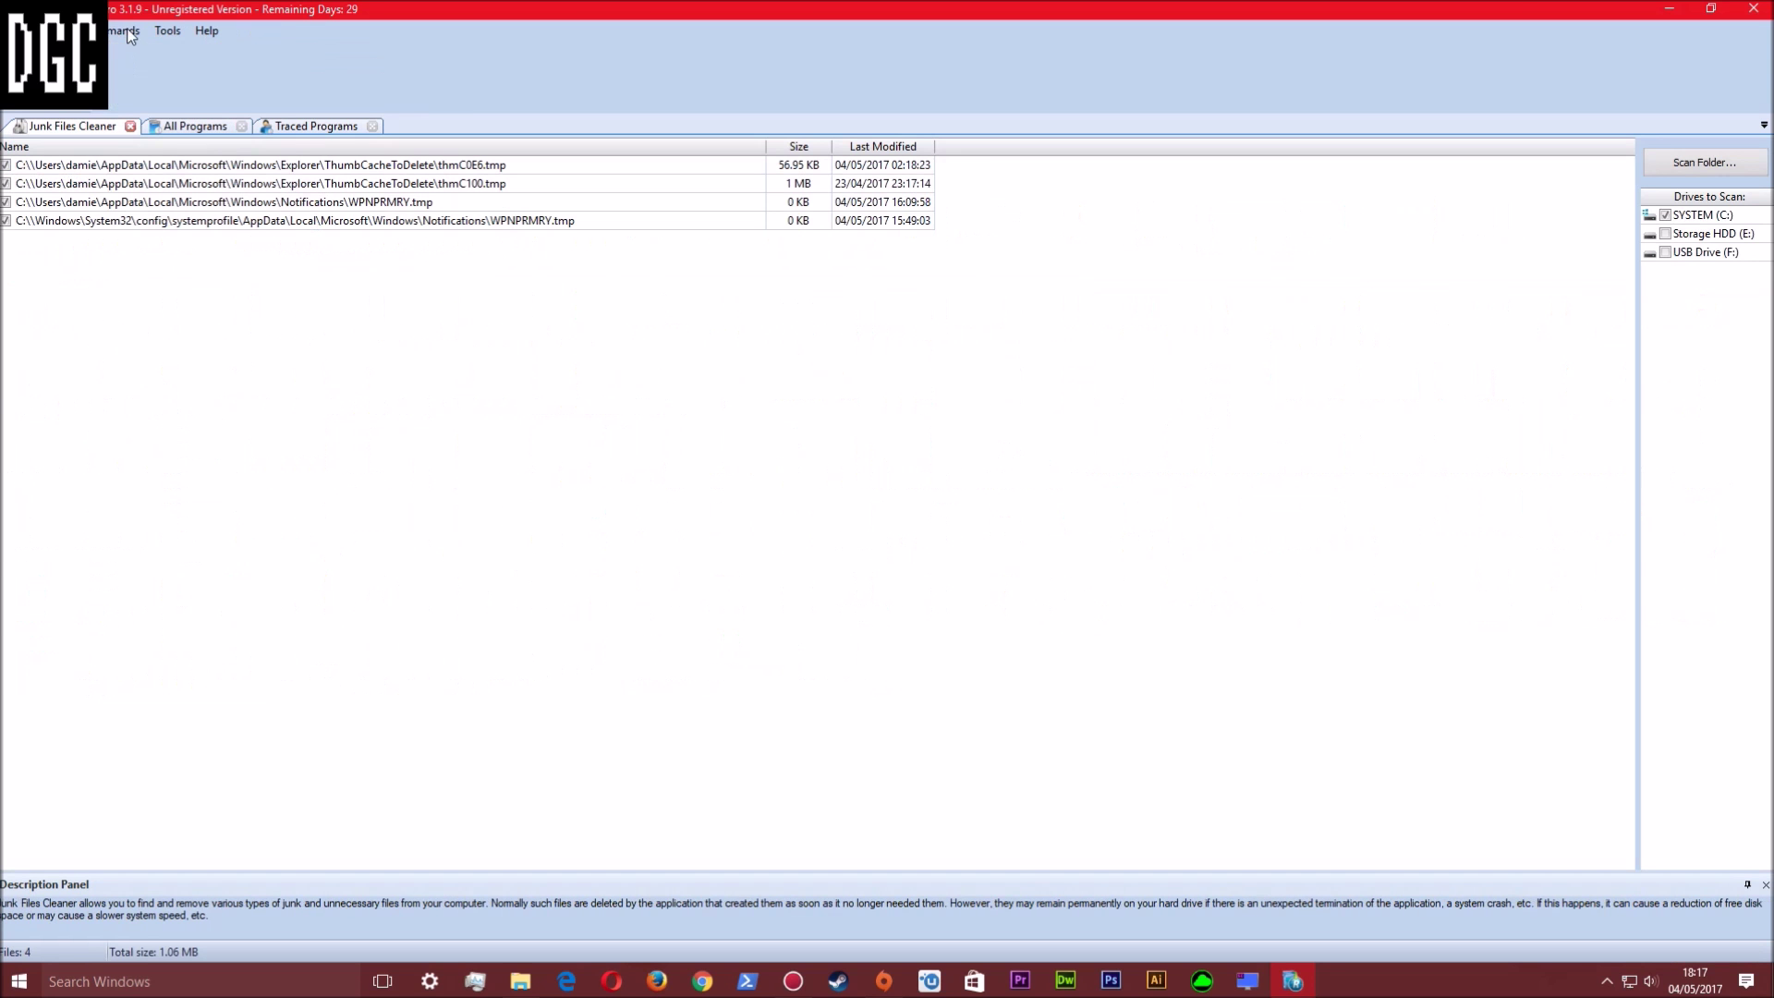
Open Windows Tools and view the description of the TCP/IP Netstat Command
{"action": "left_click", "coordinate": [167, 30]}
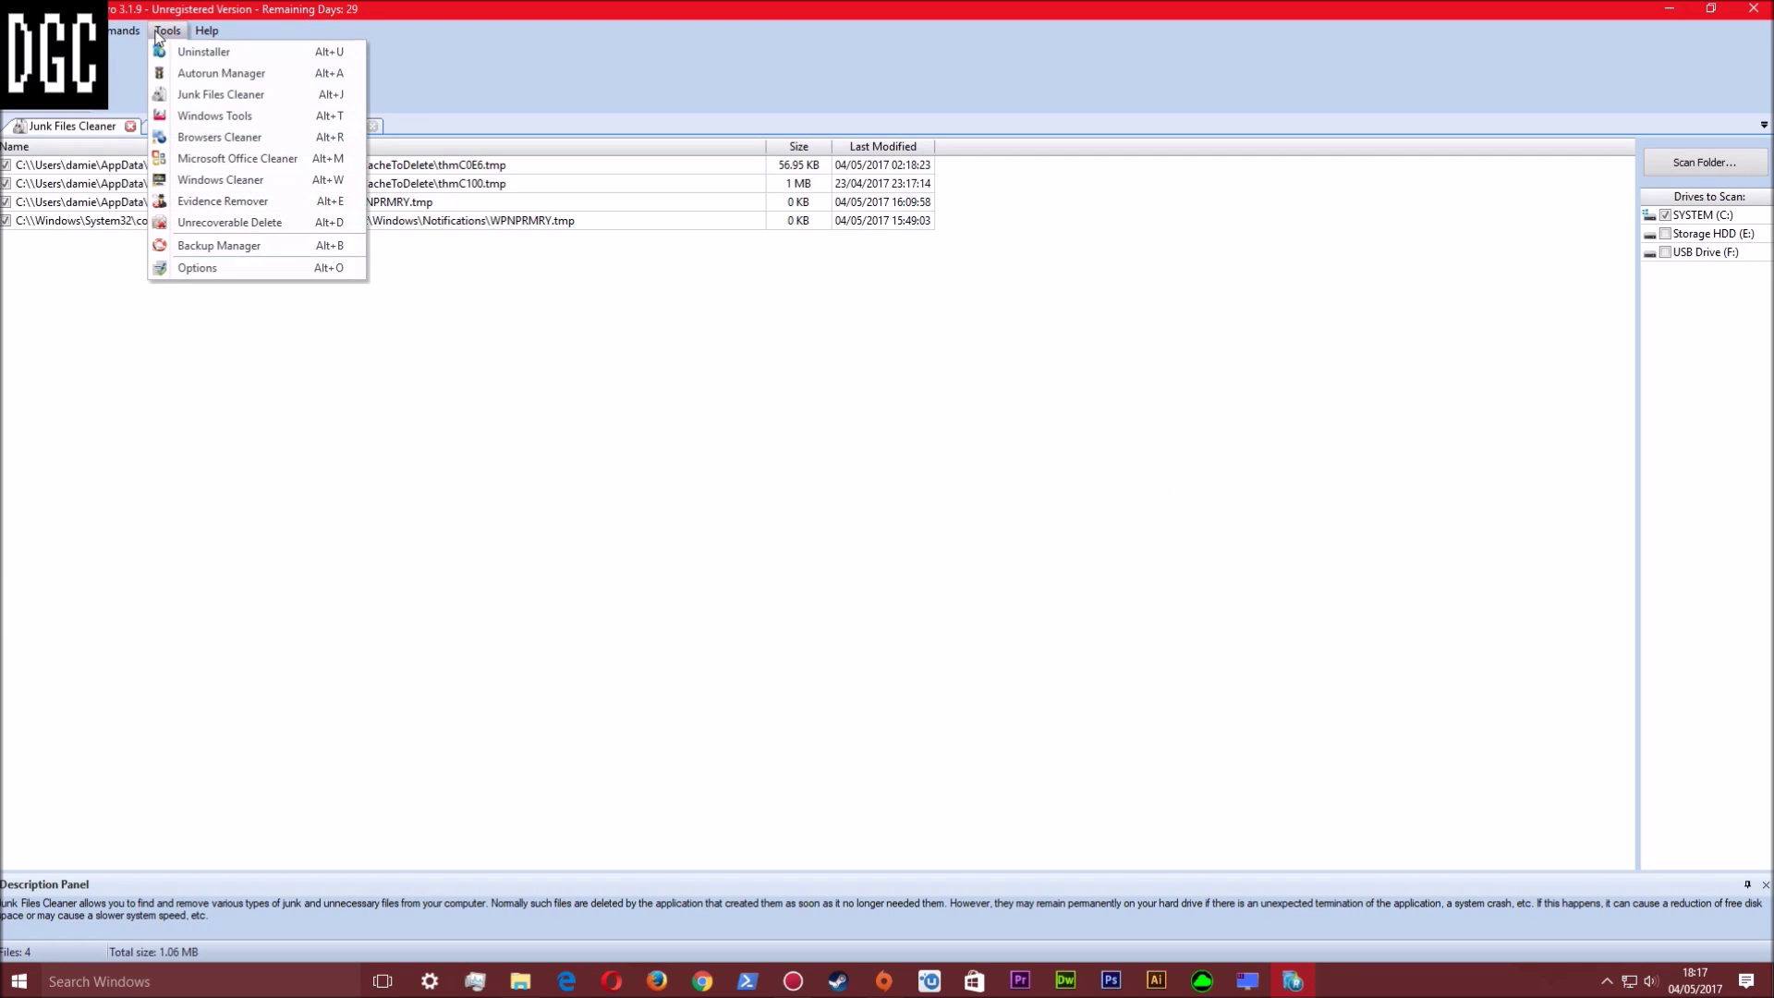
{"action": "left_click", "coordinate": [174, 117]}
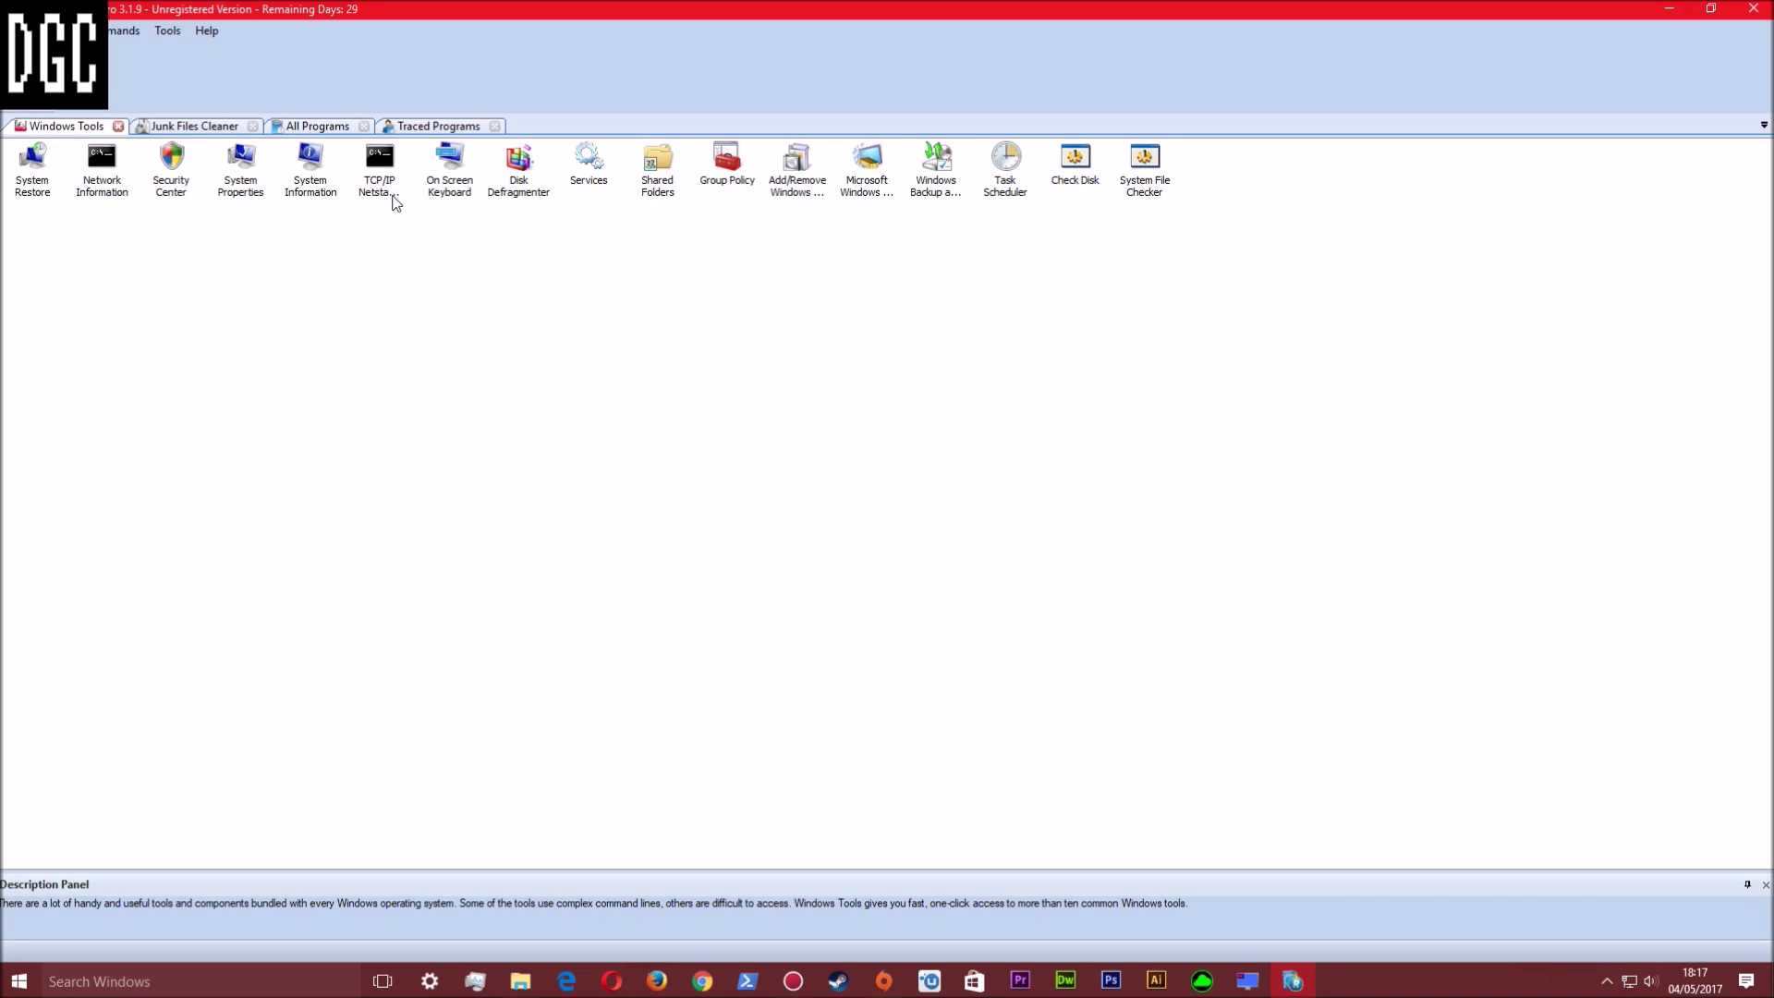
{"action": "left_click", "coordinate": [392, 199]}
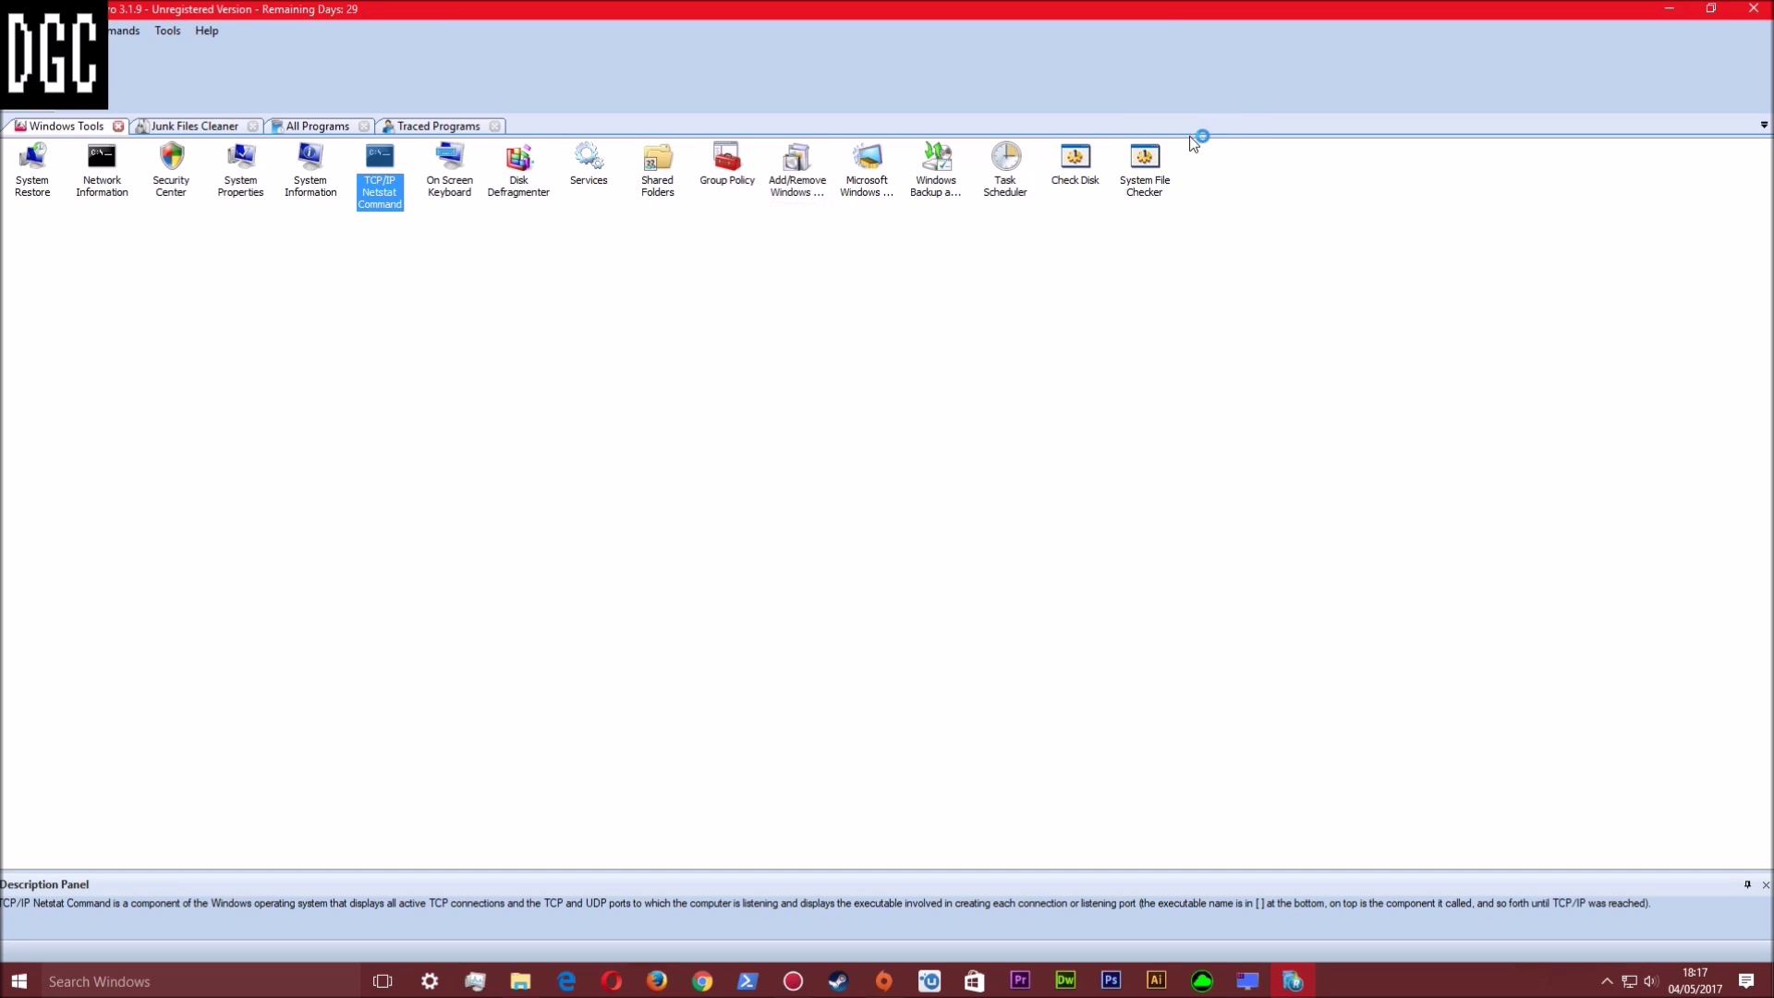
Open the Browsers Cleaner and select all Internet Explorer items: page history, address bar history, temporary files, cookies and Index.dat files
{"action": "left_click", "coordinate": [165, 35]}
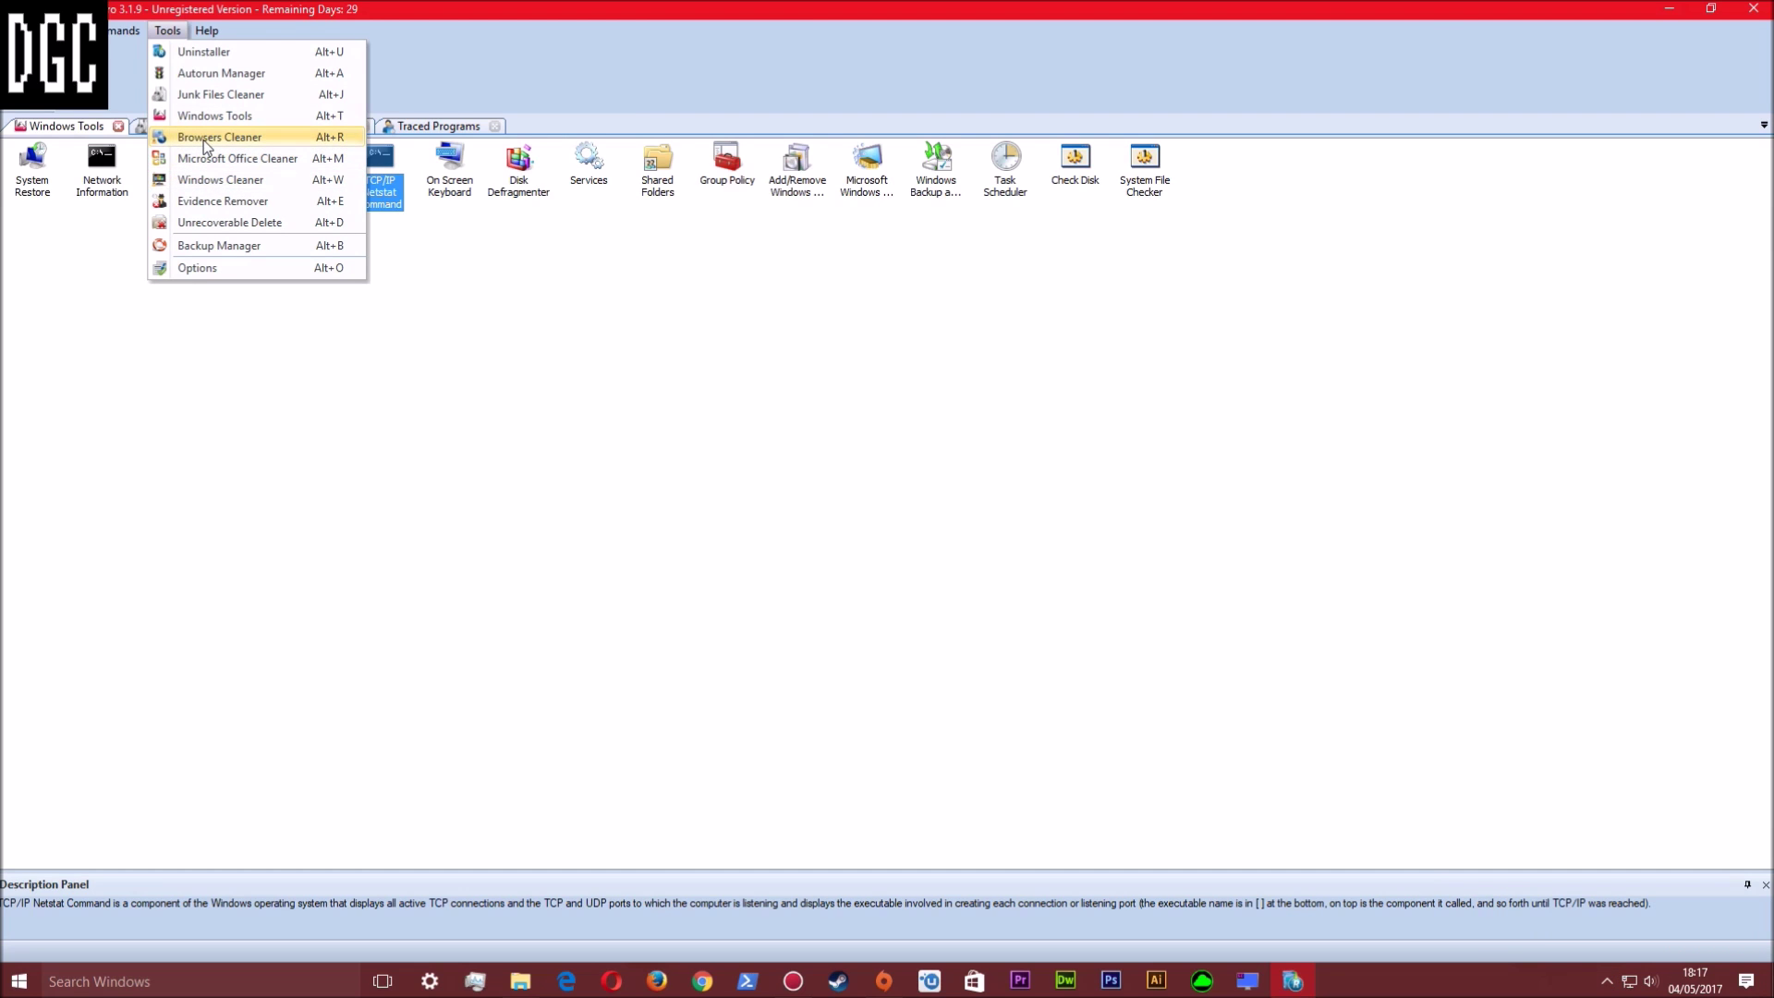
{"action": "left_click", "coordinate": [205, 139]}
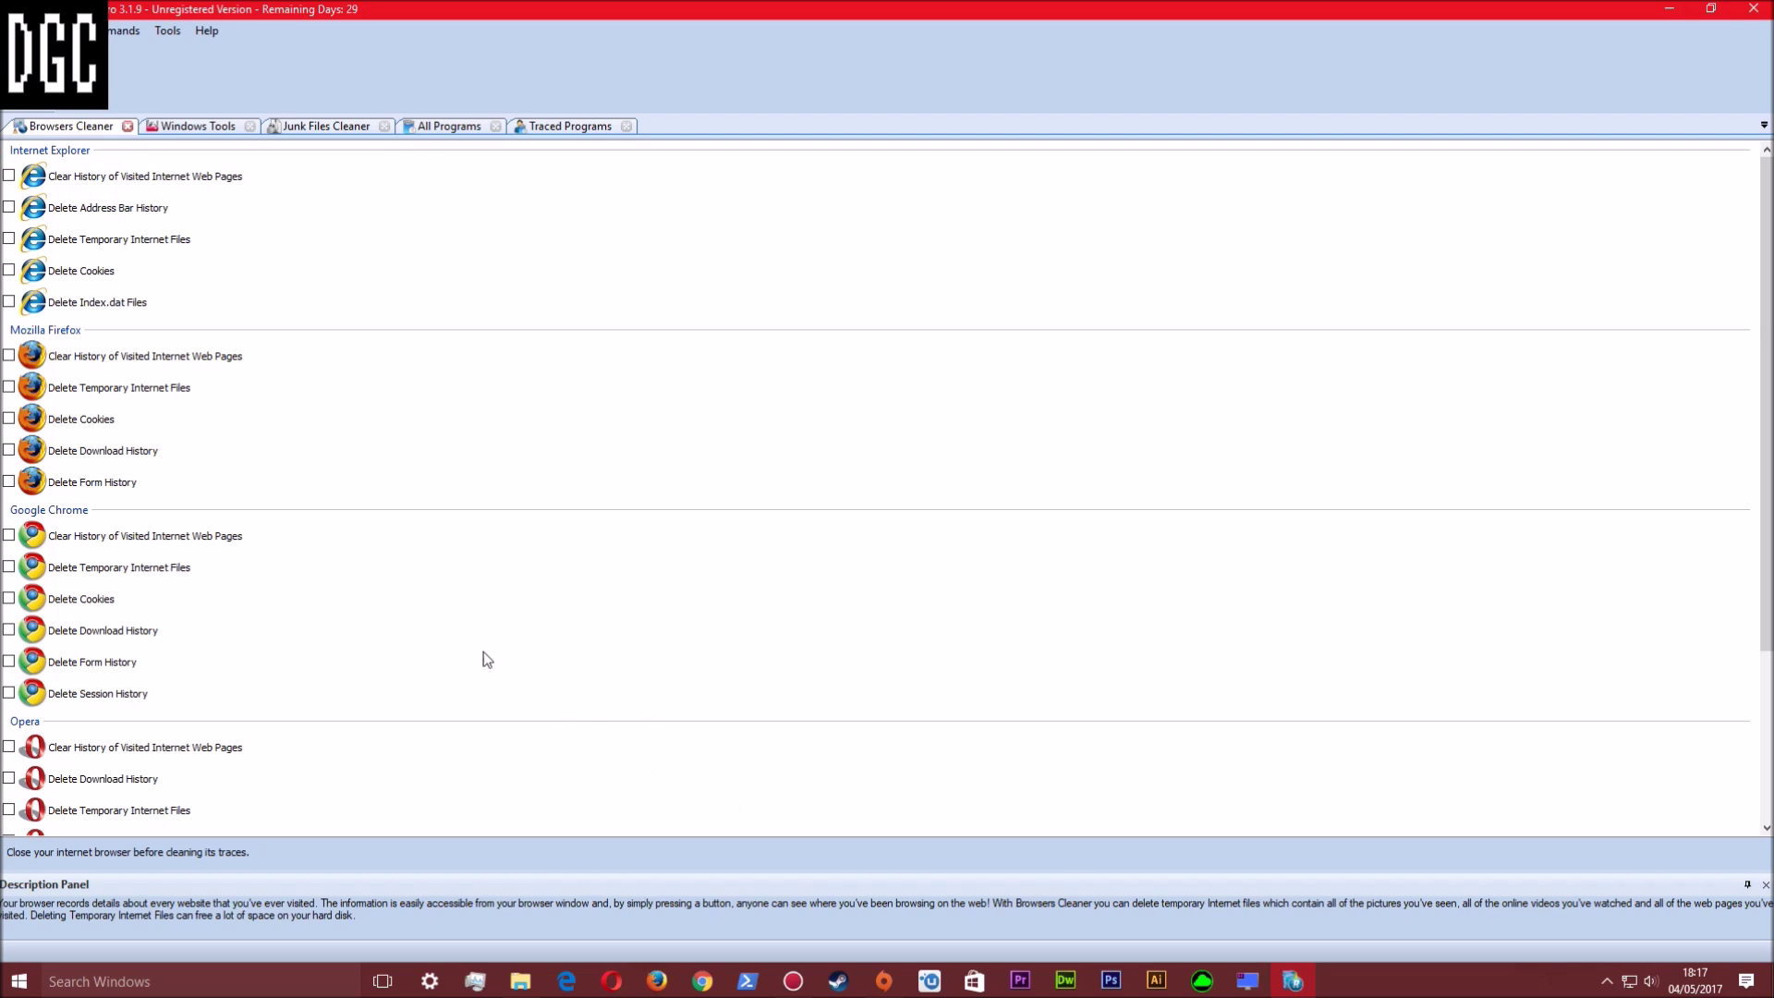
{"action": "left_click", "coordinate": [9, 176]}
{"action": "left_click", "coordinate": [10, 206]}
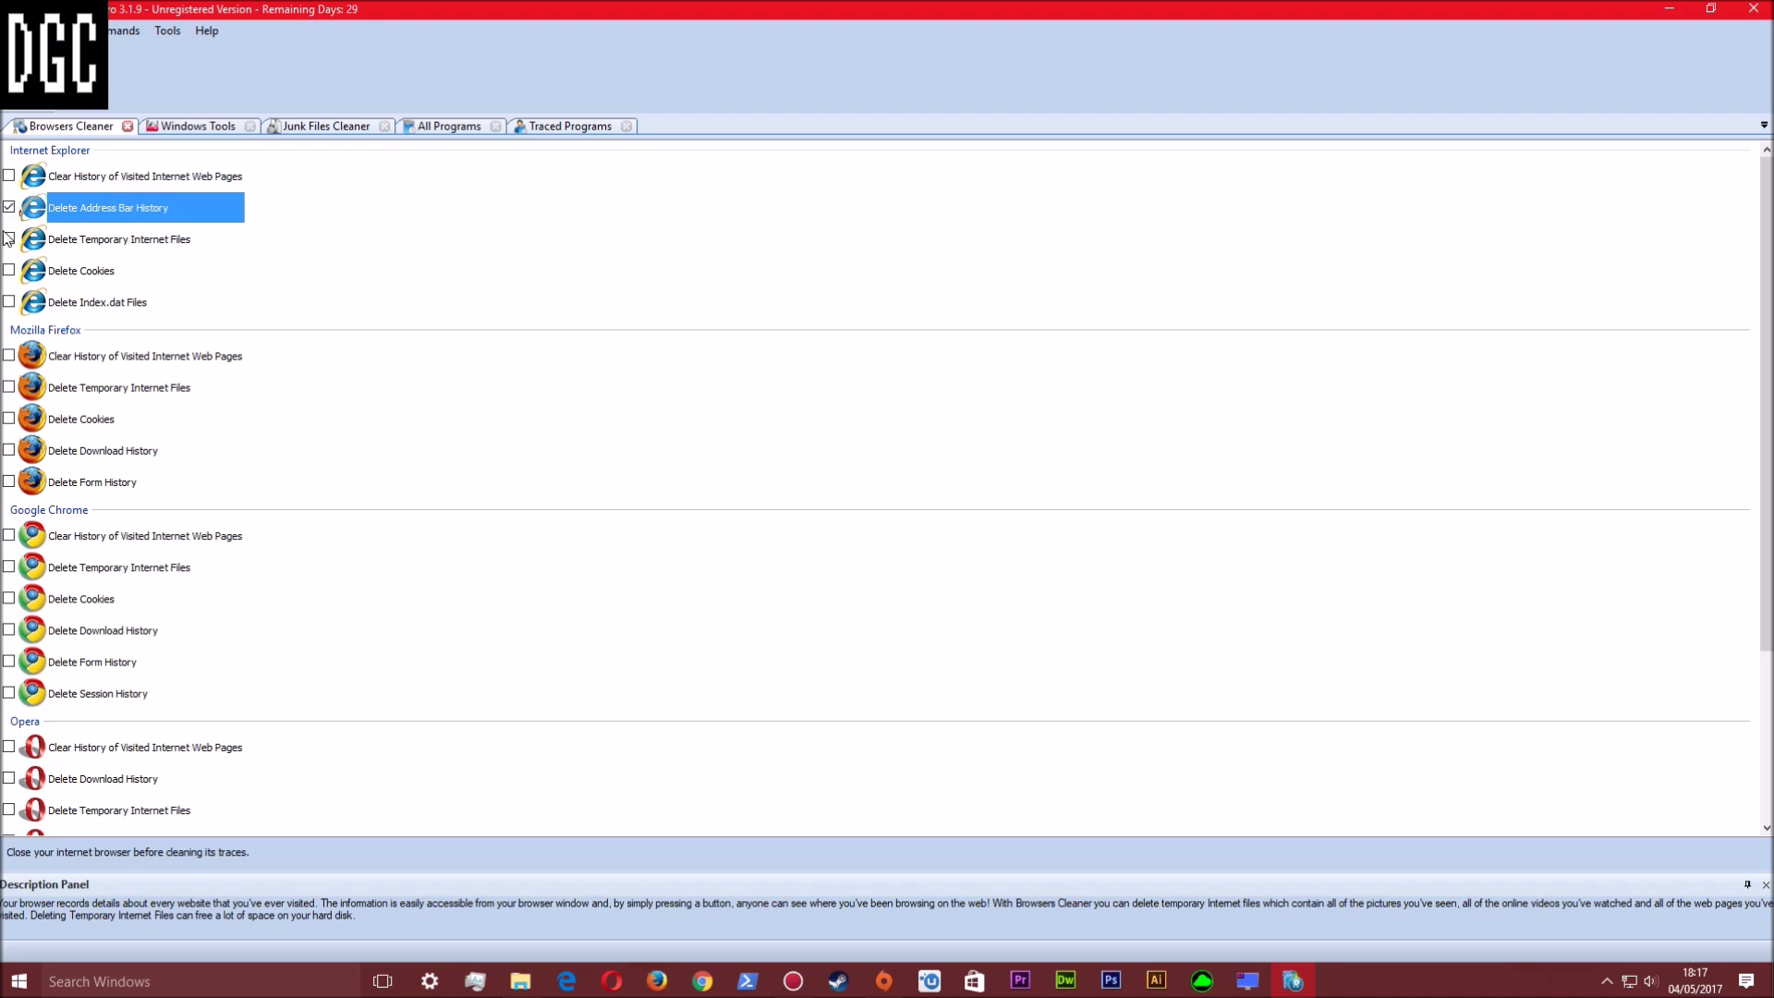
{"action": "left_click", "coordinate": [8, 238]}
{"action": "left_click", "coordinate": [8, 176]}
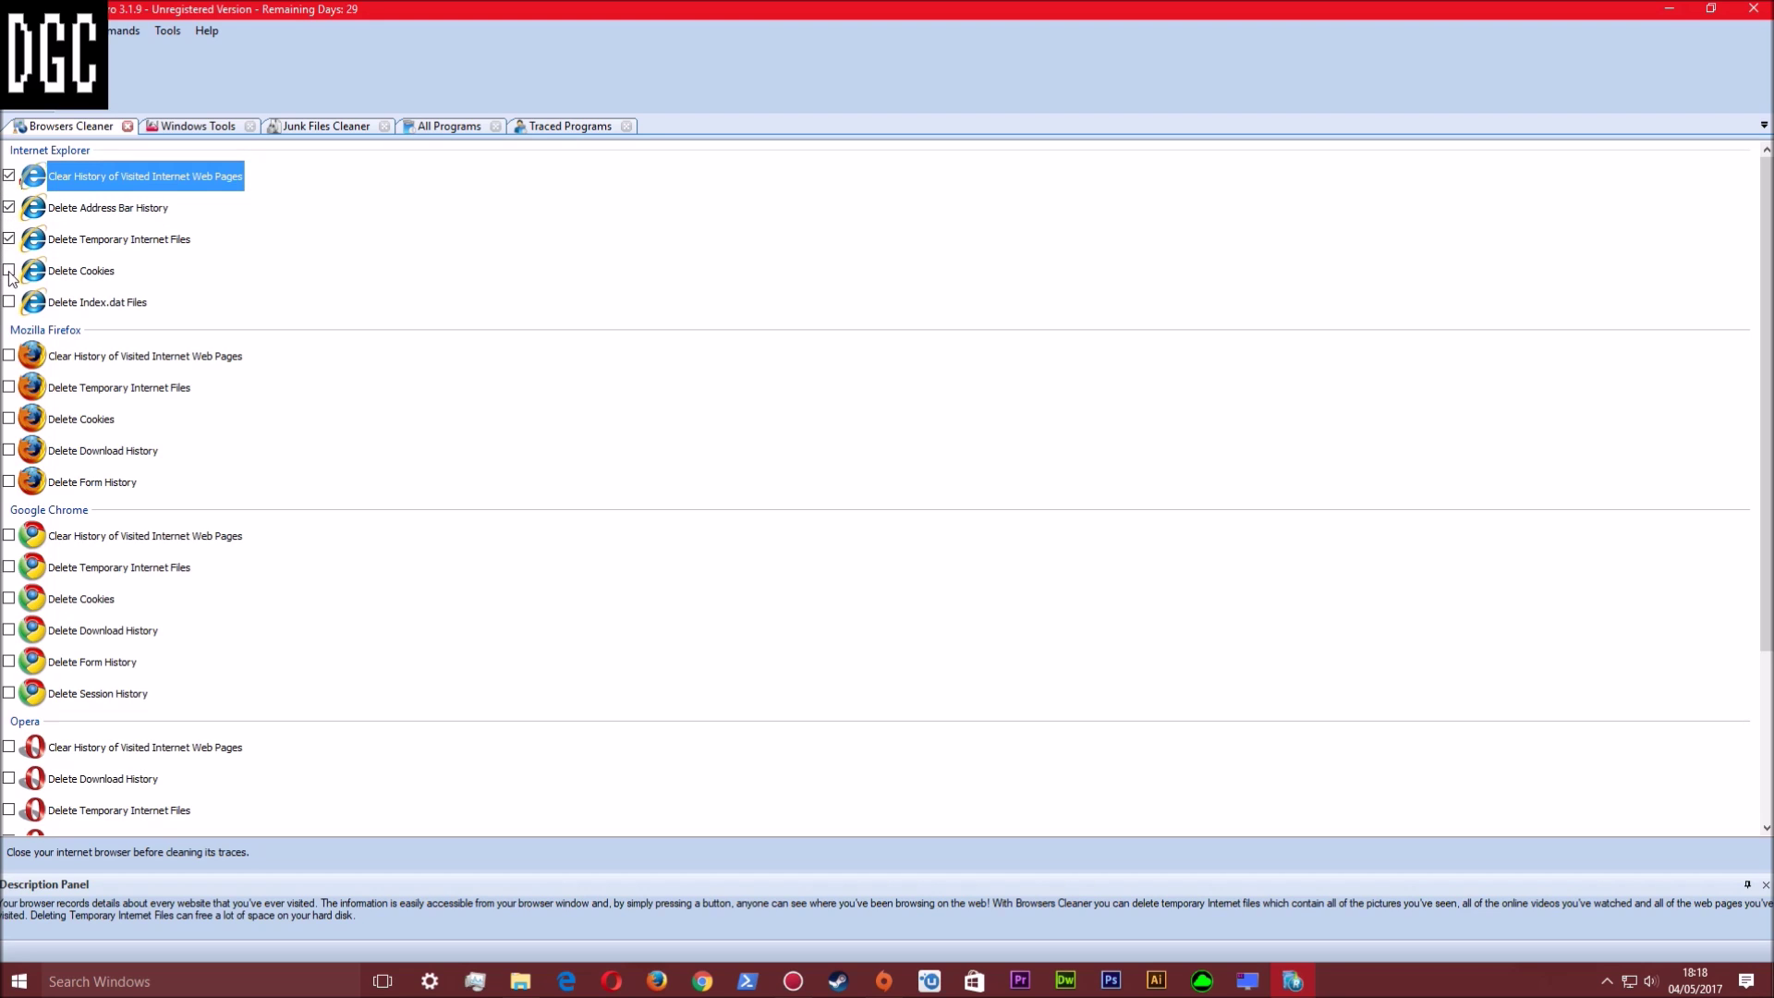
{"action": "left_click", "coordinate": [9, 271]}
{"action": "left_click", "coordinate": [9, 302]}
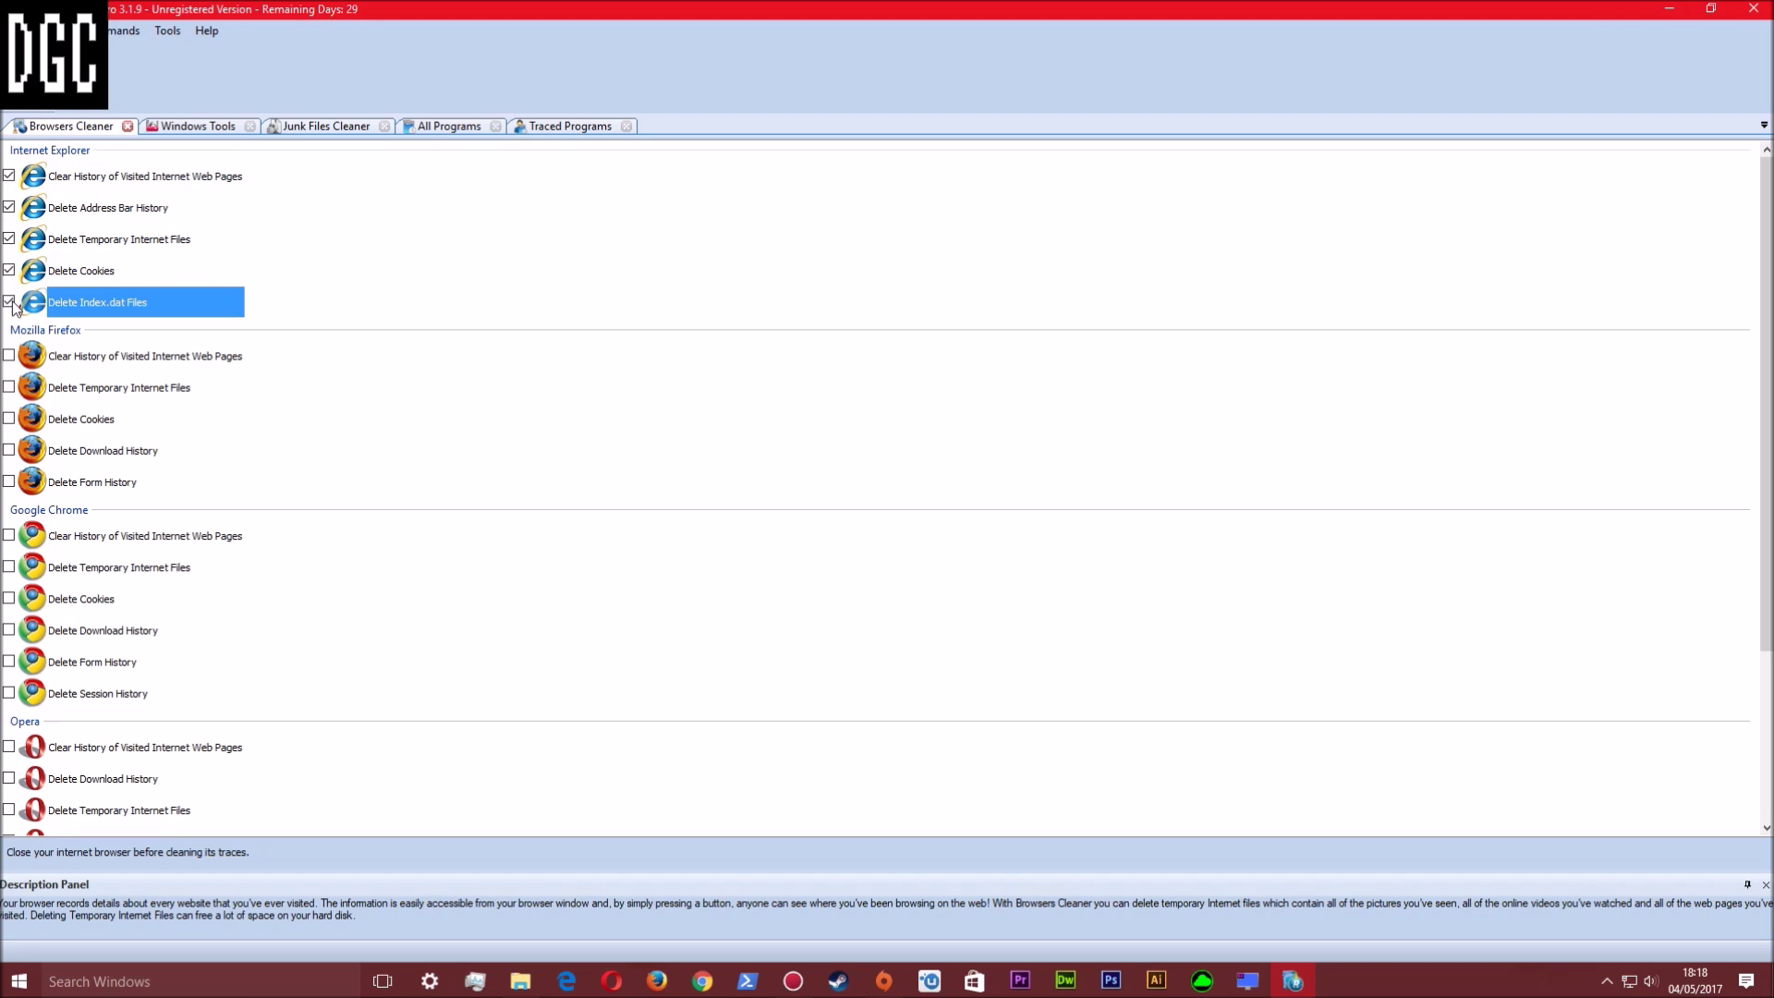
Select all Mozilla Firefox items for cleaning: page history, temporary files, cookies, download history and form history
{"action": "left_click", "coordinate": [9, 356]}
{"action": "left_click", "coordinate": [9, 387]}
{"action": "left_click", "coordinate": [10, 419]}
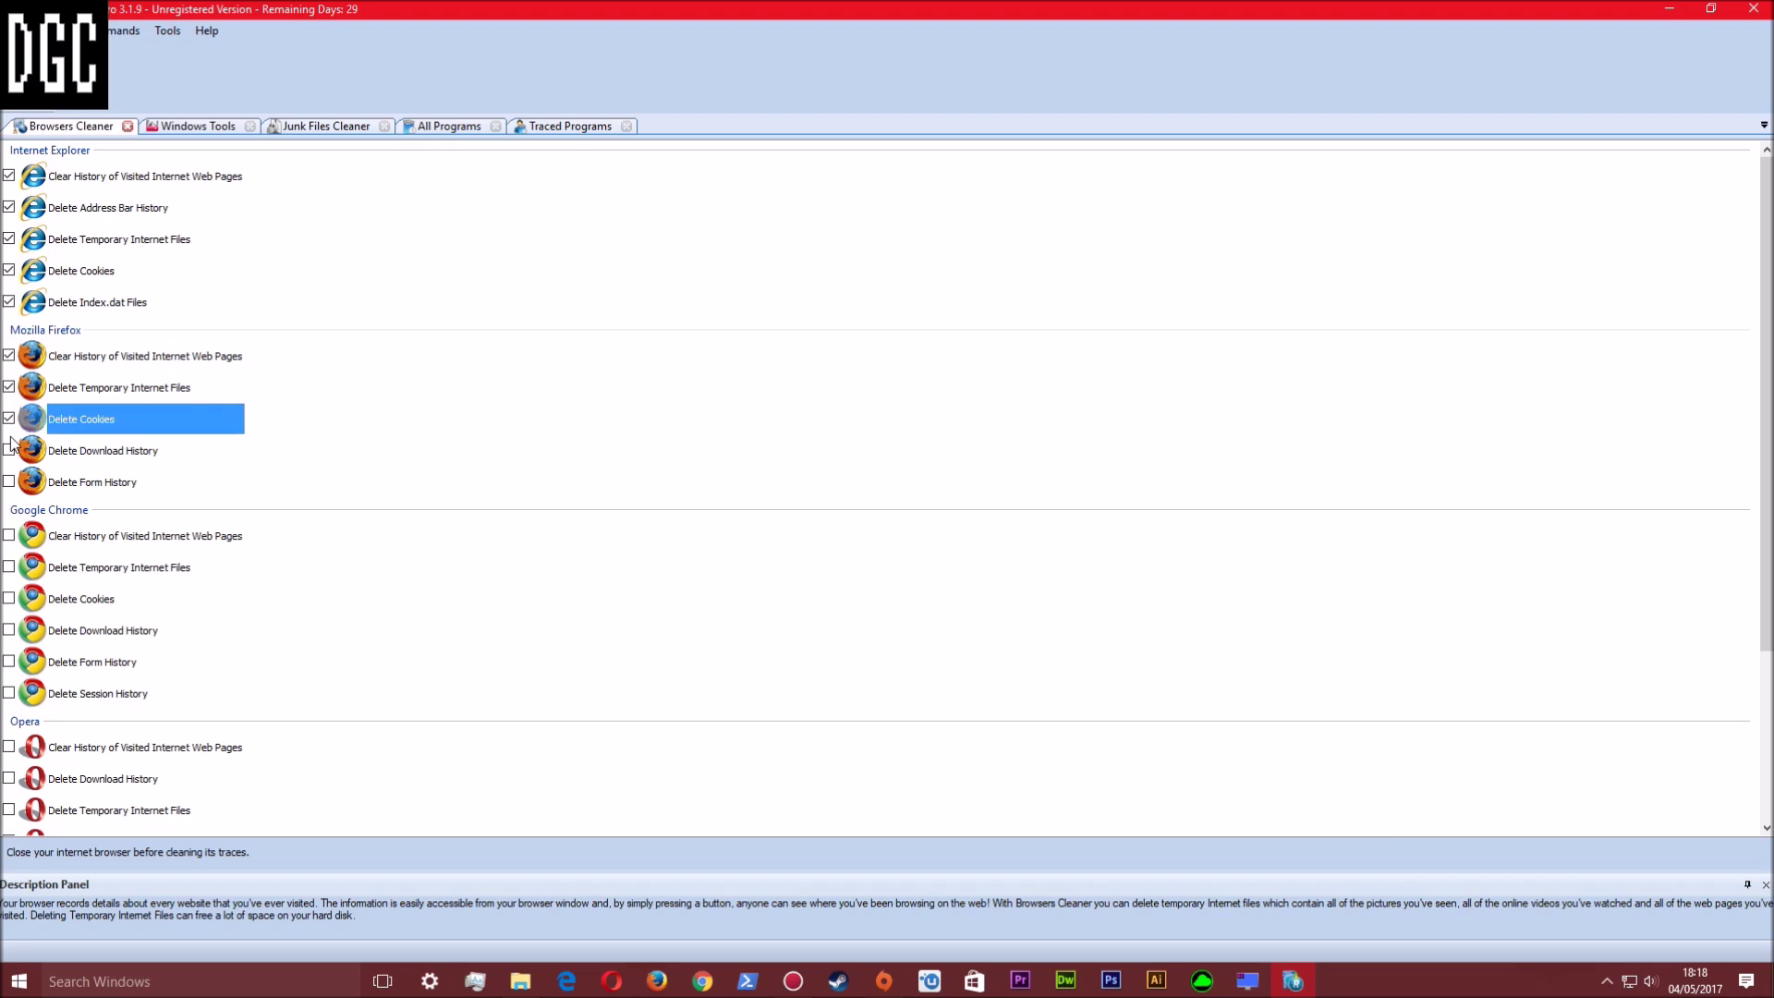
{"action": "left_click", "coordinate": [9, 450]}
{"action": "left_click", "coordinate": [9, 481]}
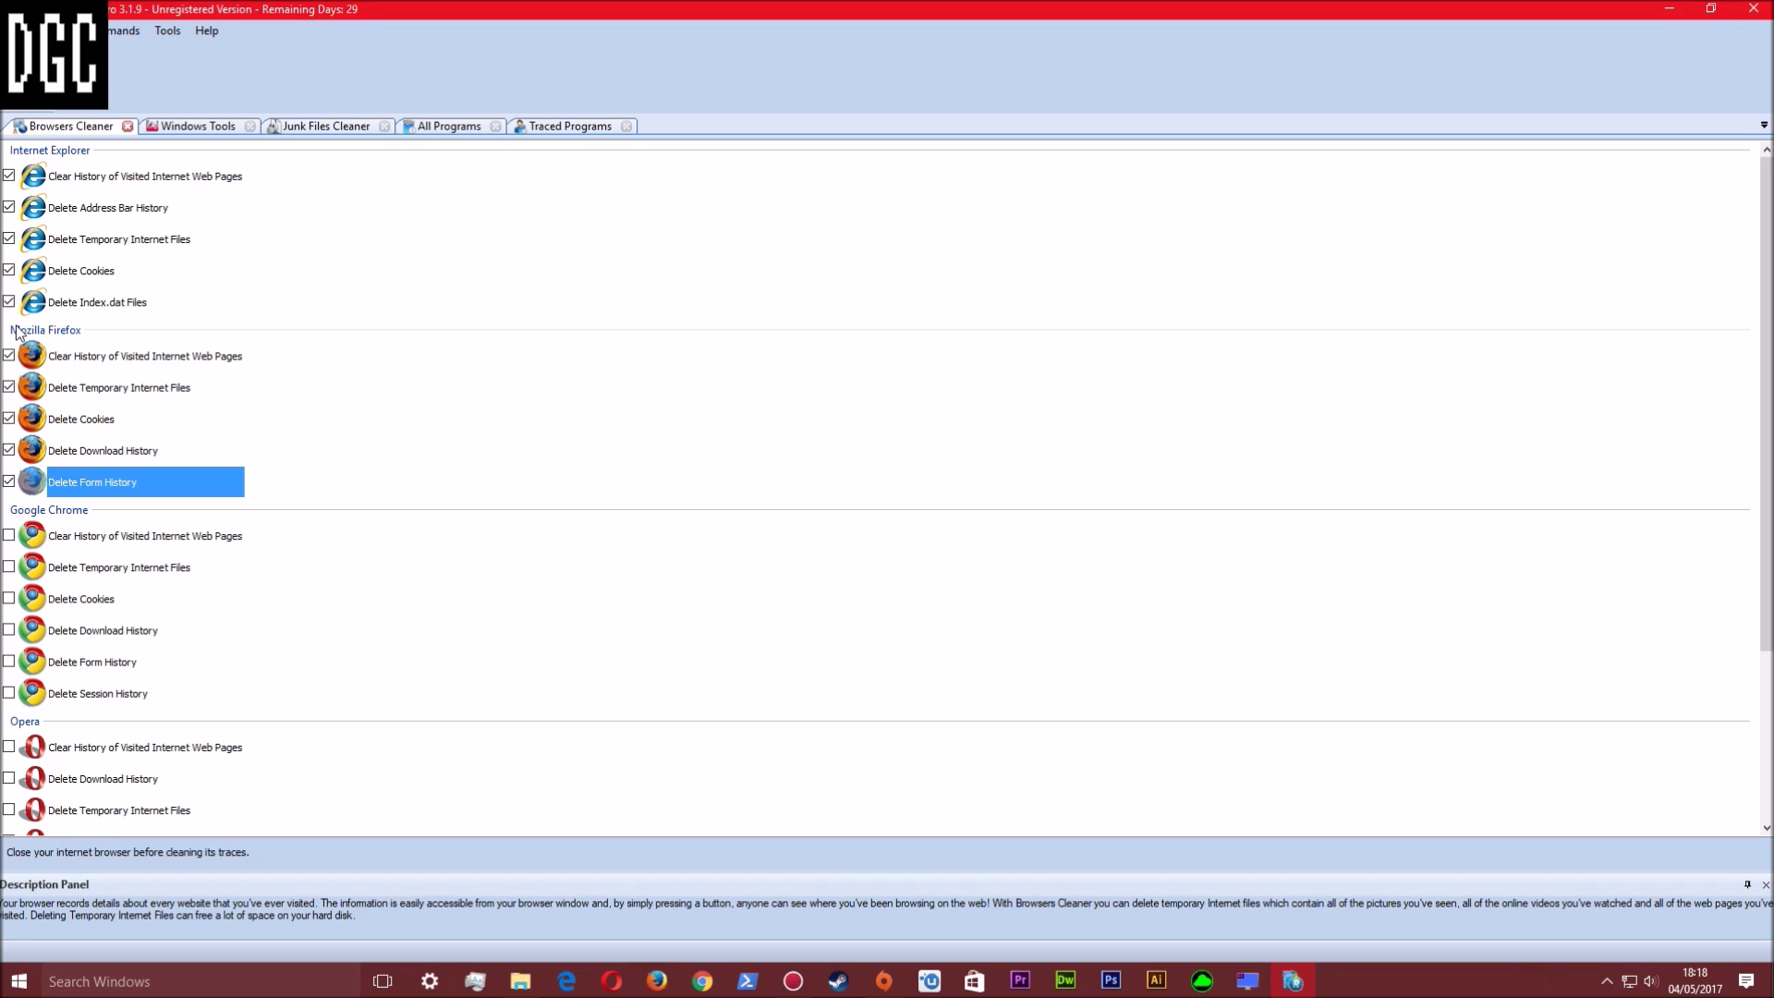
Select all Google Chrome items for cleaning: page history, temporary files, cookies, download history, form history and session history
{"action": "left_click", "coordinate": [9, 534]}
{"action": "left_click", "coordinate": [9, 567]}
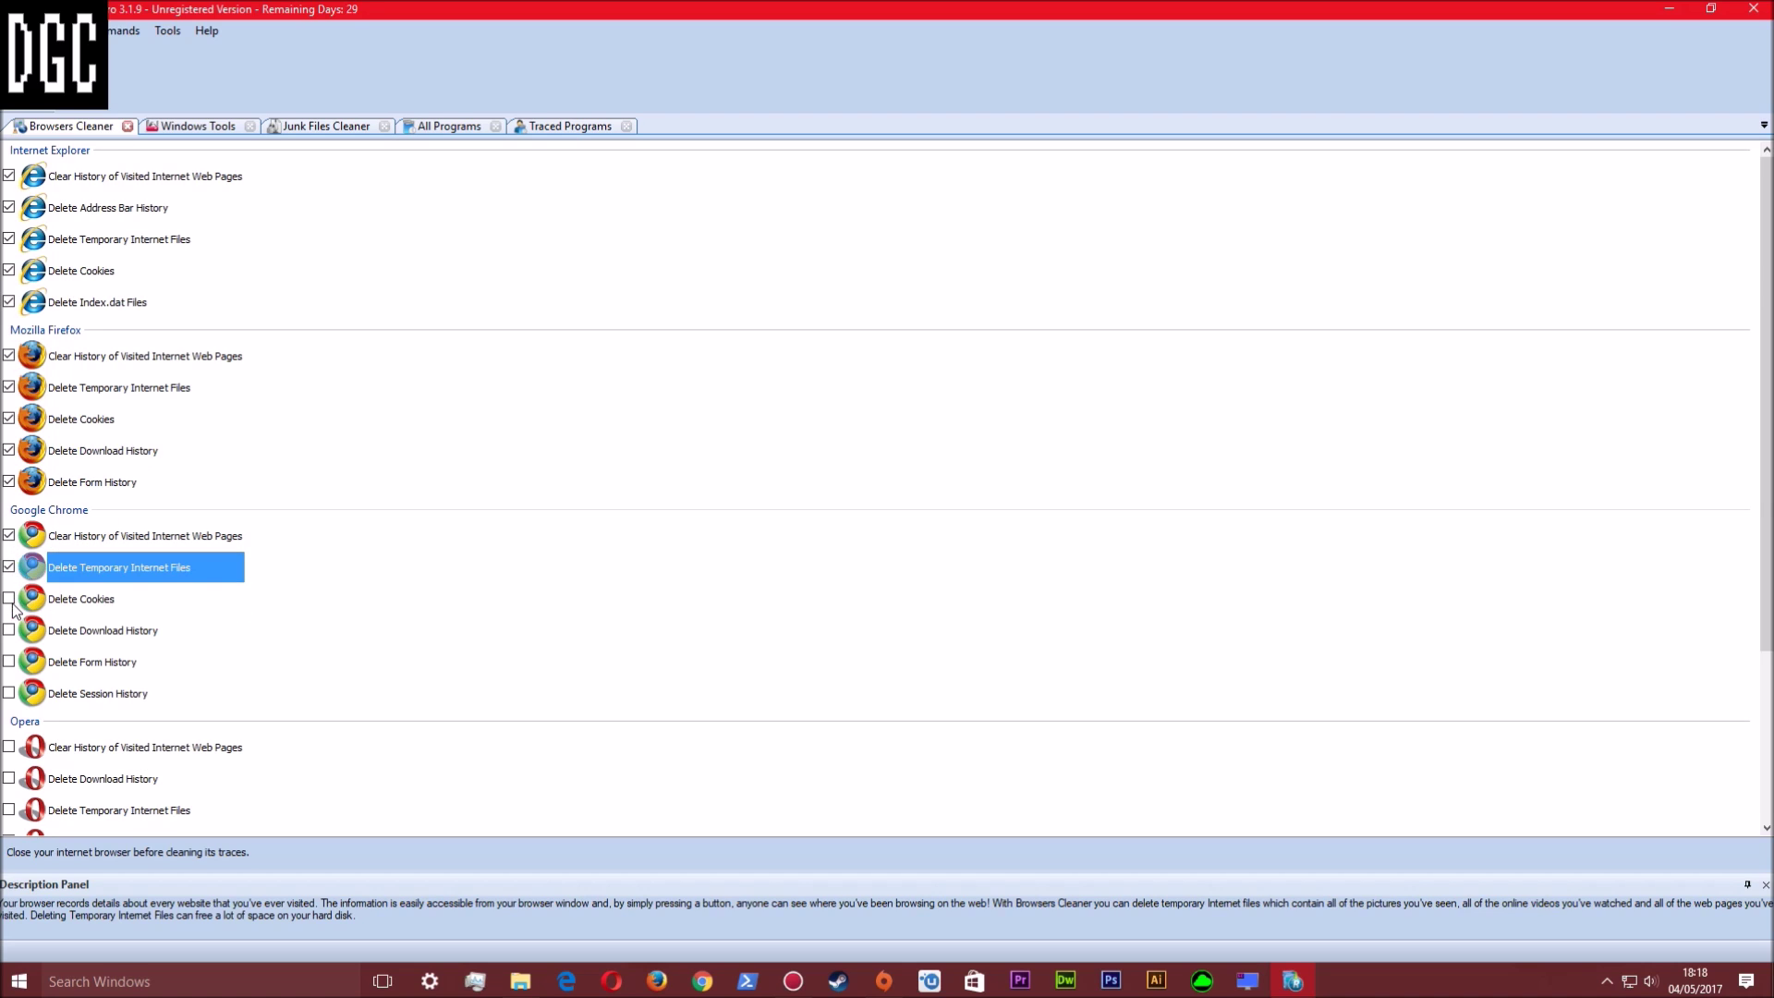
{"action": "left_click", "coordinate": [9, 599]}
{"action": "left_click", "coordinate": [9, 630]}
{"action": "left_click", "coordinate": [9, 661]}
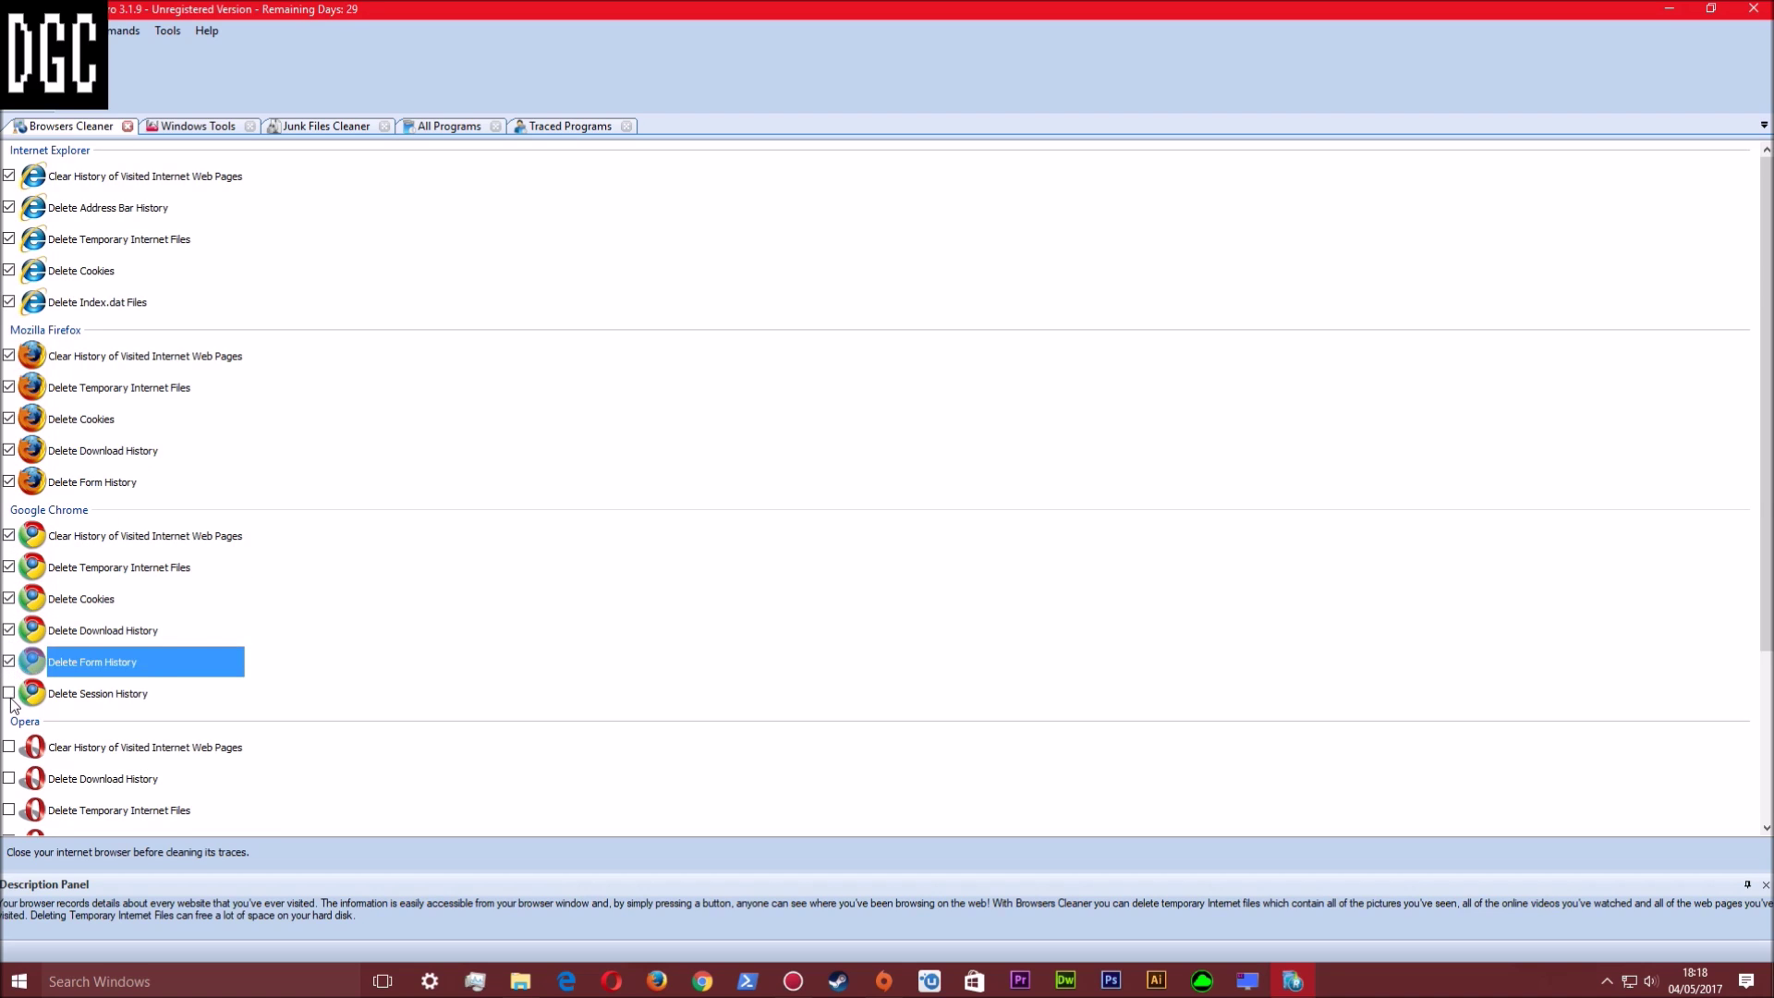
{"action": "left_click", "coordinate": [8, 693]}
Select all Opera and Microsoft Edge items for cleaning: page history, temporary files, cookies, download history and session history
{"action": "left_click", "coordinate": [20, 754]}
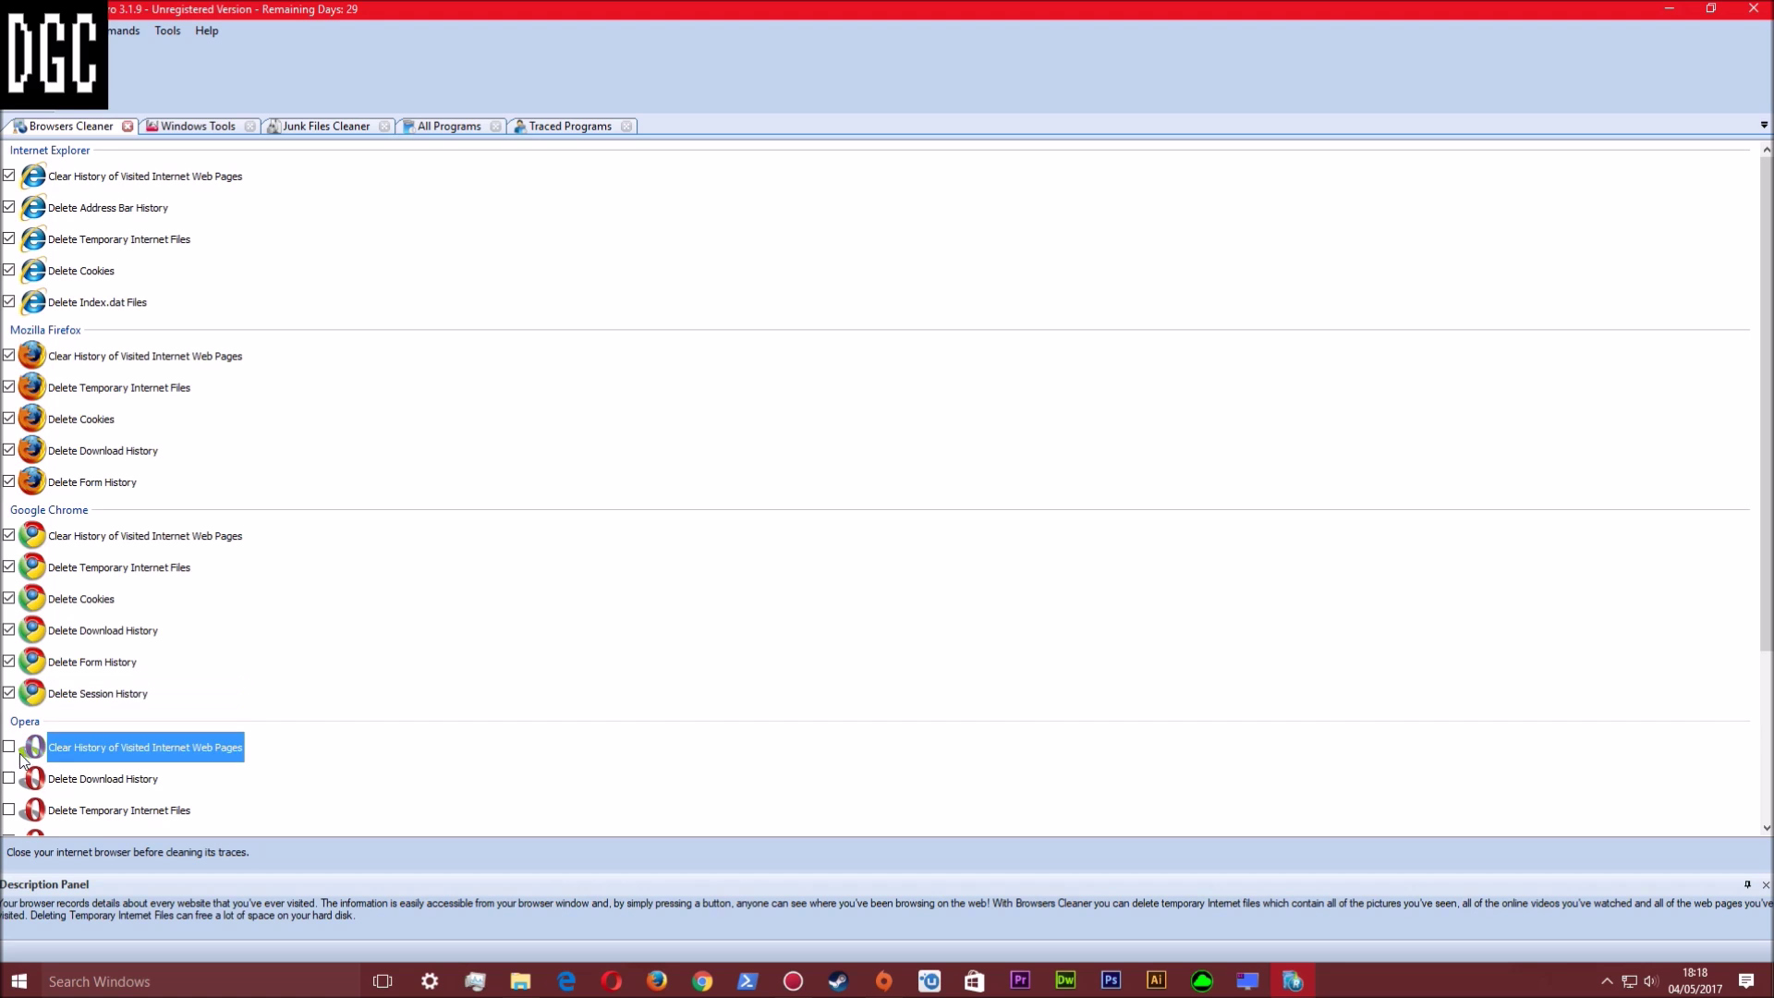
{"action": "left_click", "coordinate": [10, 778]}
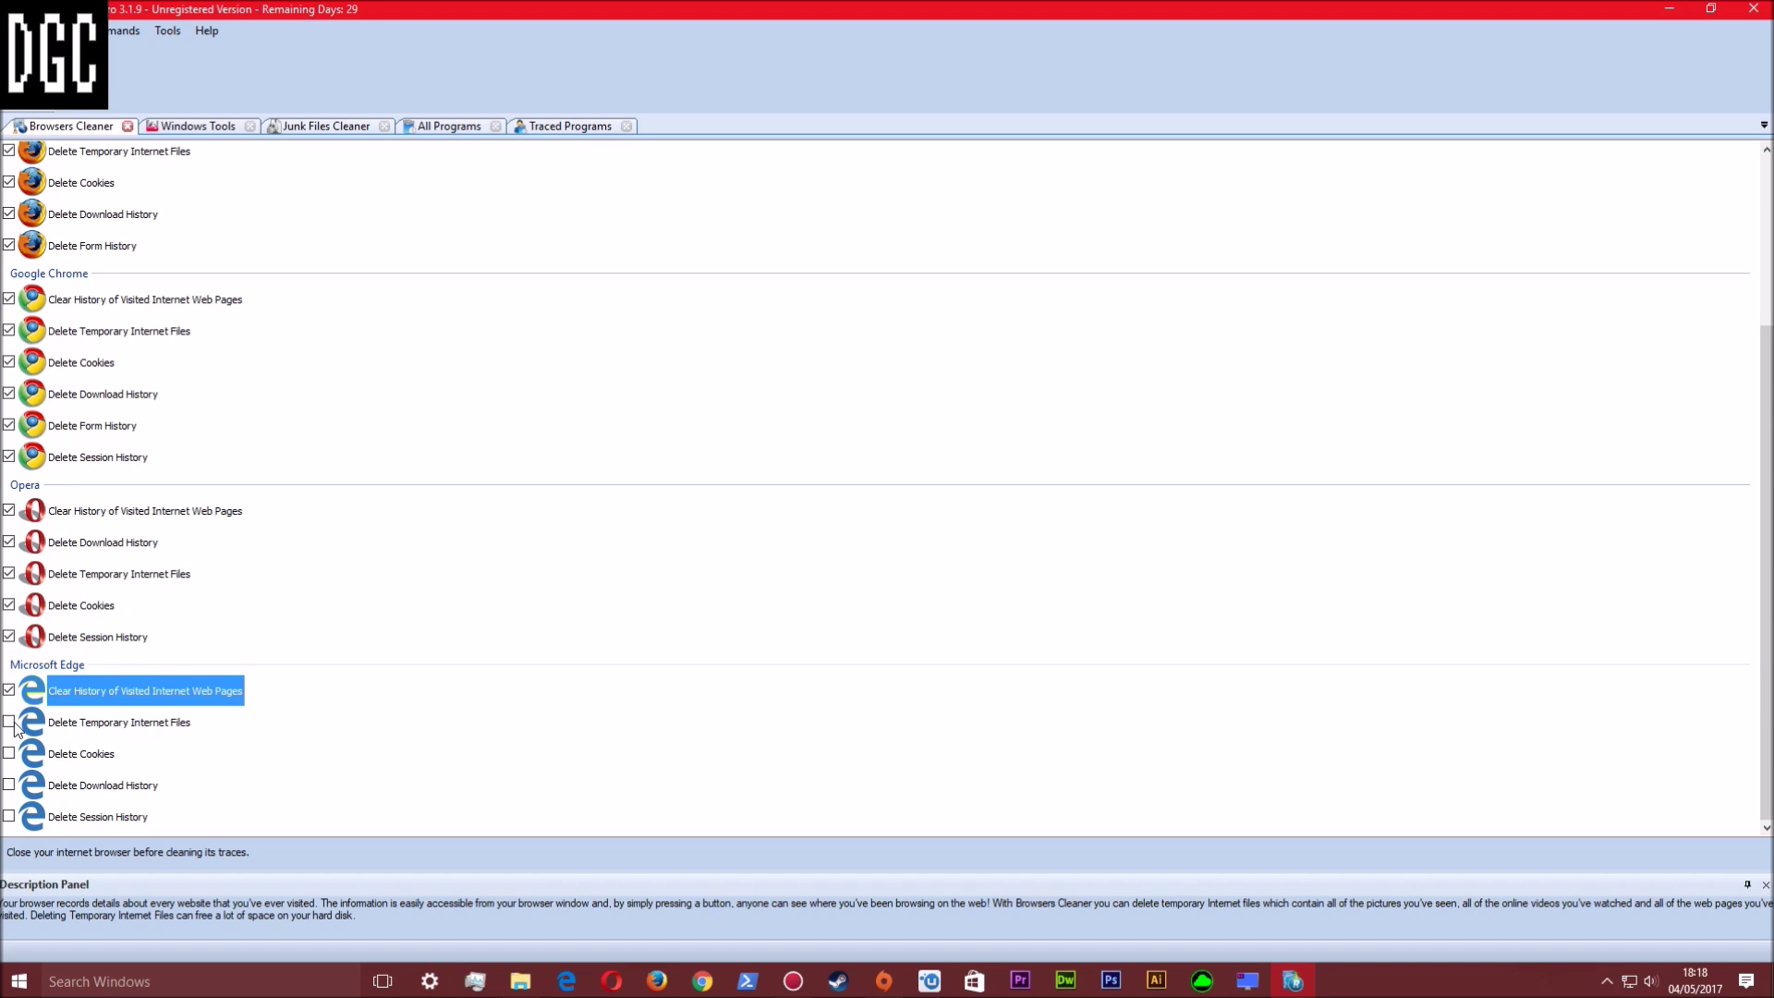
{"action": "left_click", "coordinate": [14, 723]}
{"action": "left_click", "coordinate": [11, 754]}
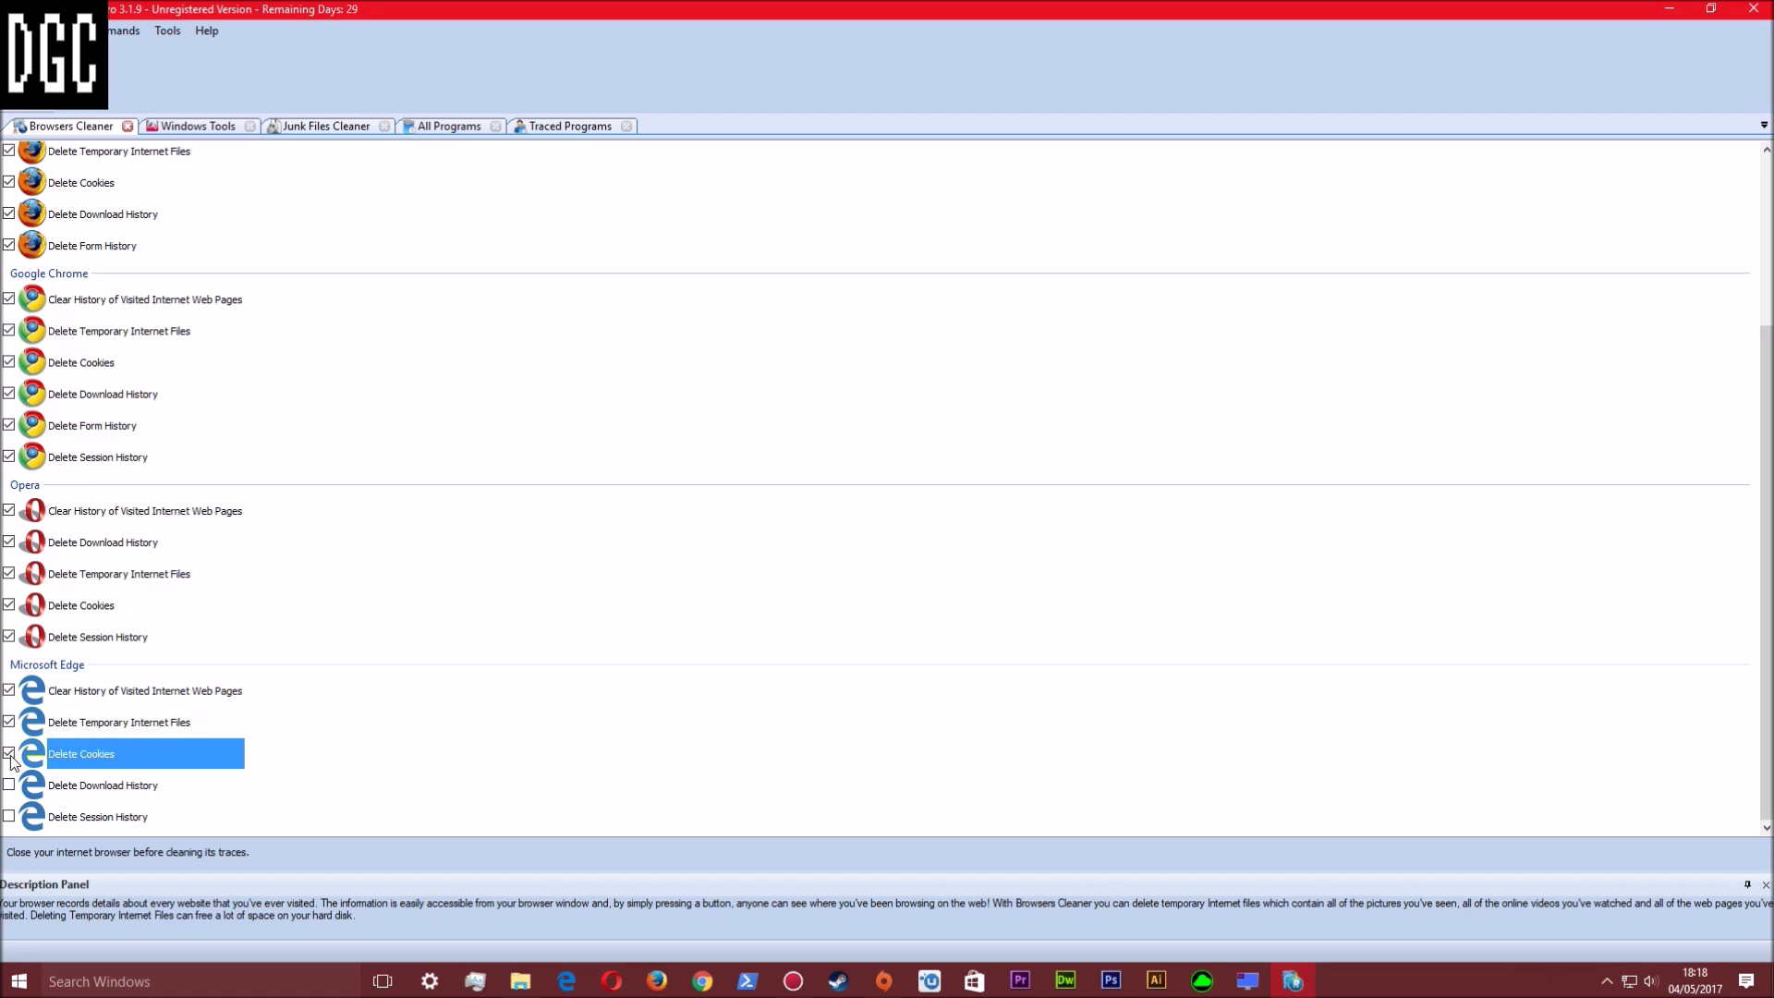
{"action": "left_click", "coordinate": [10, 784]}
{"action": "left_click", "coordinate": [8, 815]}
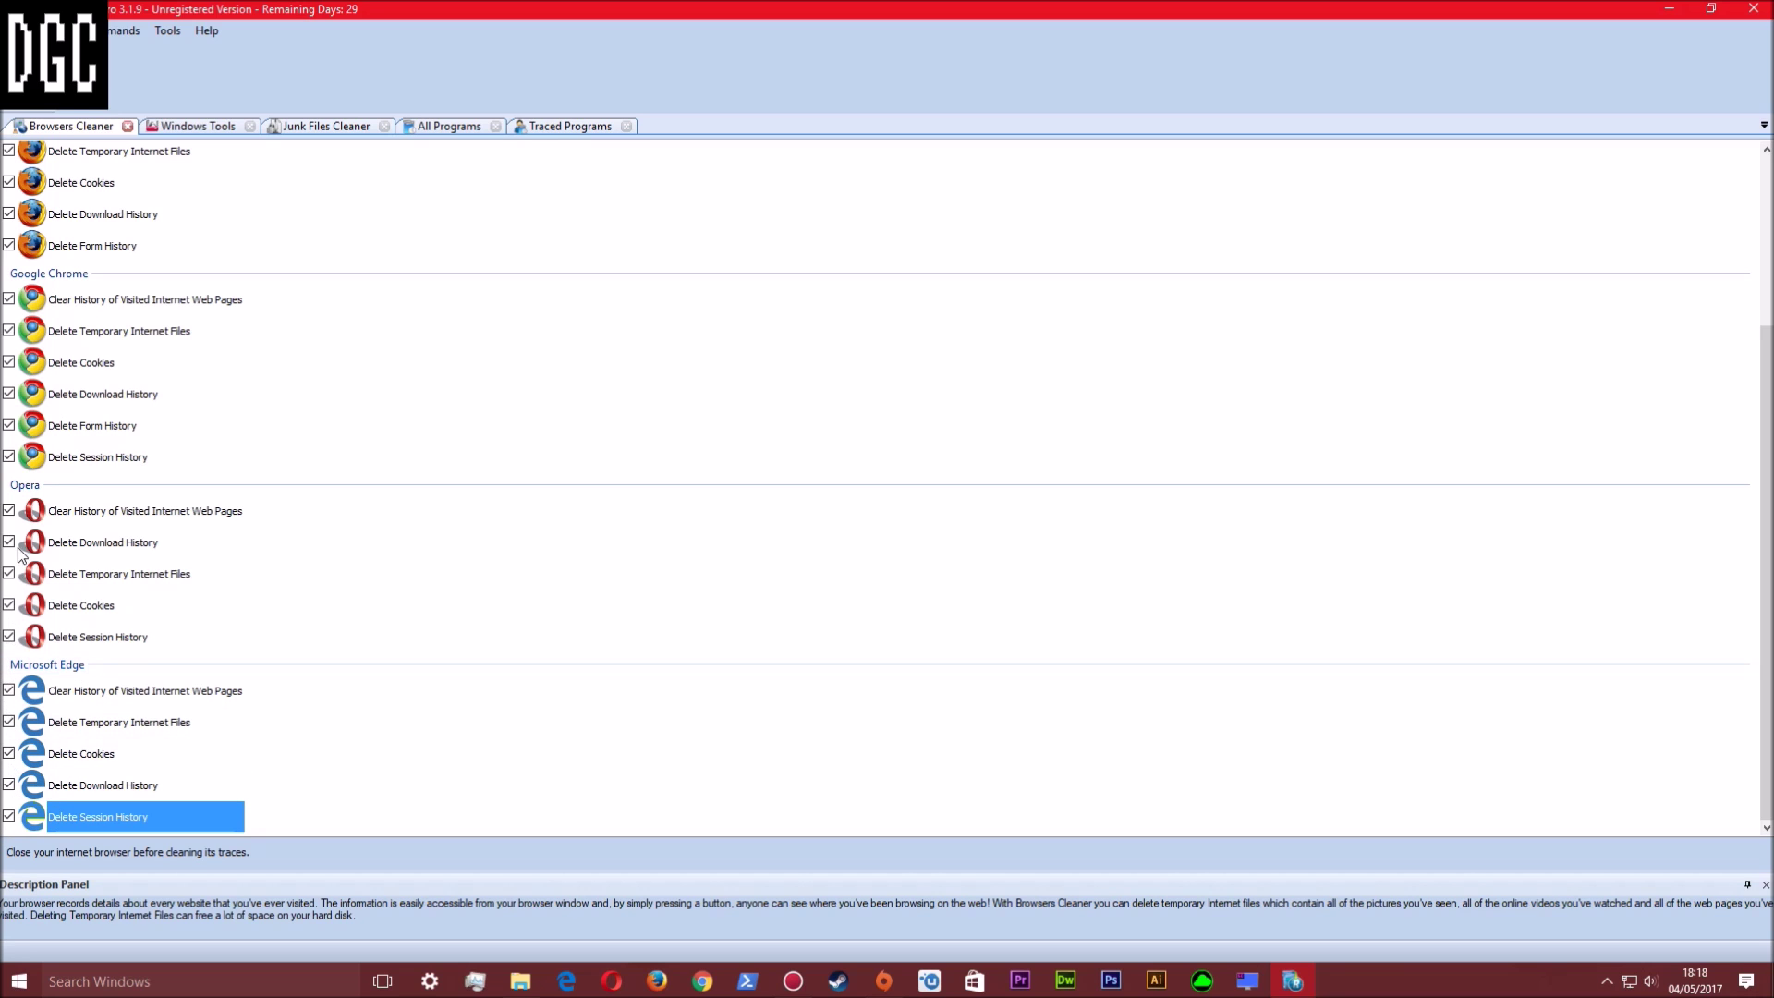
Check the selected cleaning items for all browsers and clear all of the selected history data
{"action": "scroll", "coordinate": [54, 229], "scroll_direction": "up", "scroll_amount": 3}
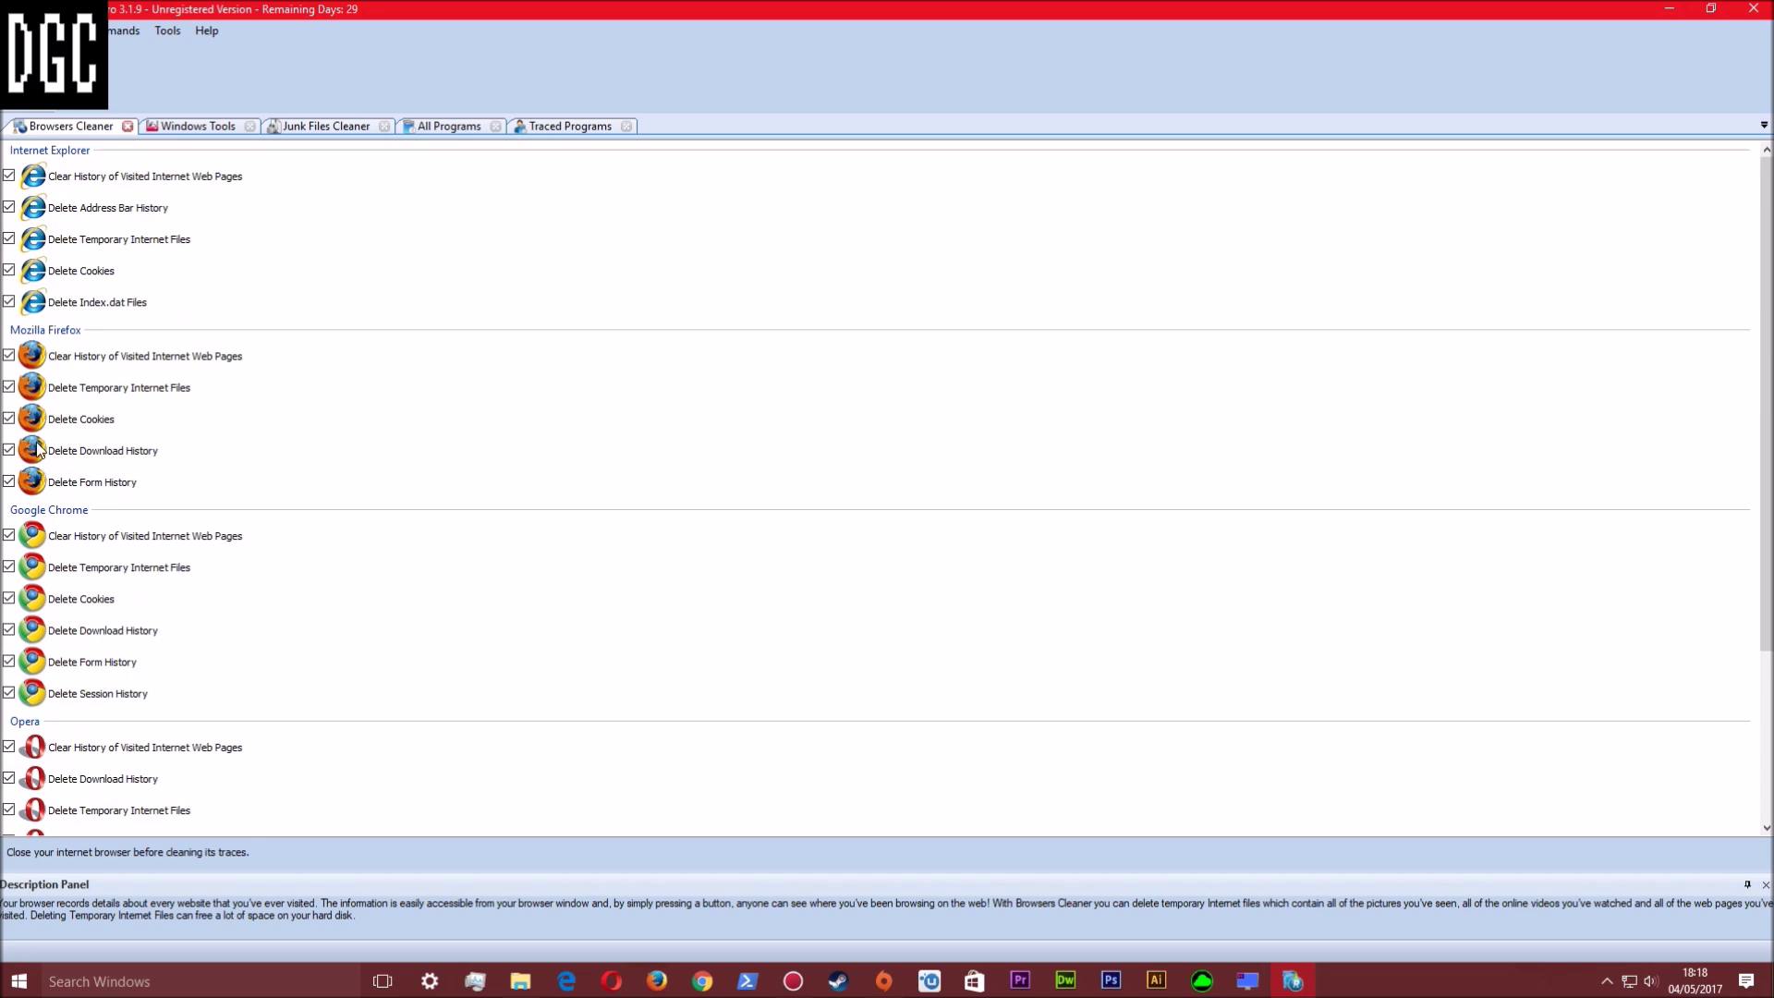
{"action": "scroll", "coordinate": [71, 766], "scroll_direction": "down", "scroll_amount": 3}
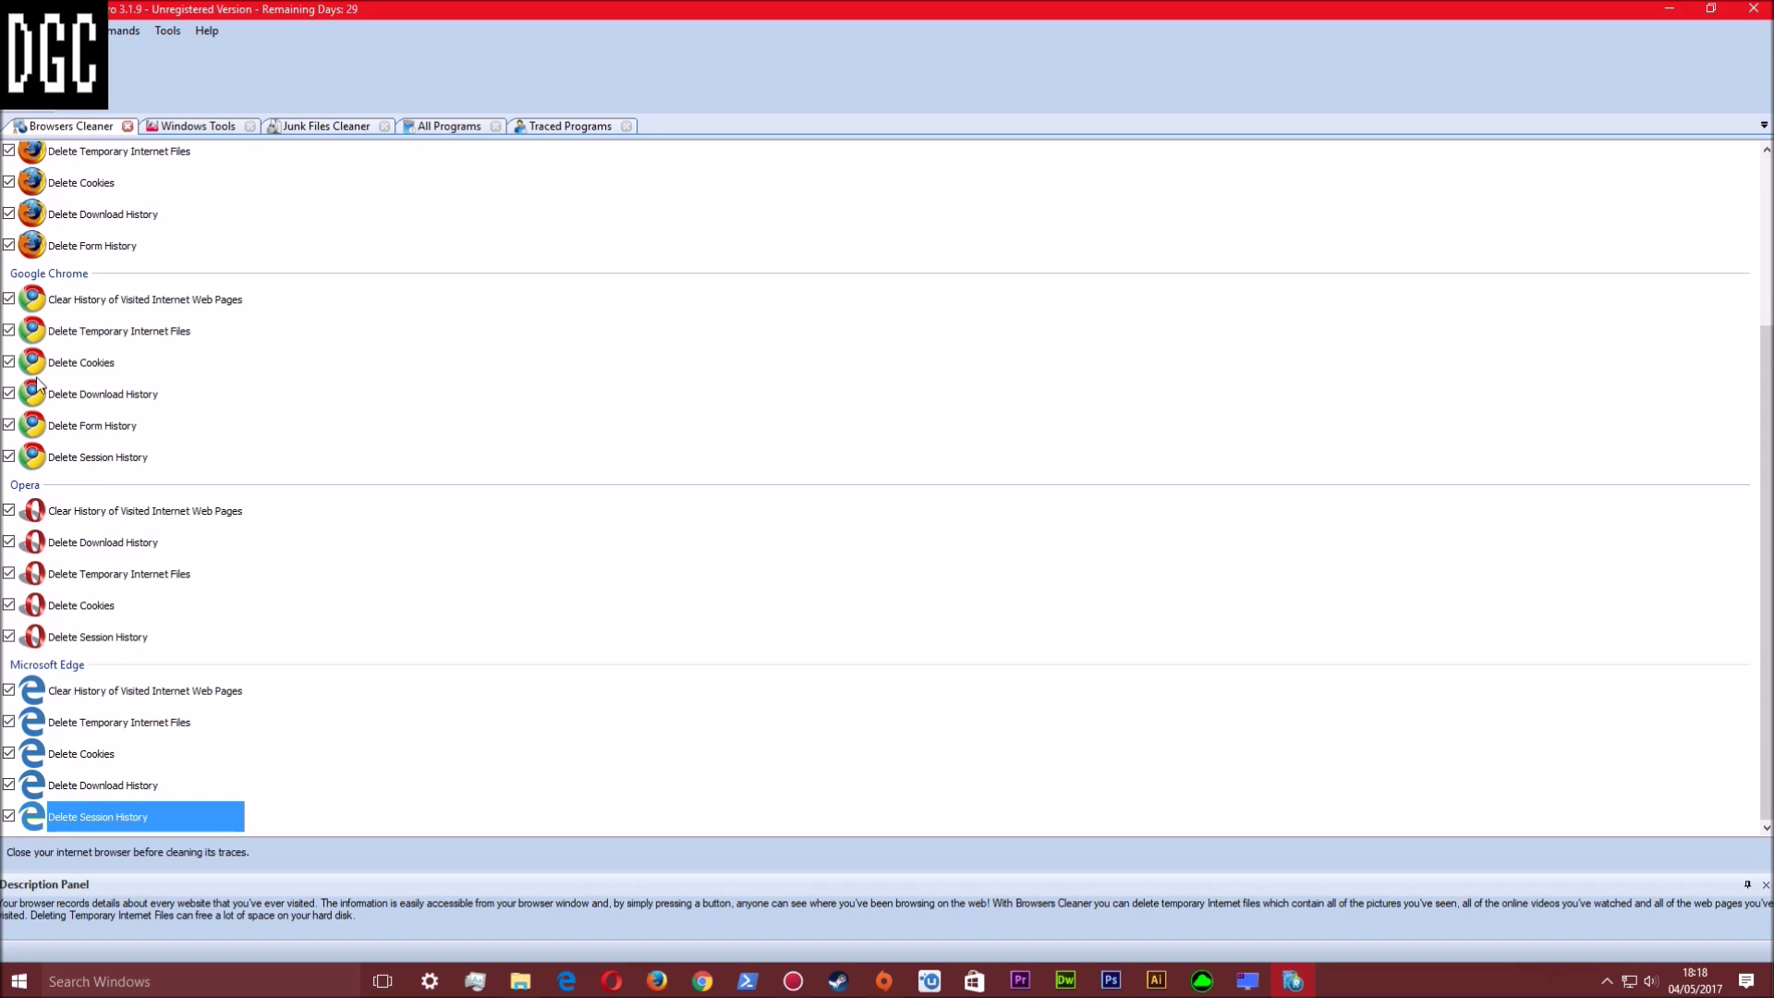
{"action": "scroll", "coordinate": [33, 231], "scroll_direction": "up", "scroll_amount": 3}
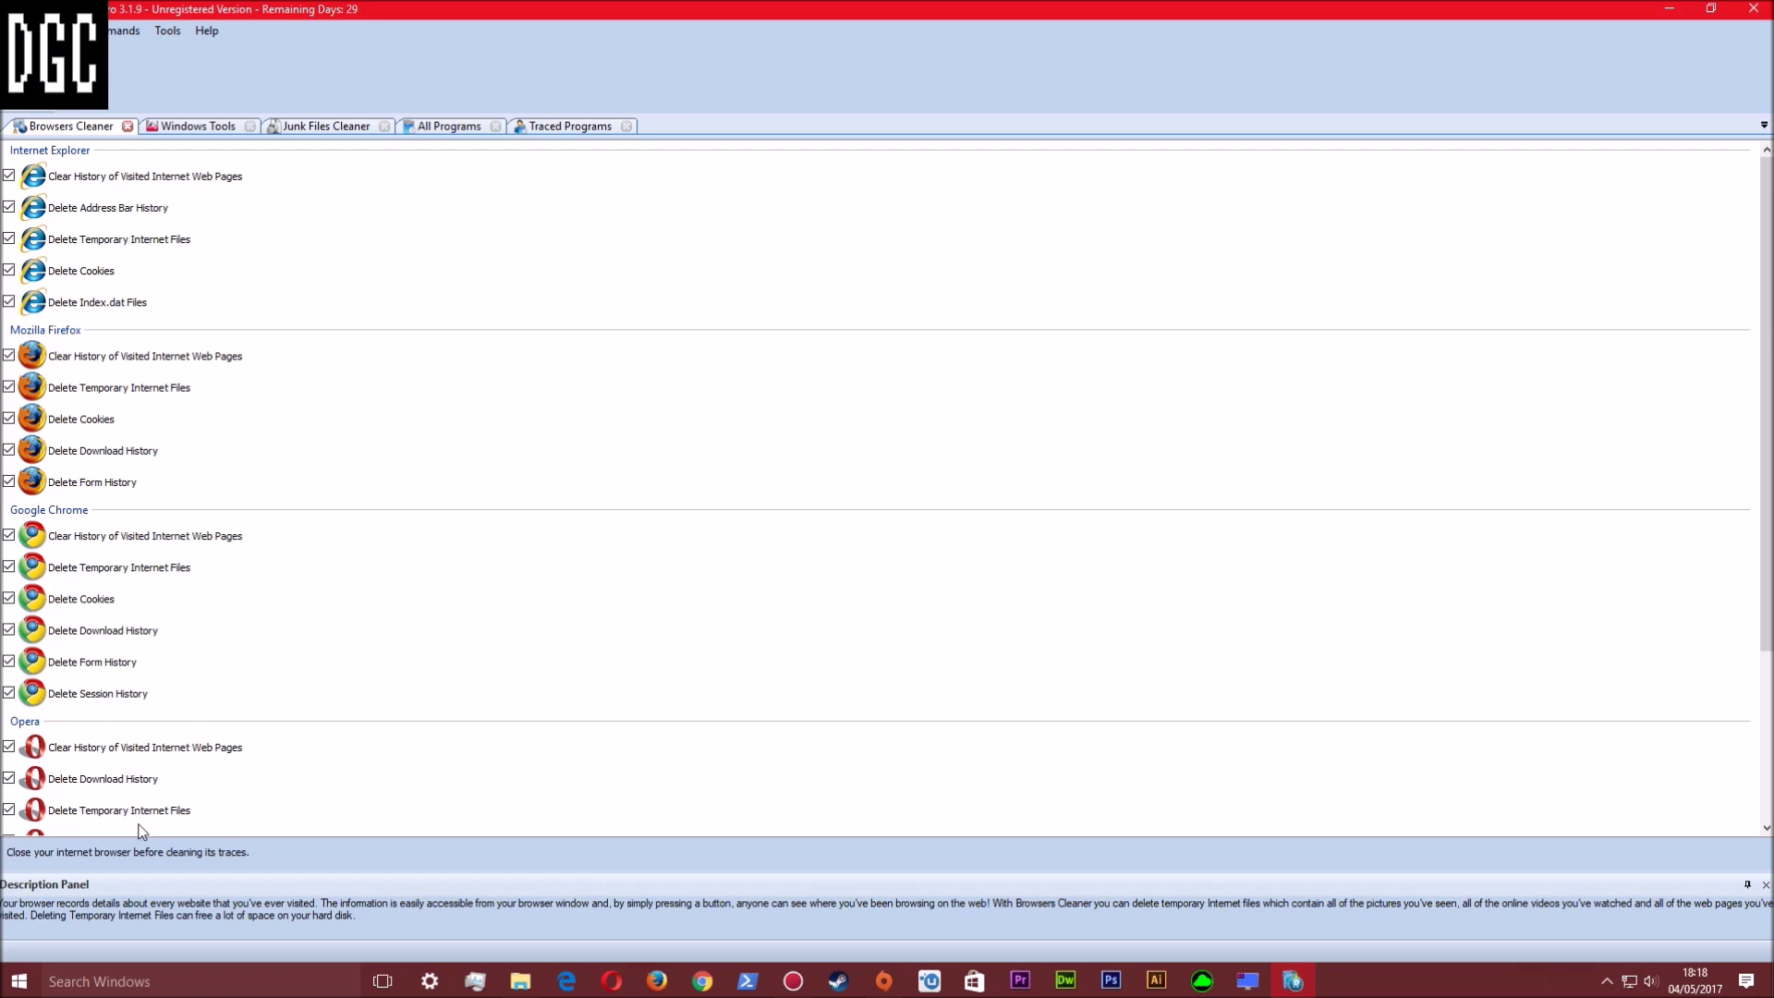
{"action": "scroll", "coordinate": [106, 739], "scroll_direction": "down", "scroll_amount": 3}
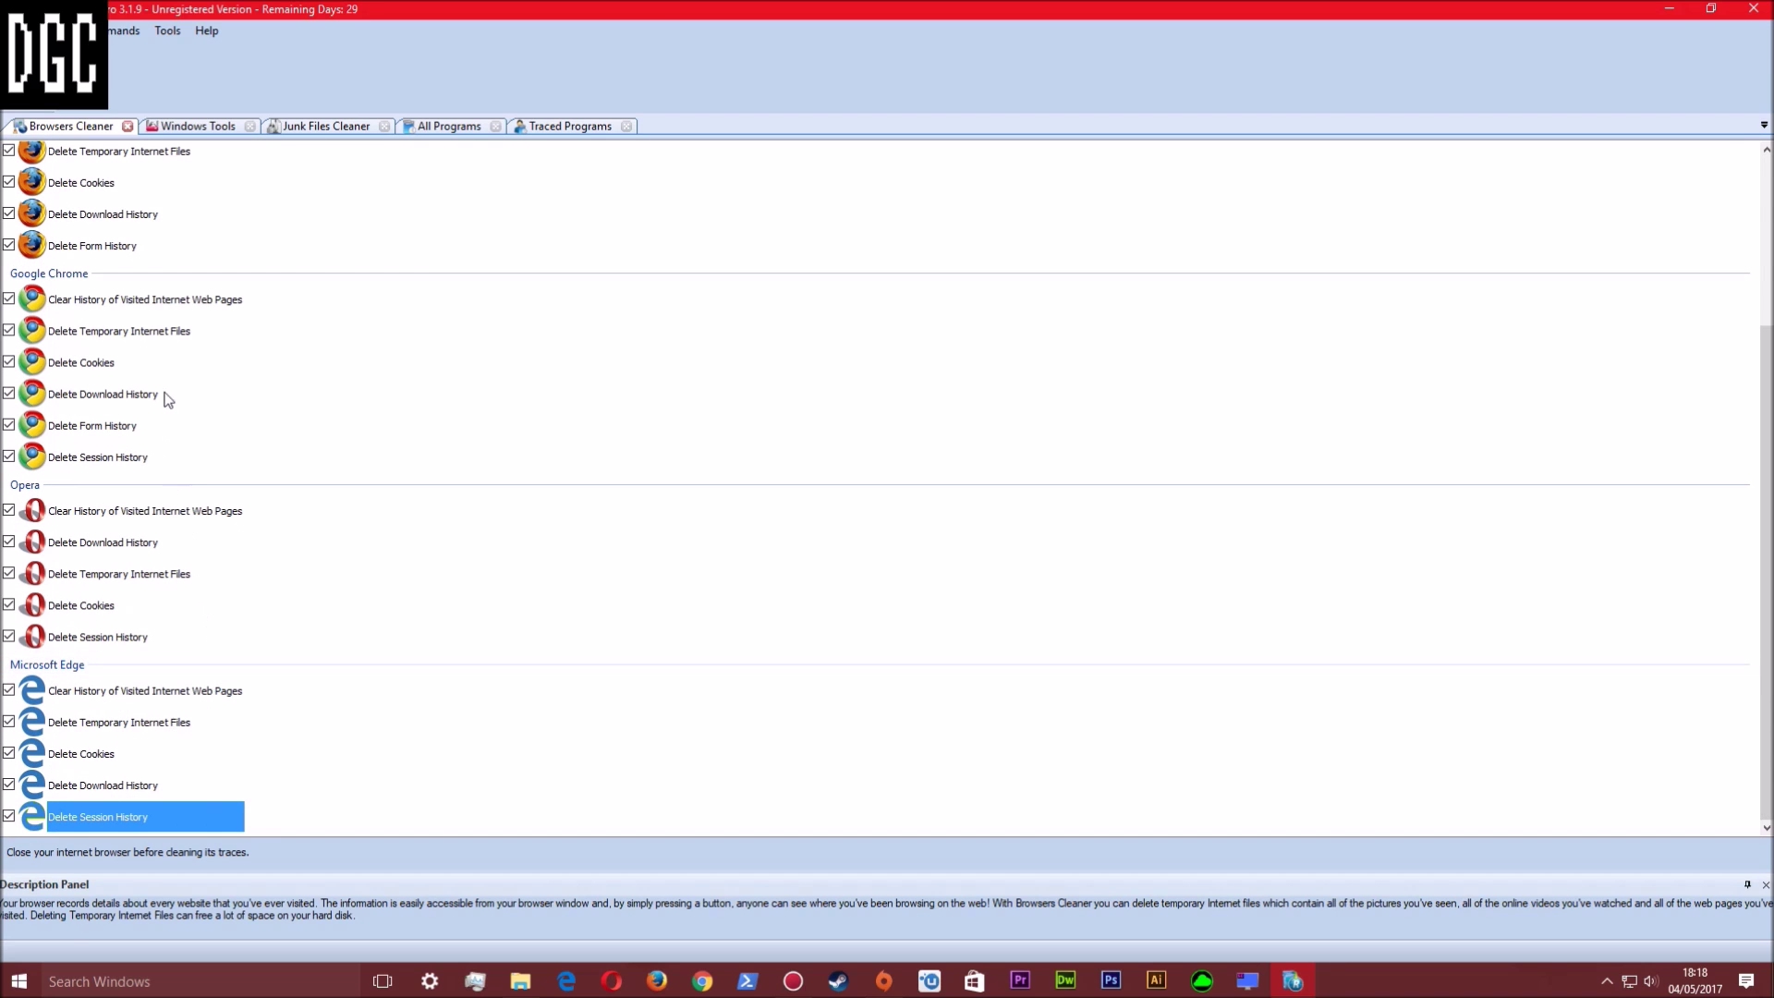
{"action": "left_click", "coordinate": [20, 75]}
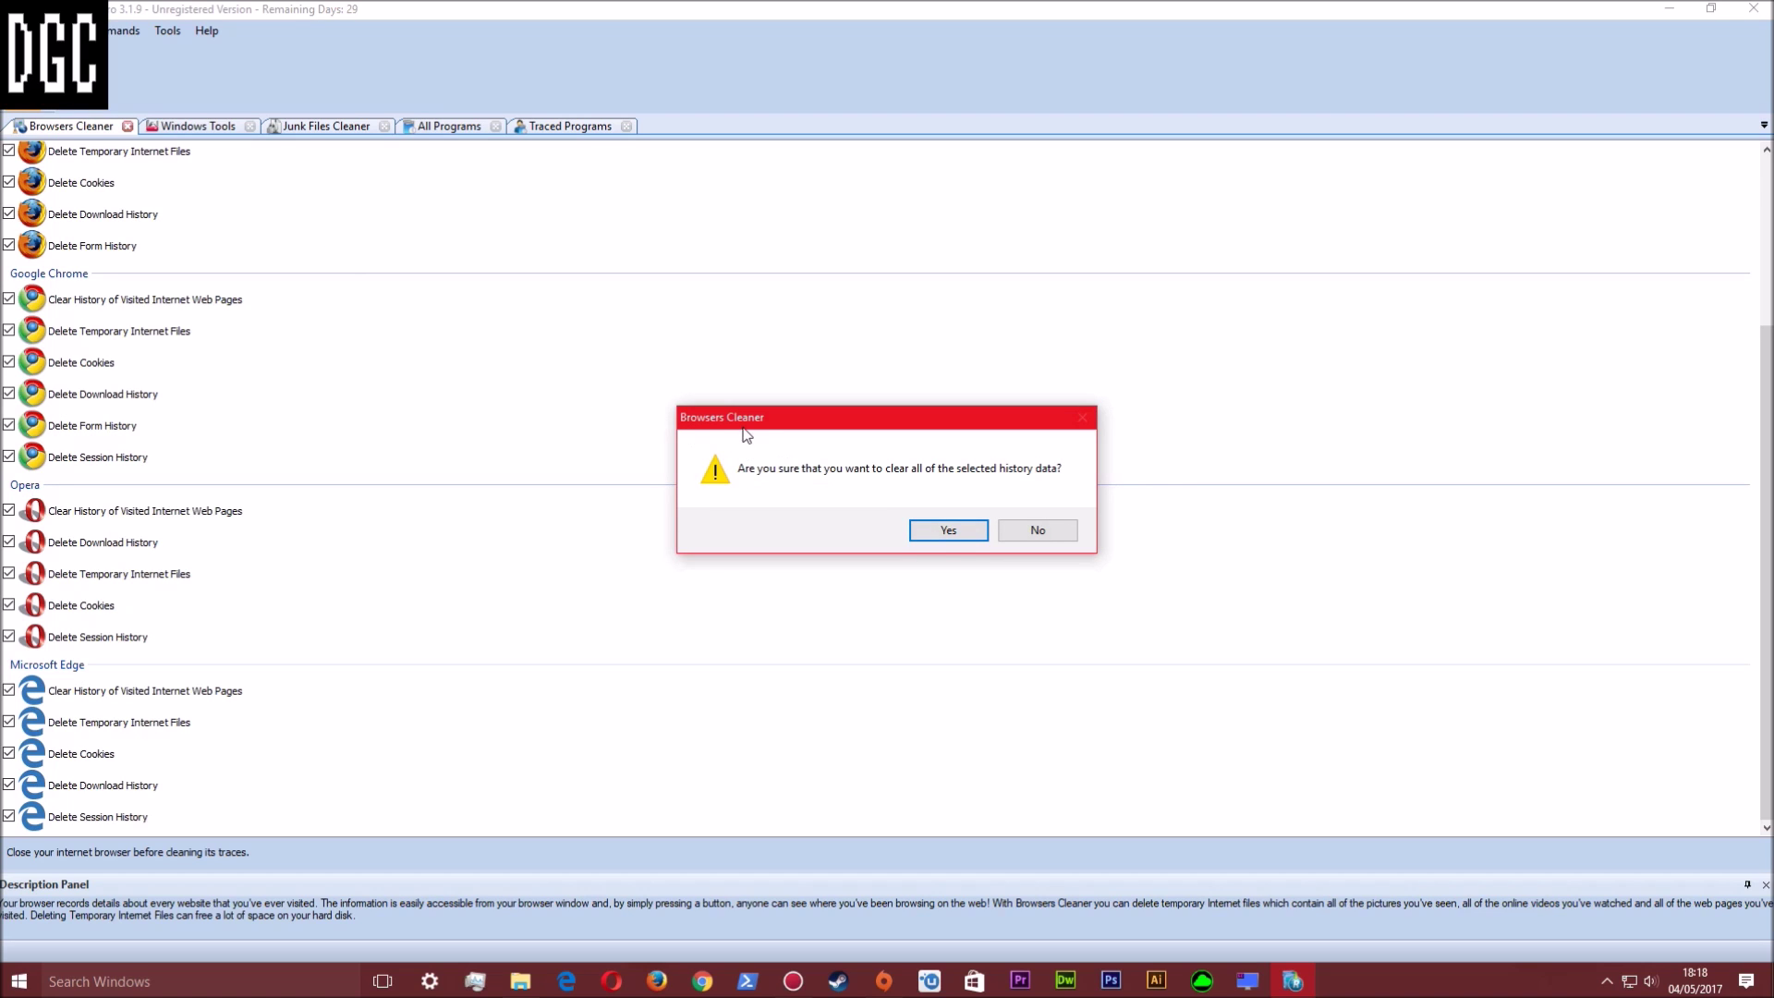
{"action": "left_click", "coordinate": [946, 538]}
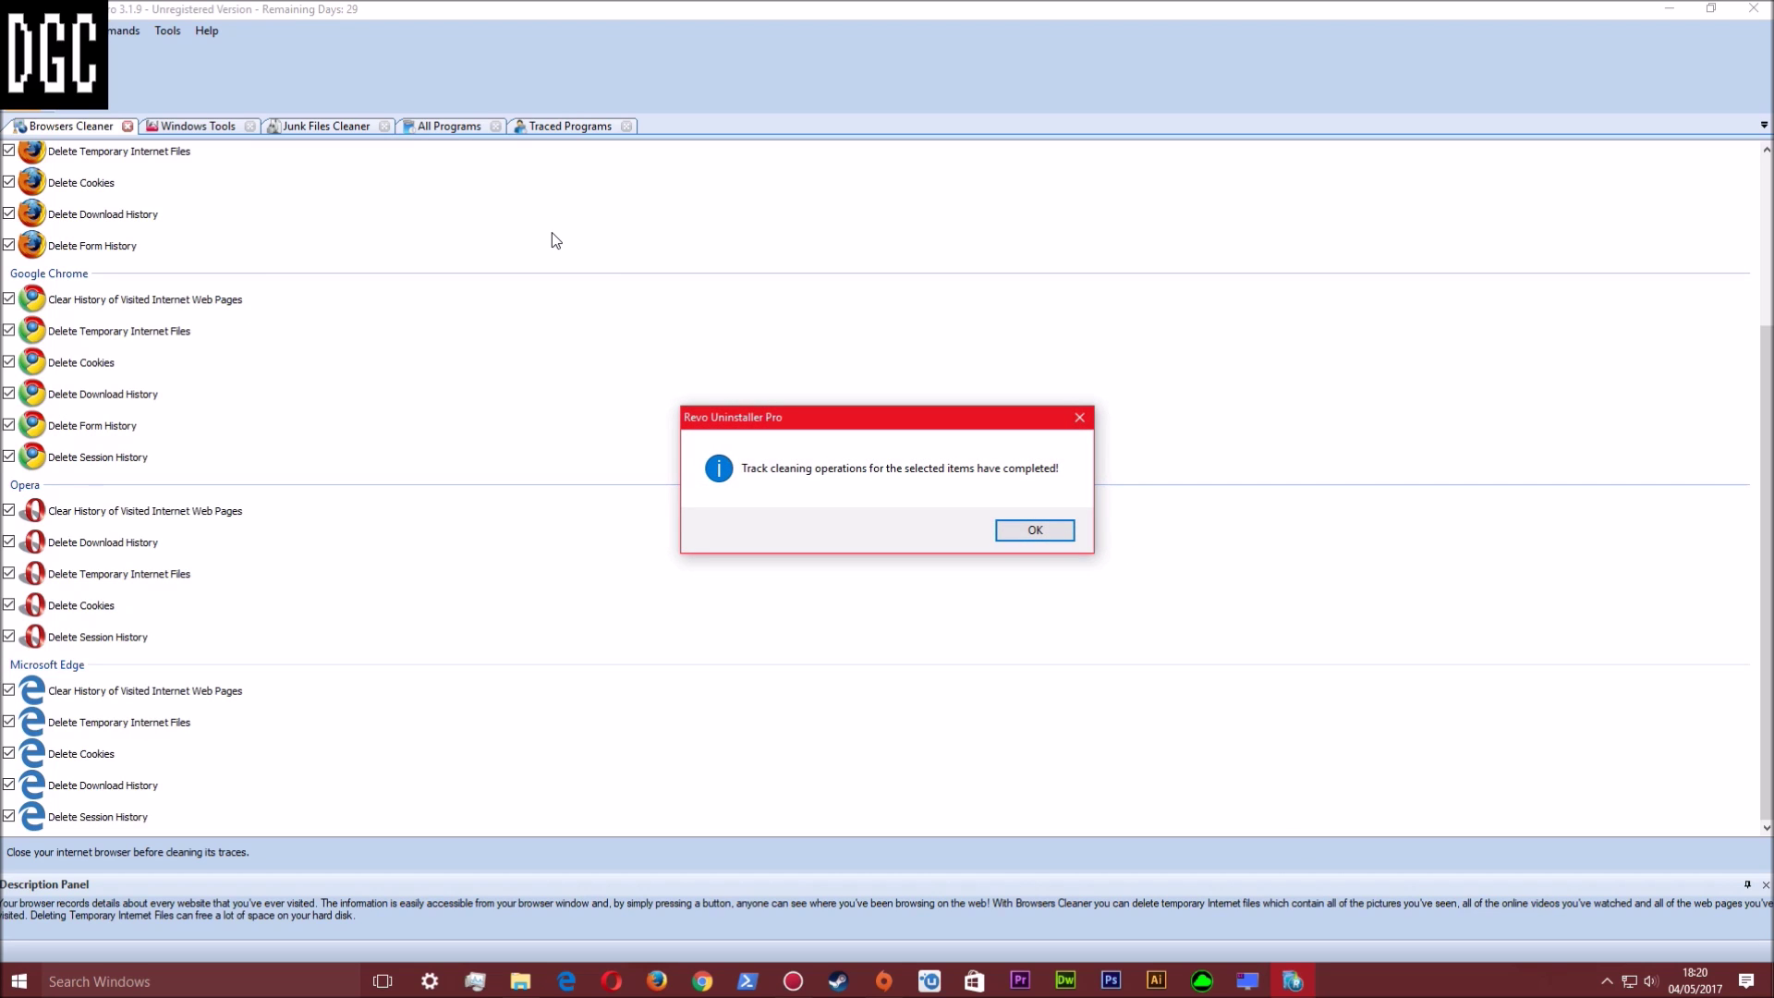
Open the Windows Cleaner and clear all the selected traces in the Windows registry and on the local hard disk drive
{"action": "left_click", "coordinate": [1038, 533]}
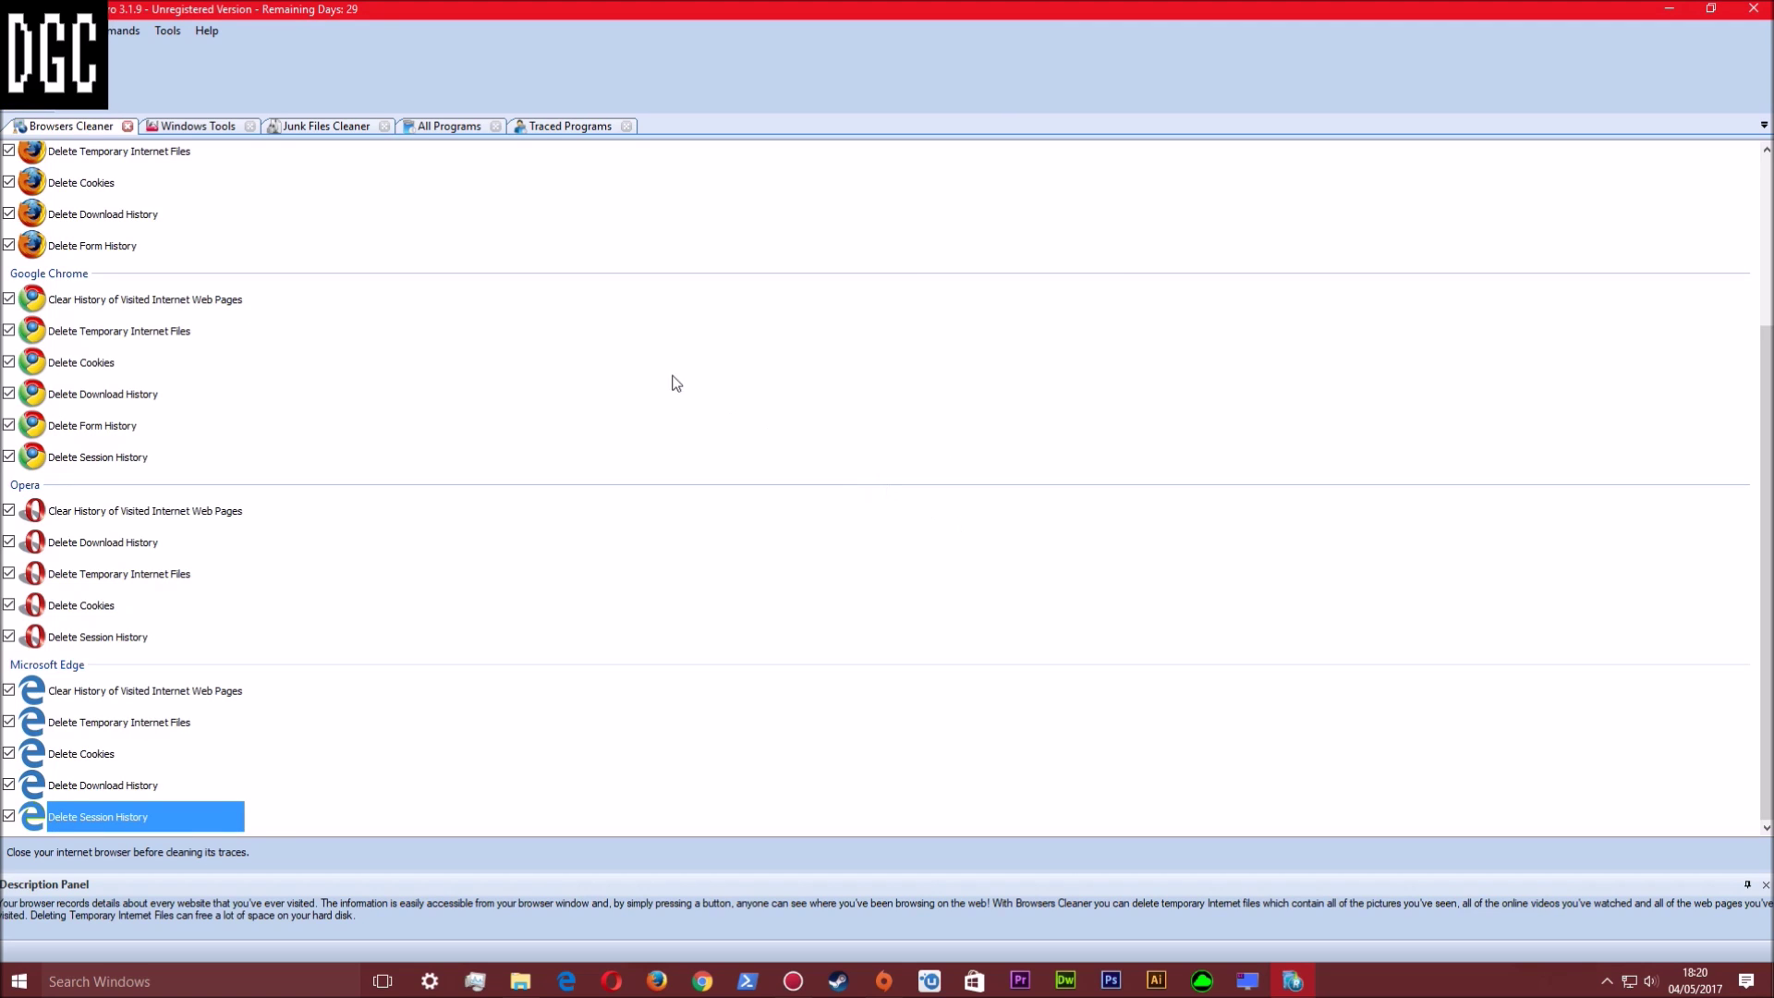
{"action": "left_click", "coordinate": [115, 32]}
{"action": "left_click", "coordinate": [171, 35]}
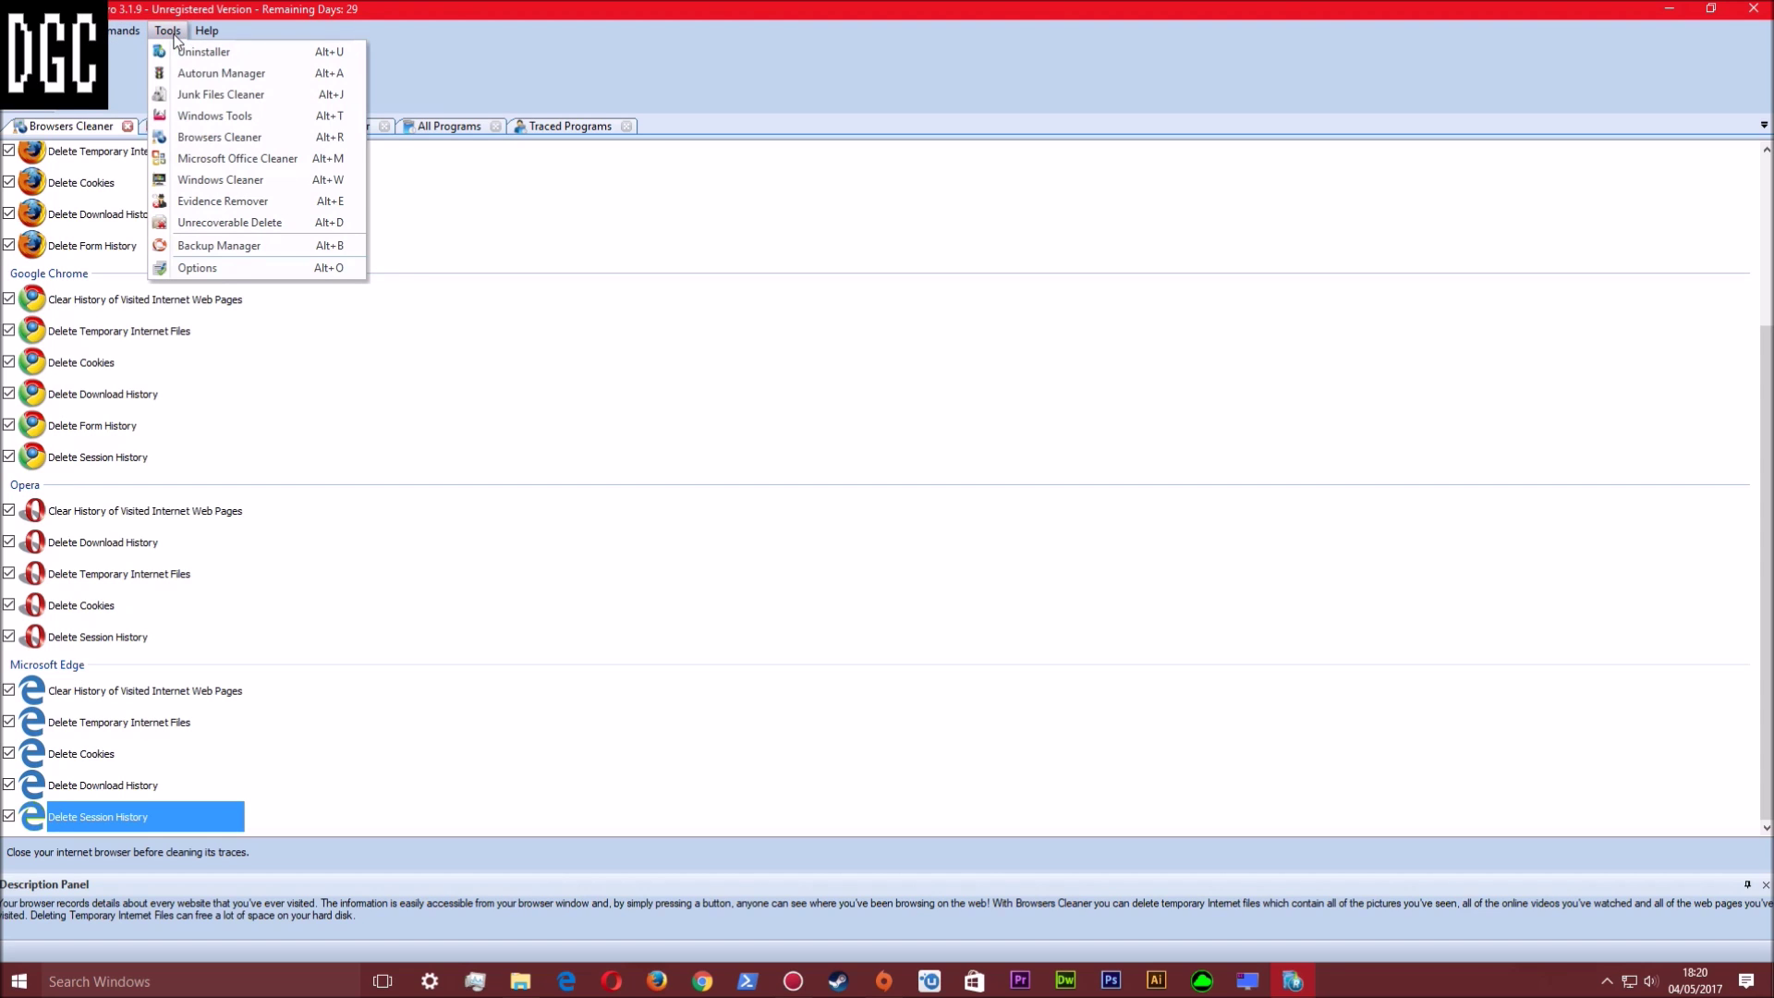
{"action": "left_click", "coordinate": [262, 182]}
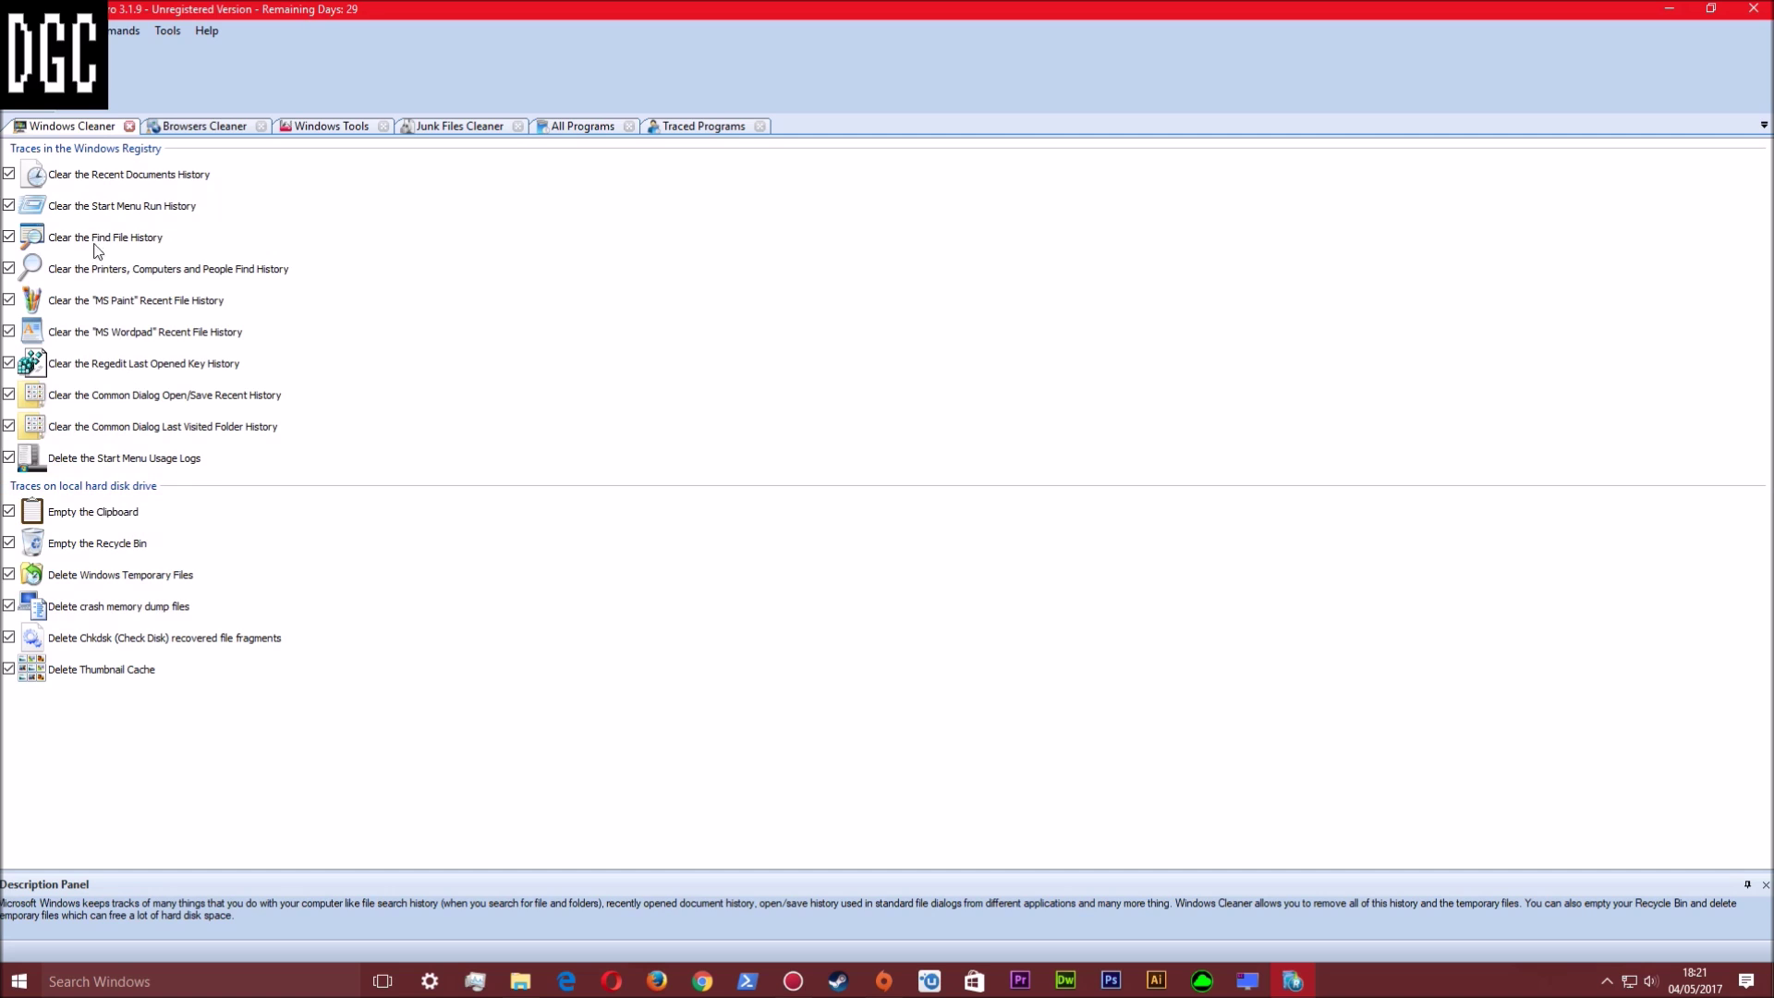
{"action": "left_click", "coordinate": [32, 78]}
{"action": "left_click", "coordinate": [931, 523]}
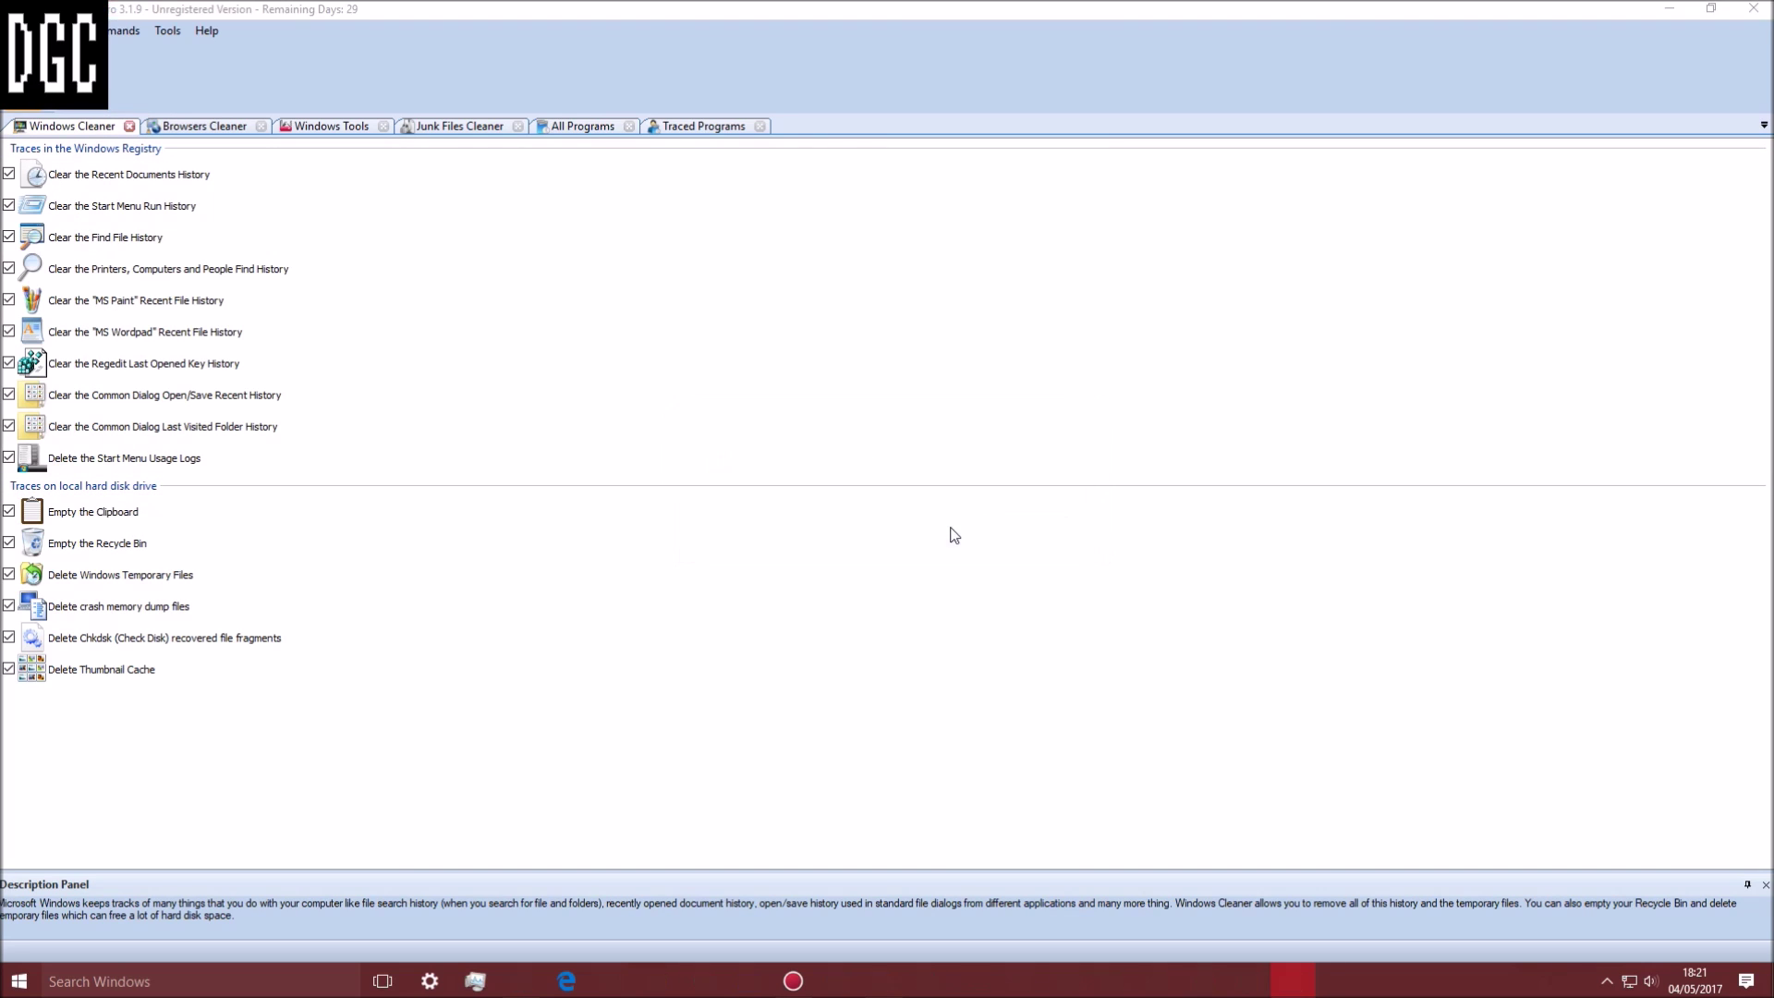
{"action": "left_click", "coordinate": [1042, 531]}
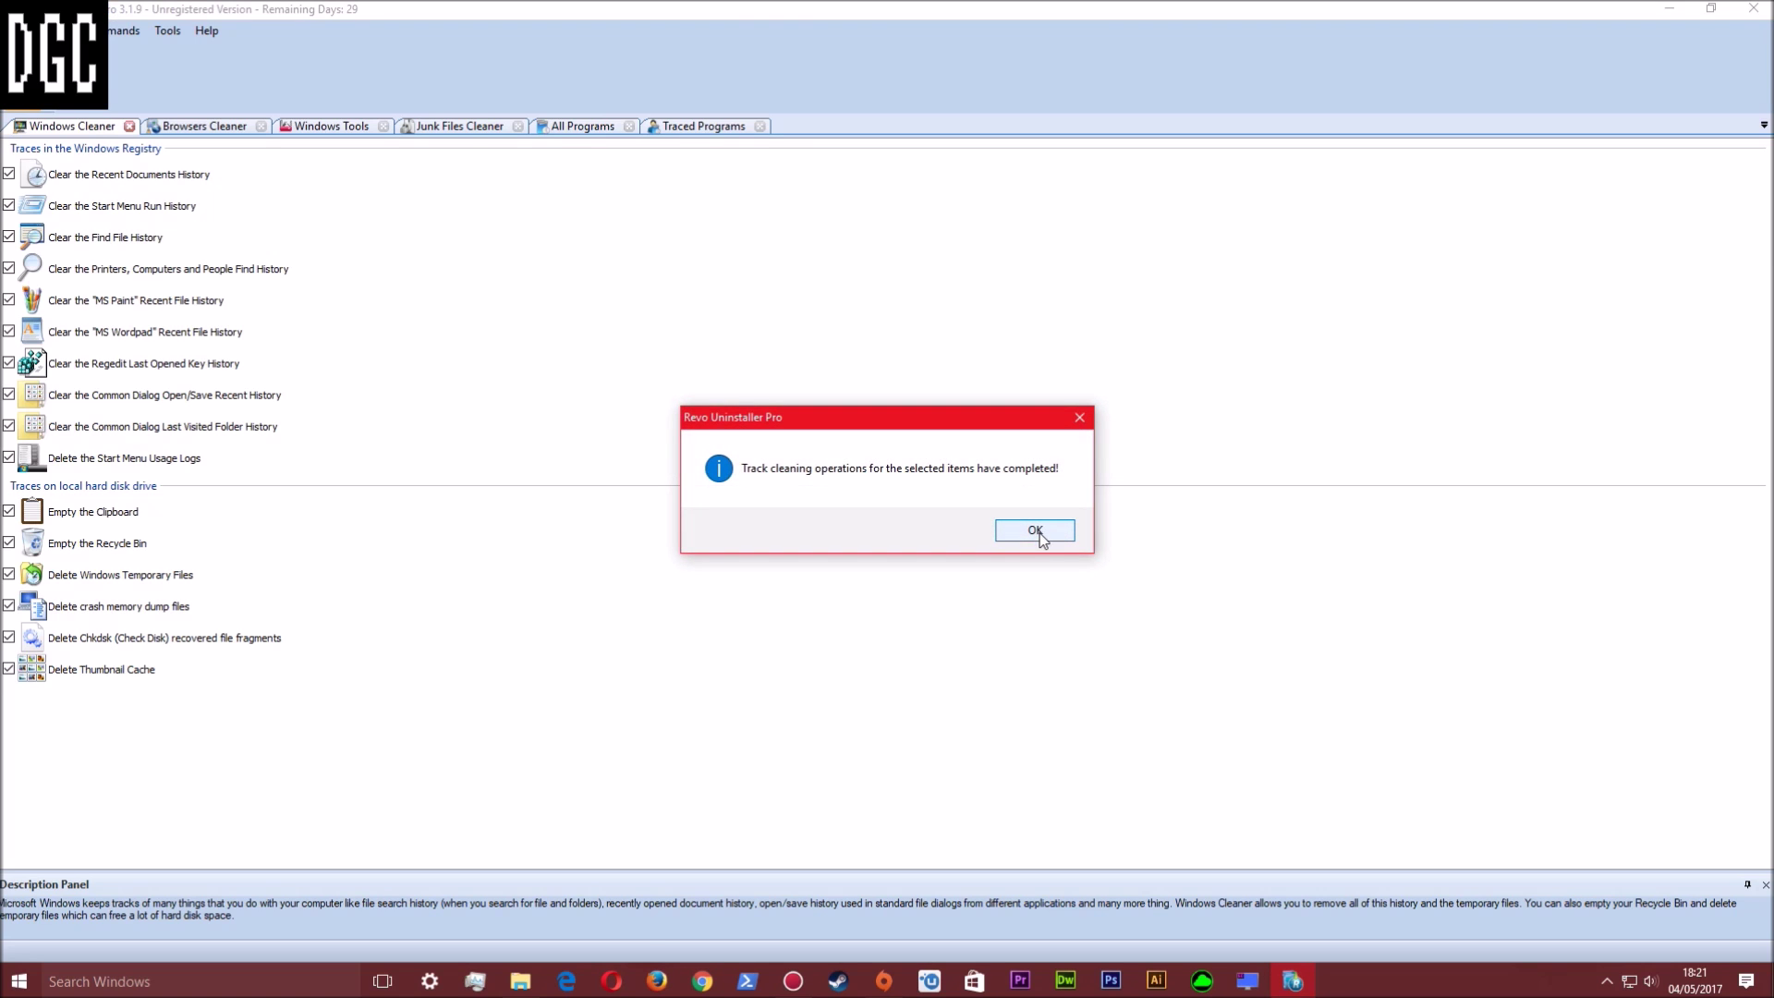
{"action": "left_click", "coordinate": [1041, 533]}
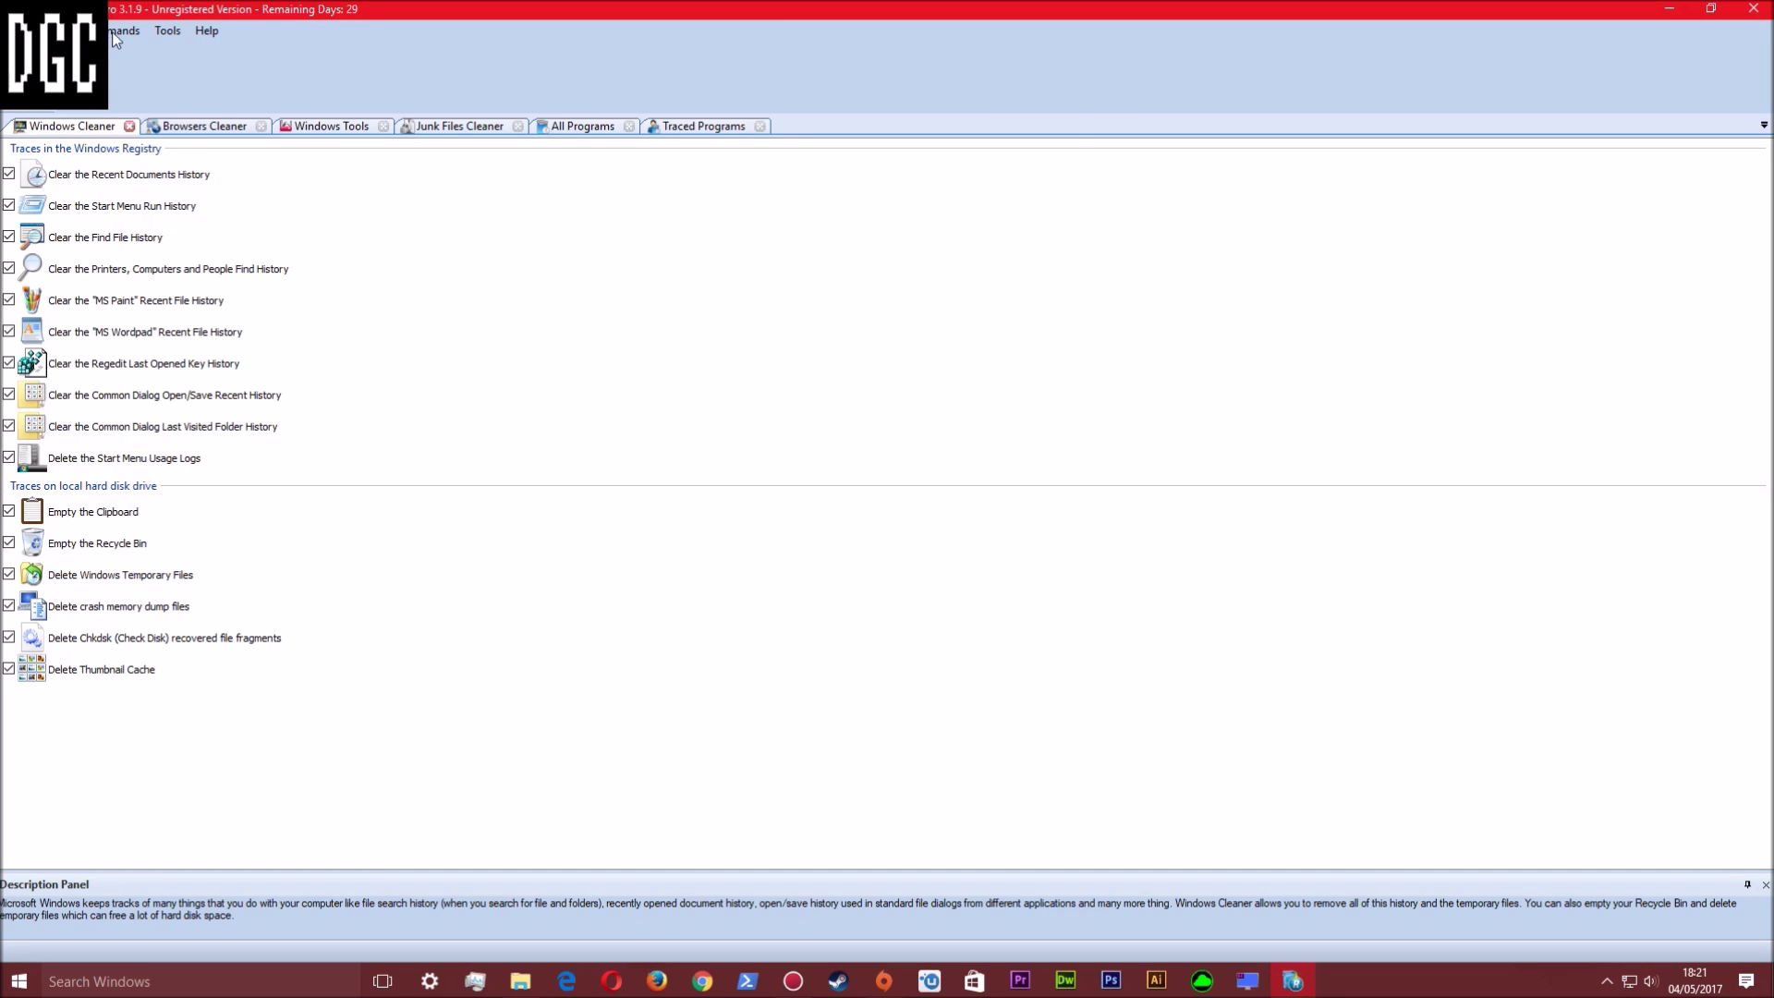
Look through the Evidence Remover, Unrecoverable Delete and Backup Manager tools, examining the drives, deletion list and stored restore points
{"action": "left_click", "coordinate": [168, 30]}
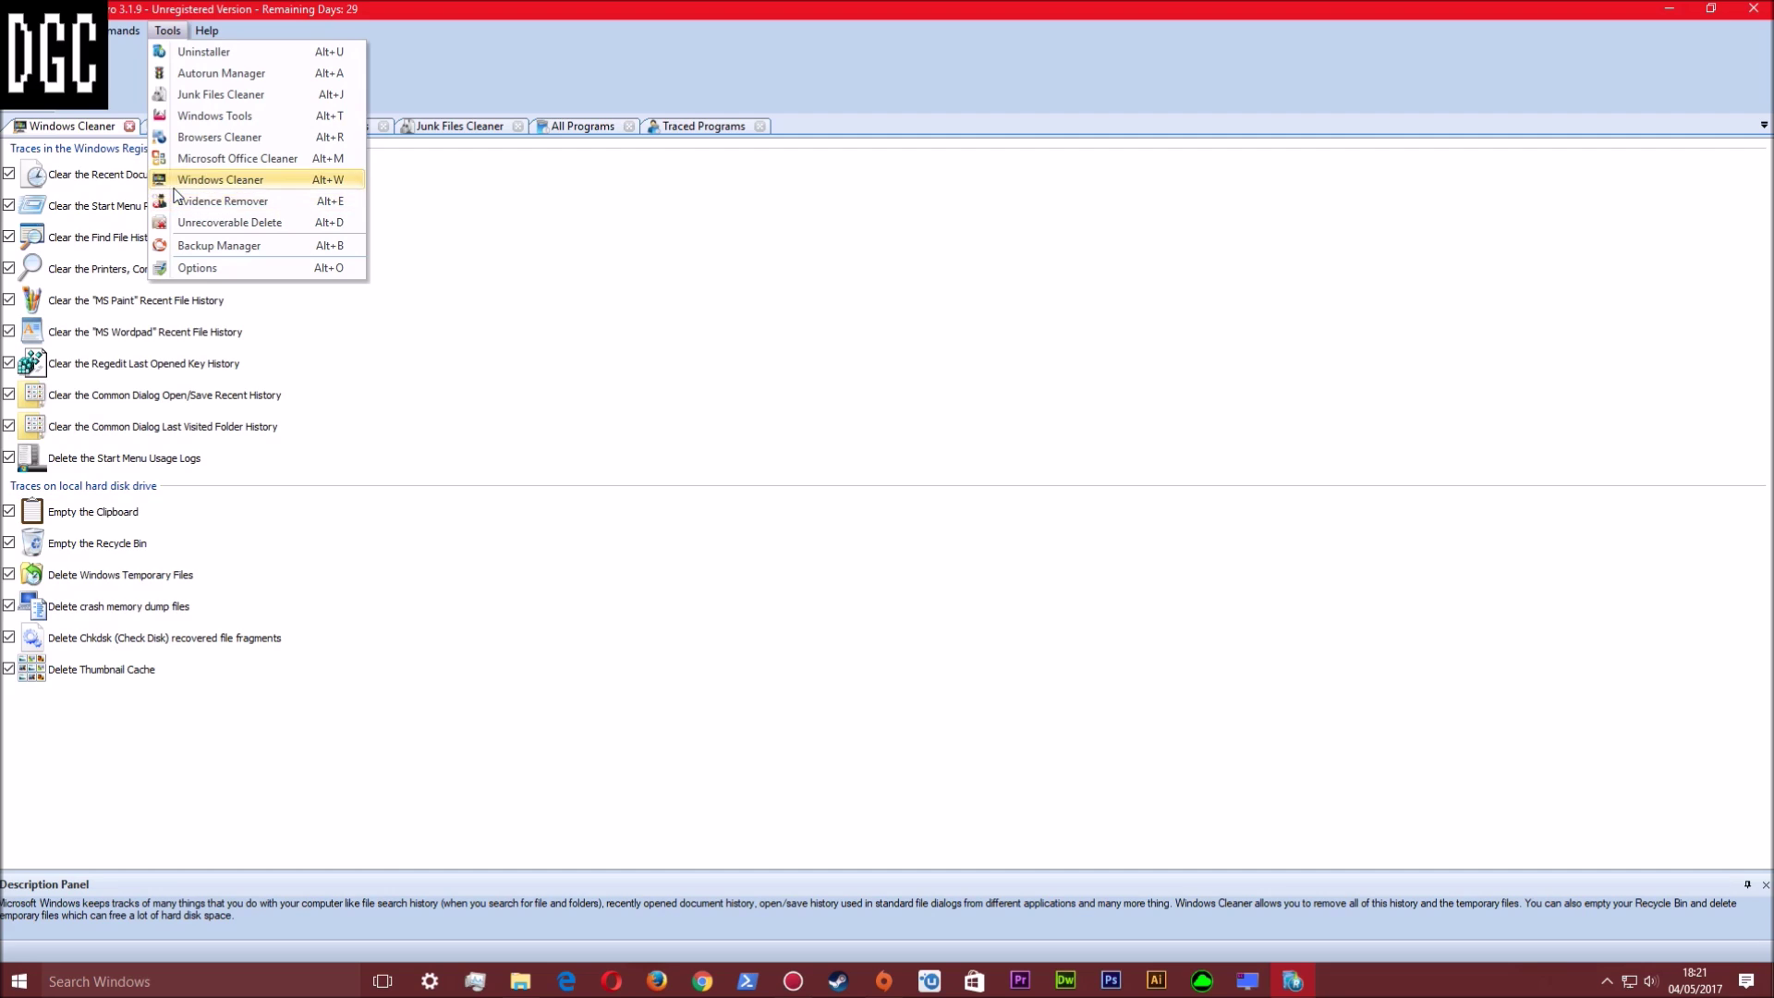
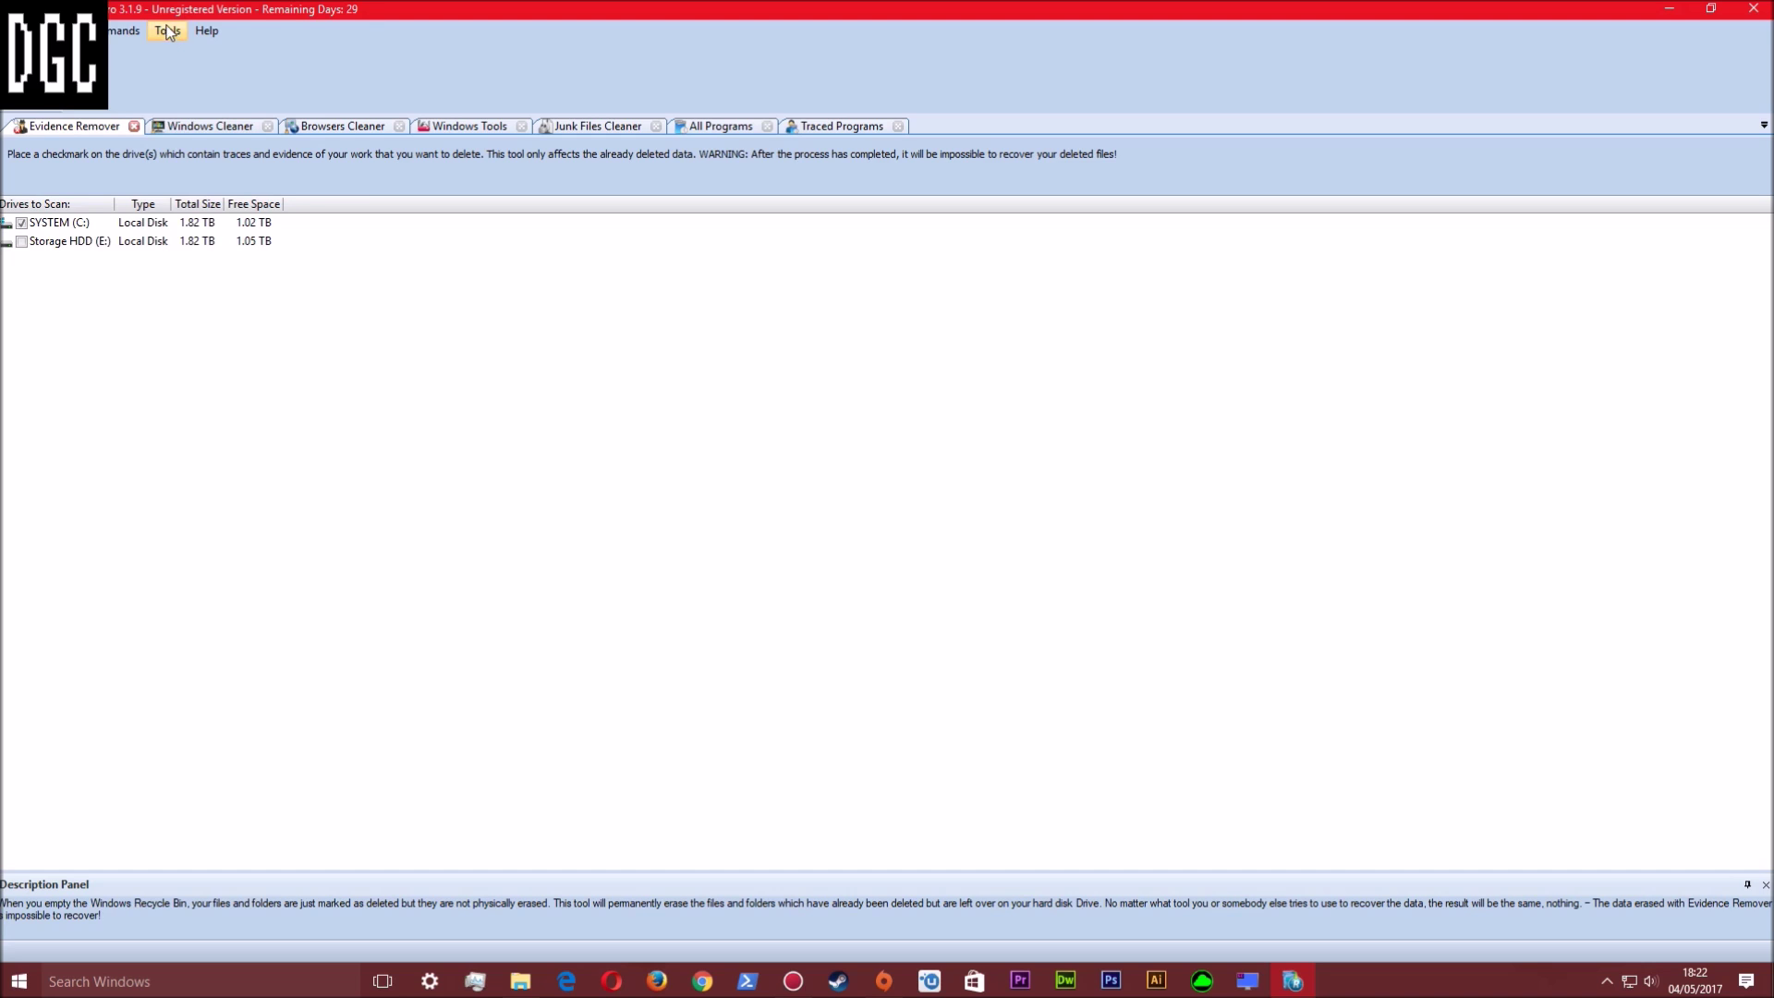
{"action": "left_click", "coordinate": [168, 32]}
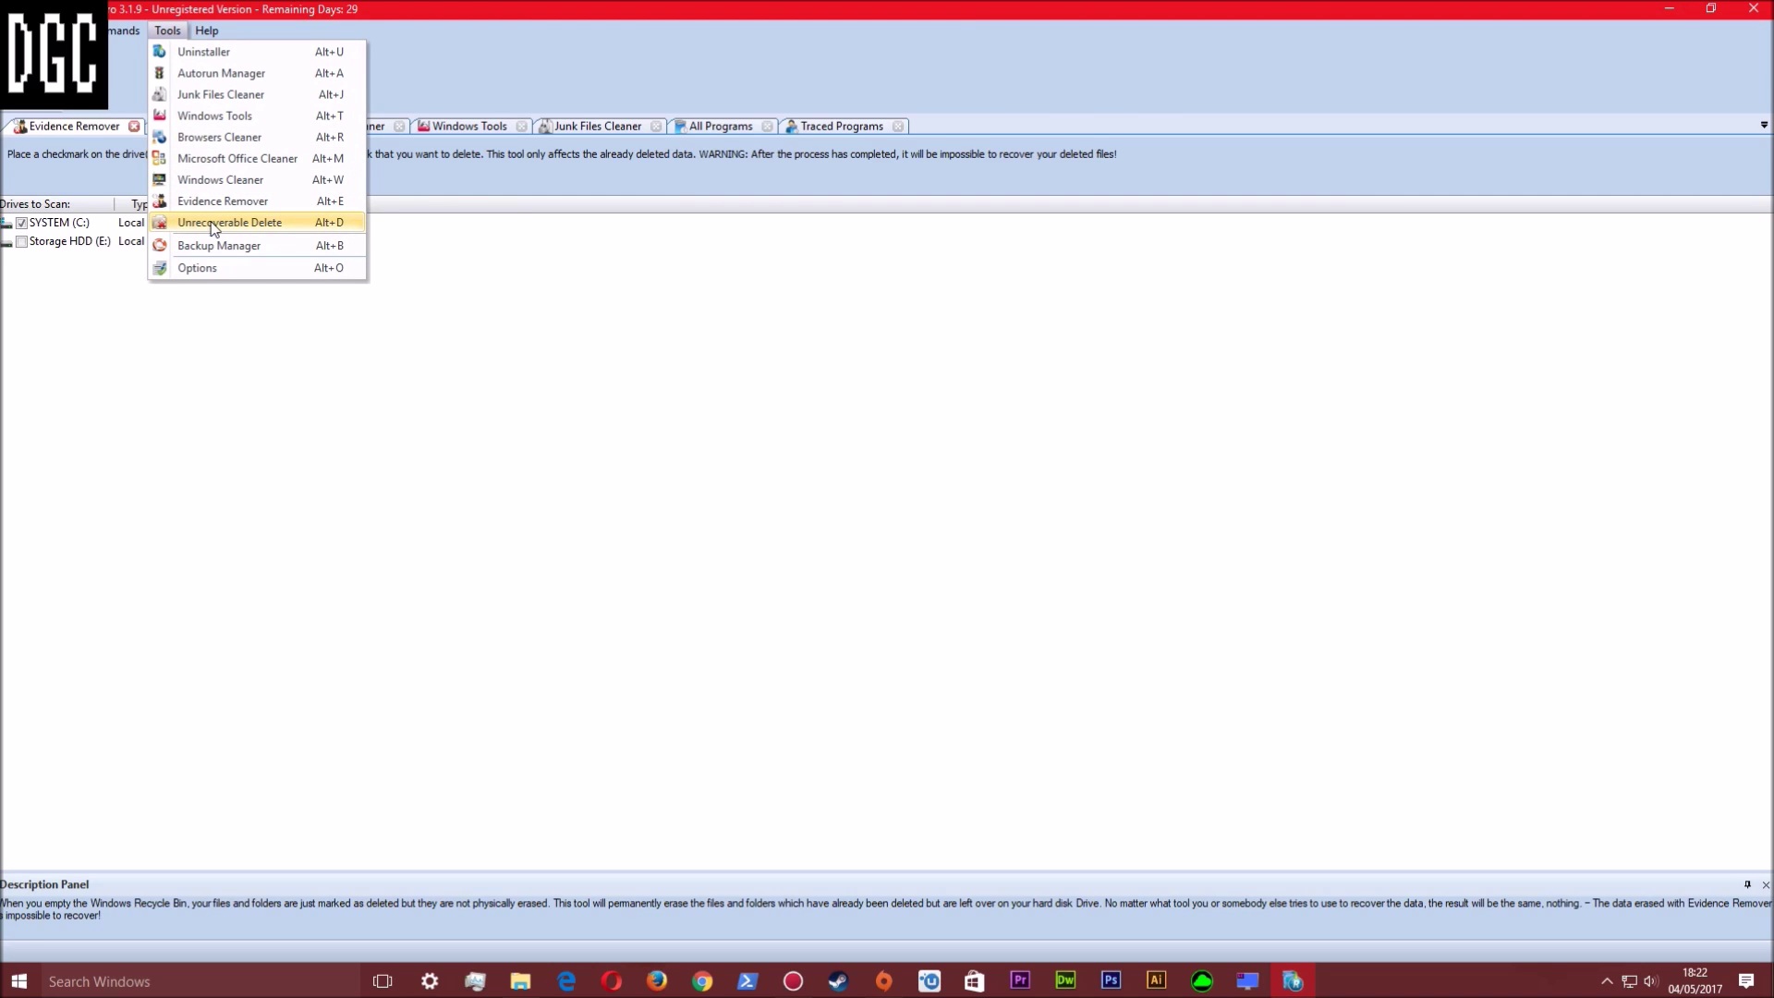
{"action": "left_click", "coordinate": [287, 229]}
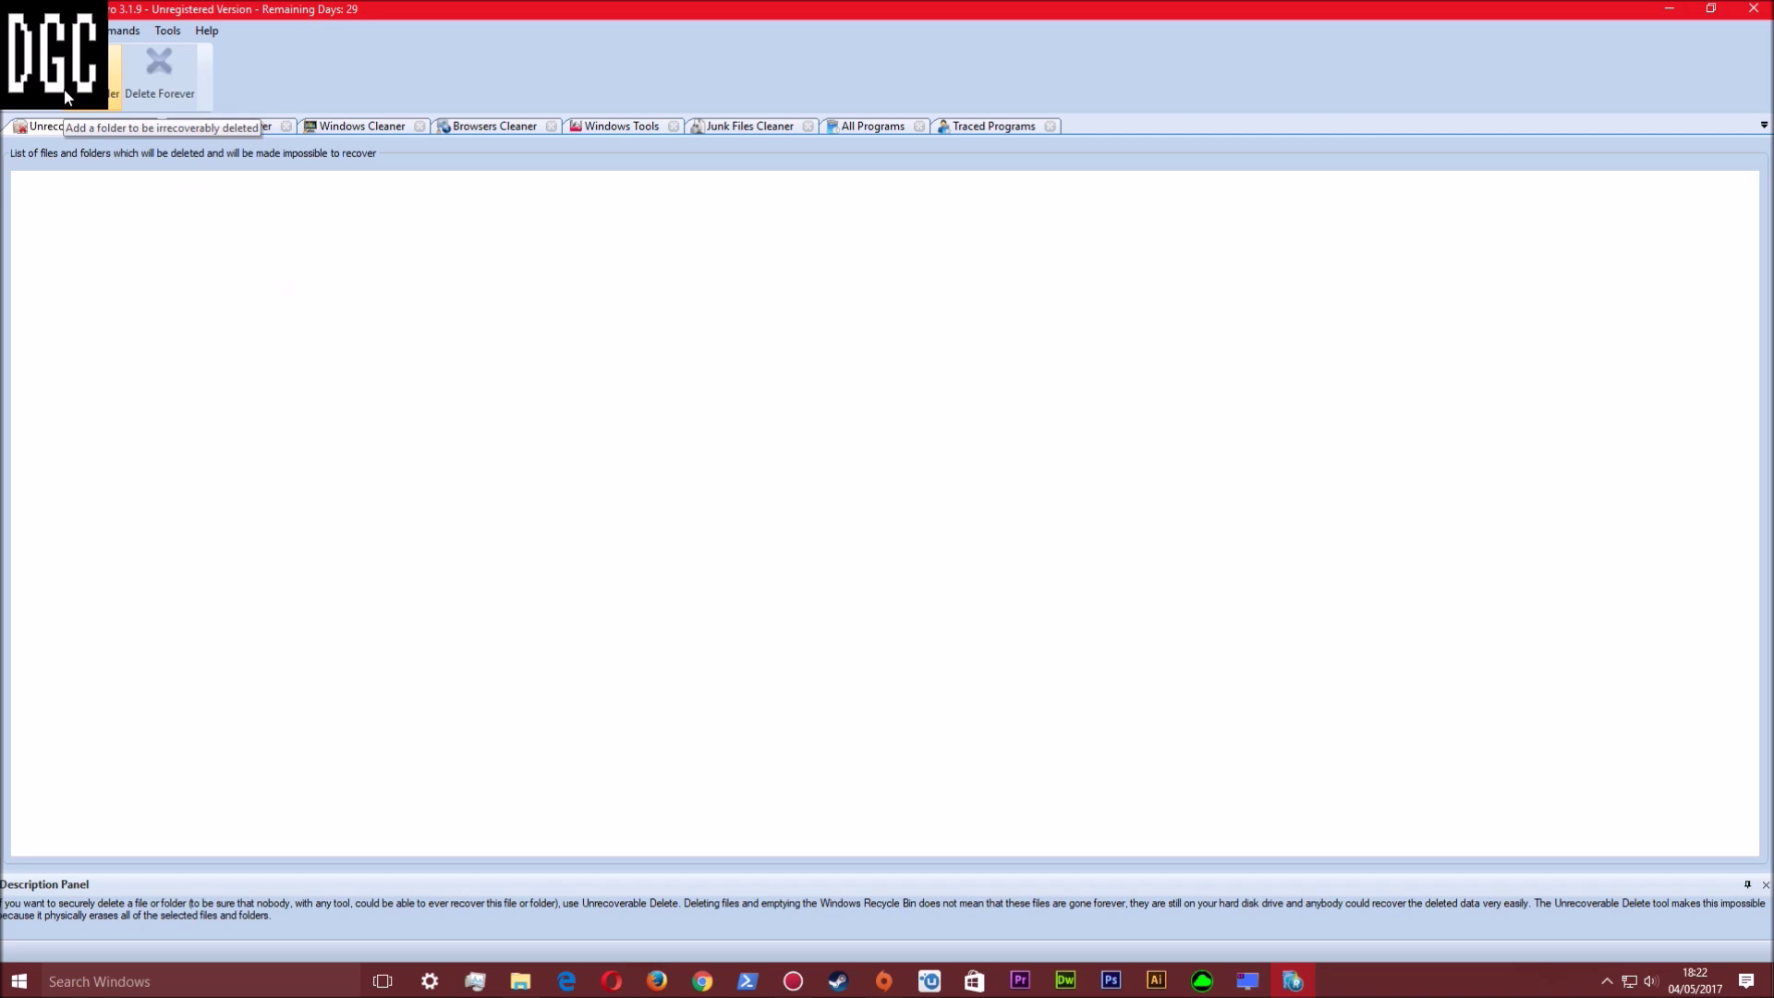
{"action": "left_click", "coordinate": [165, 31]}
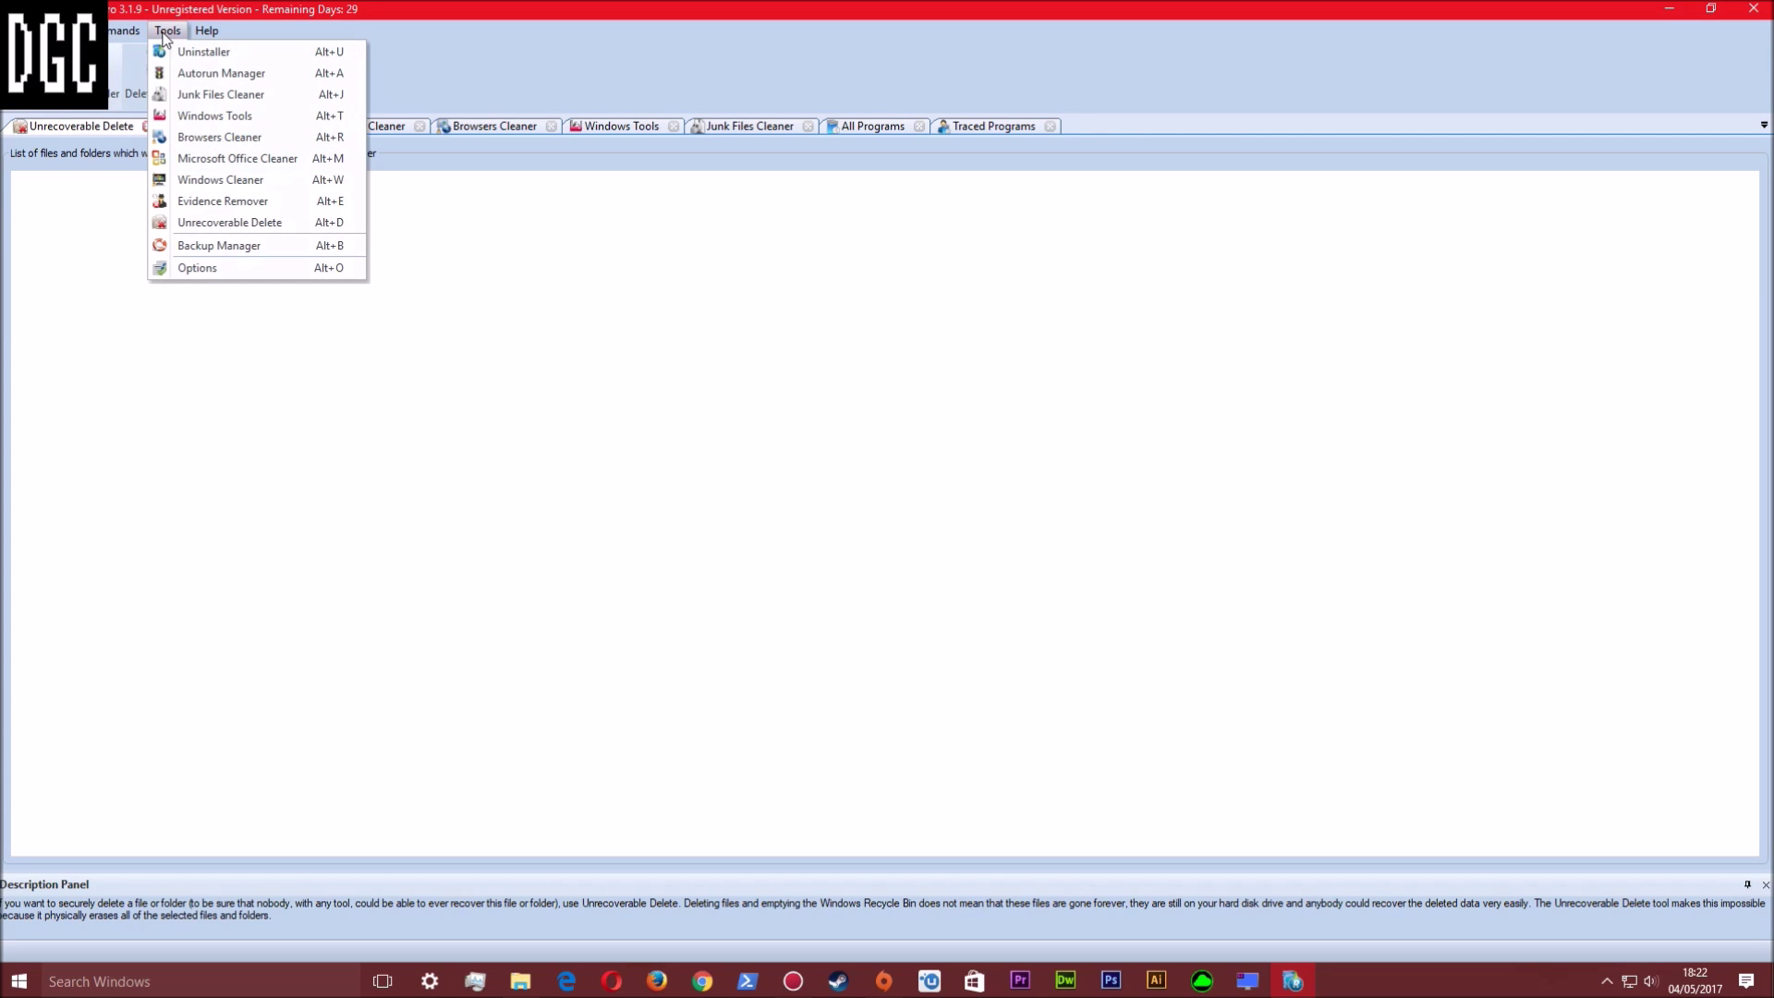
{"action": "left_click", "coordinate": [181, 244]}
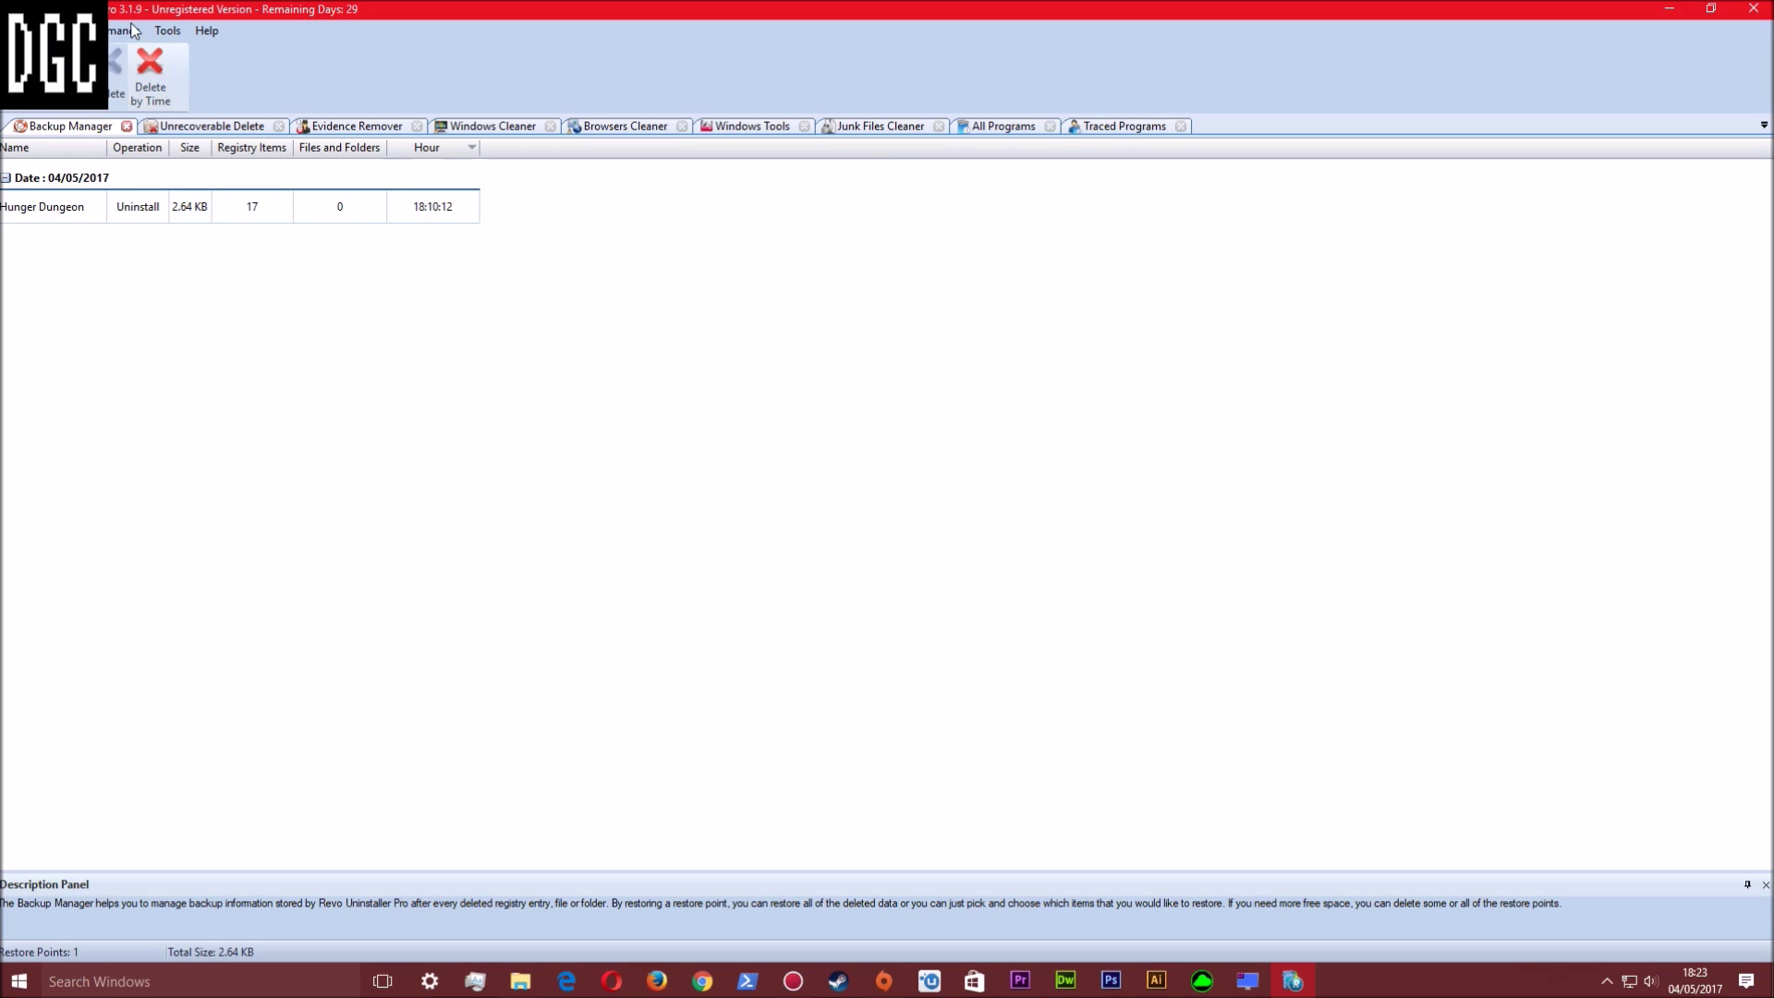
{"action": "left_click", "coordinate": [170, 32]}
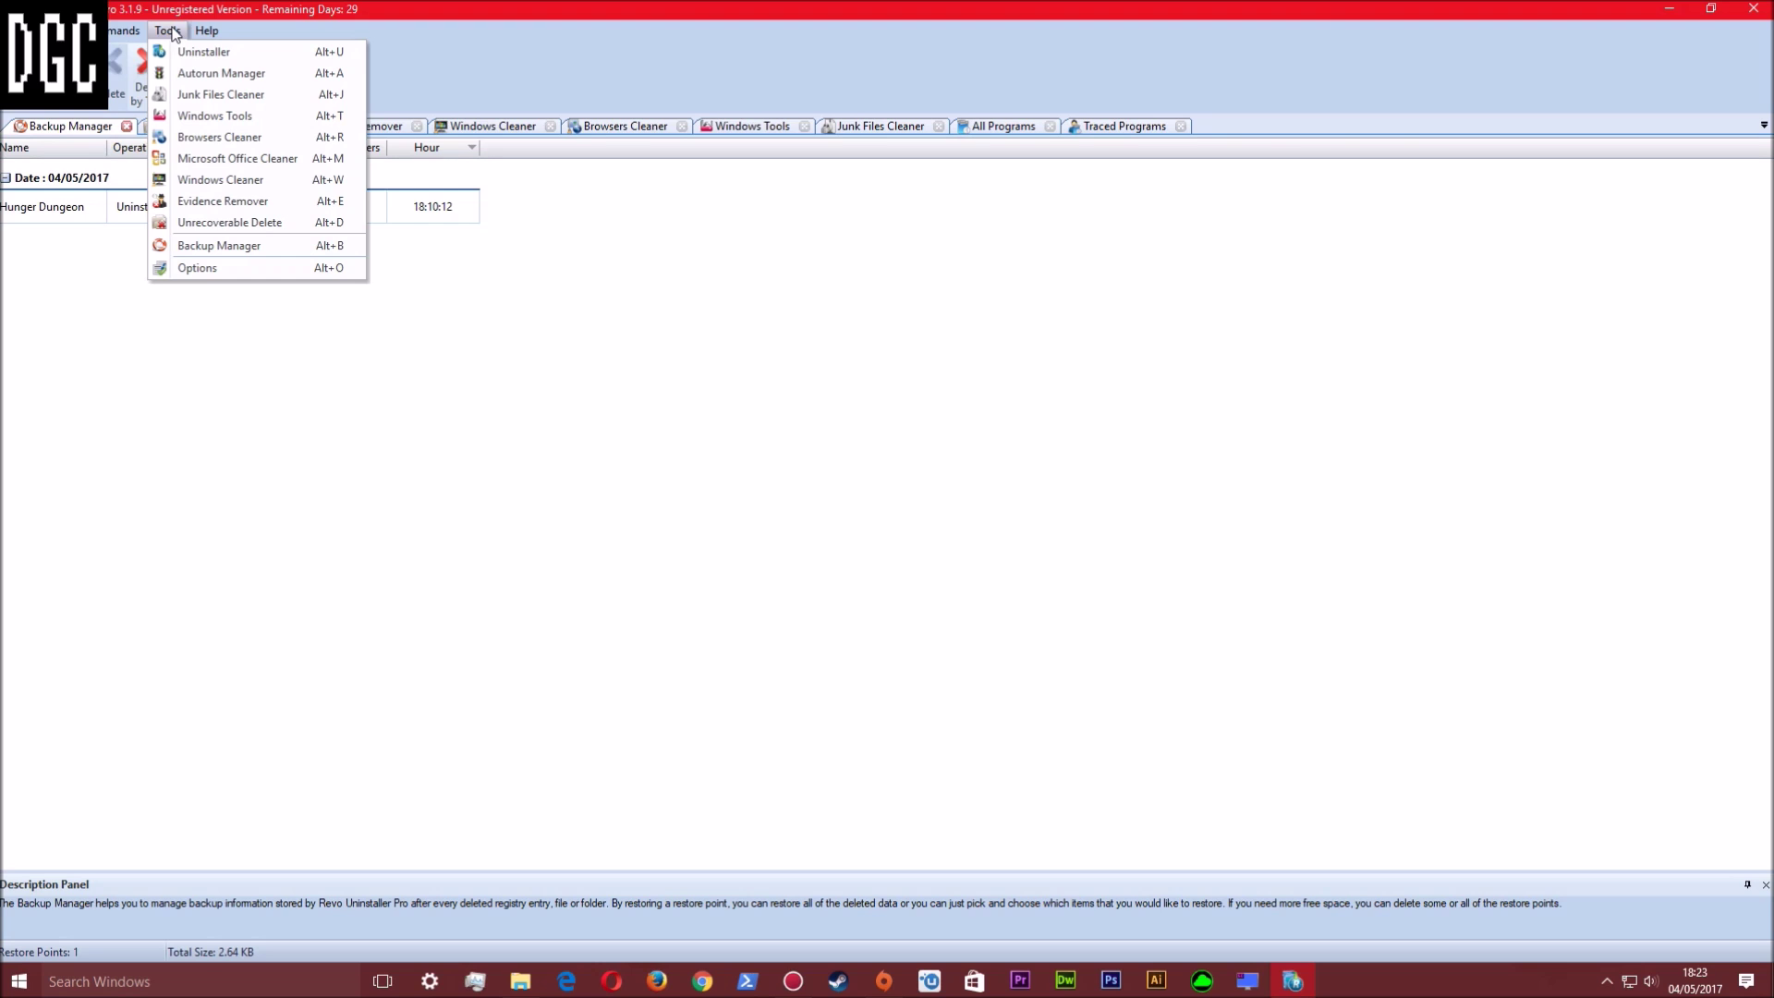
{"action": "mouse_move", "coordinate": [207, 32]}
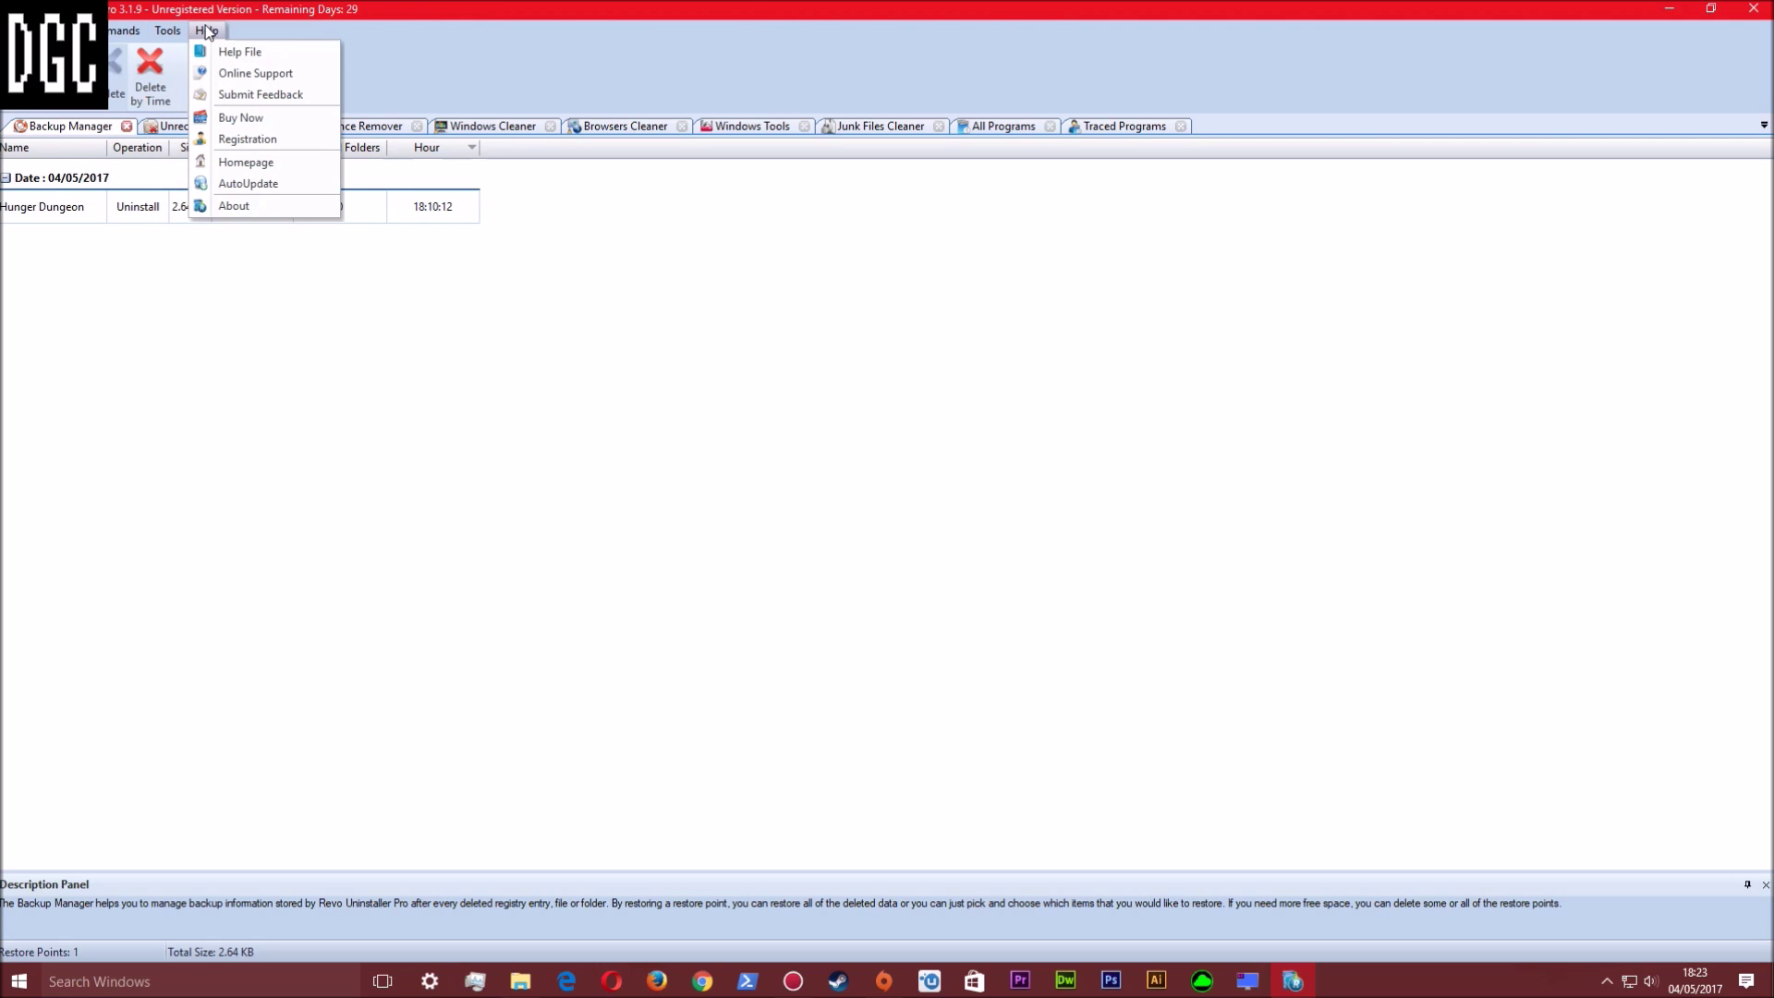